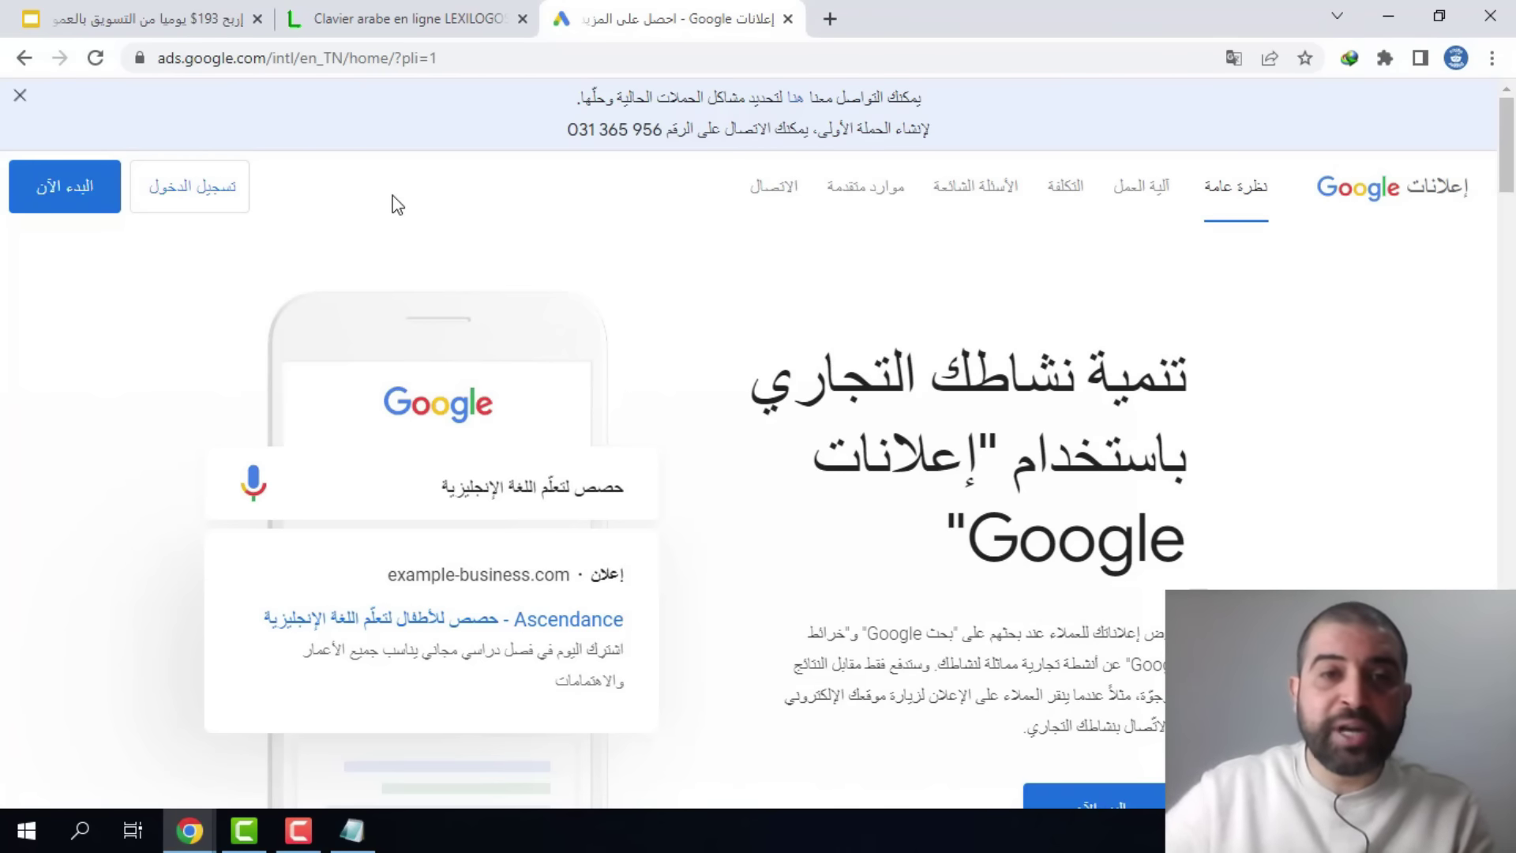
- Sign in to Google Ads and start discovering new keywords in Keyword Planner
click(211, 191)
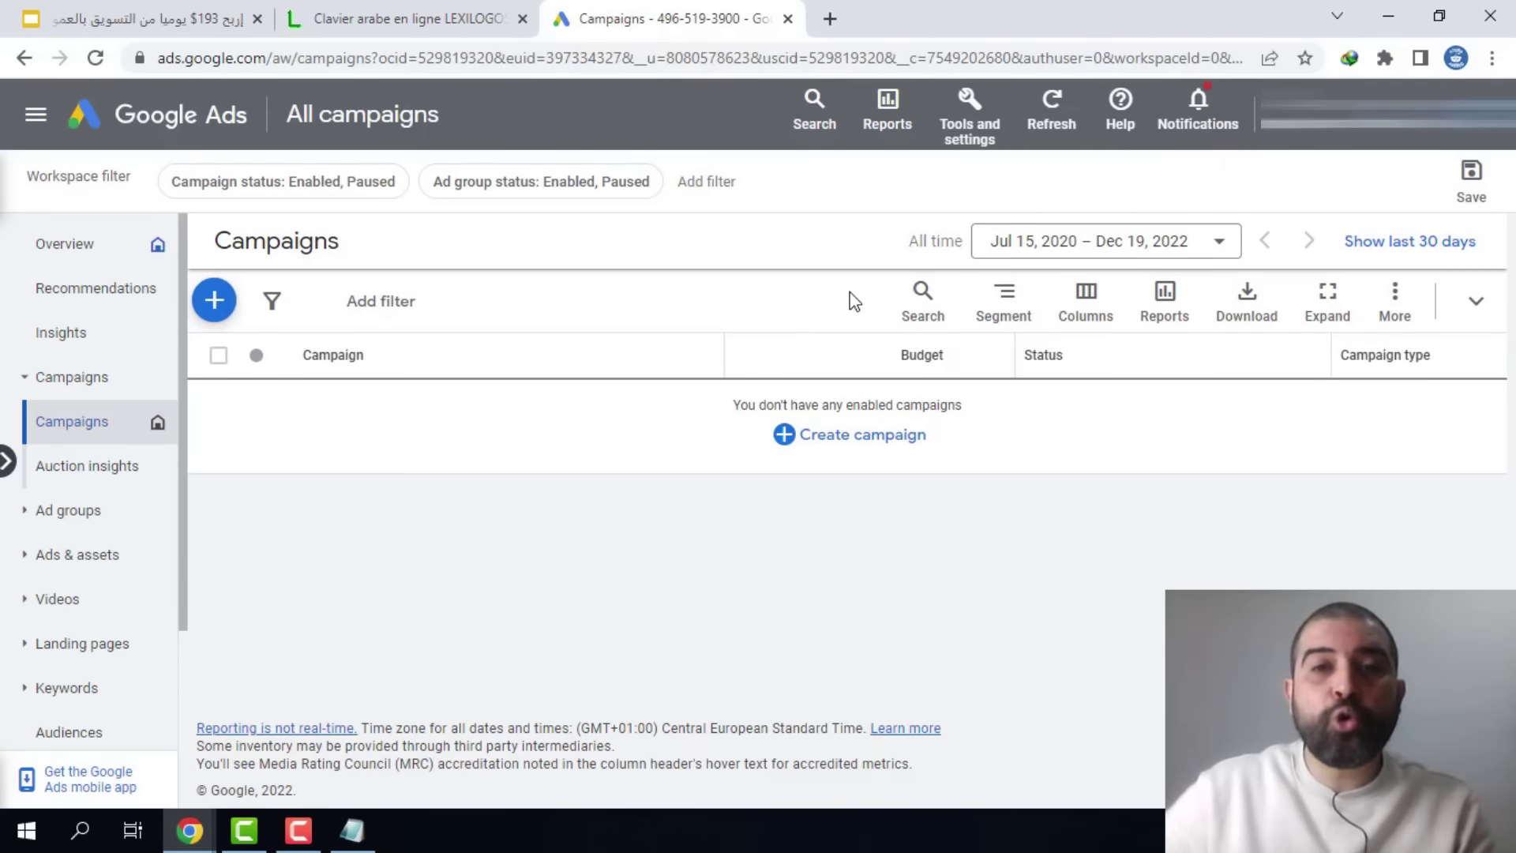
click(982, 123)
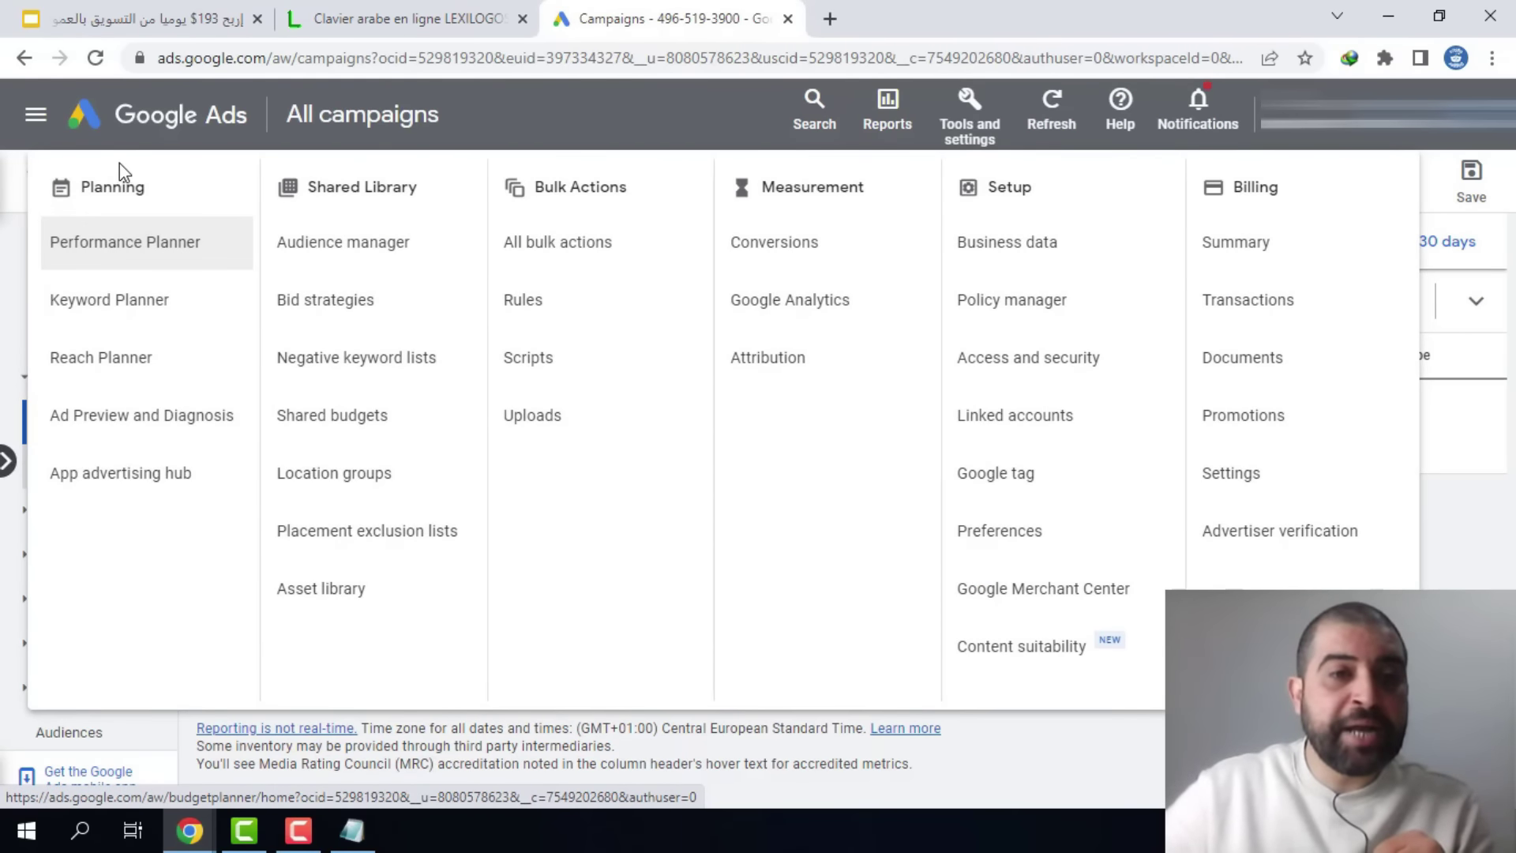
click(105, 300)
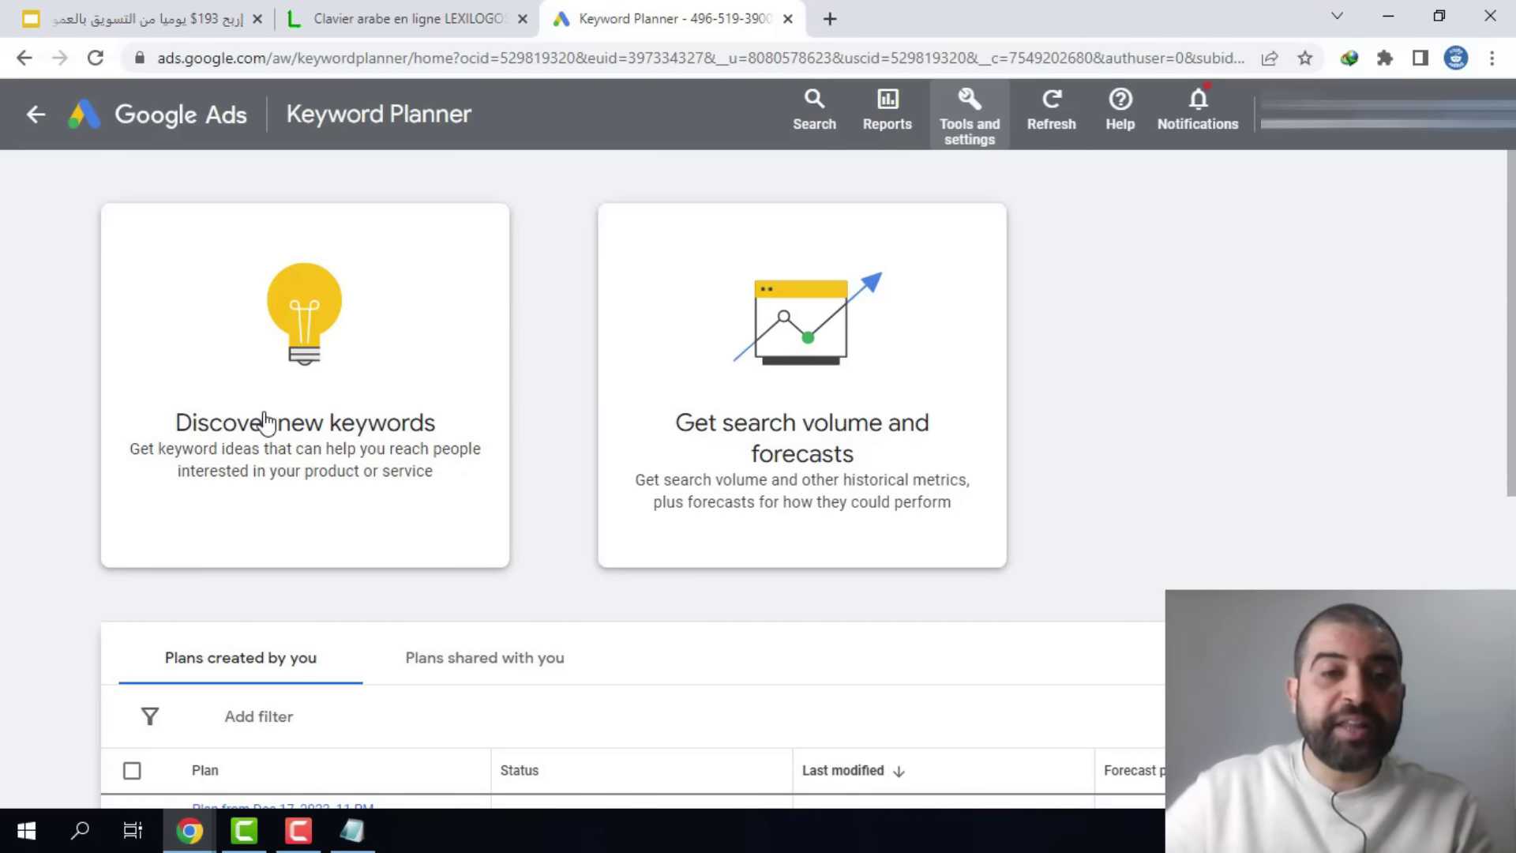
click(336, 389)
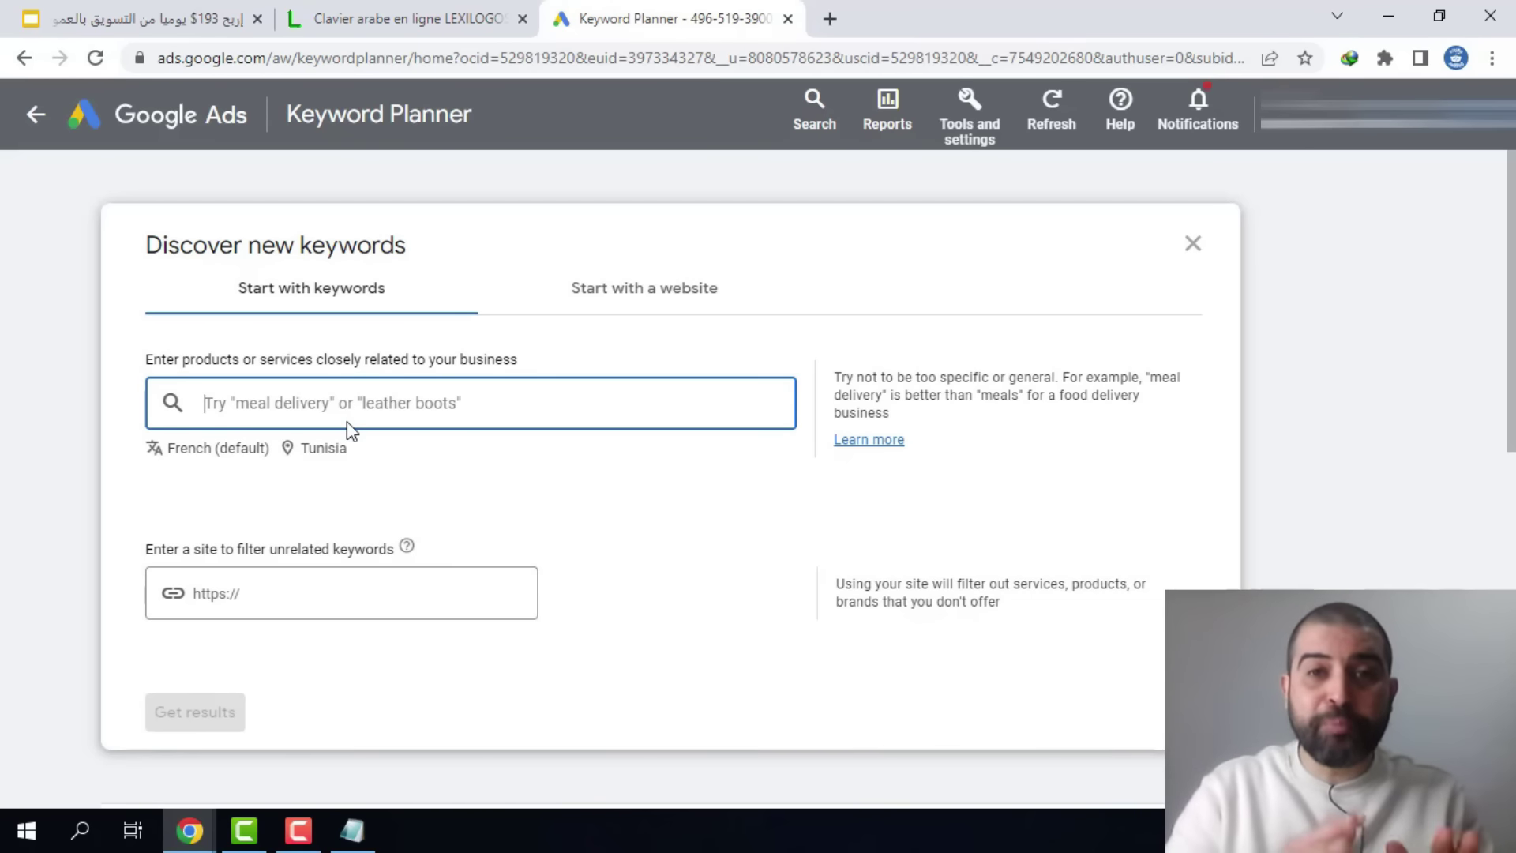
- Enter "shopify store" as the seed keyword and set the search language to English
text(shopify store)
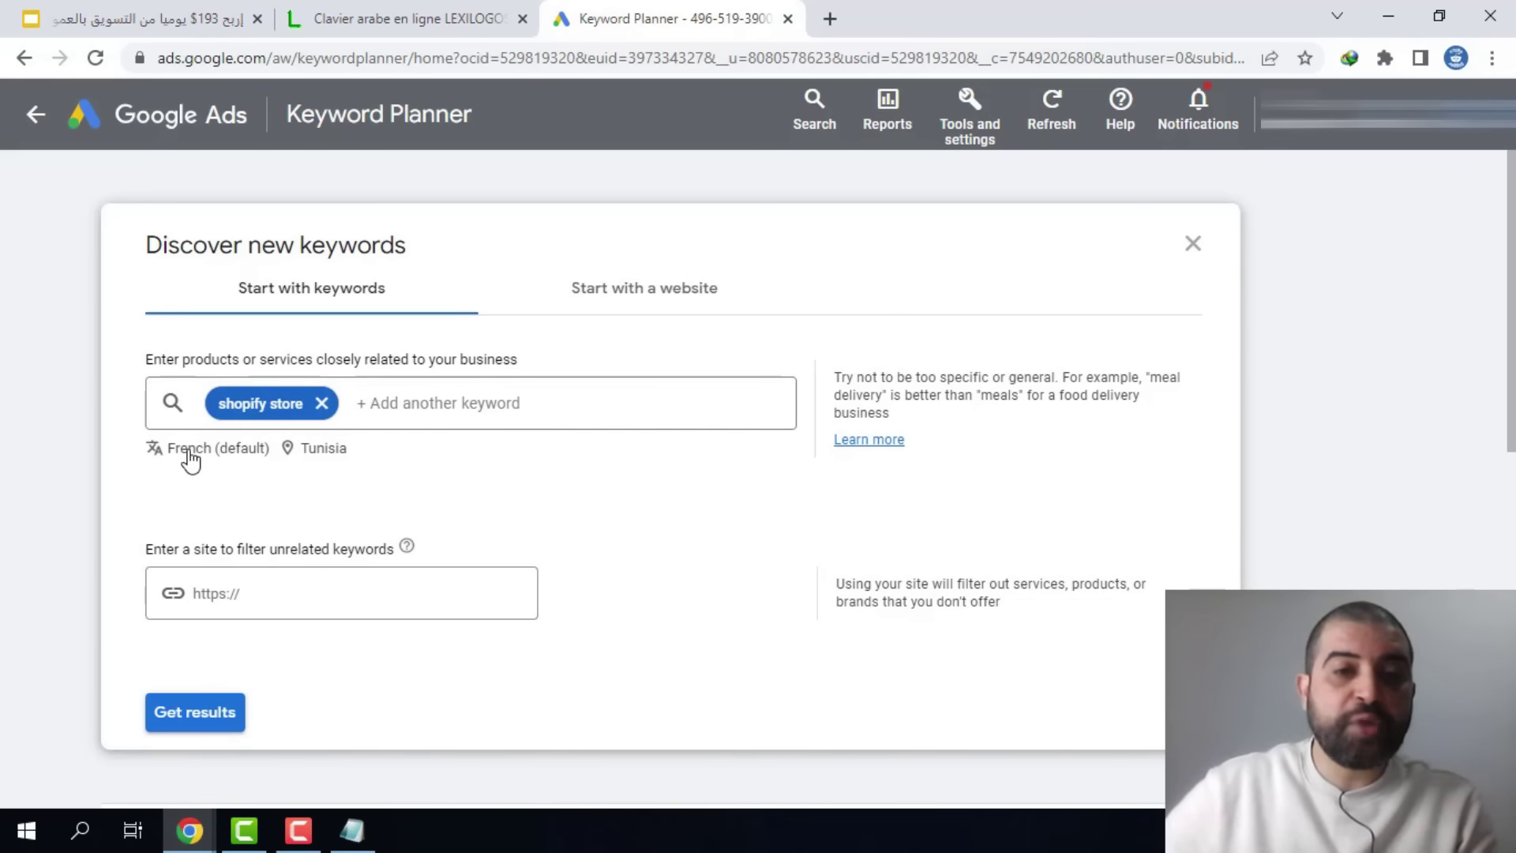
click(190, 454)
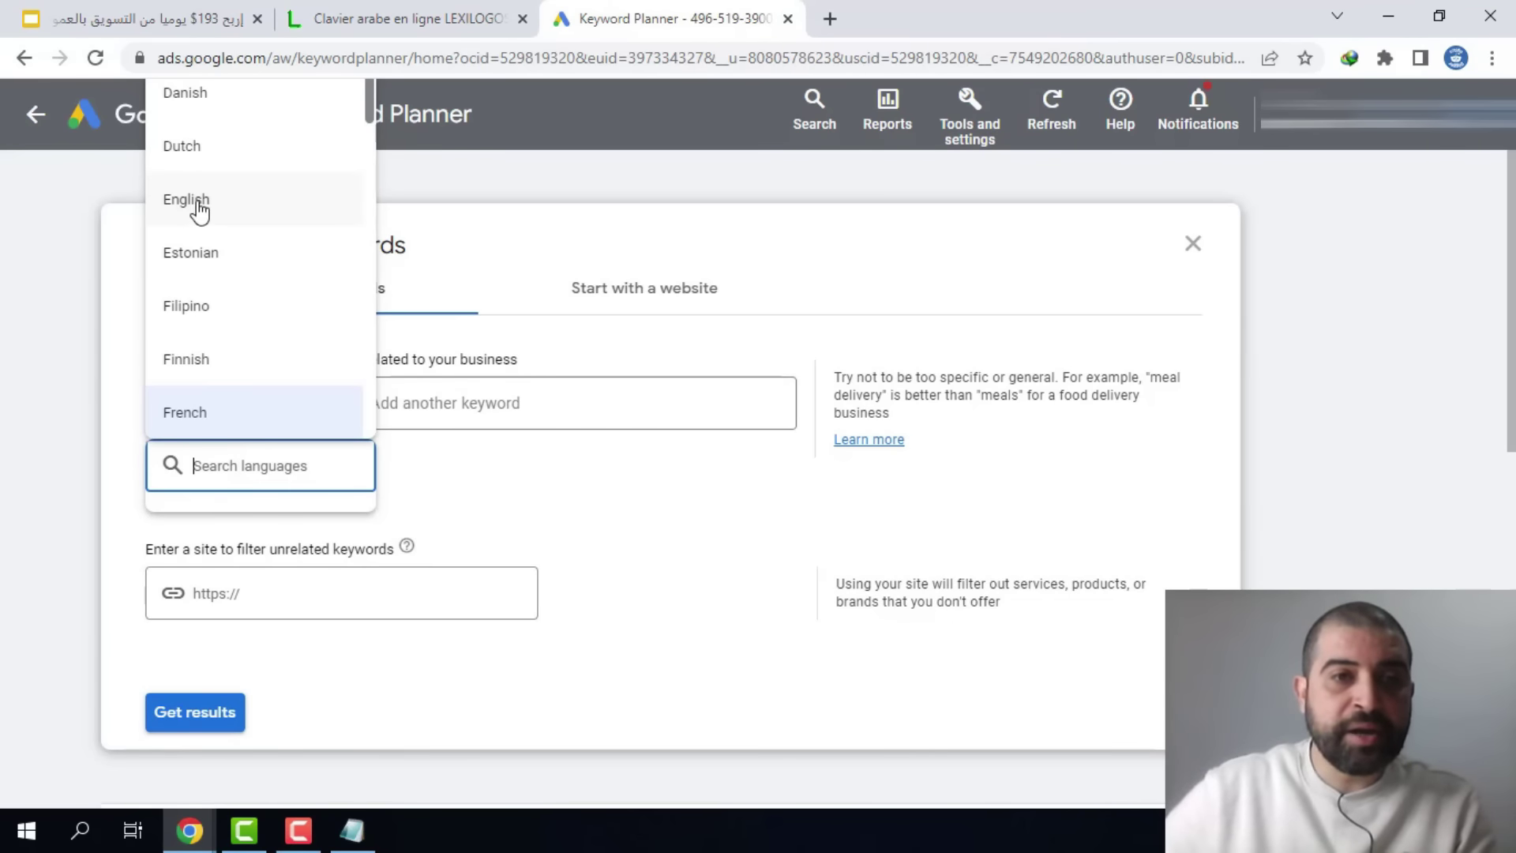
click(196, 202)
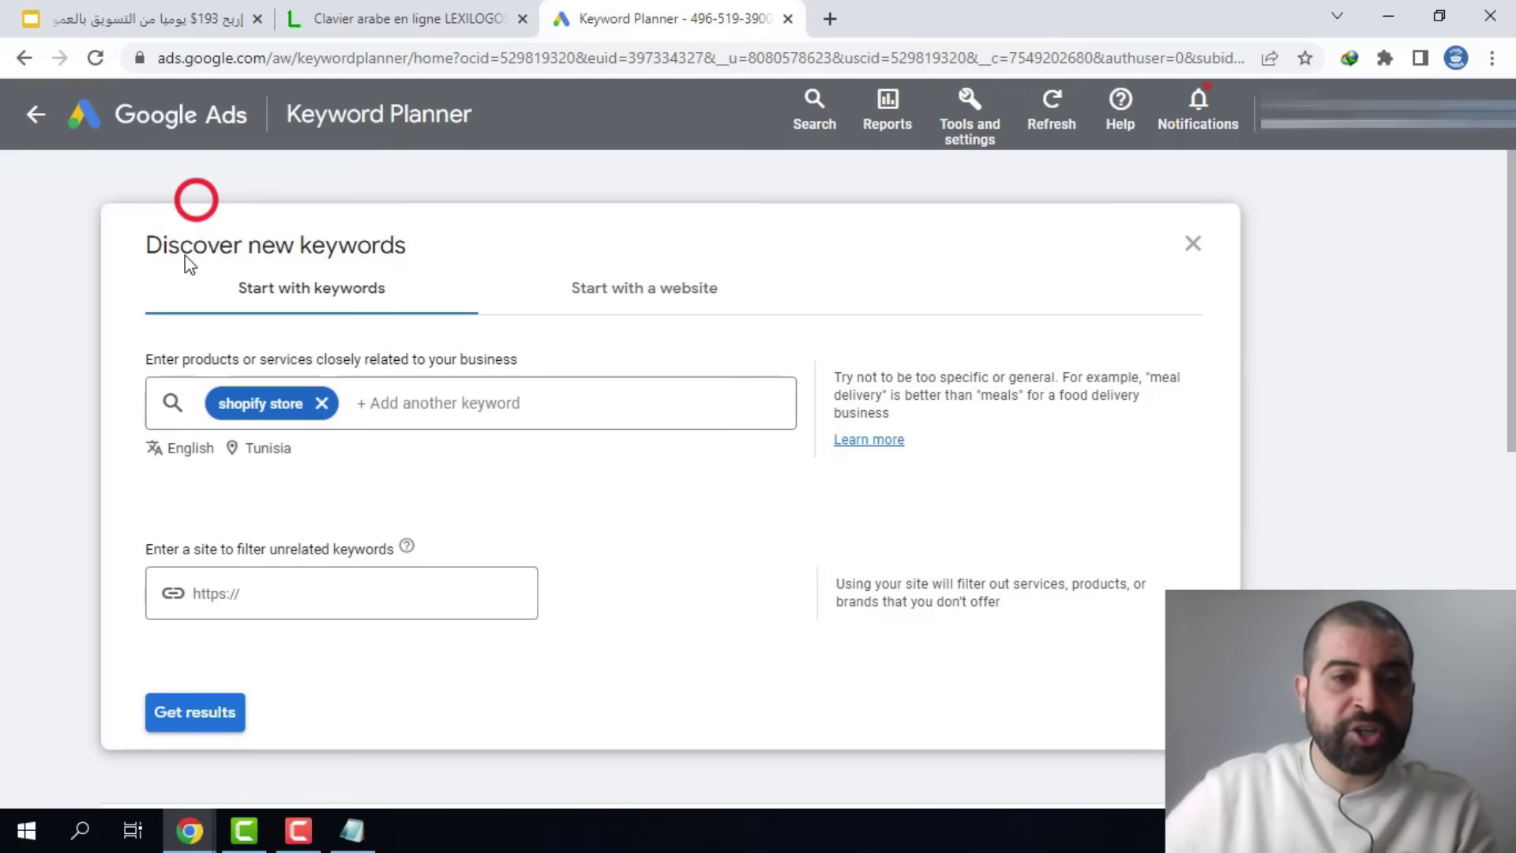
- Remove Tunisia from the targeted locations so all locations are covered, and get the keyword results
click(281, 449)
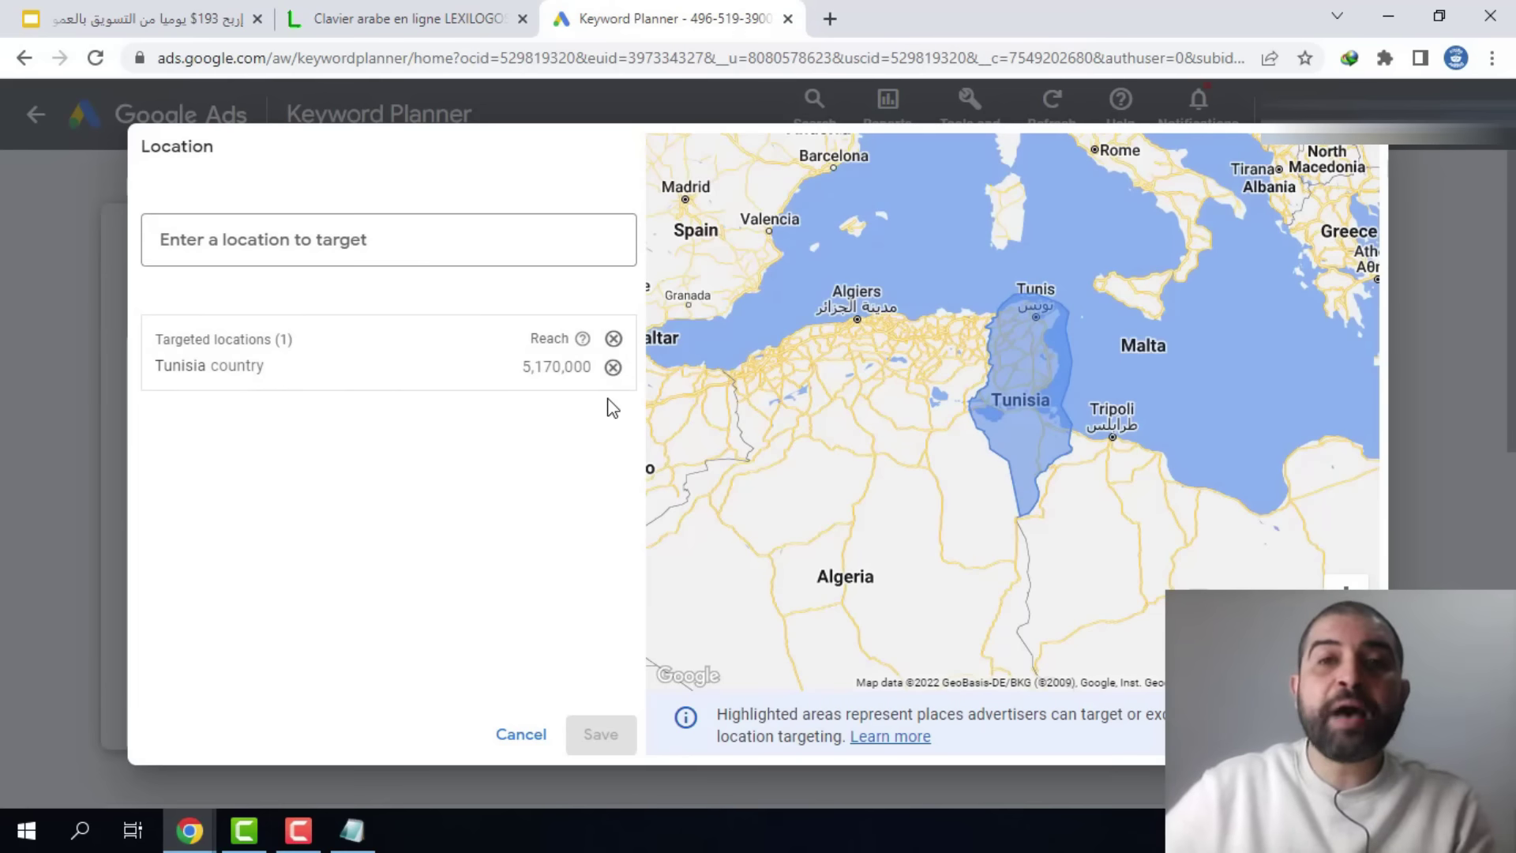
click(613, 367)
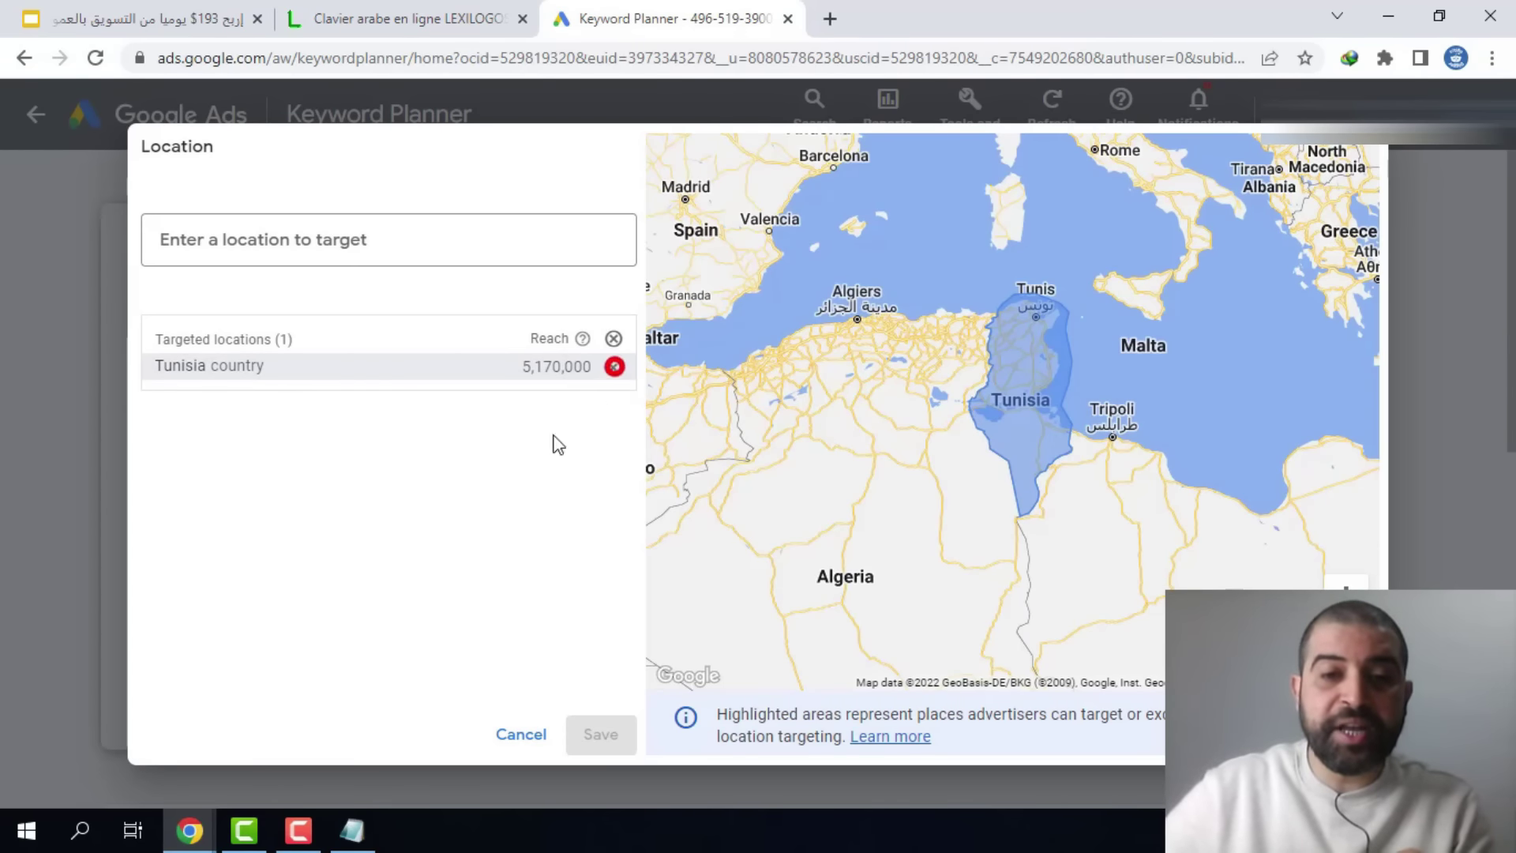
click(599, 733)
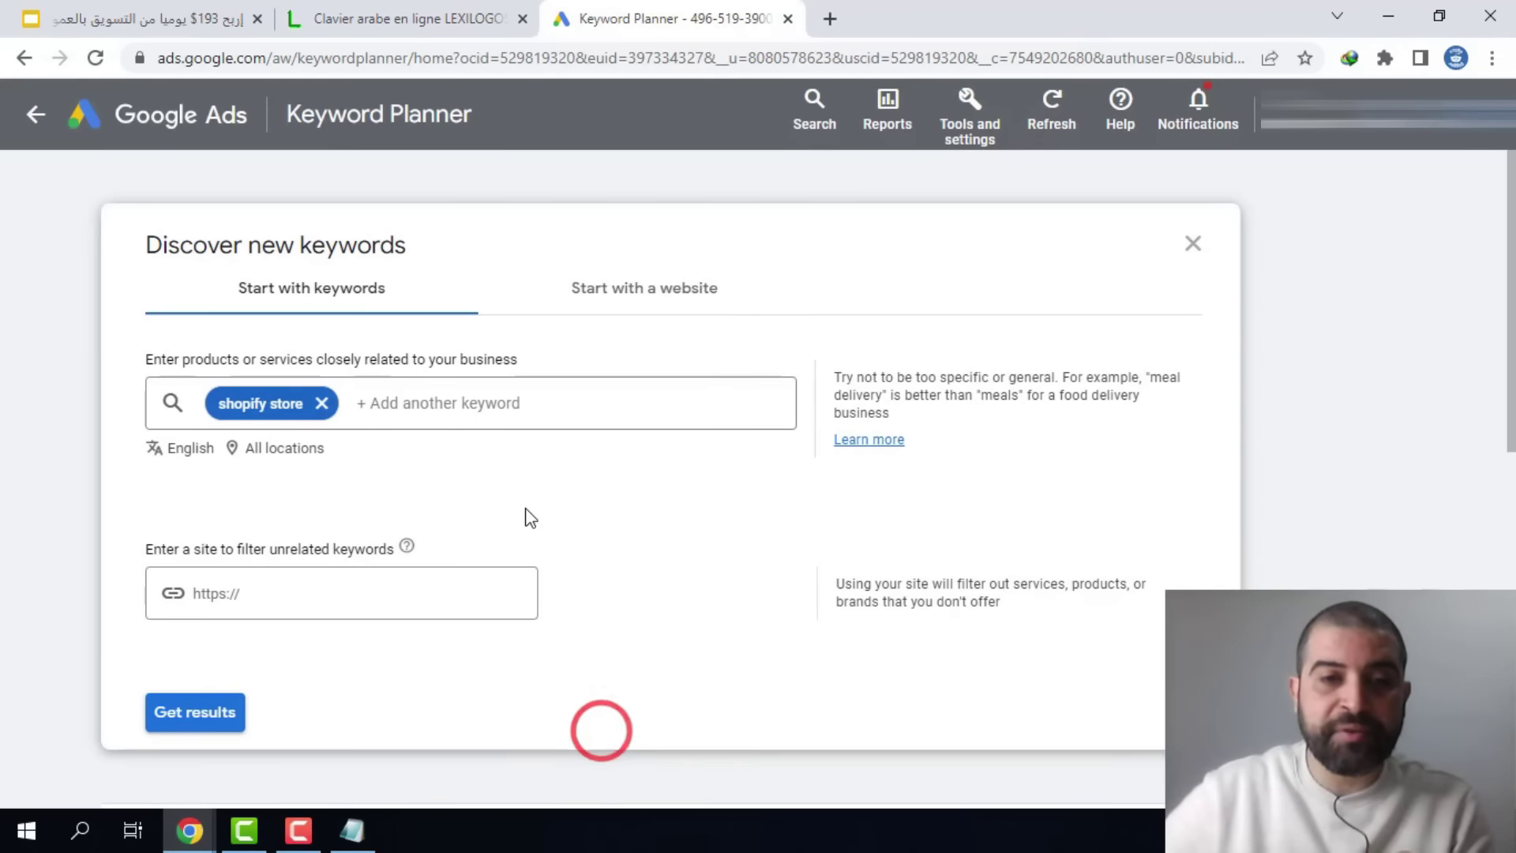
click(215, 714)
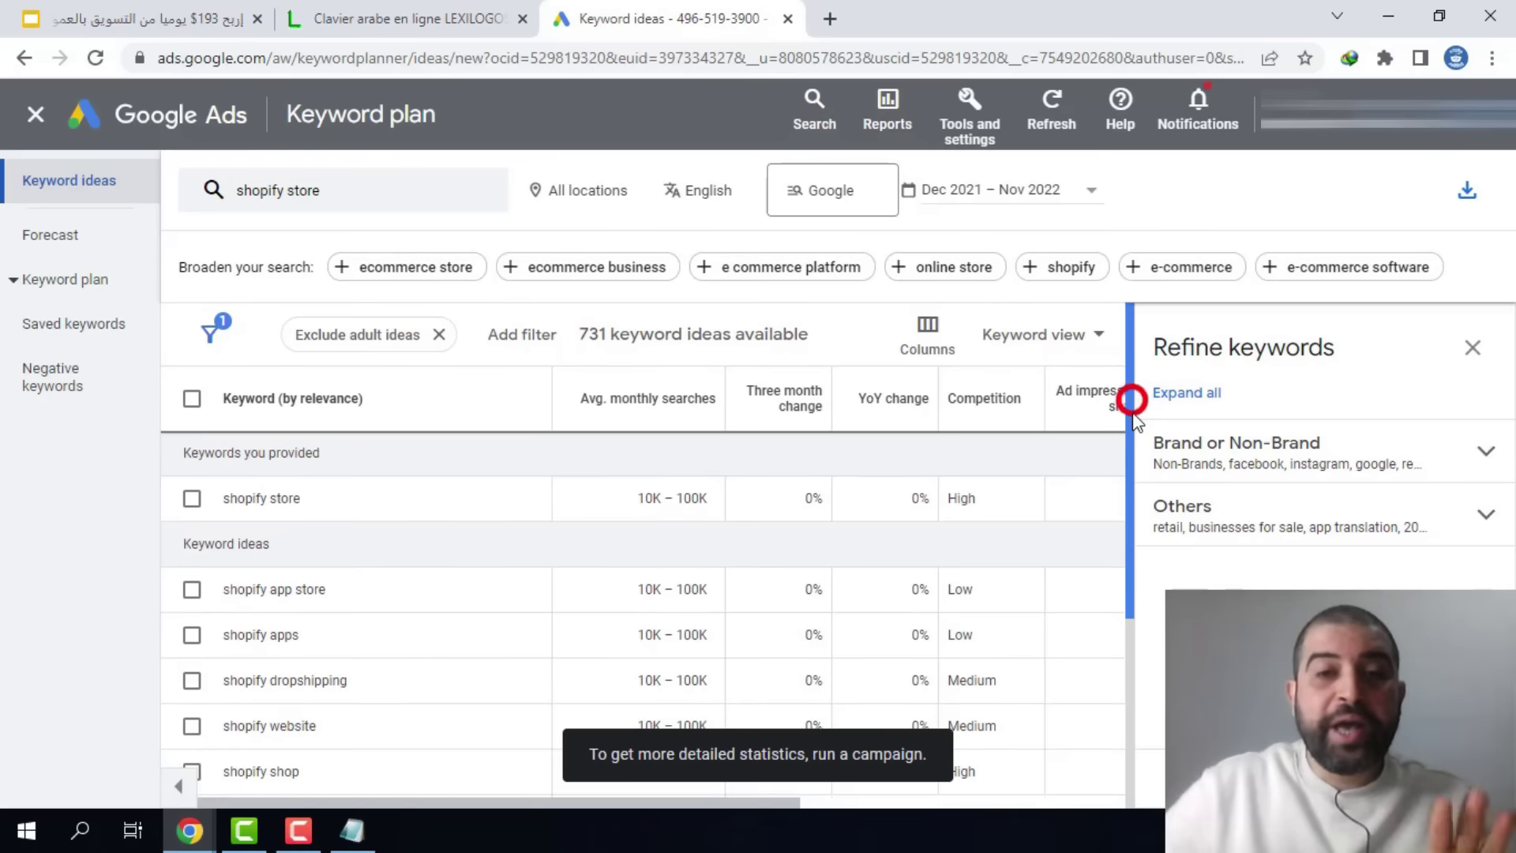
- Sort the keyword ideas by average monthly searches in descending order
scroll(1134, 442, down, 3)
scroll(843, 545, up, 2)
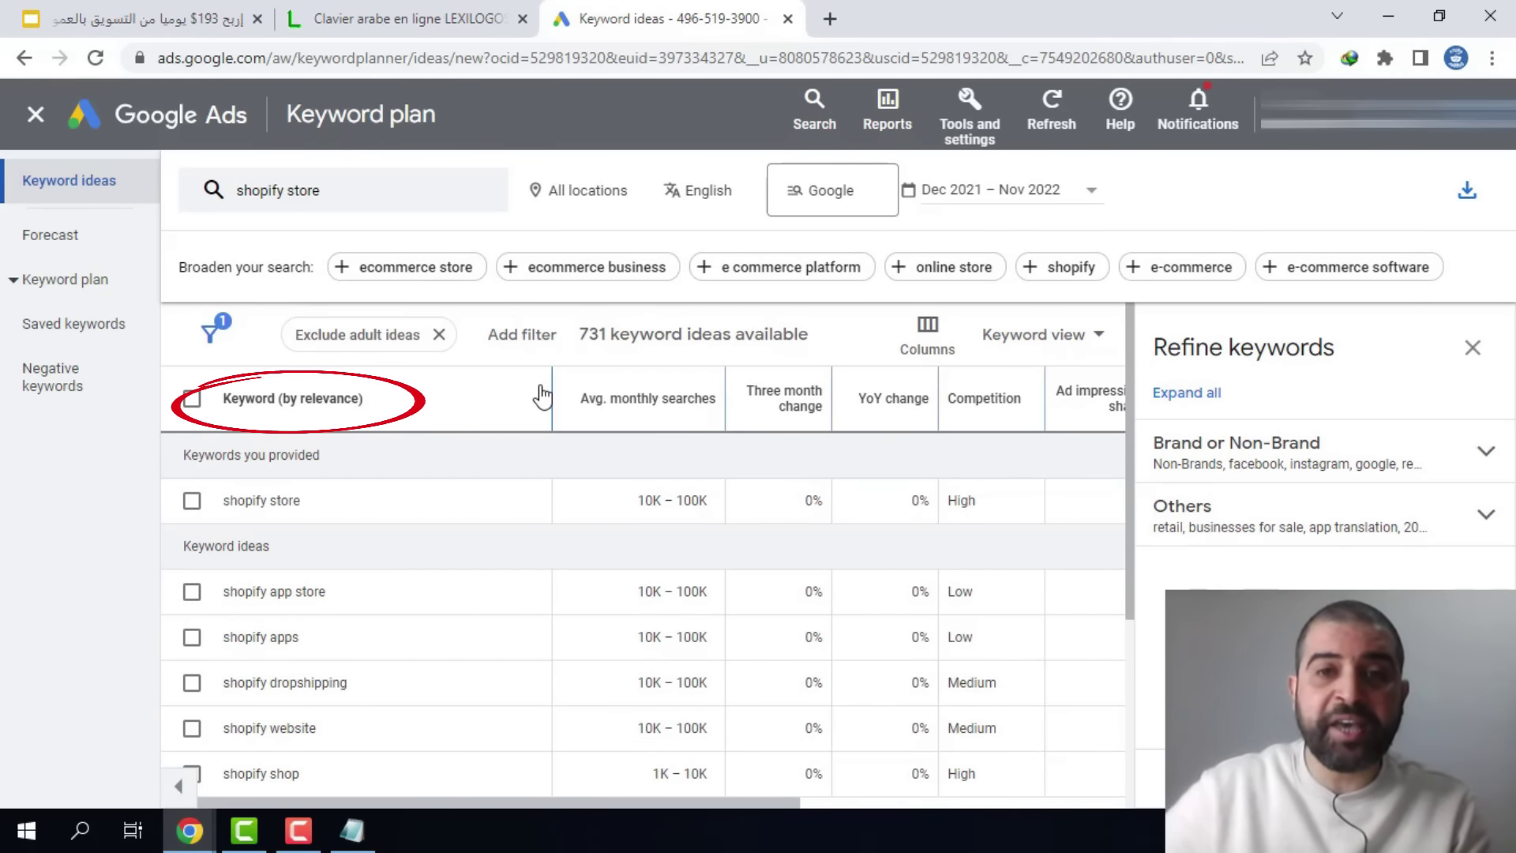
mouse_move(561, 396)
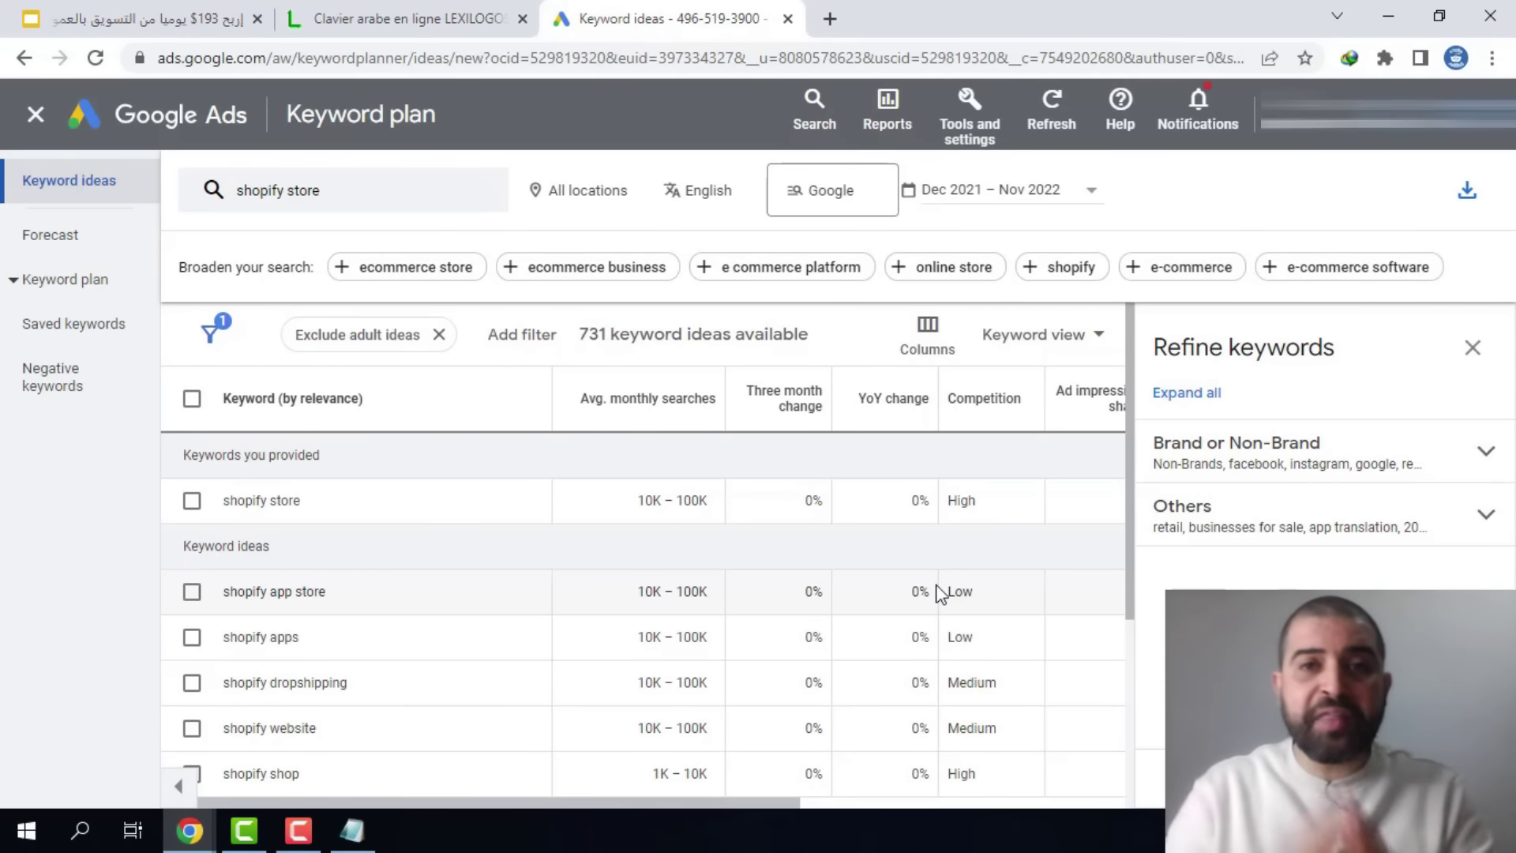
mouse_move(681, 409)
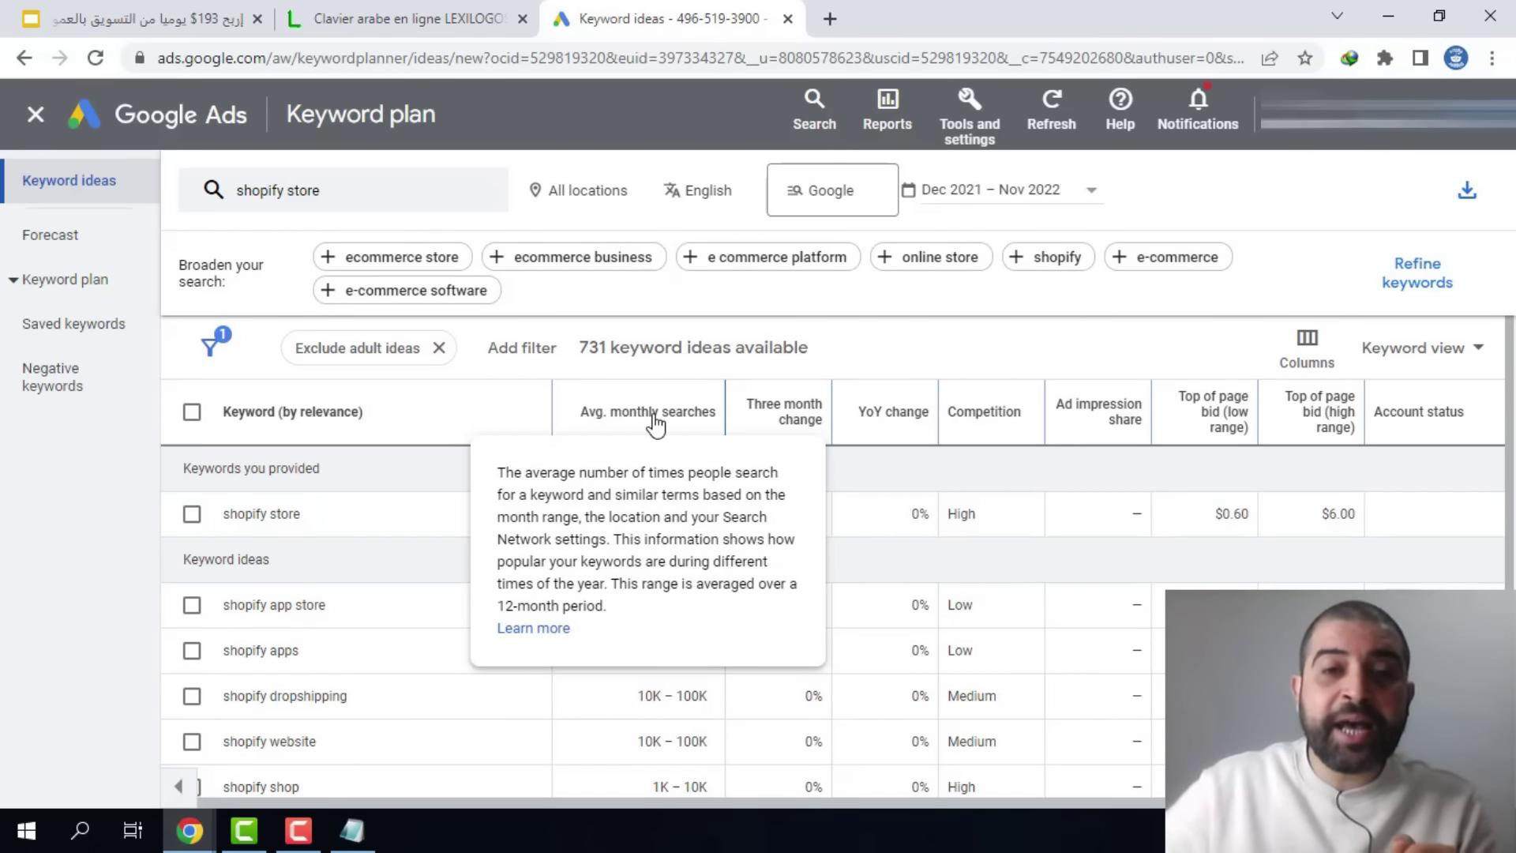
click(656, 415)
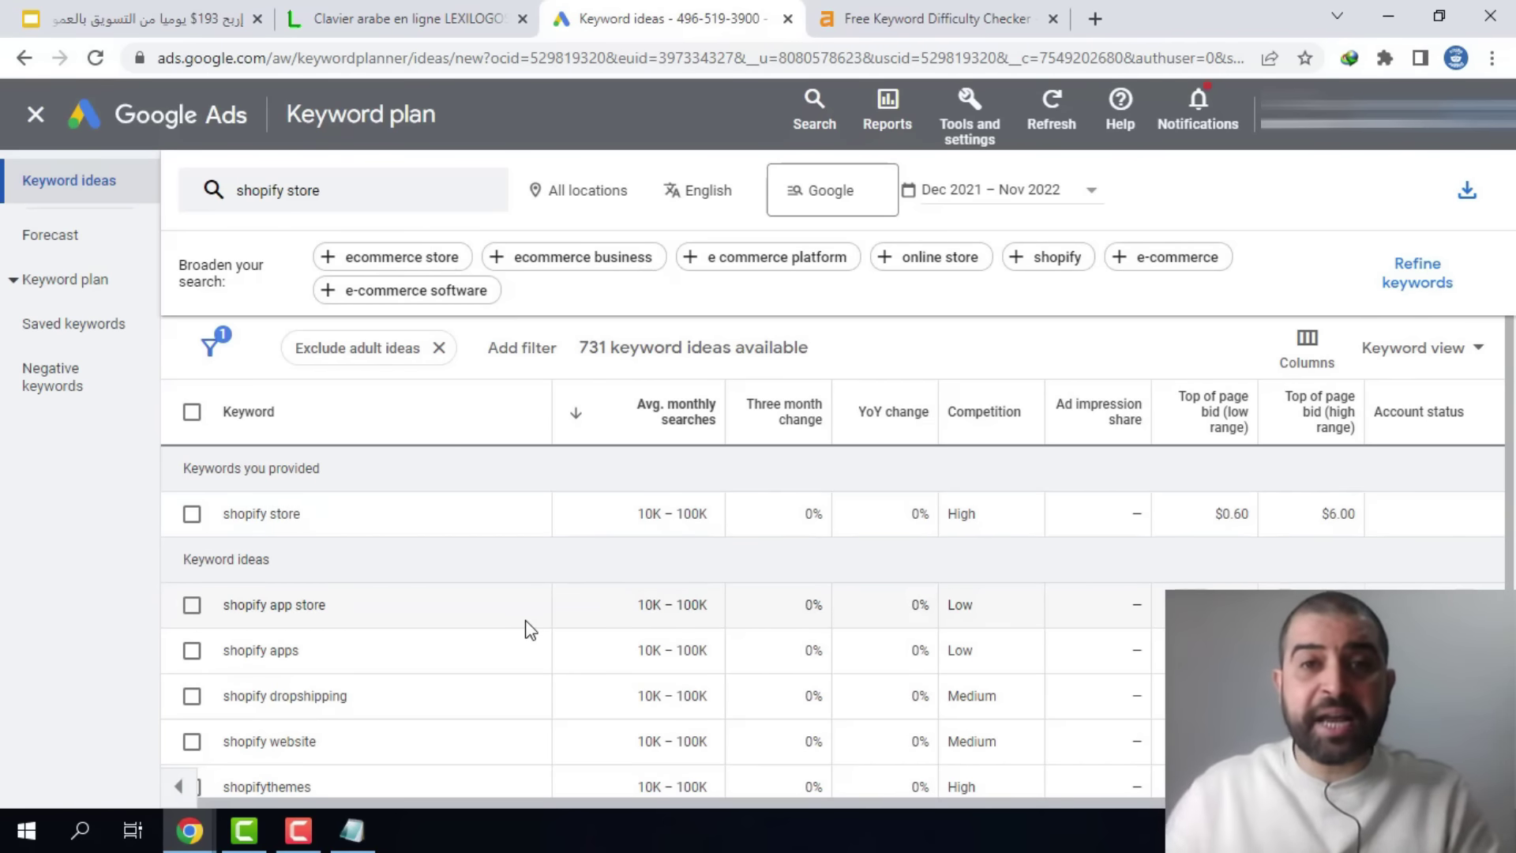
- Copy the keyword "shopify app store" from the keyword ideas list
key(ctrl+Tab)
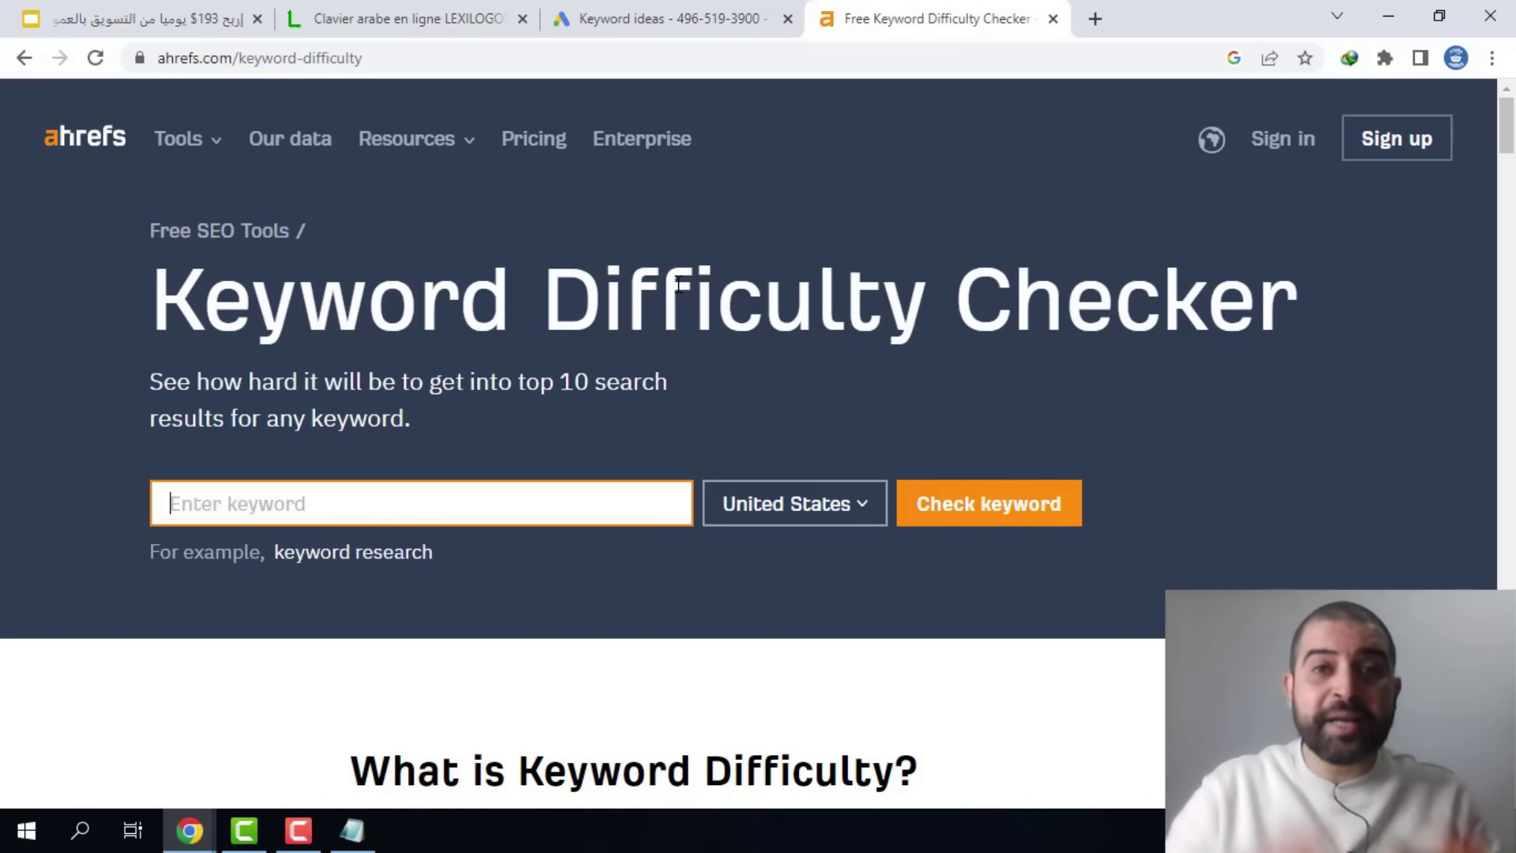
click(671, 17)
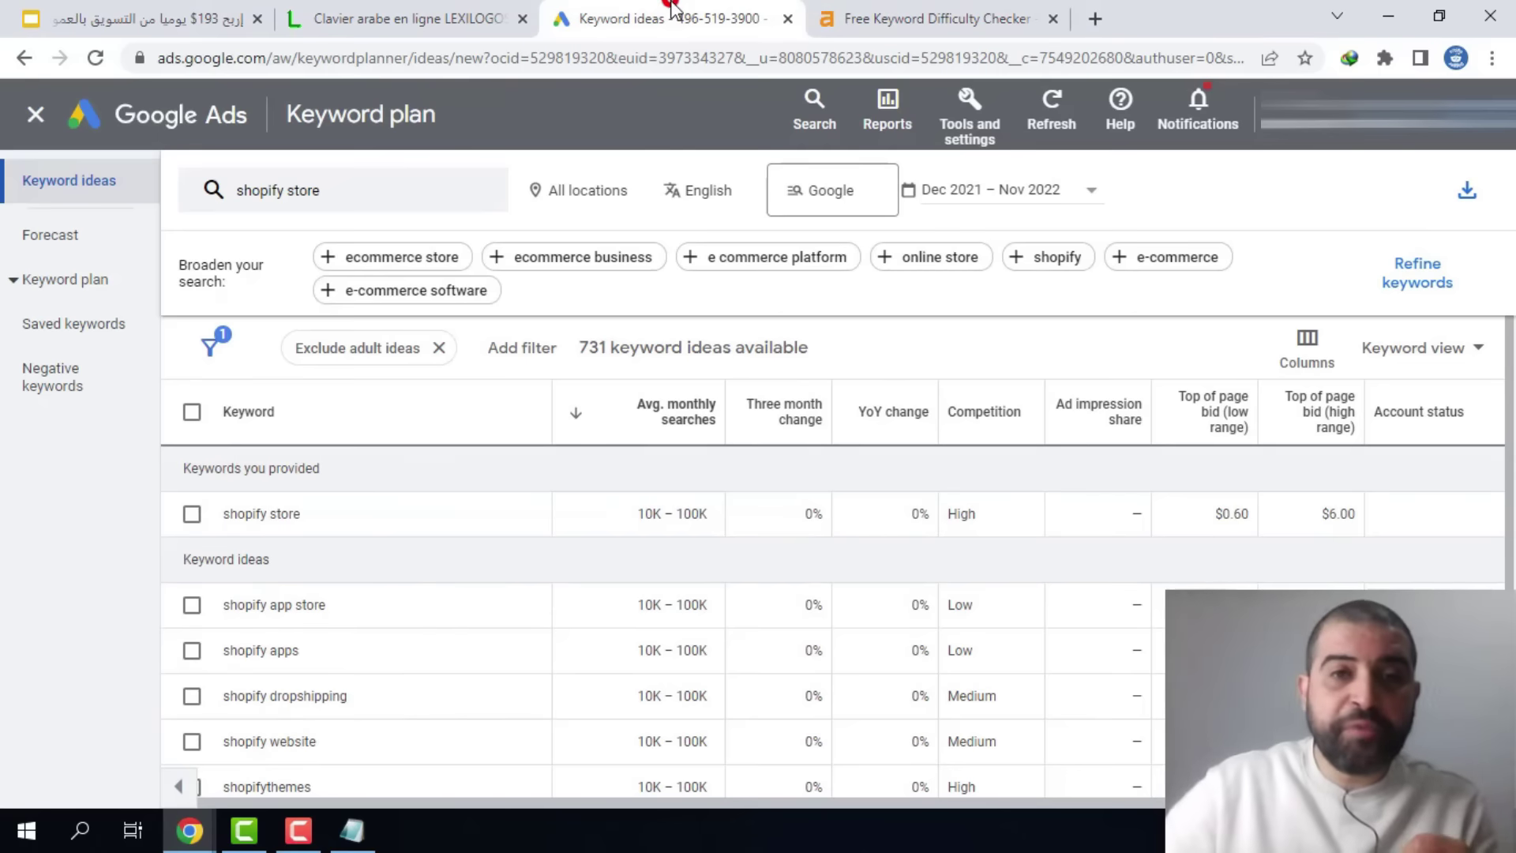
click(333, 612)
drag(333, 612, 251, 604)
right_click(251, 604)
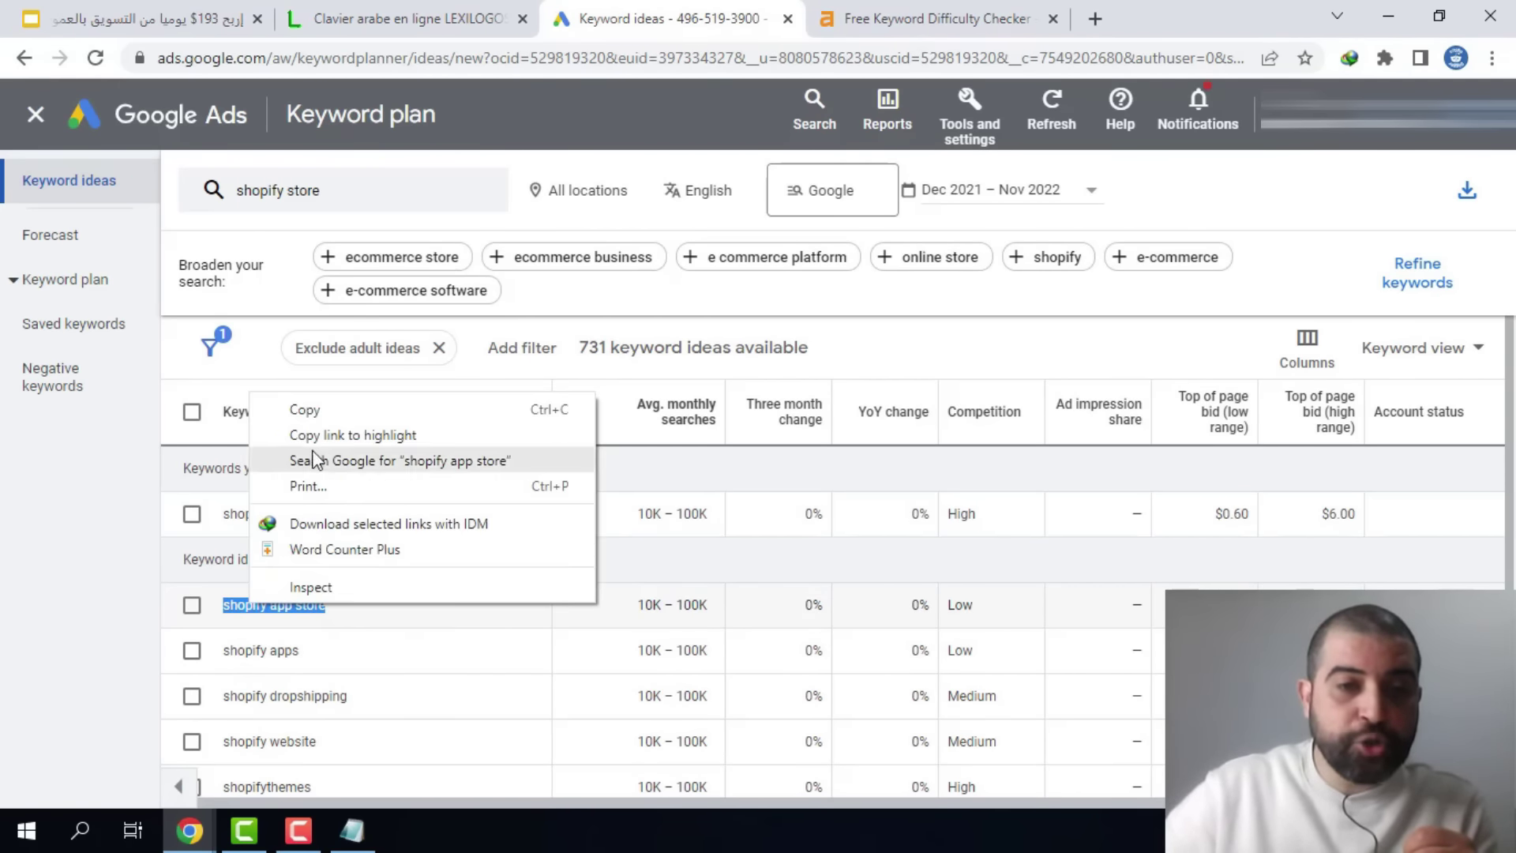
click(329, 411)
- Switch to the Ahrefs Keyword Difficulty Checker and check "shopify app store" for the United States
key(ctrl+Tab)
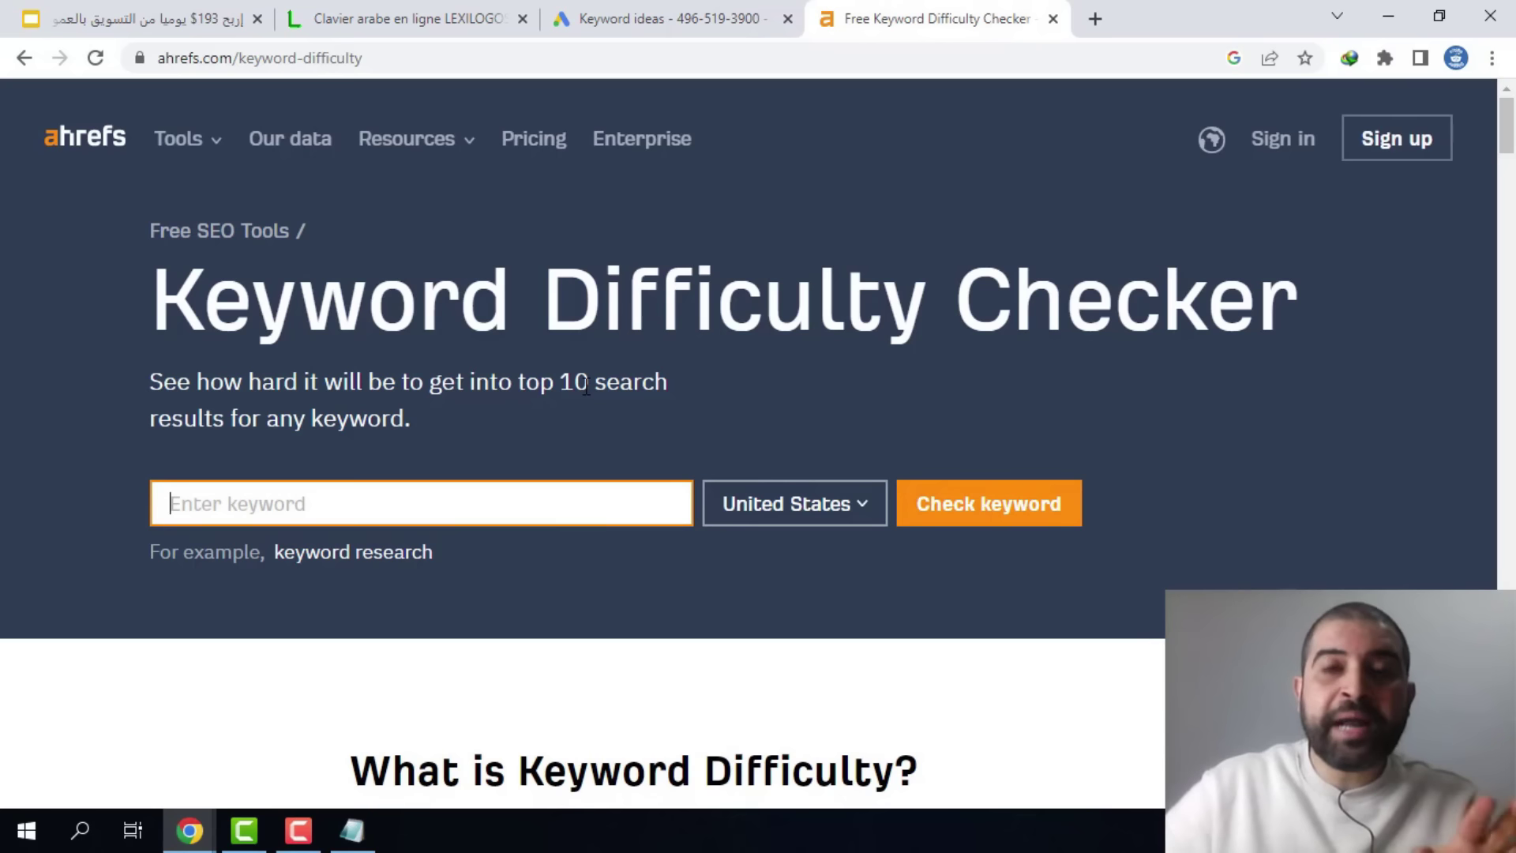
right_click(427, 498)
click(509, 292)
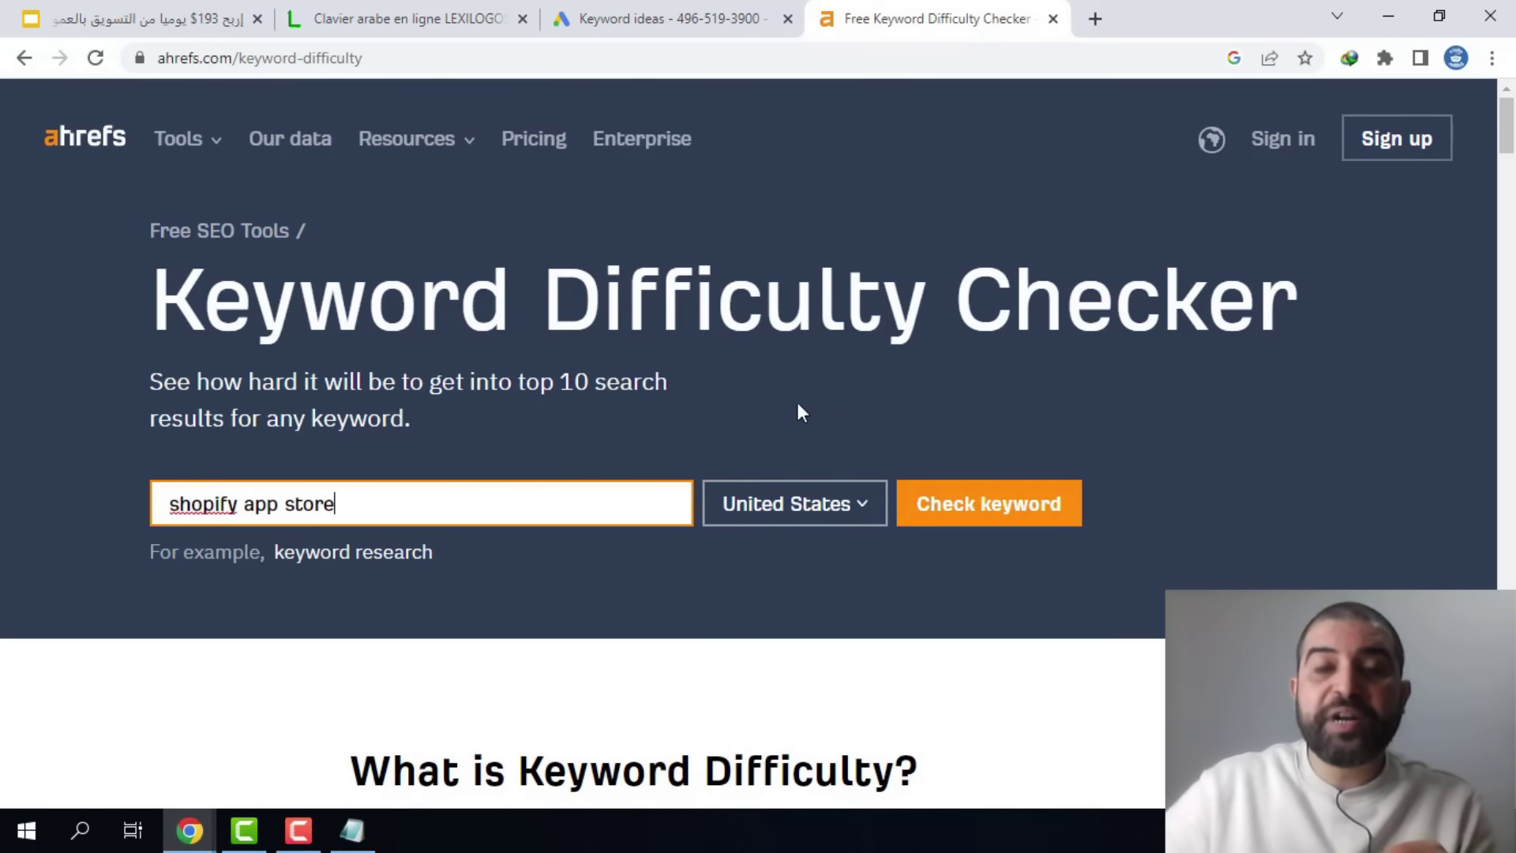
click(984, 518)
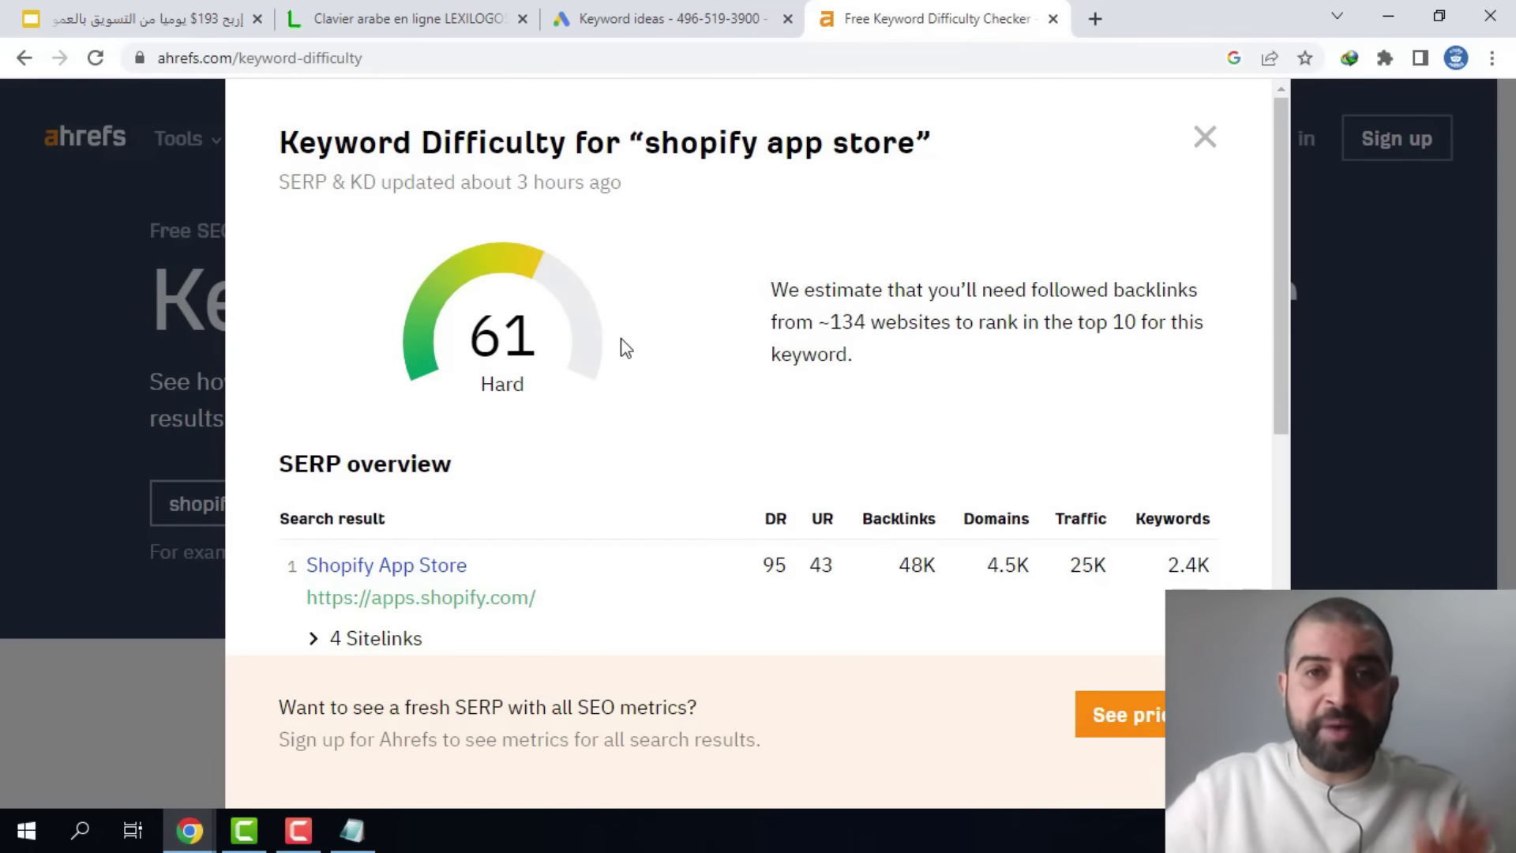
- Return to the Google Ads keyword ideas and copy the keyword "shopify apps"
key(ctrl+shift+Tab)
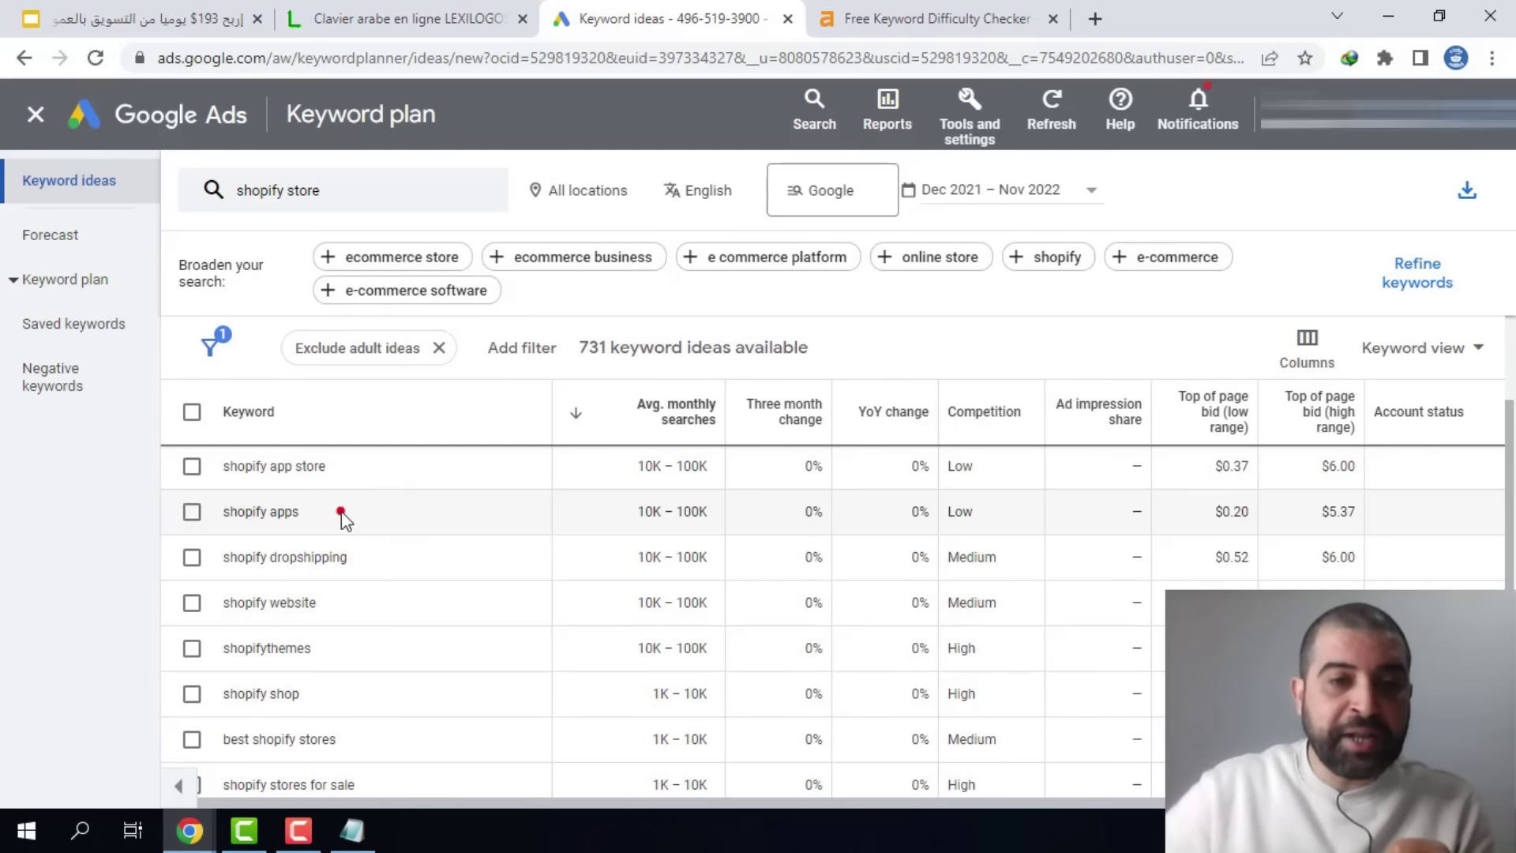
triple_click(341, 514)
right_click(249, 514)
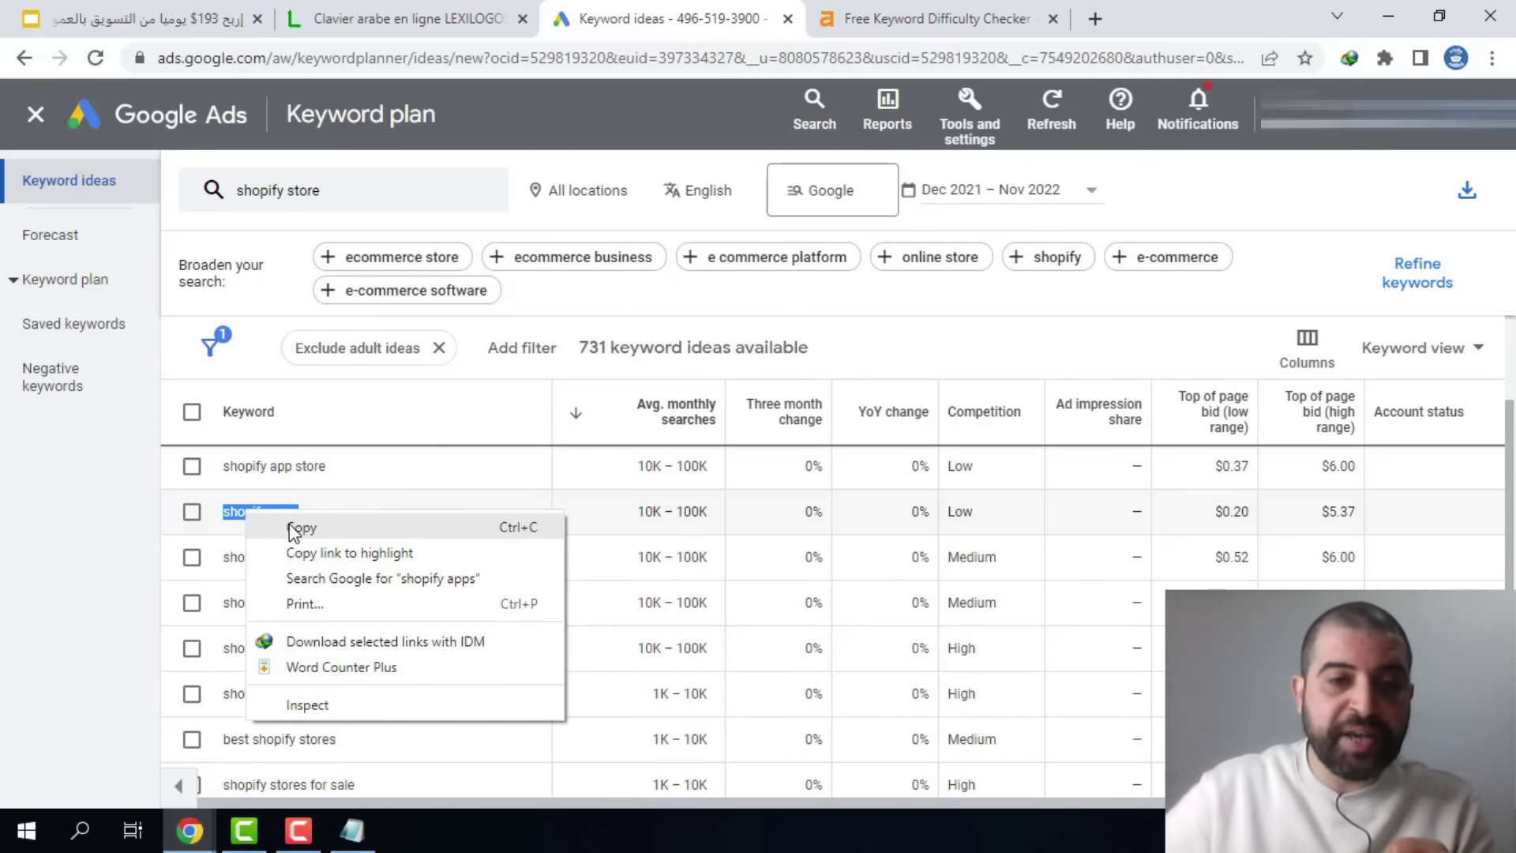
click(294, 528)
- Replace the keyword in the Ahrefs difficulty checker with "shopify apps" and check it, completing the robot verification
click(900, 17)
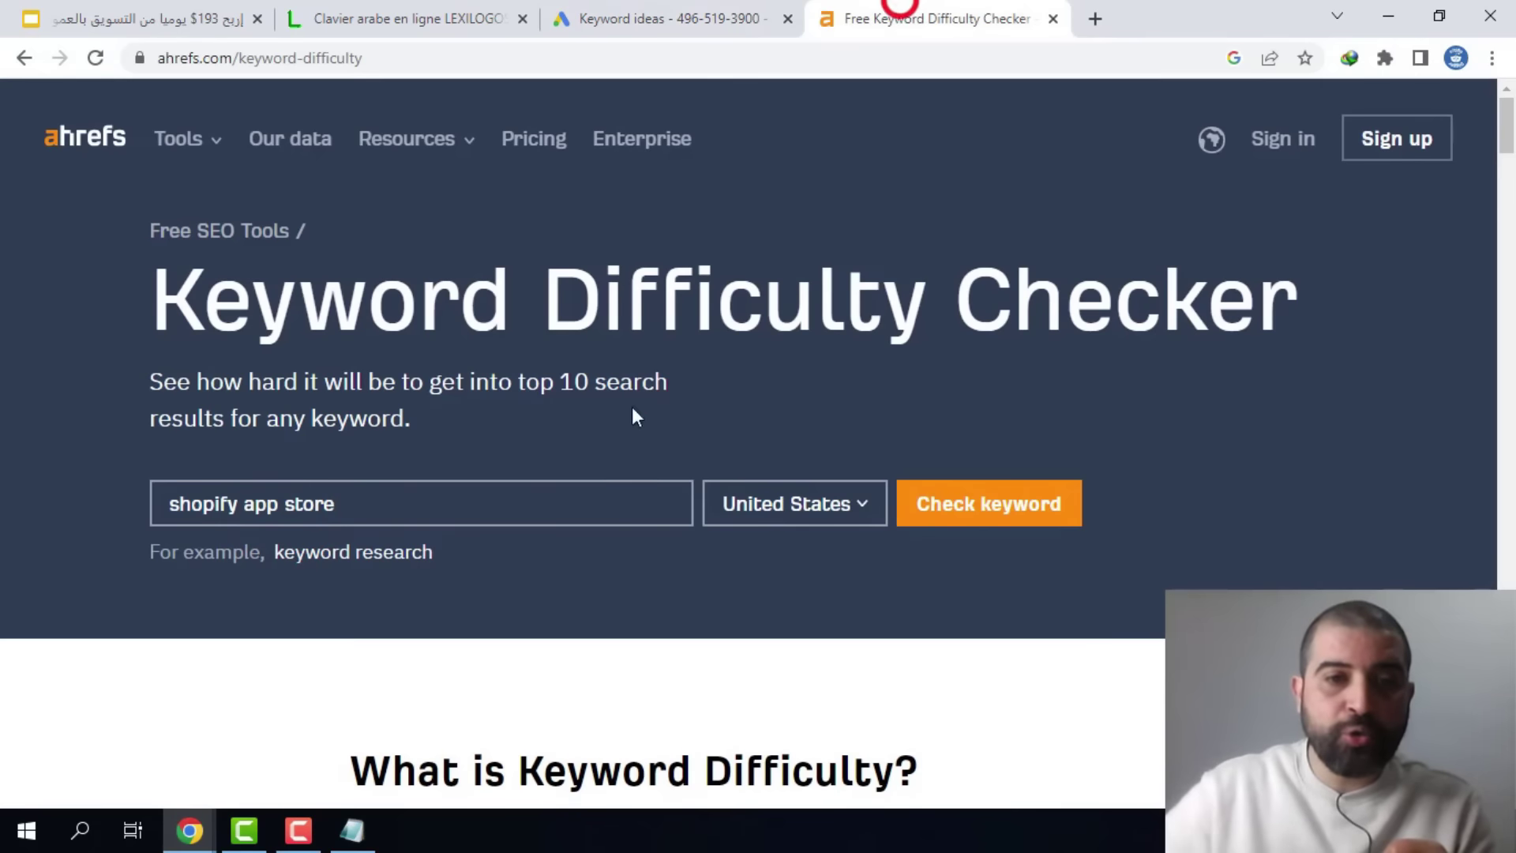
triple_click(307, 491)
right_click(320, 492)
click(374, 201)
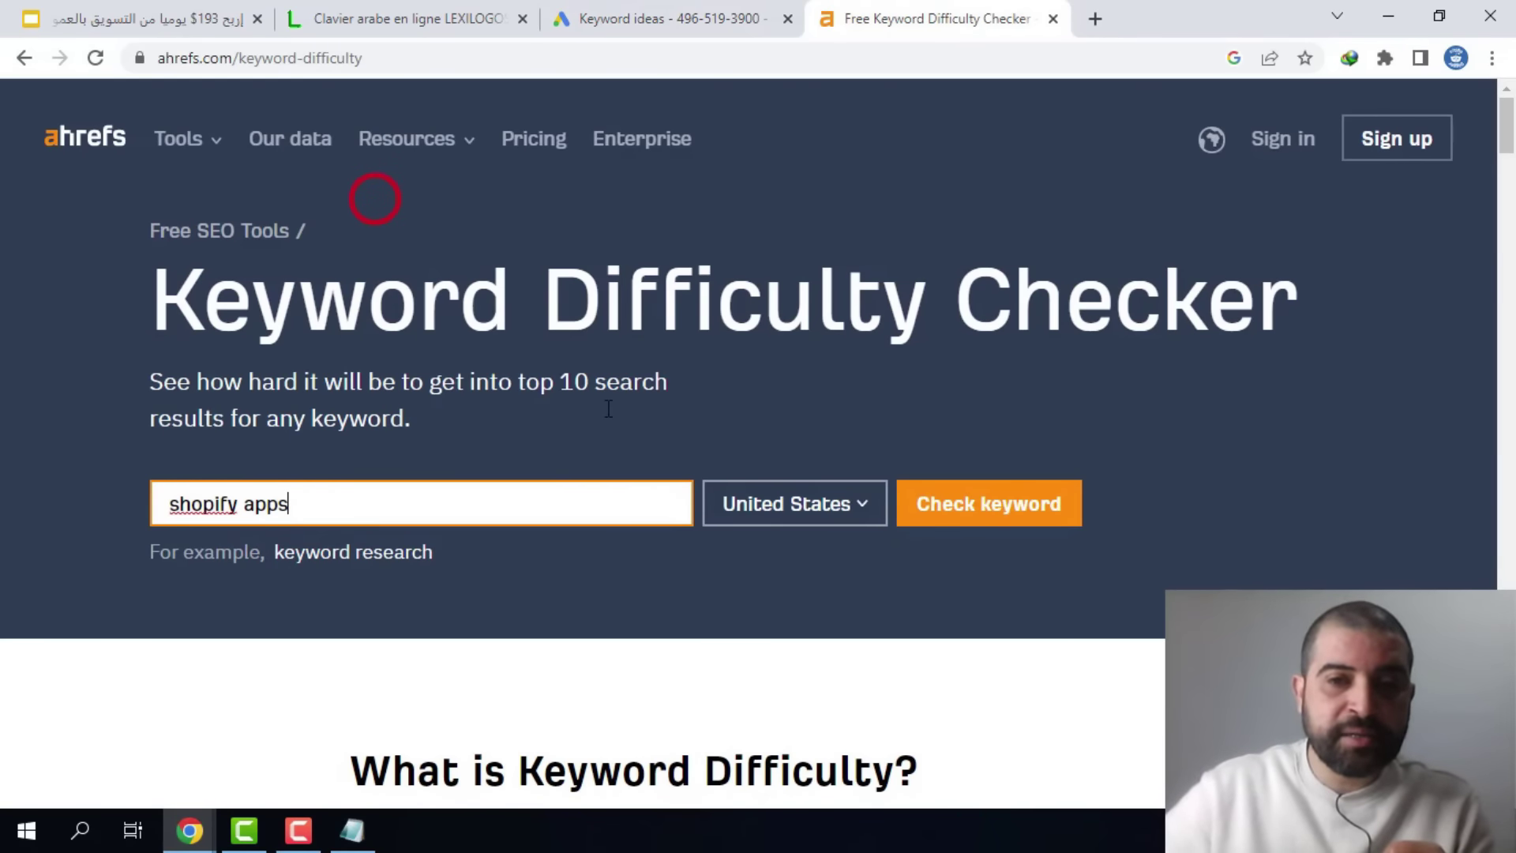
click(1039, 503)
click(787, 425)
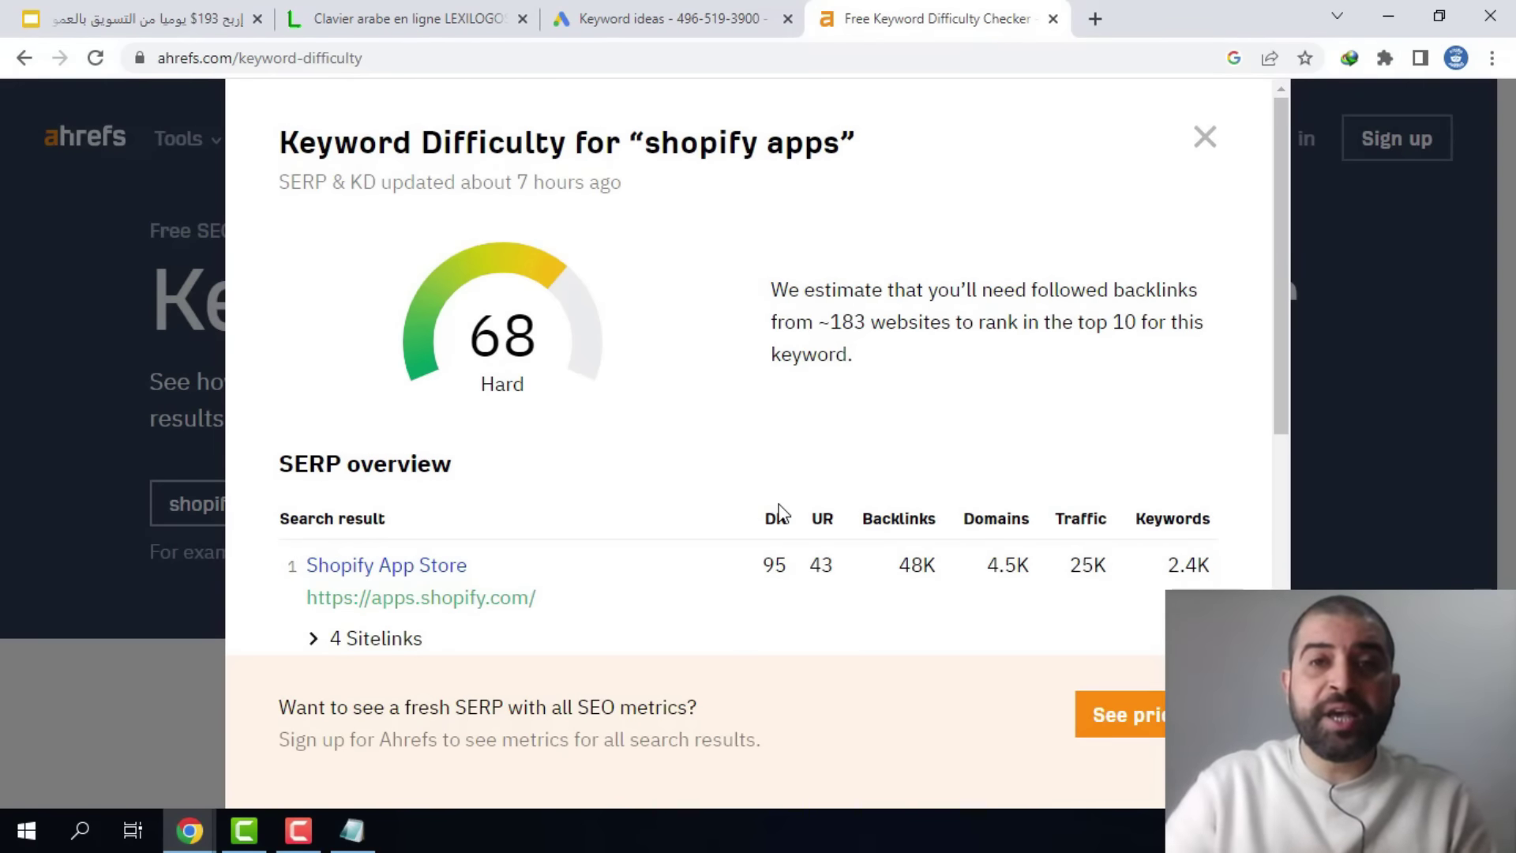
- Return to the Google Ads keyword ideas and copy the keyword "shopify dropshipping"
click(684, 8)
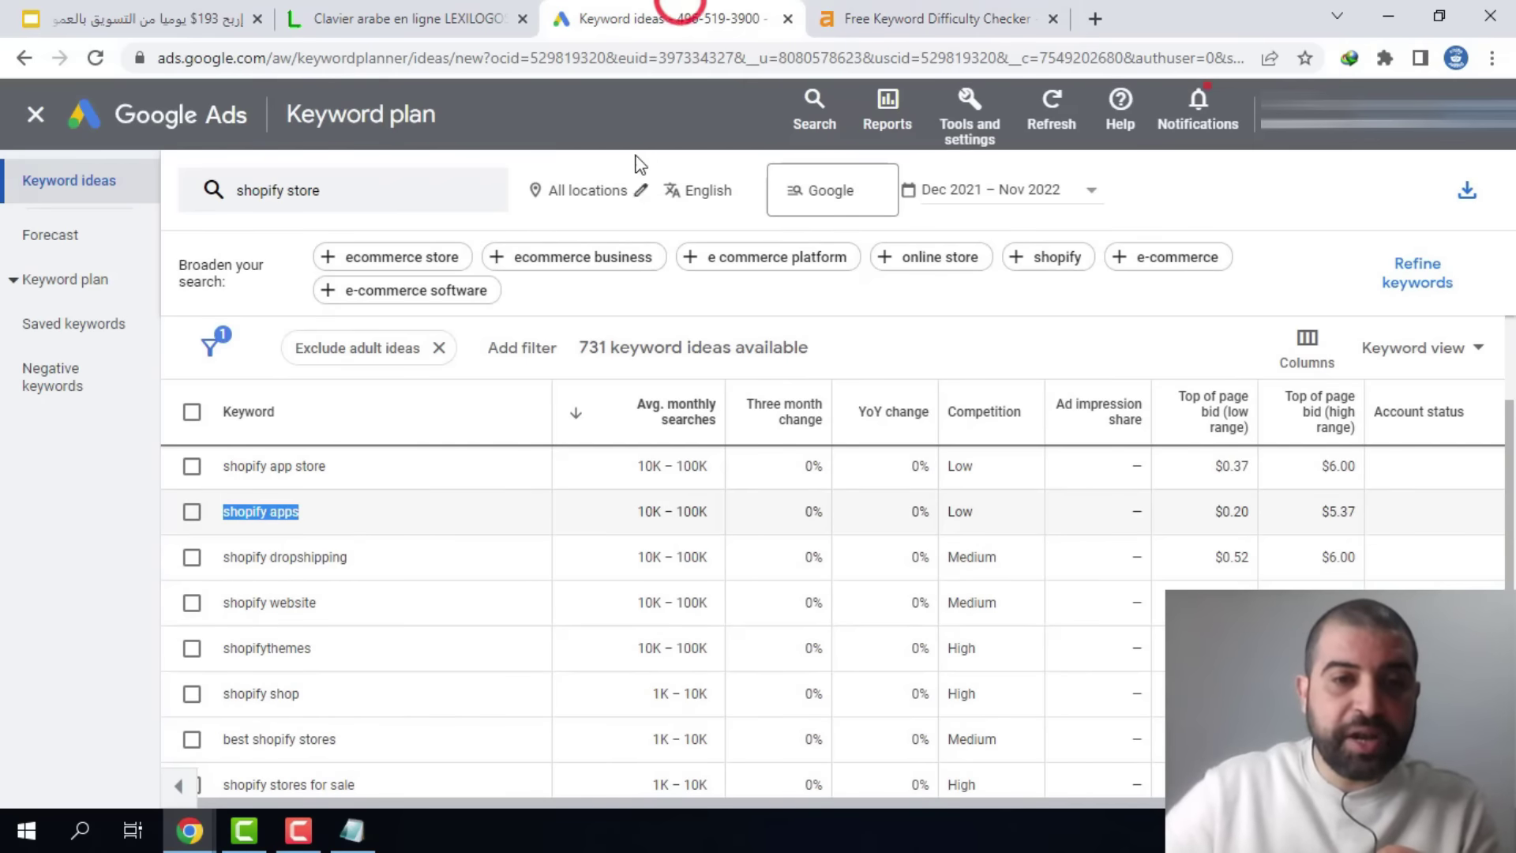
drag(378, 557, 225, 561)
right_click(289, 557)
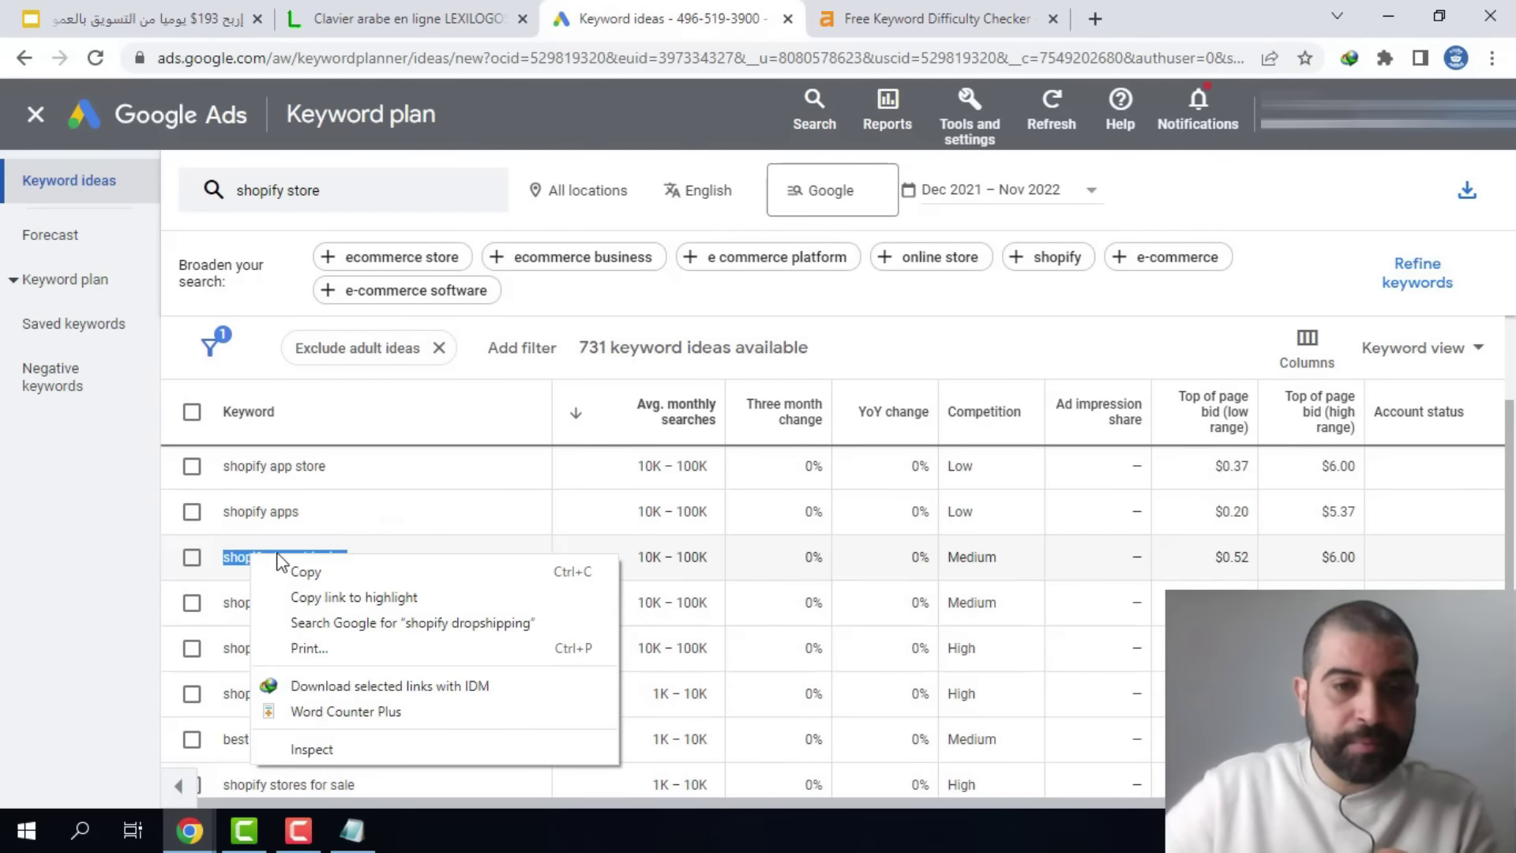
click(382, 583)
- Check the difficulty of "shopify dropshipping" for the United States in Ahrefs, completing the robot verification
click(831, 24)
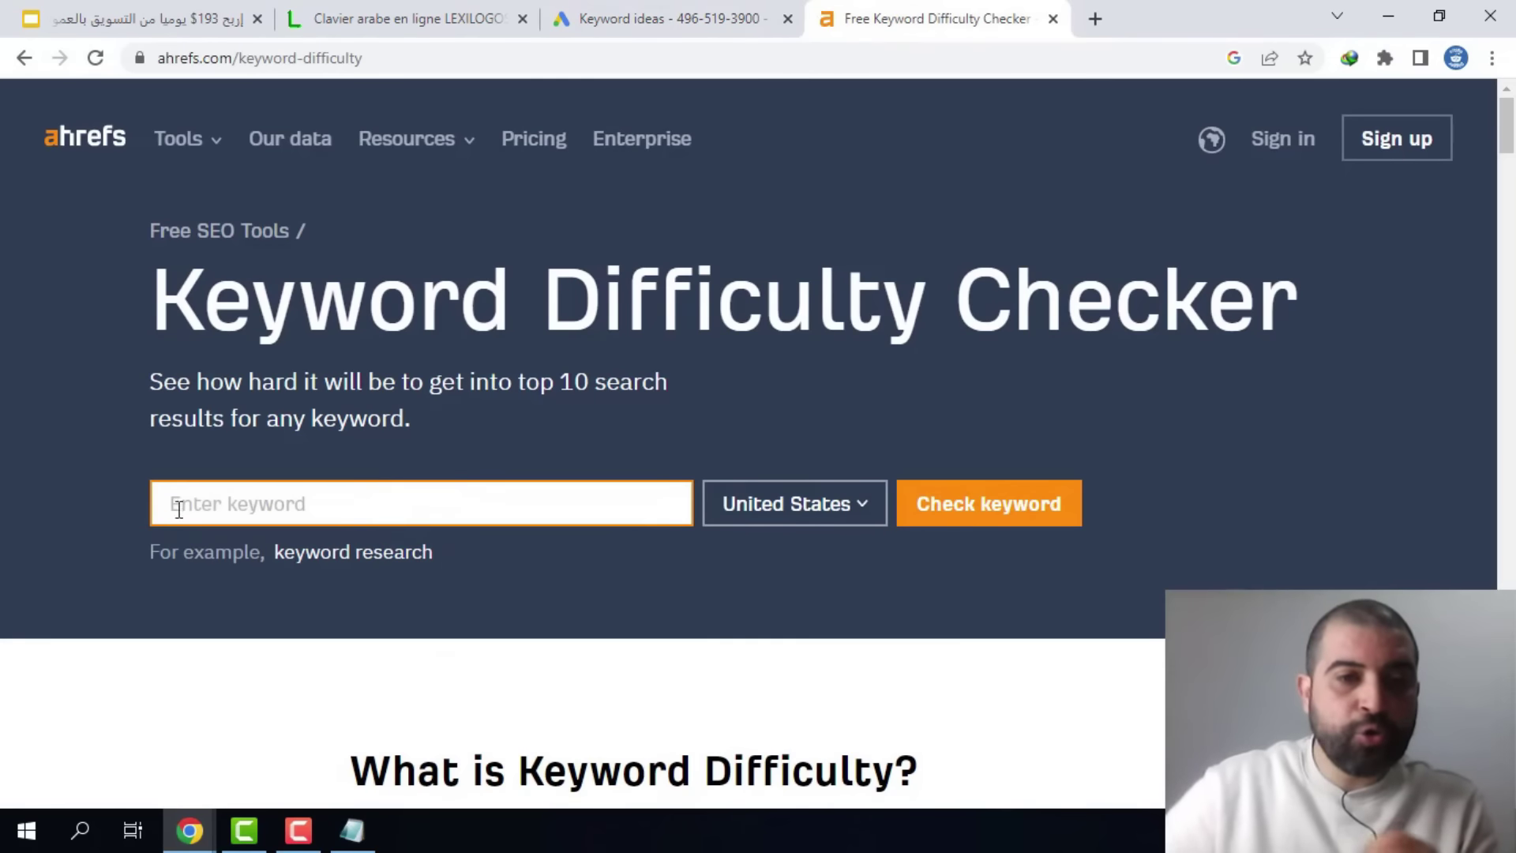
right_click(235, 503)
click(329, 294)
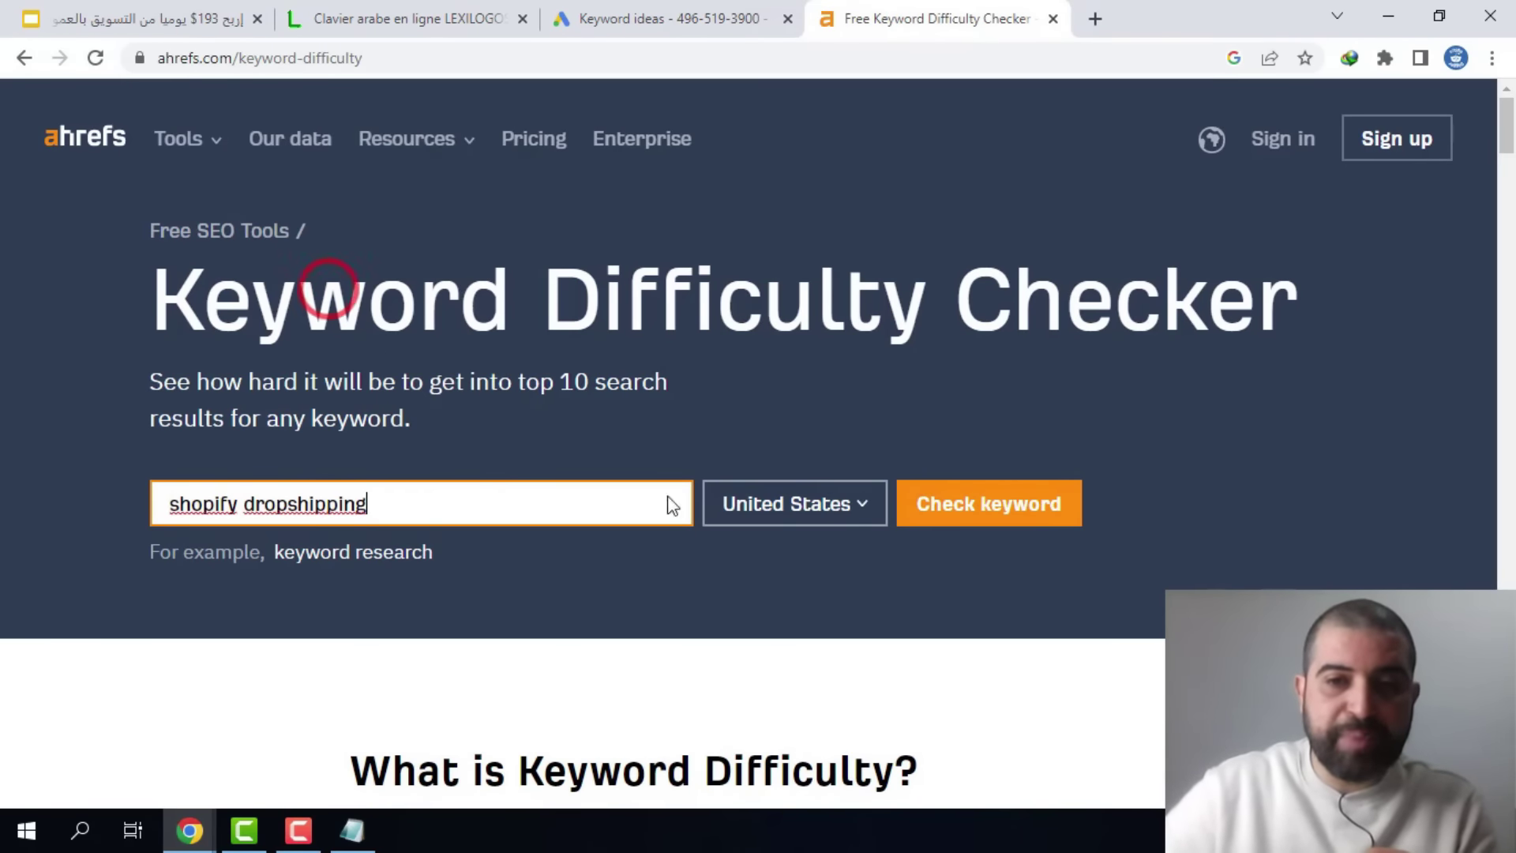
click(951, 507)
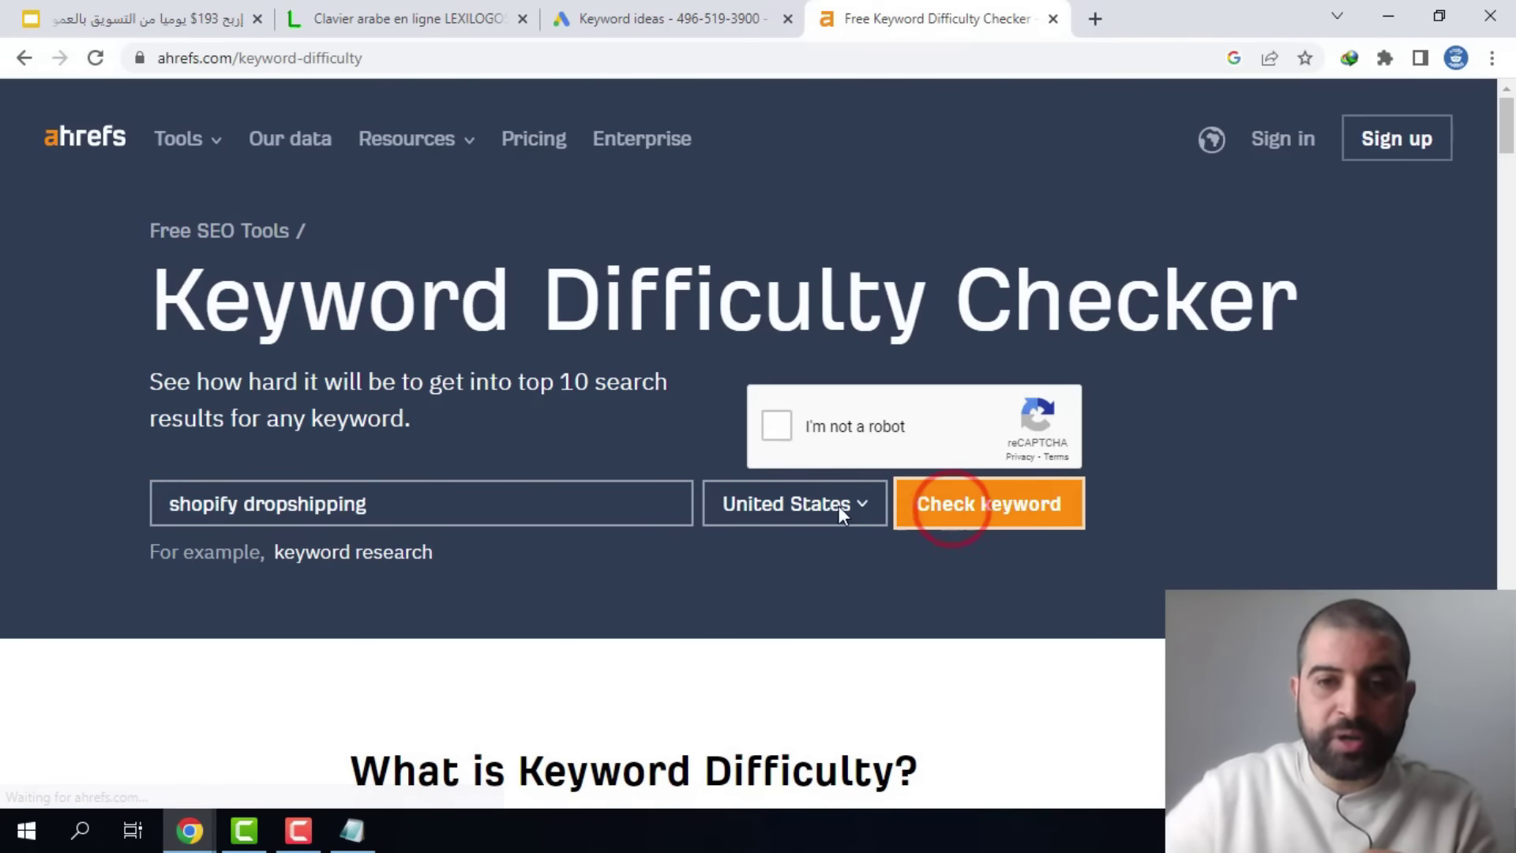
click(776, 426)
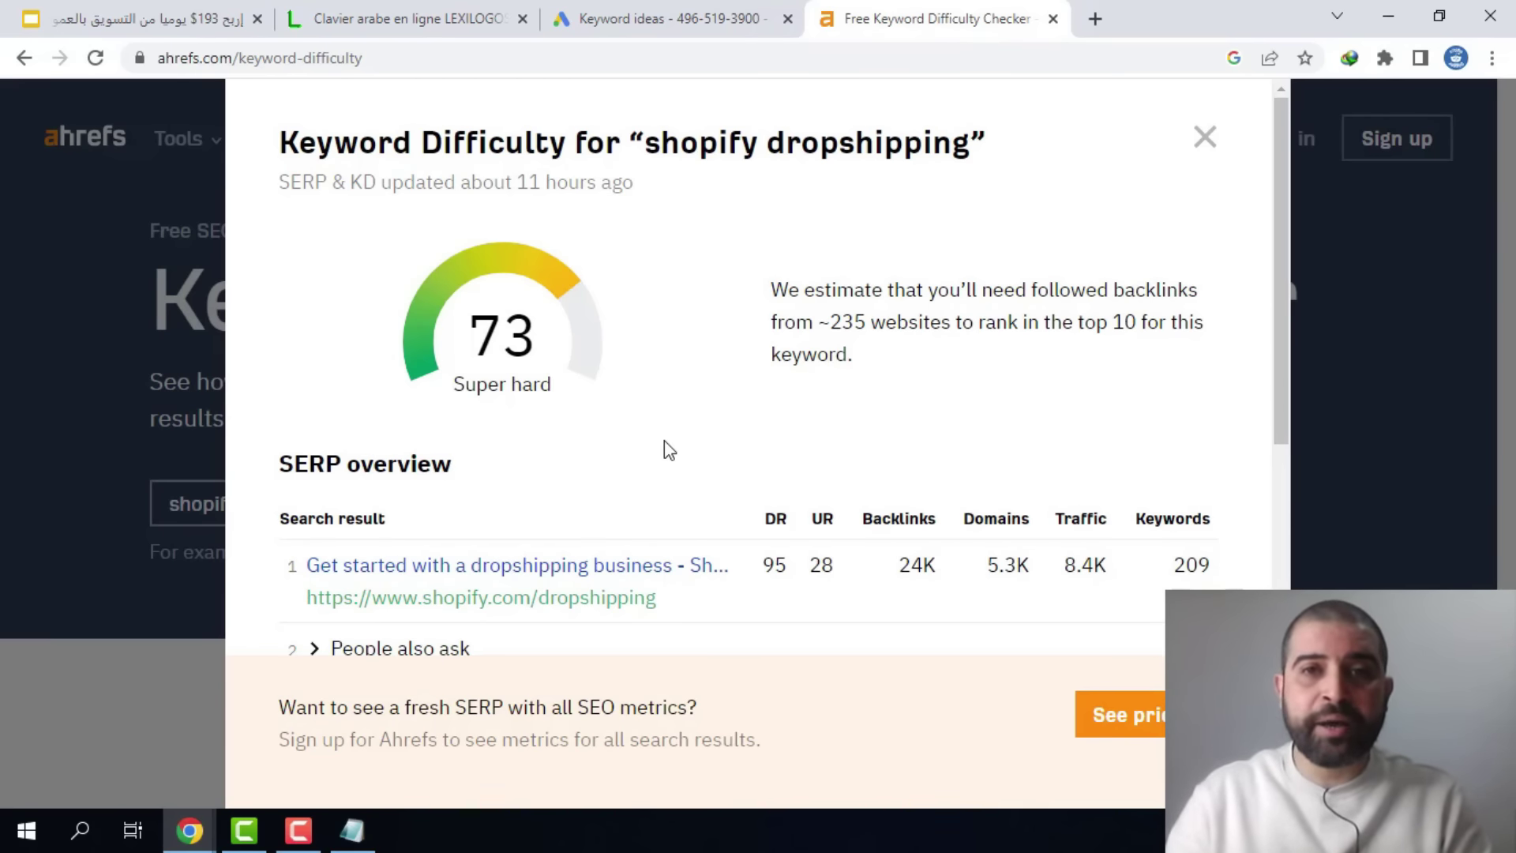
- Find the keyword "one product shopify store" in the Google Ads keyword ideas and highlight its average monthly searches
key(ctrl+shift+Tab)
scroll(462, 556, down, 3)
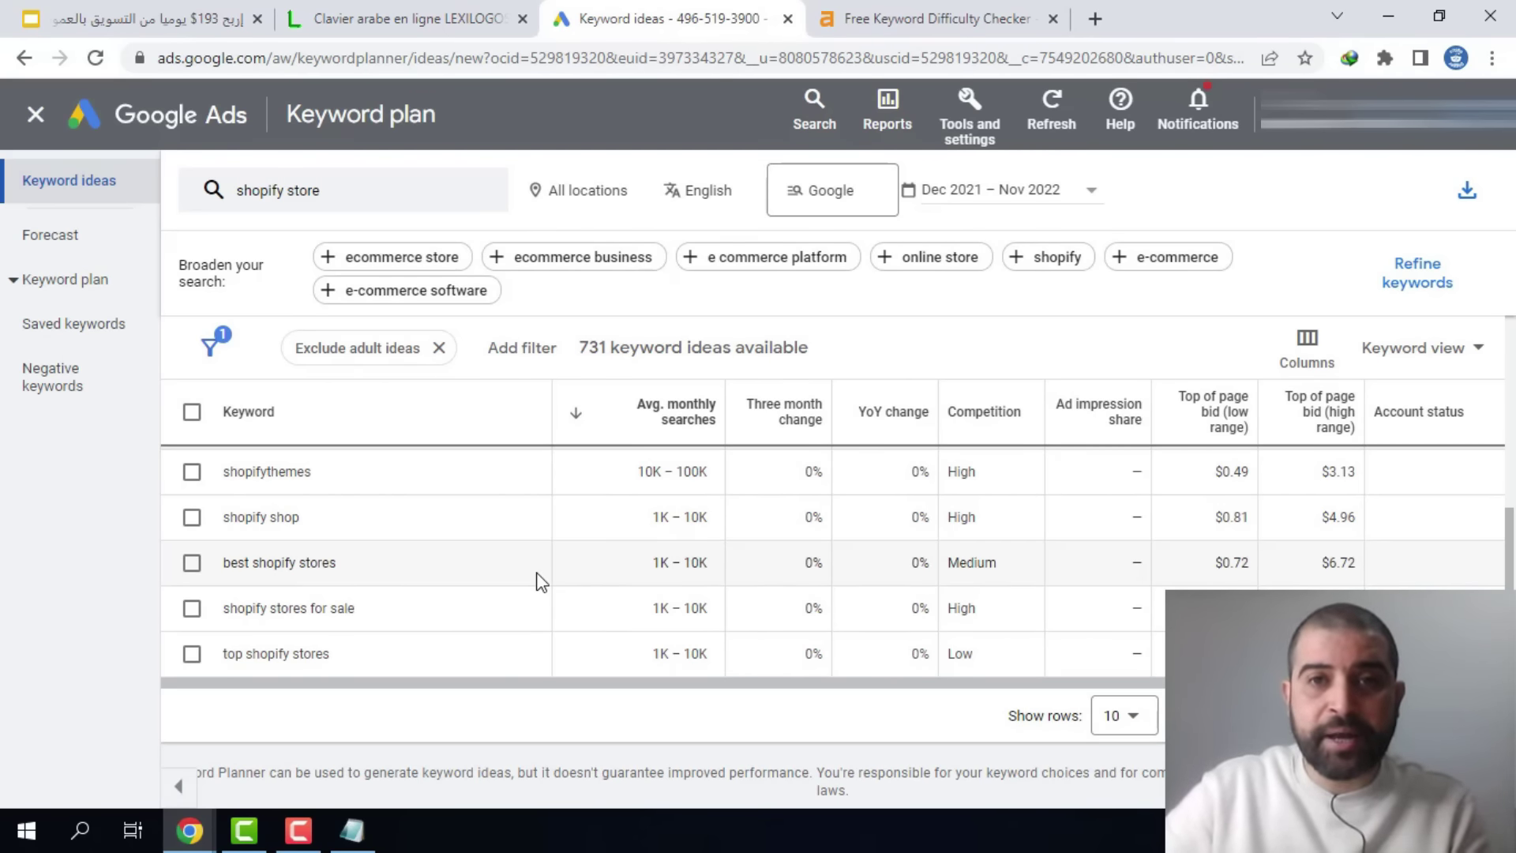
ctrl+scroll(541, 582, up, 2)
drag(519, 611, 277, 603)
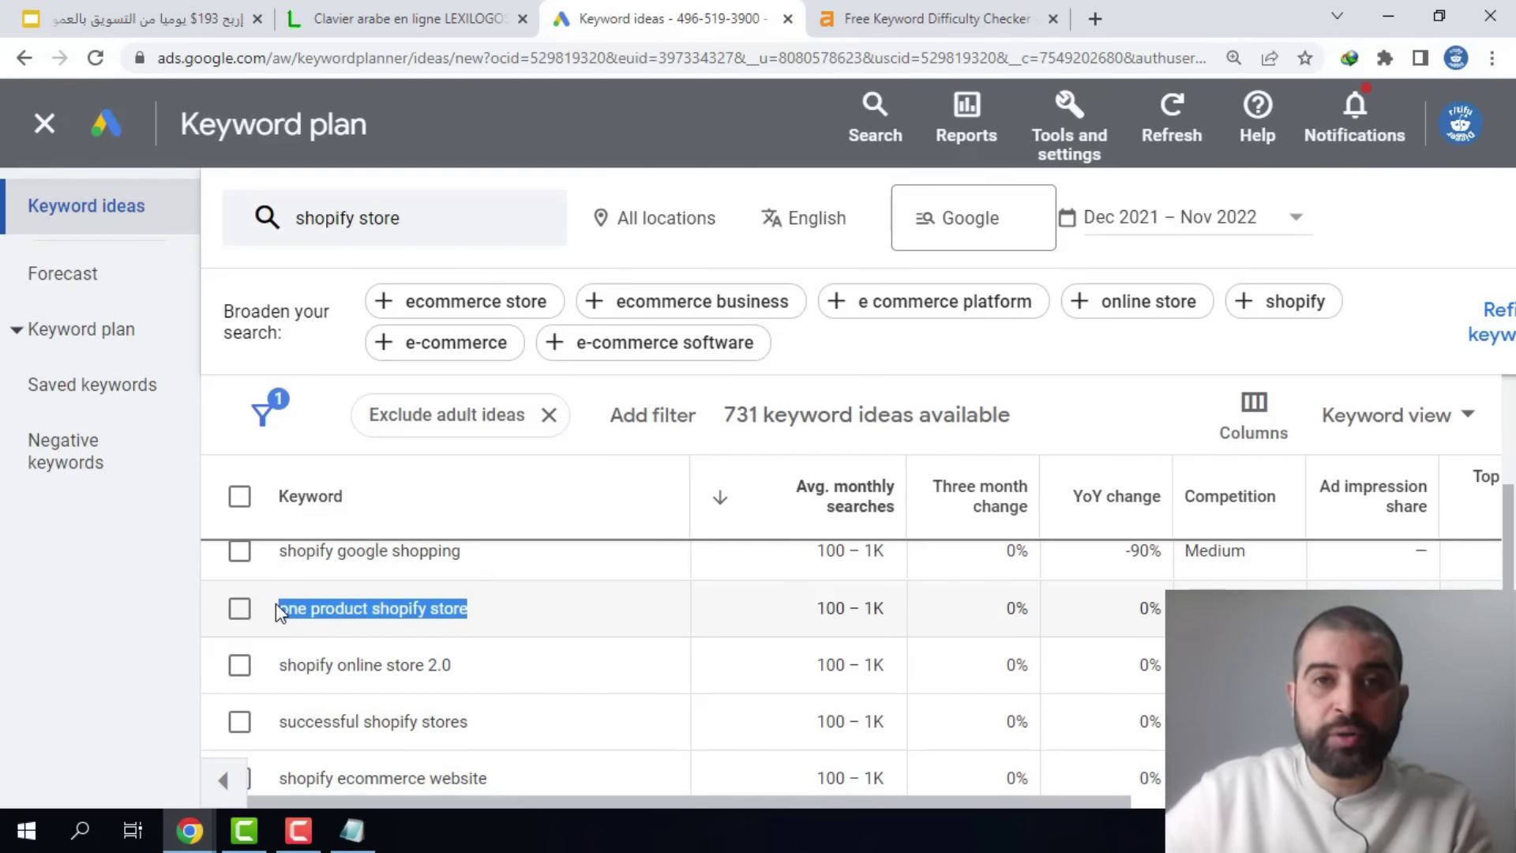
drag(812, 613, 890, 616)
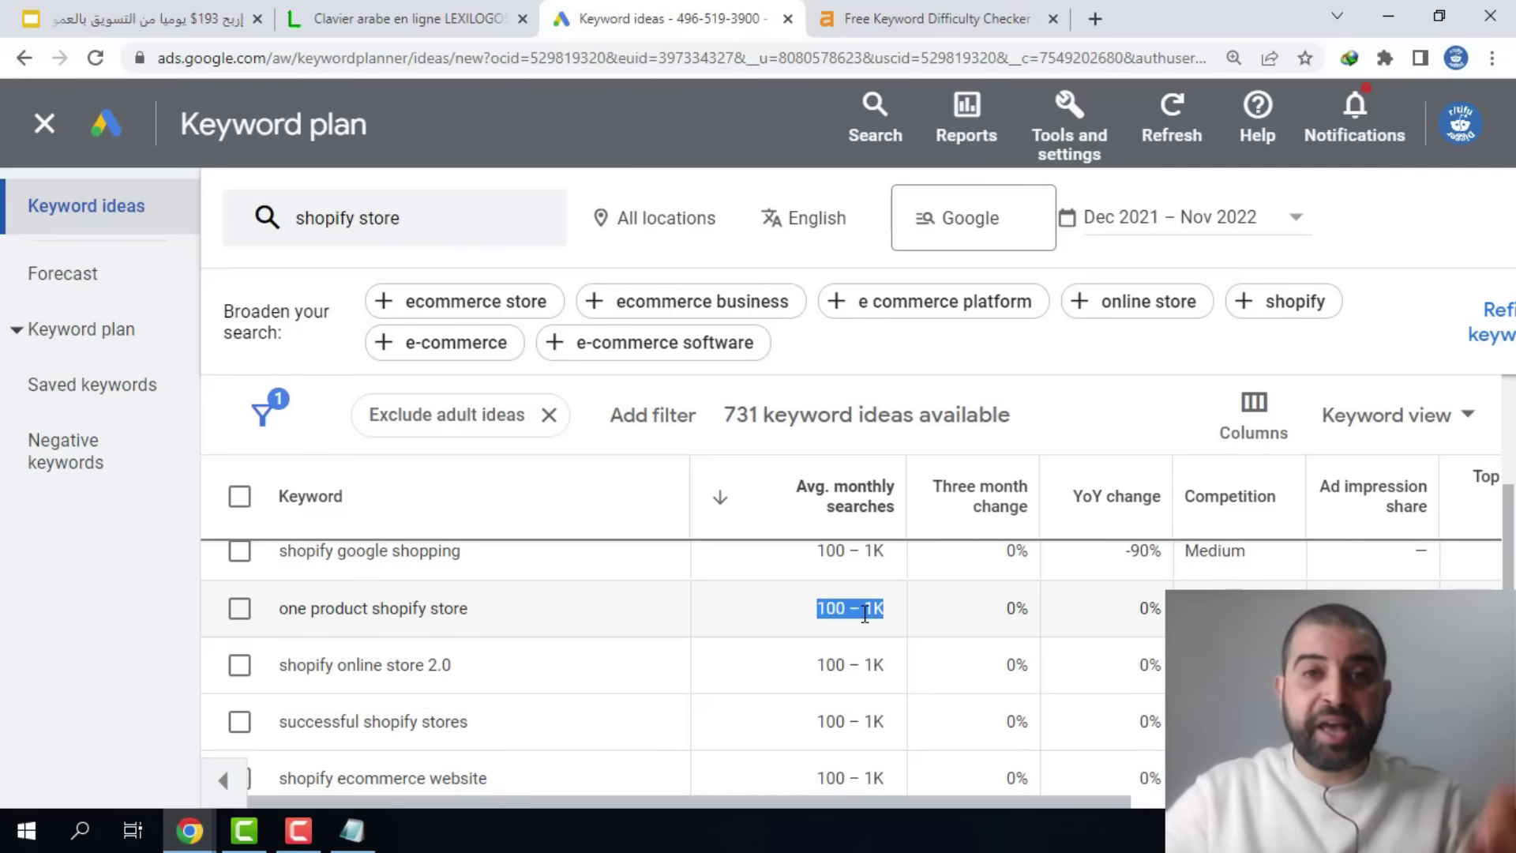
- Copy the keyword "one product shopify store" from the keyword ideas and check its United States difficulty in Ahrefs, completing the robot verification
drag(484, 616, 278, 619)
click(924, 18)
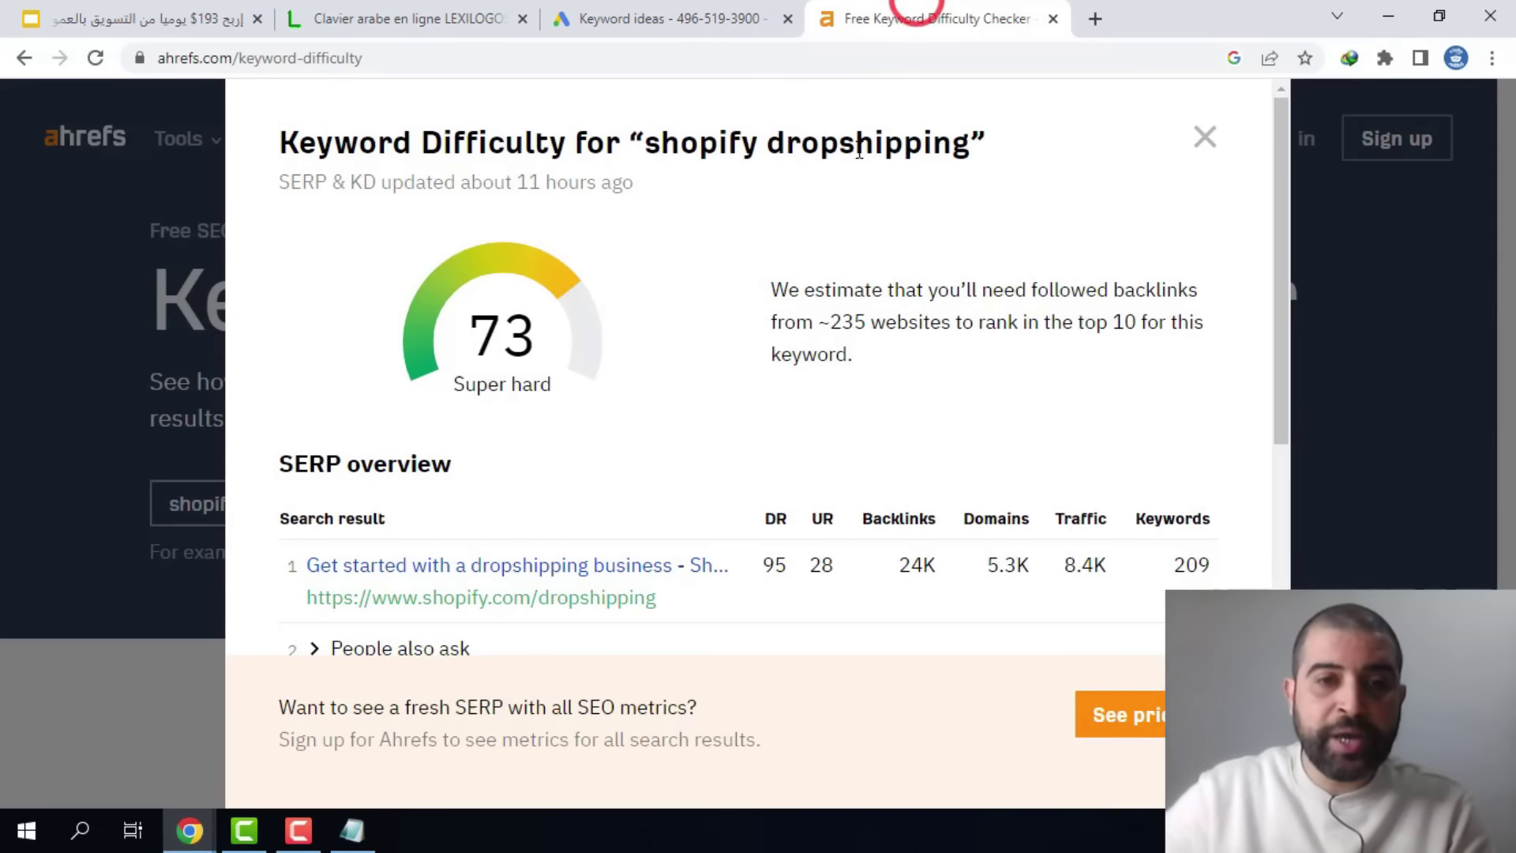
click(1201, 138)
triple_click(285, 496)
right_click(284, 496)
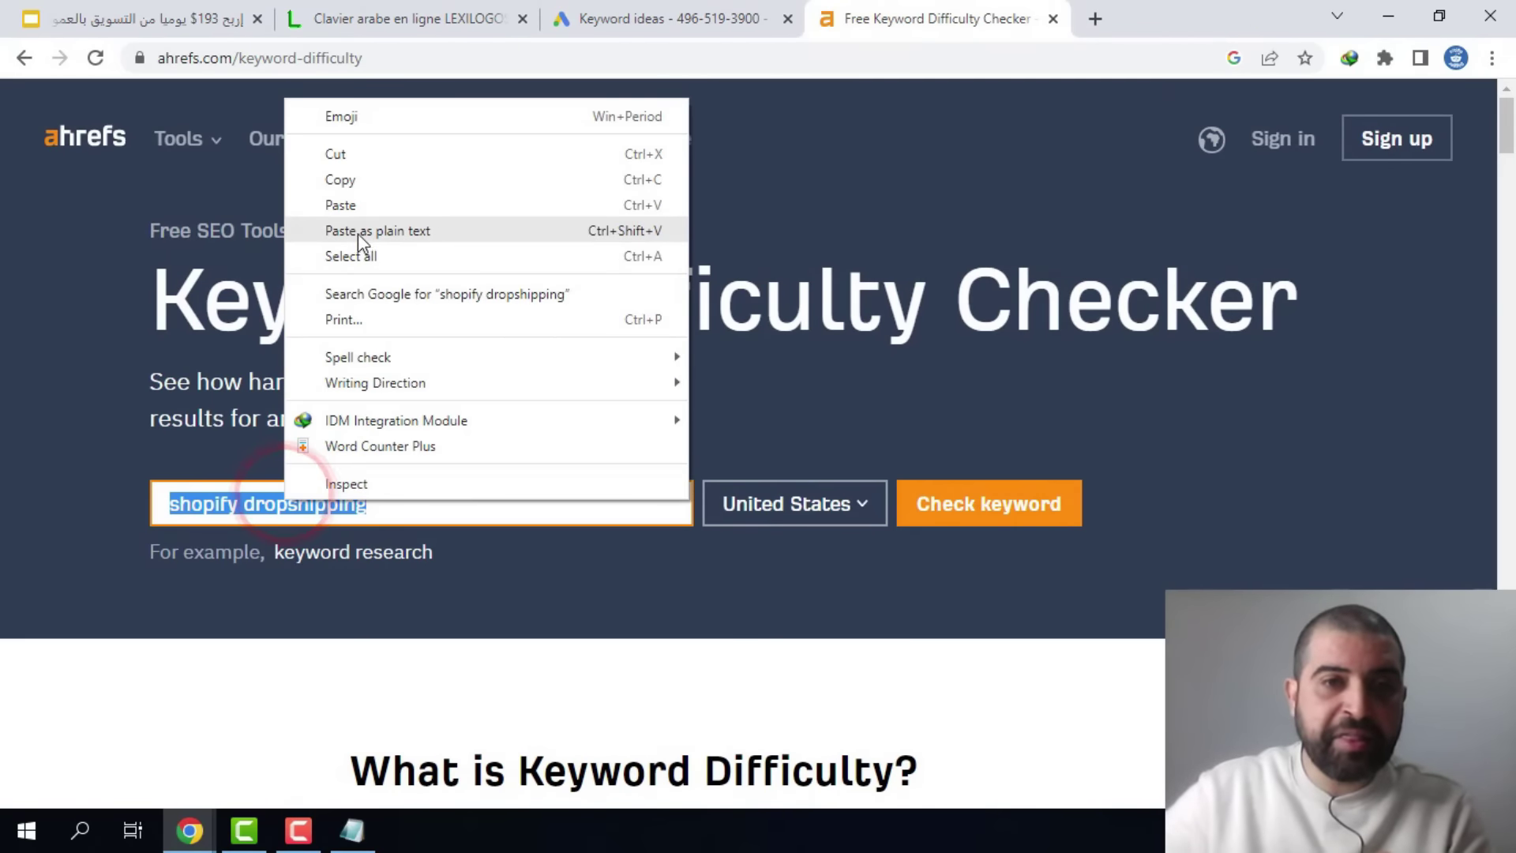
click(357, 207)
click(992, 506)
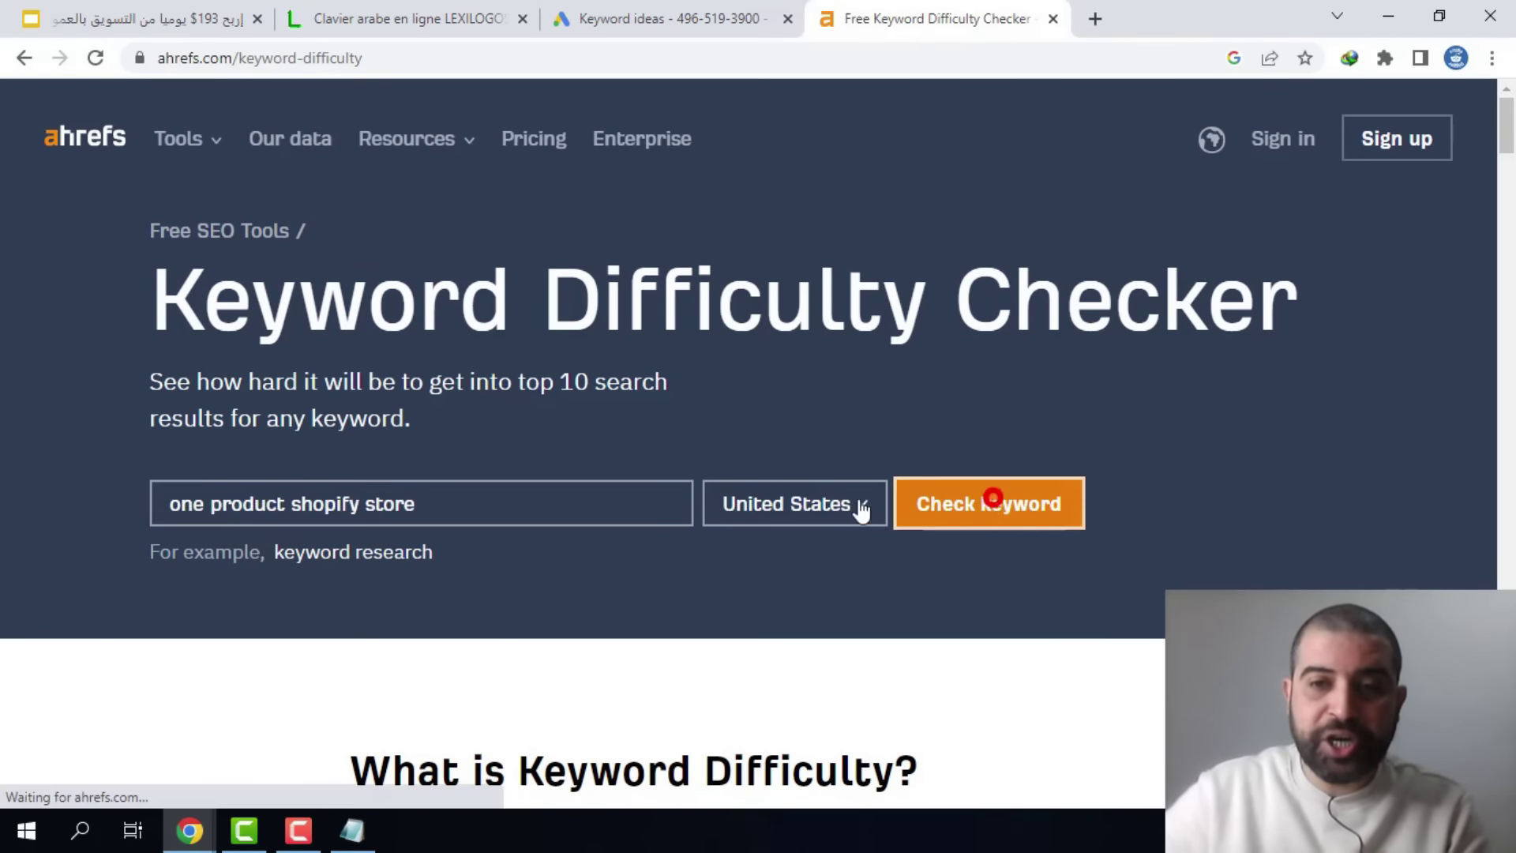
click(778, 434)
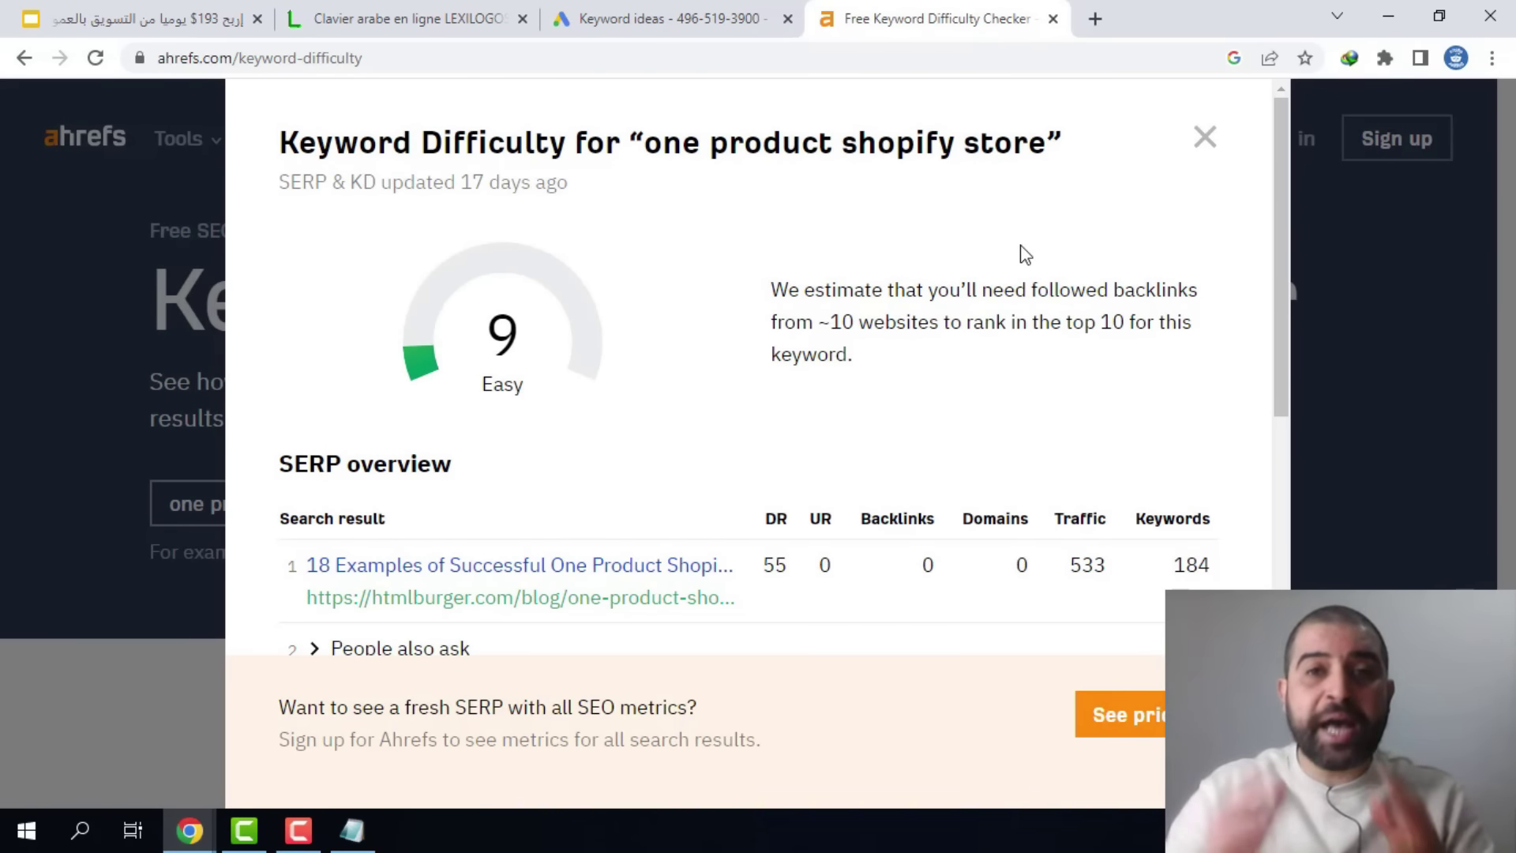
- Search AnswerThePublic for "one product shopify store" with United States and English, and look through the questions wheel
click(522, 19)
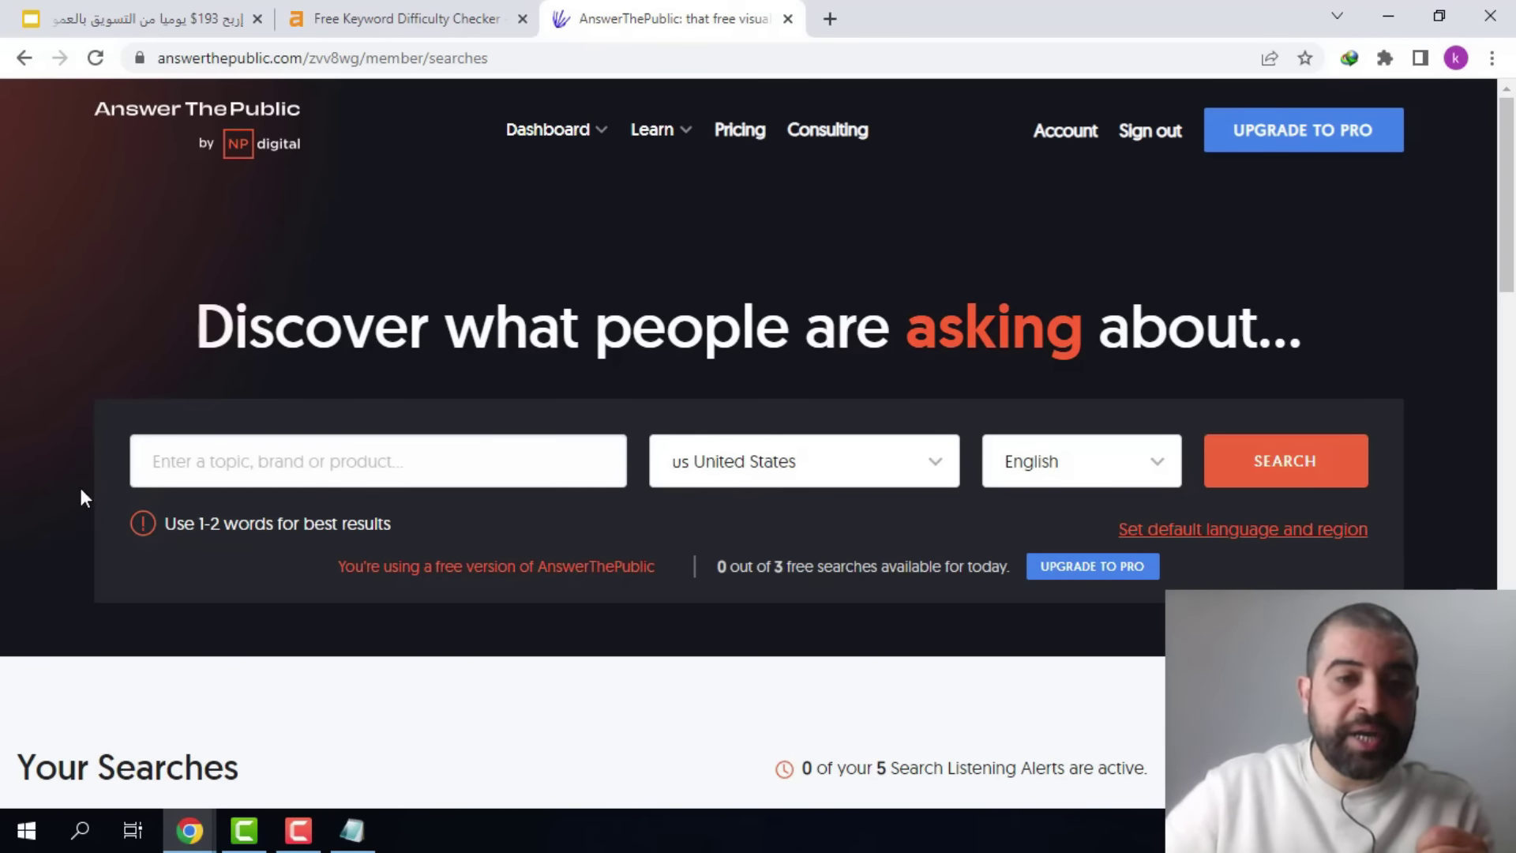
right_click(220, 461)
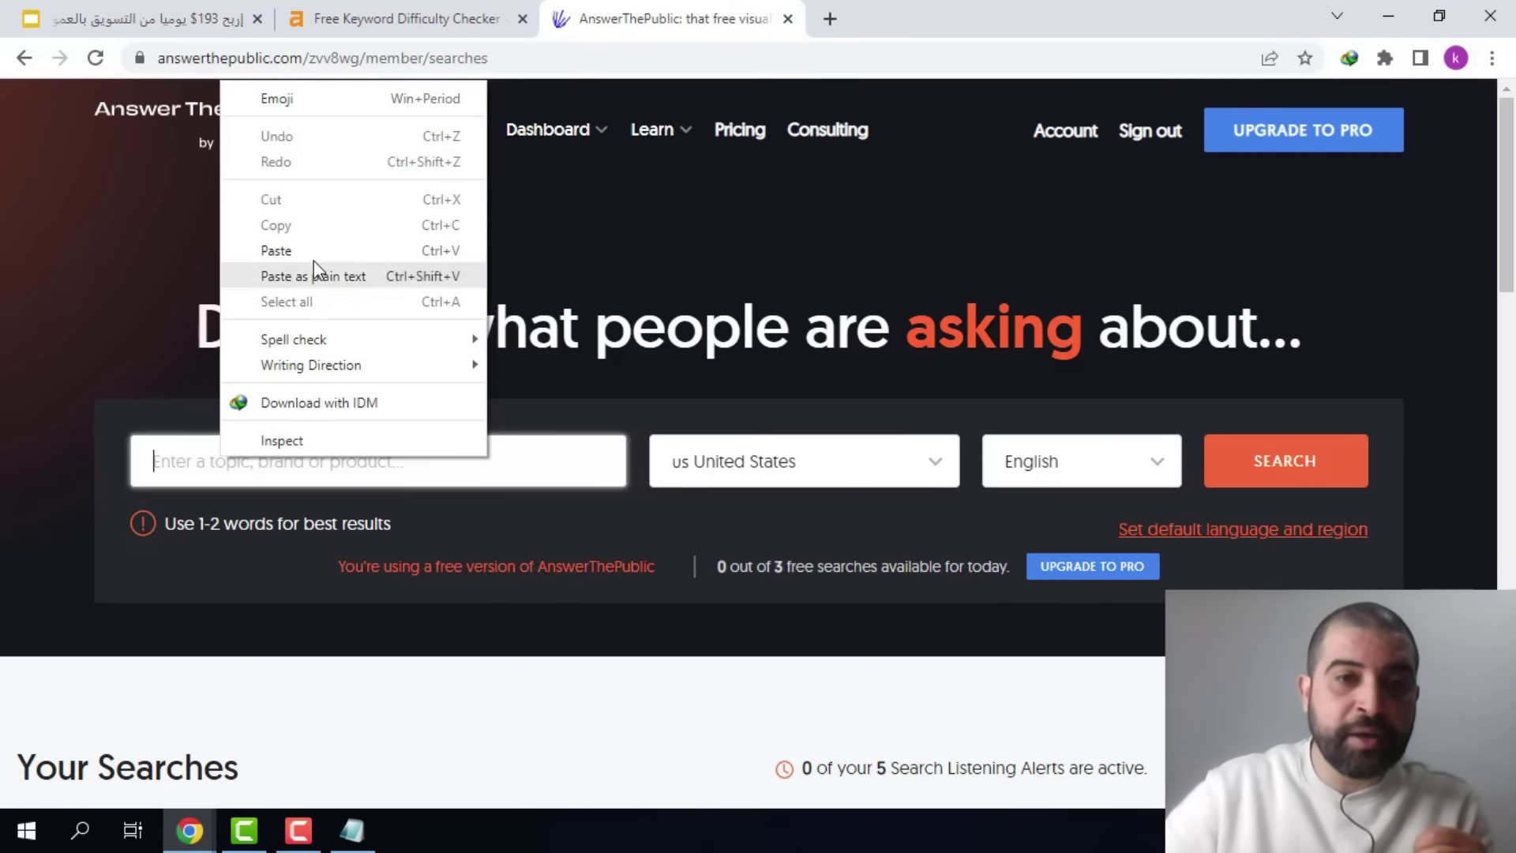
click(314, 246)
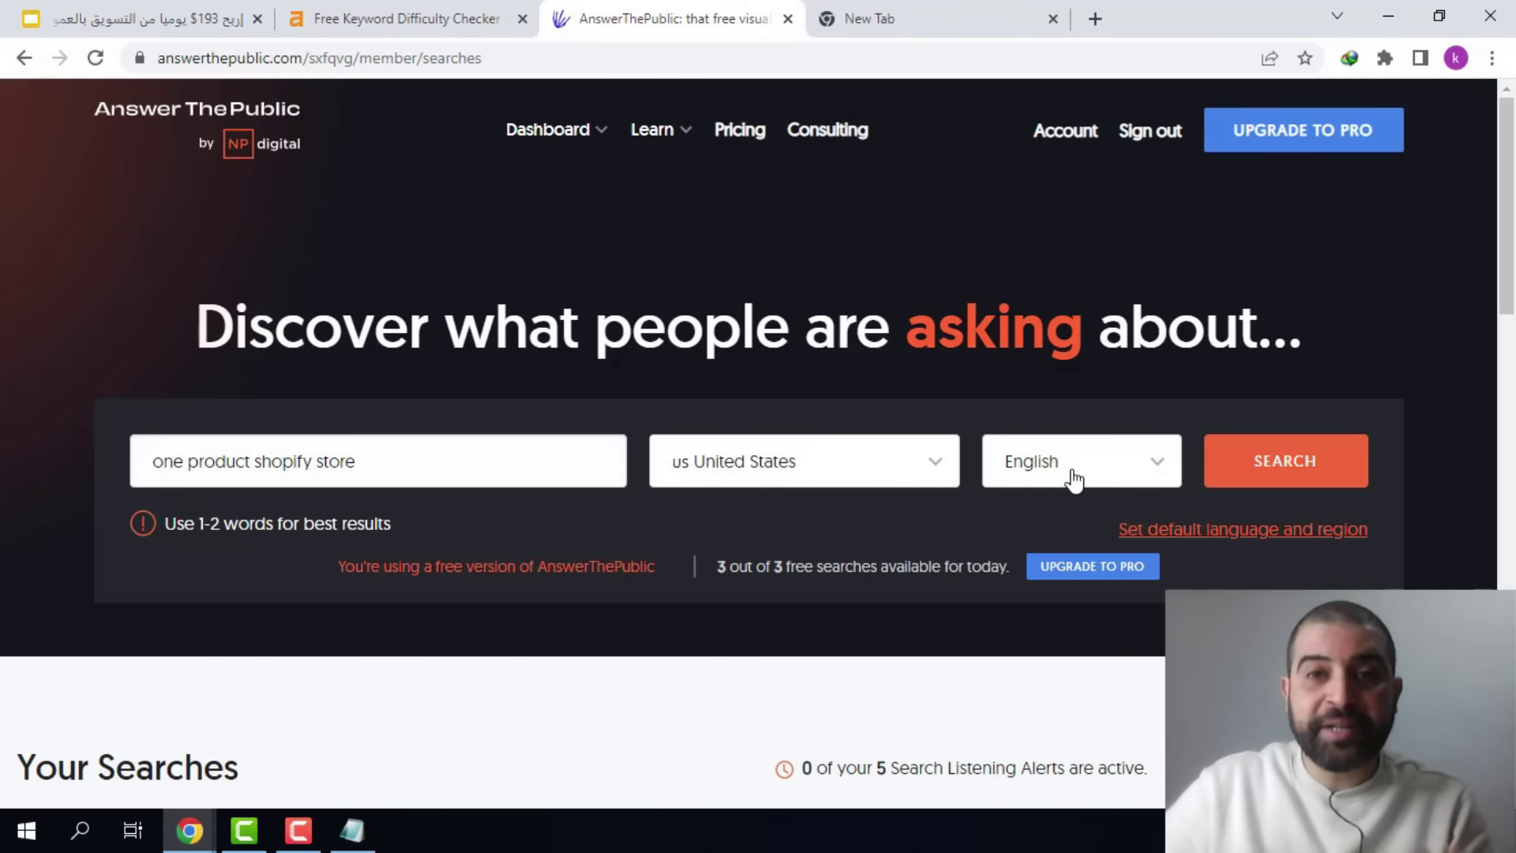
click(1293, 466)
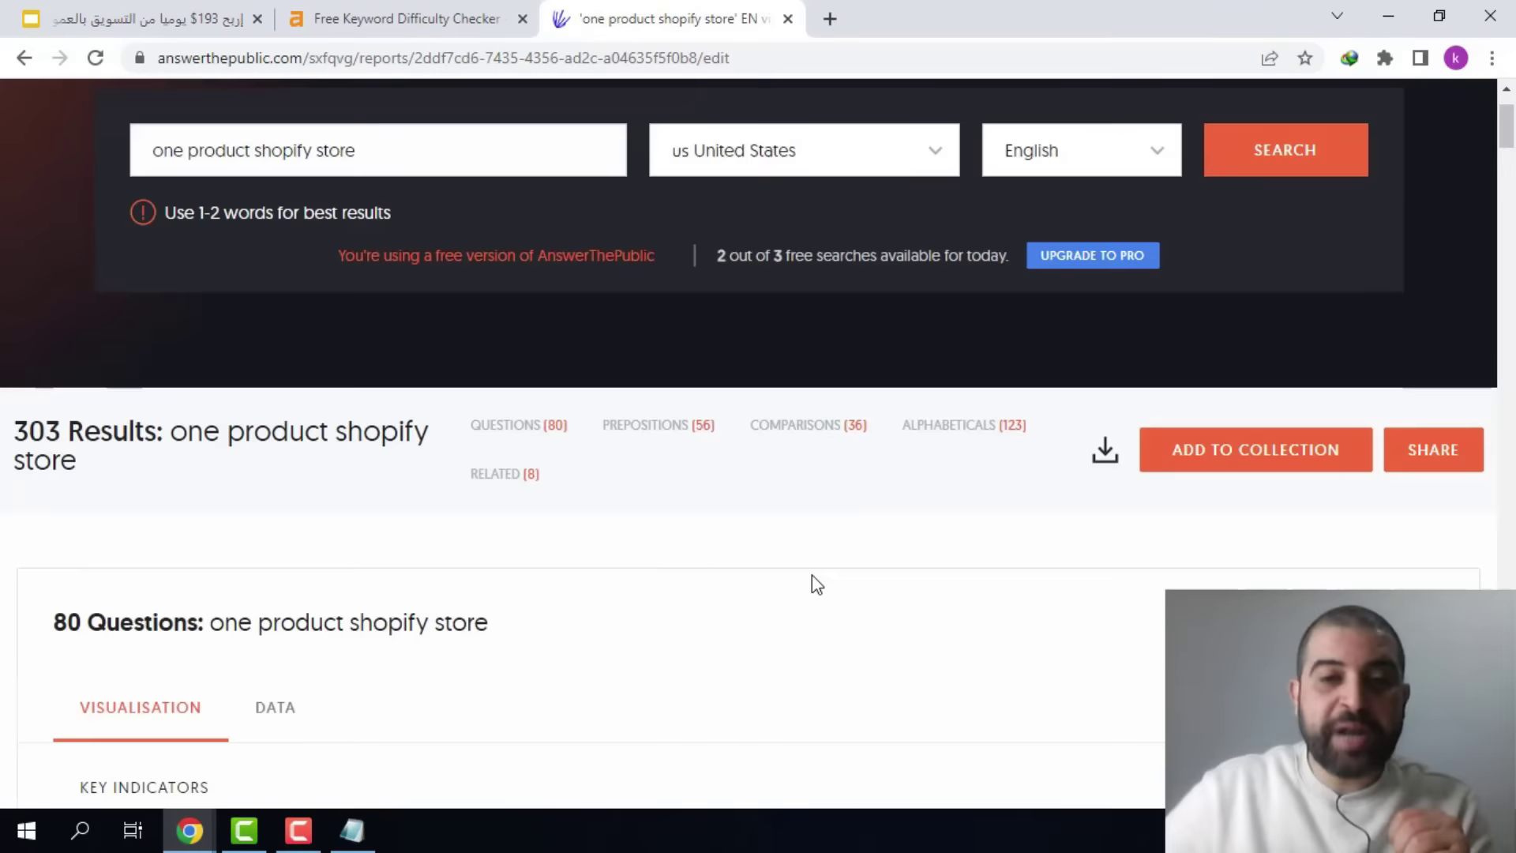
scroll(812, 575, down, 5)
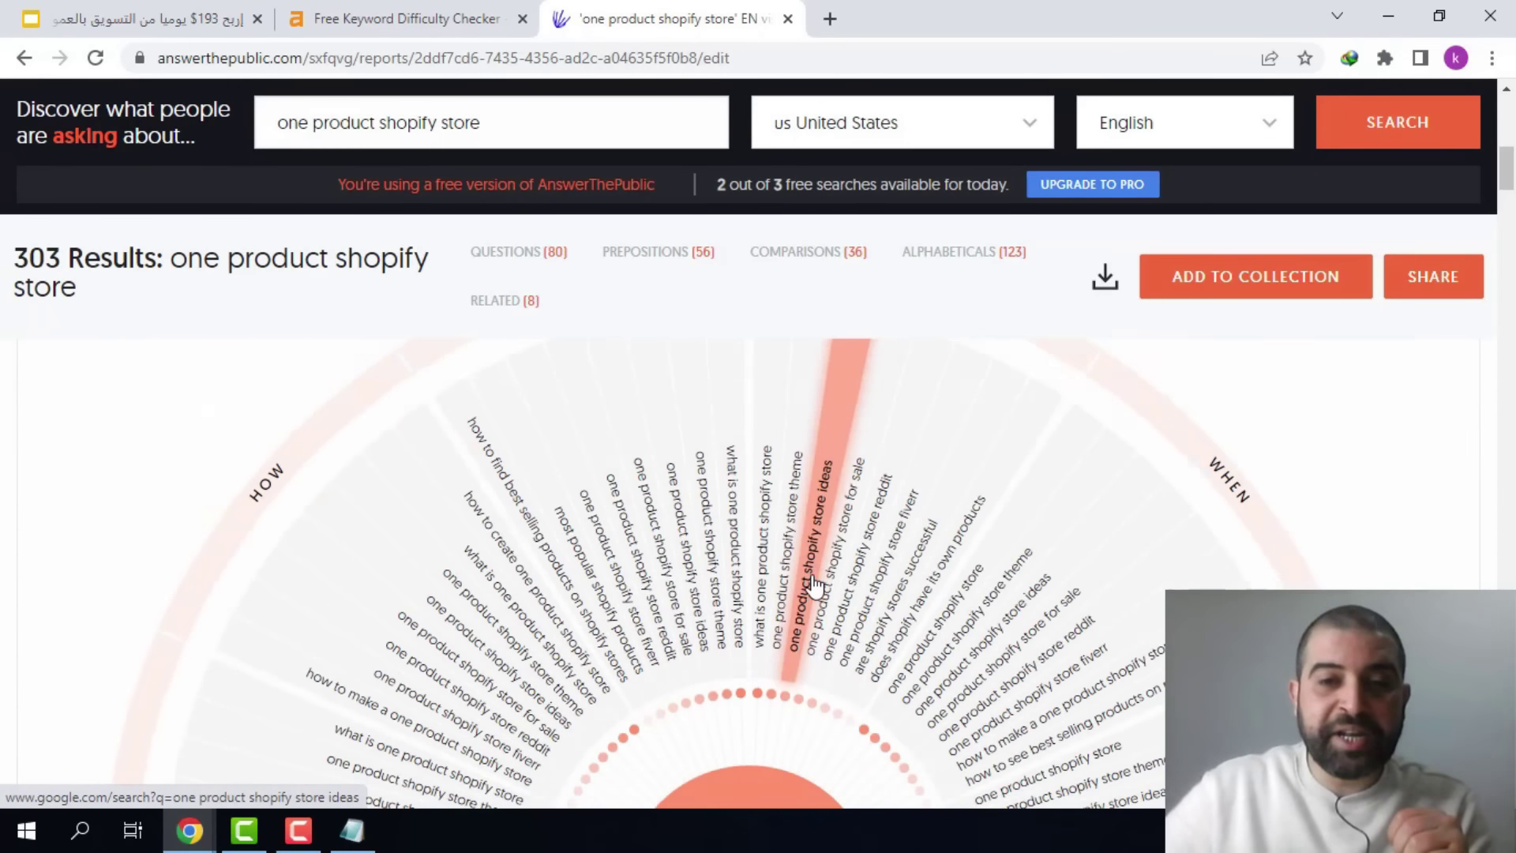
scroll(814, 583, down, 6)
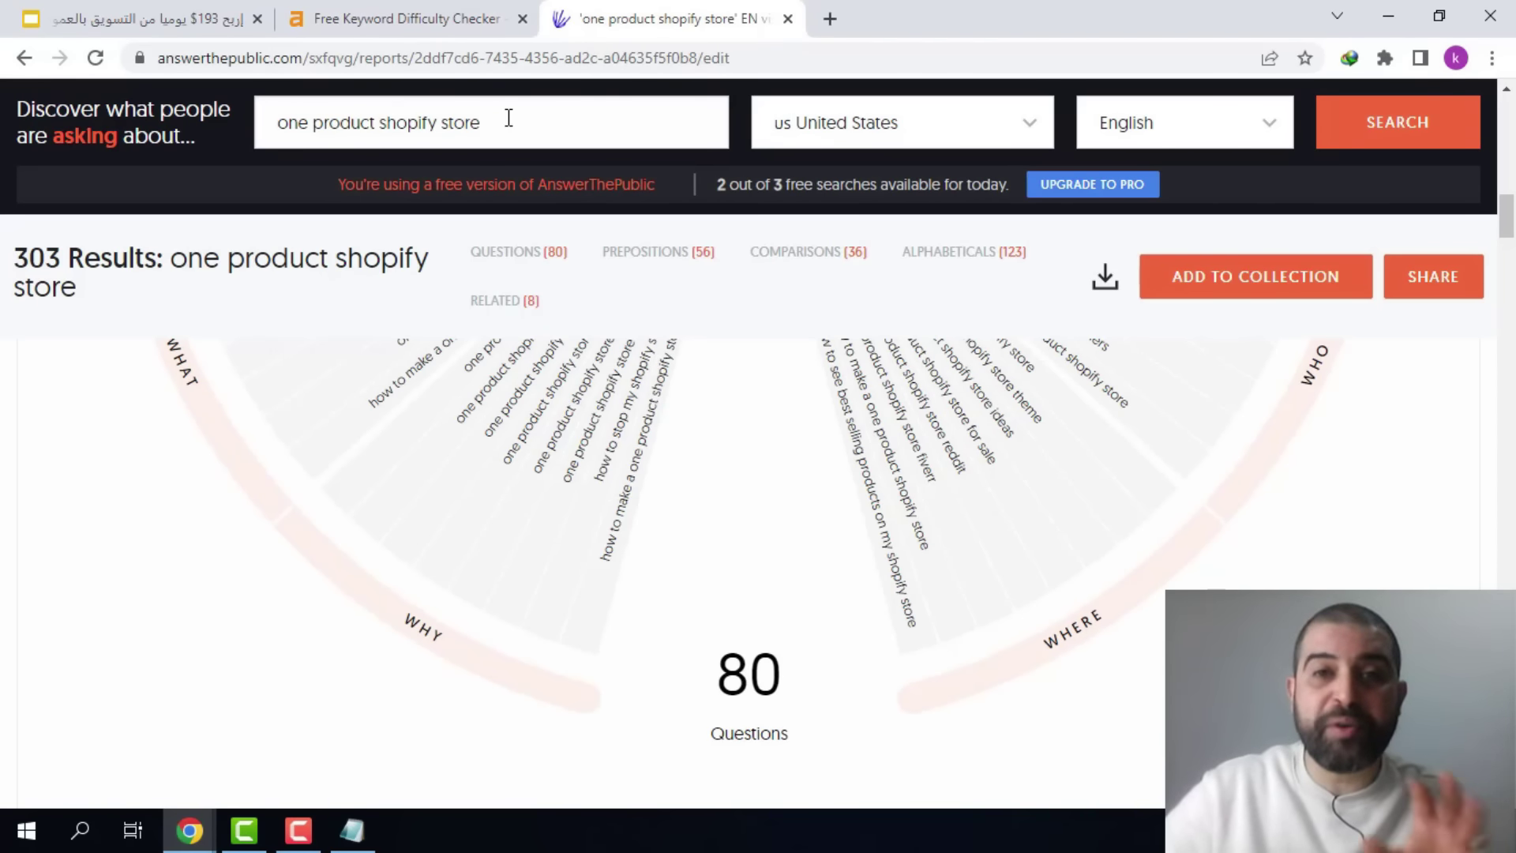
scroll(778, 462, up, 5)
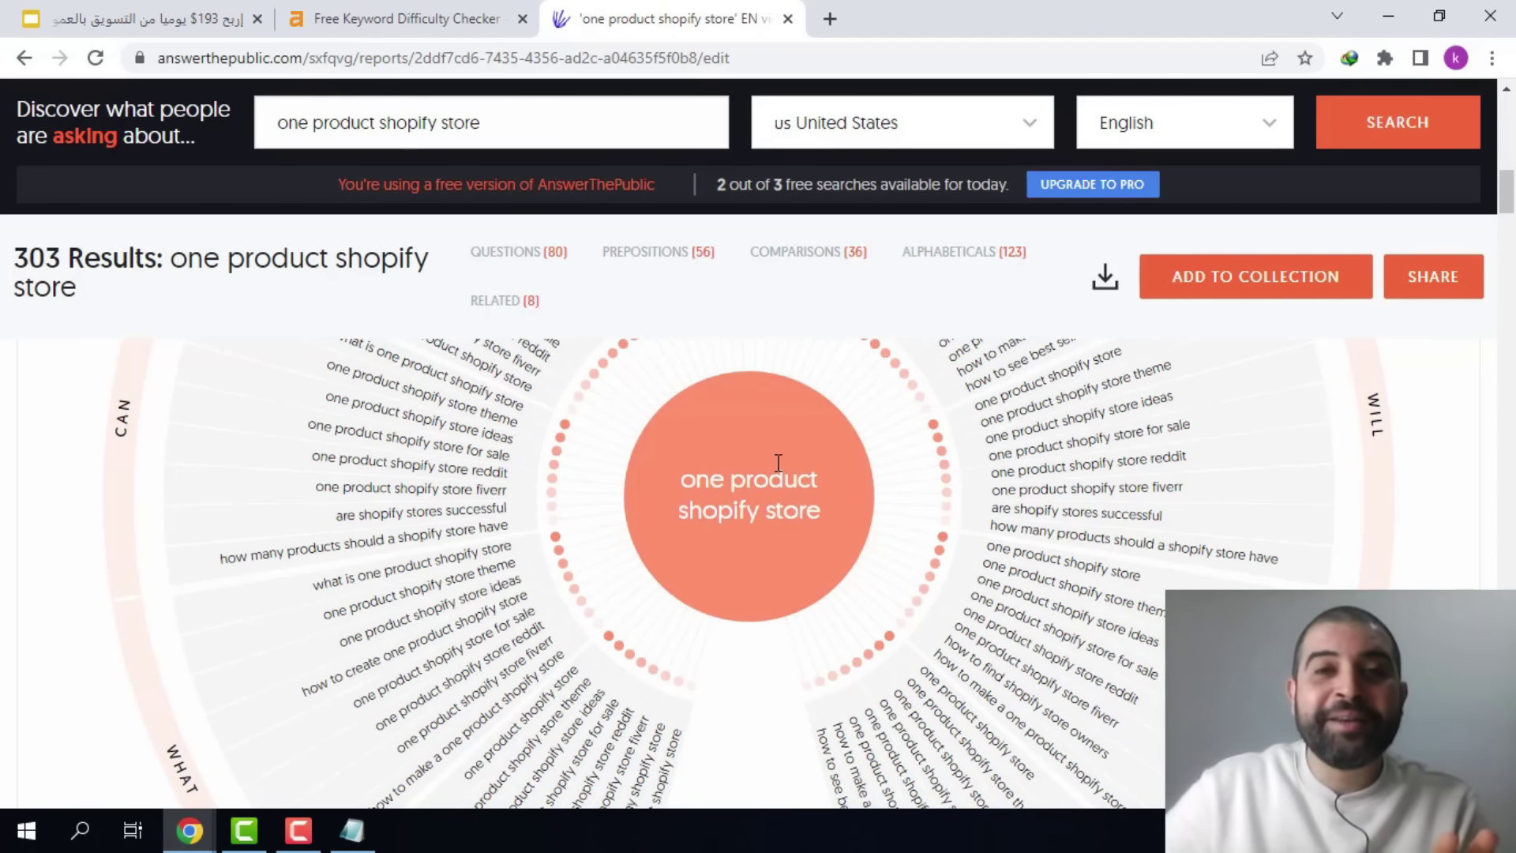
- Compare with the Ahrefs difficulty result, download the free version of the AnswerThePublic keyword export, and open the CSV in Excel
click(427, 17)
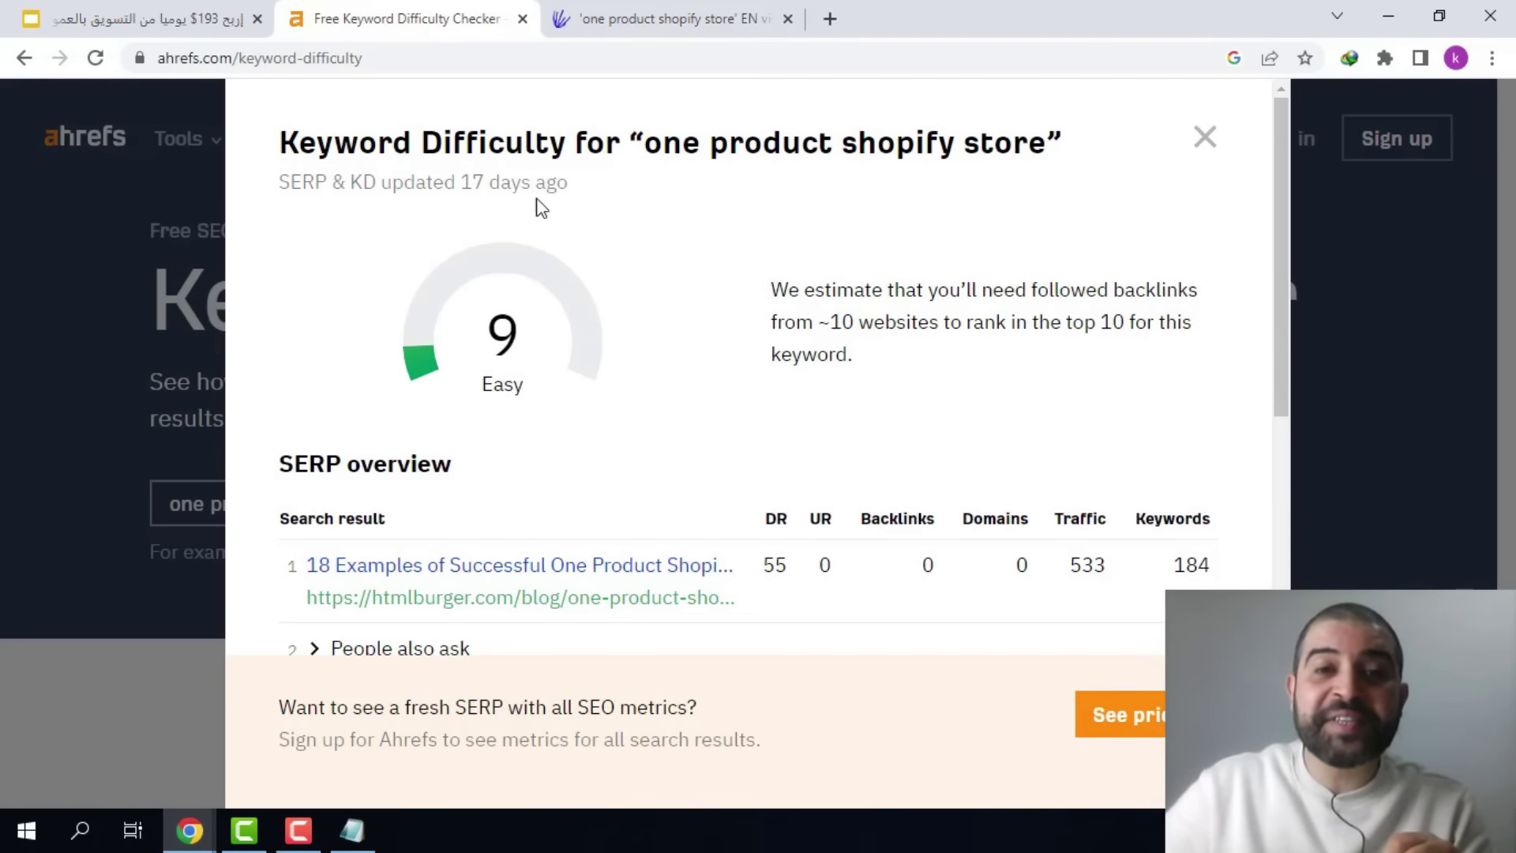
key(ctrl+Tab)
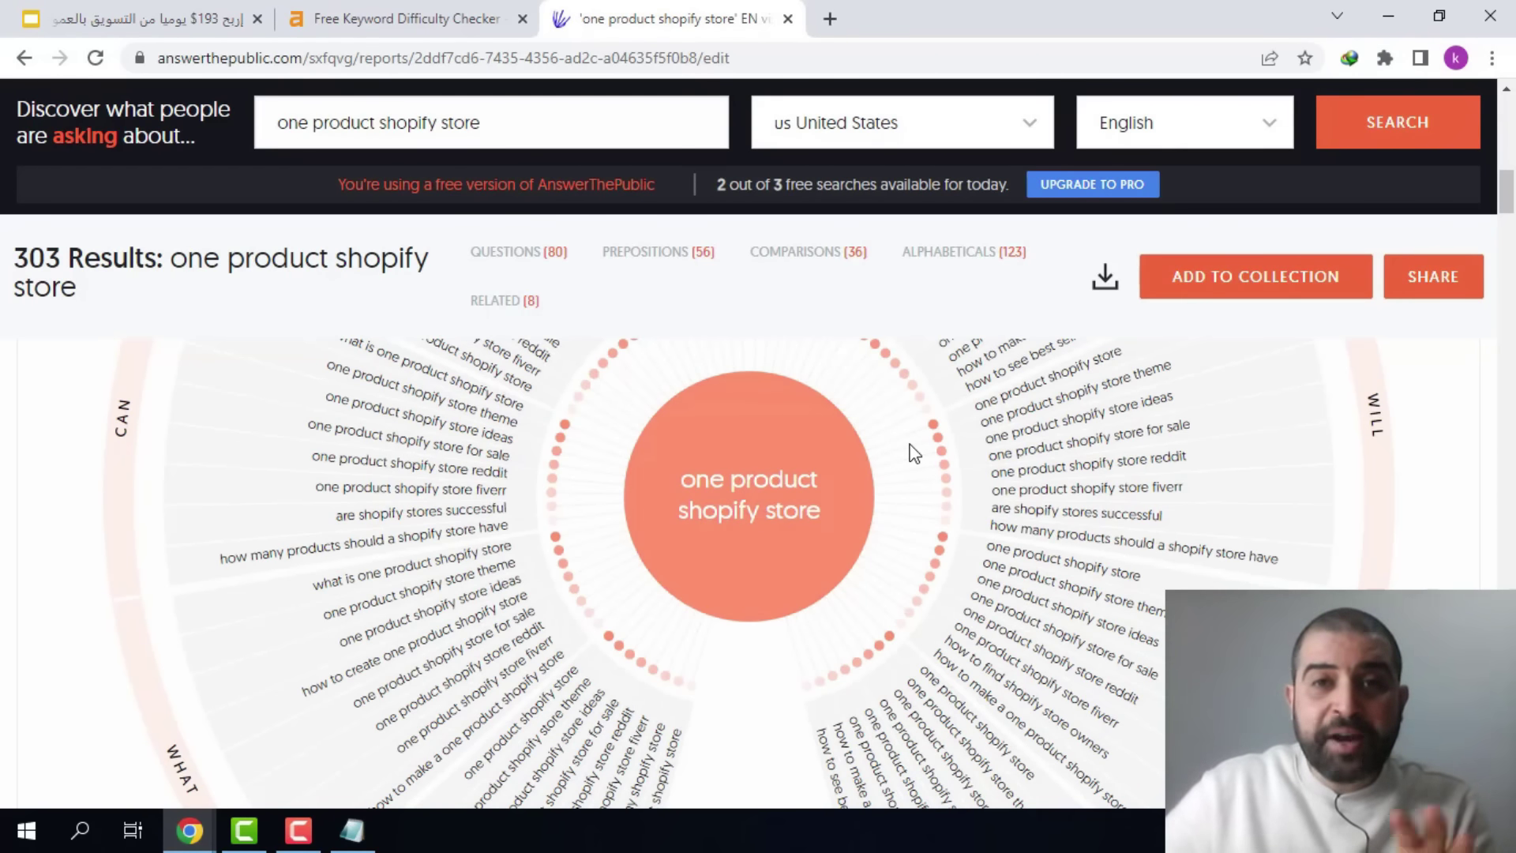
click(1107, 278)
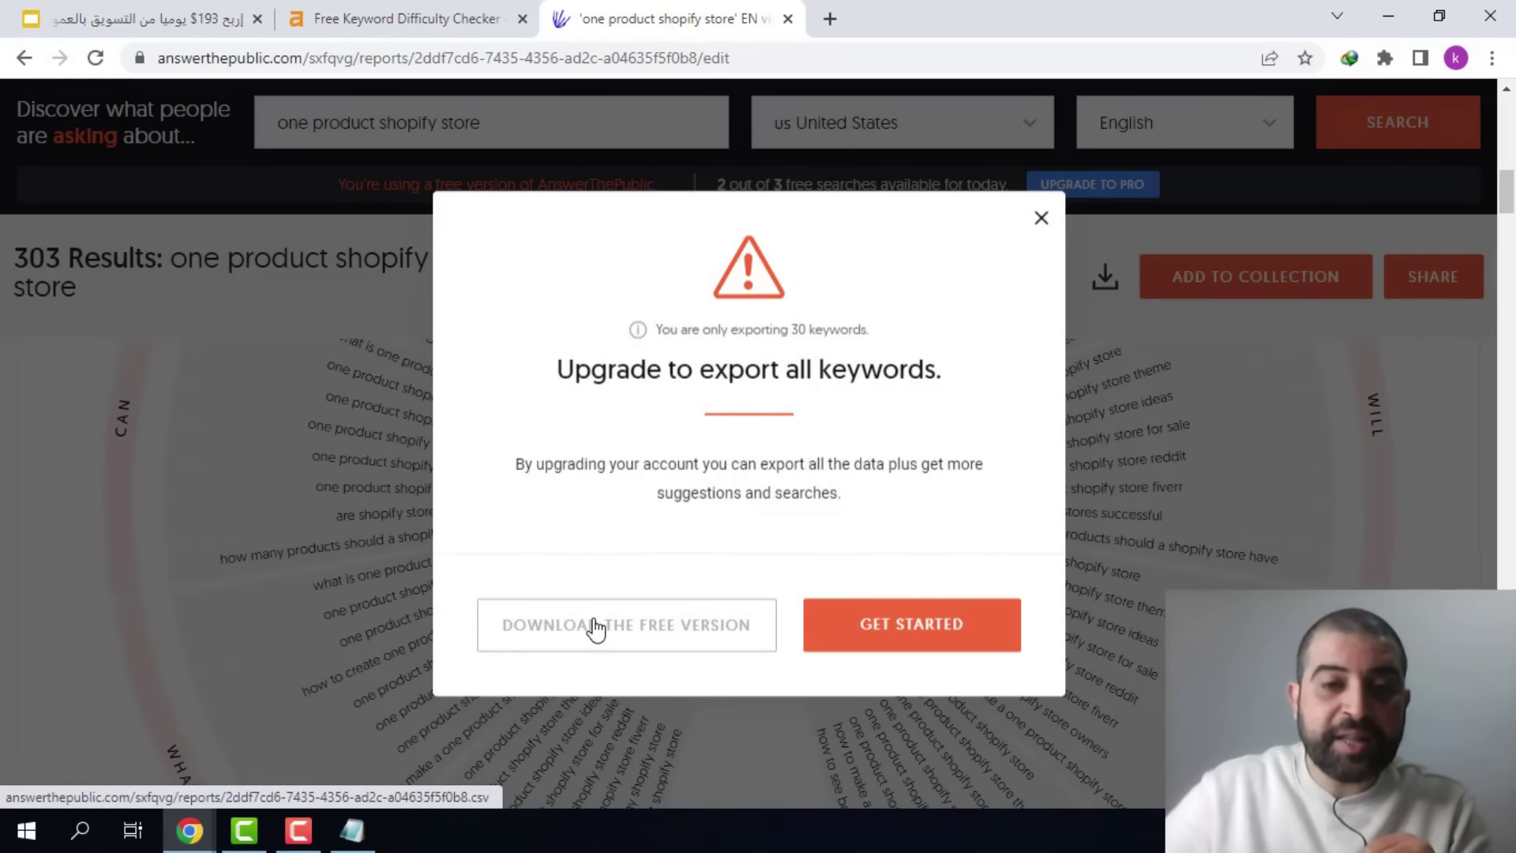
click(596, 627)
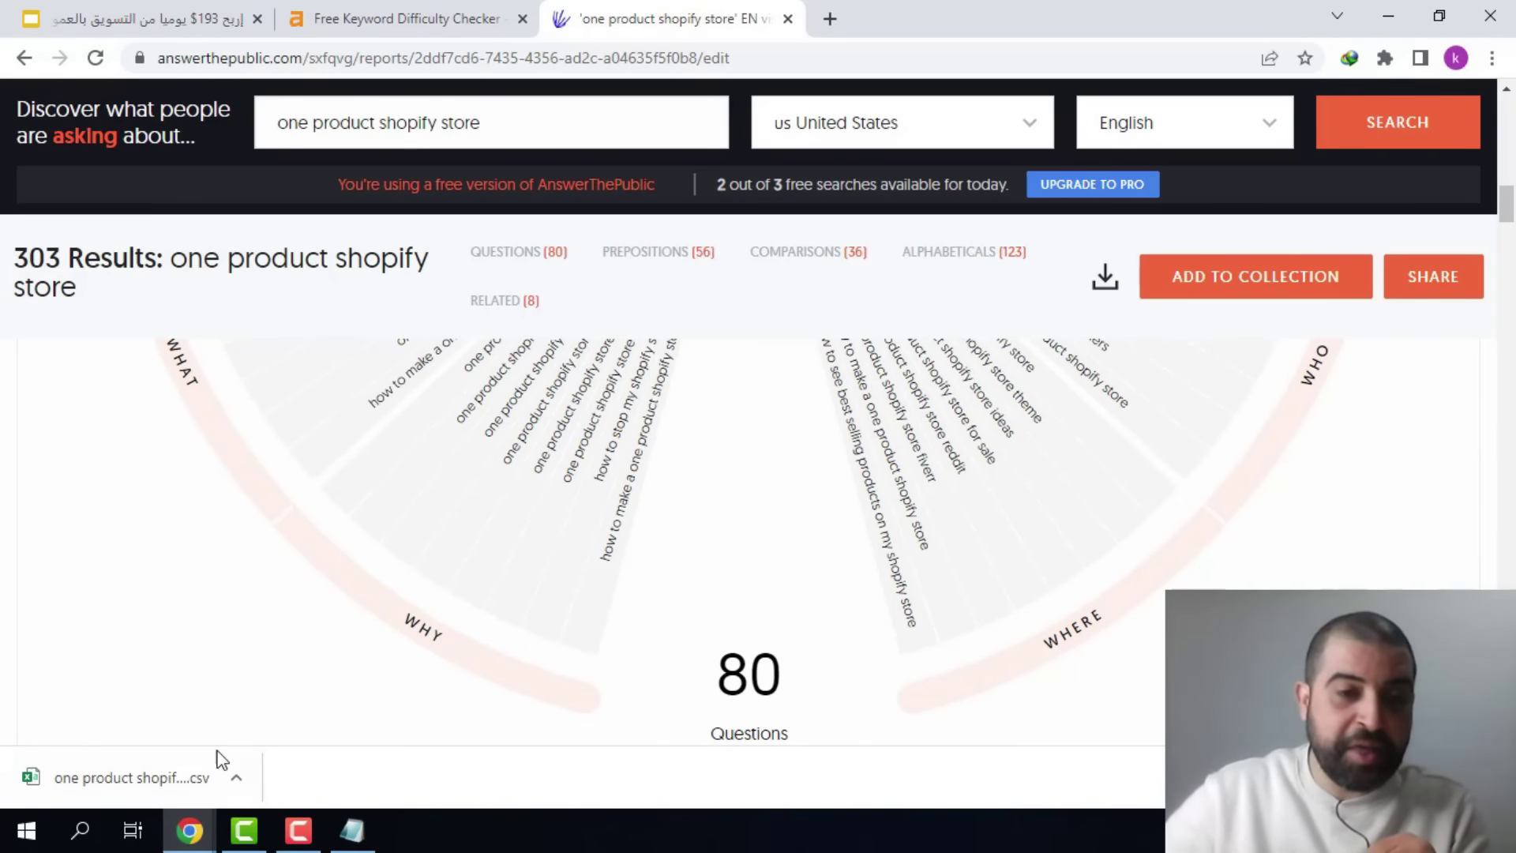
click(146, 780)
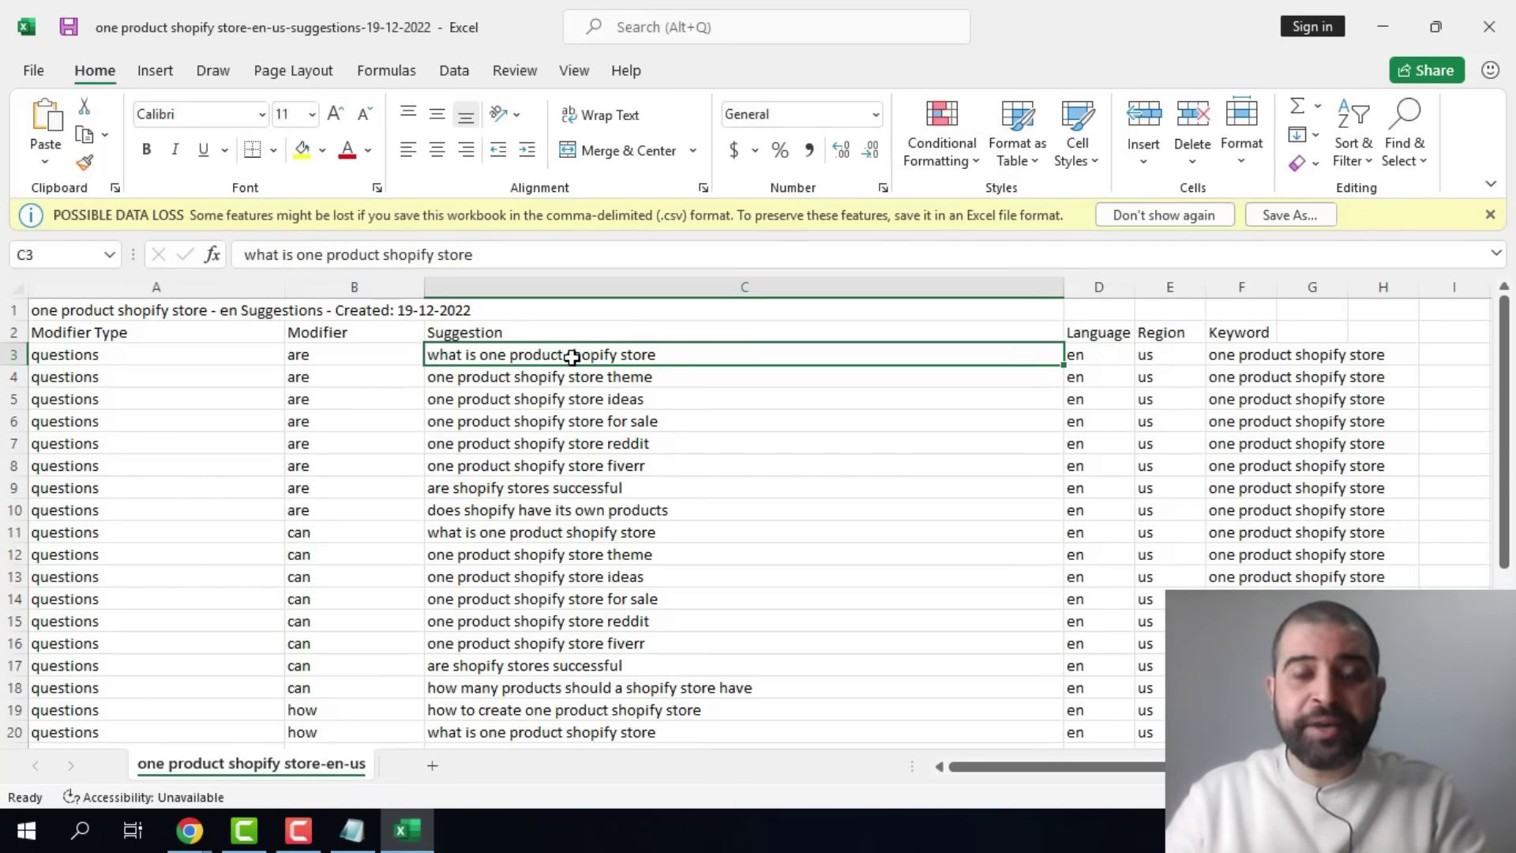
- Return to the presentation slides and reveal the third point, about creating an exclusive article and choosing affiliate offers
key(alt+Tab)
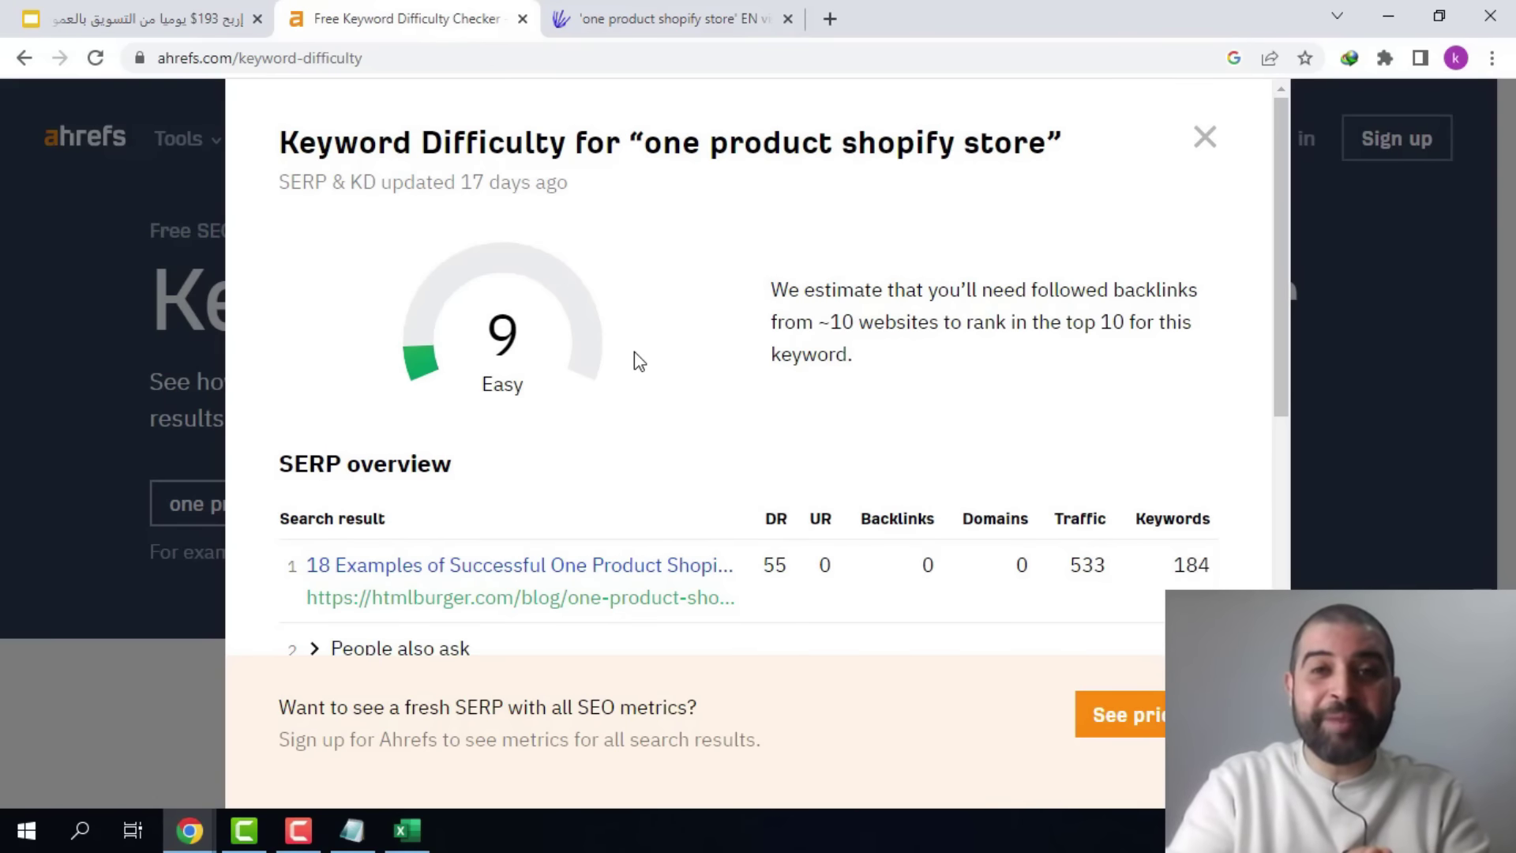
key(alt+Tab)
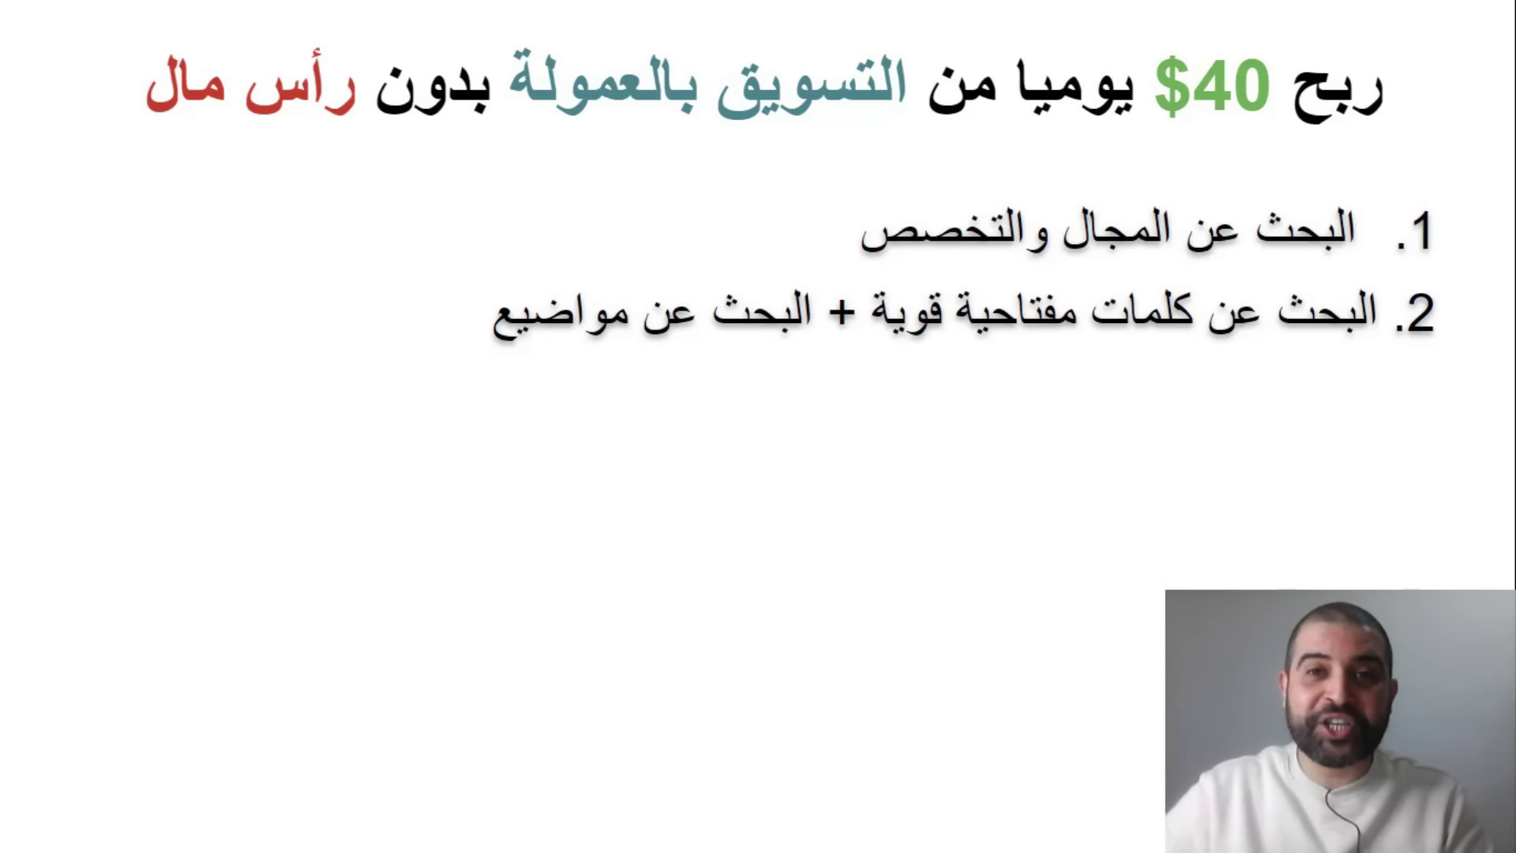
key(Right)
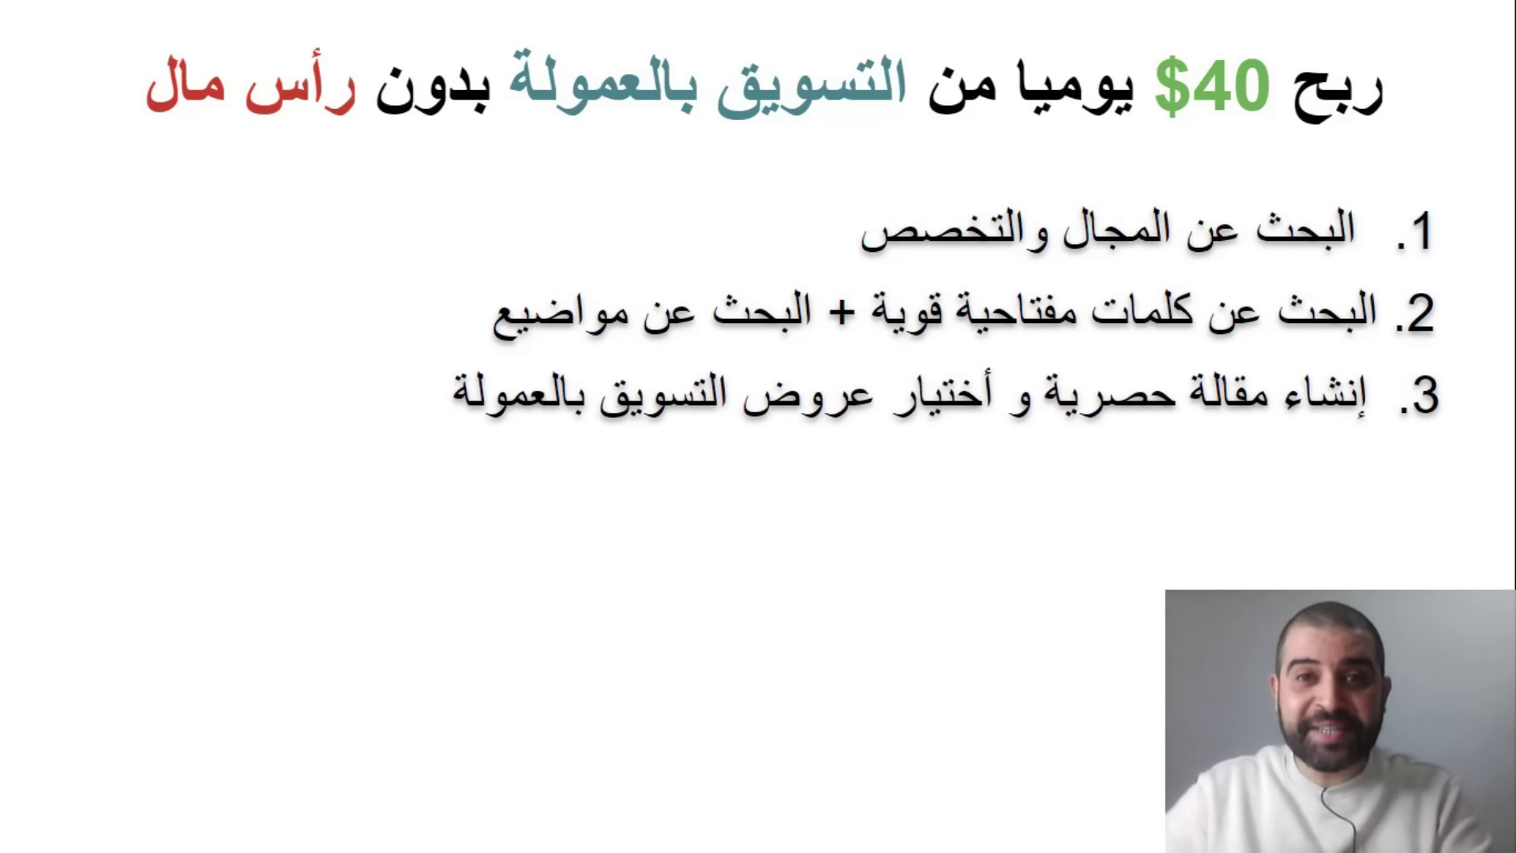
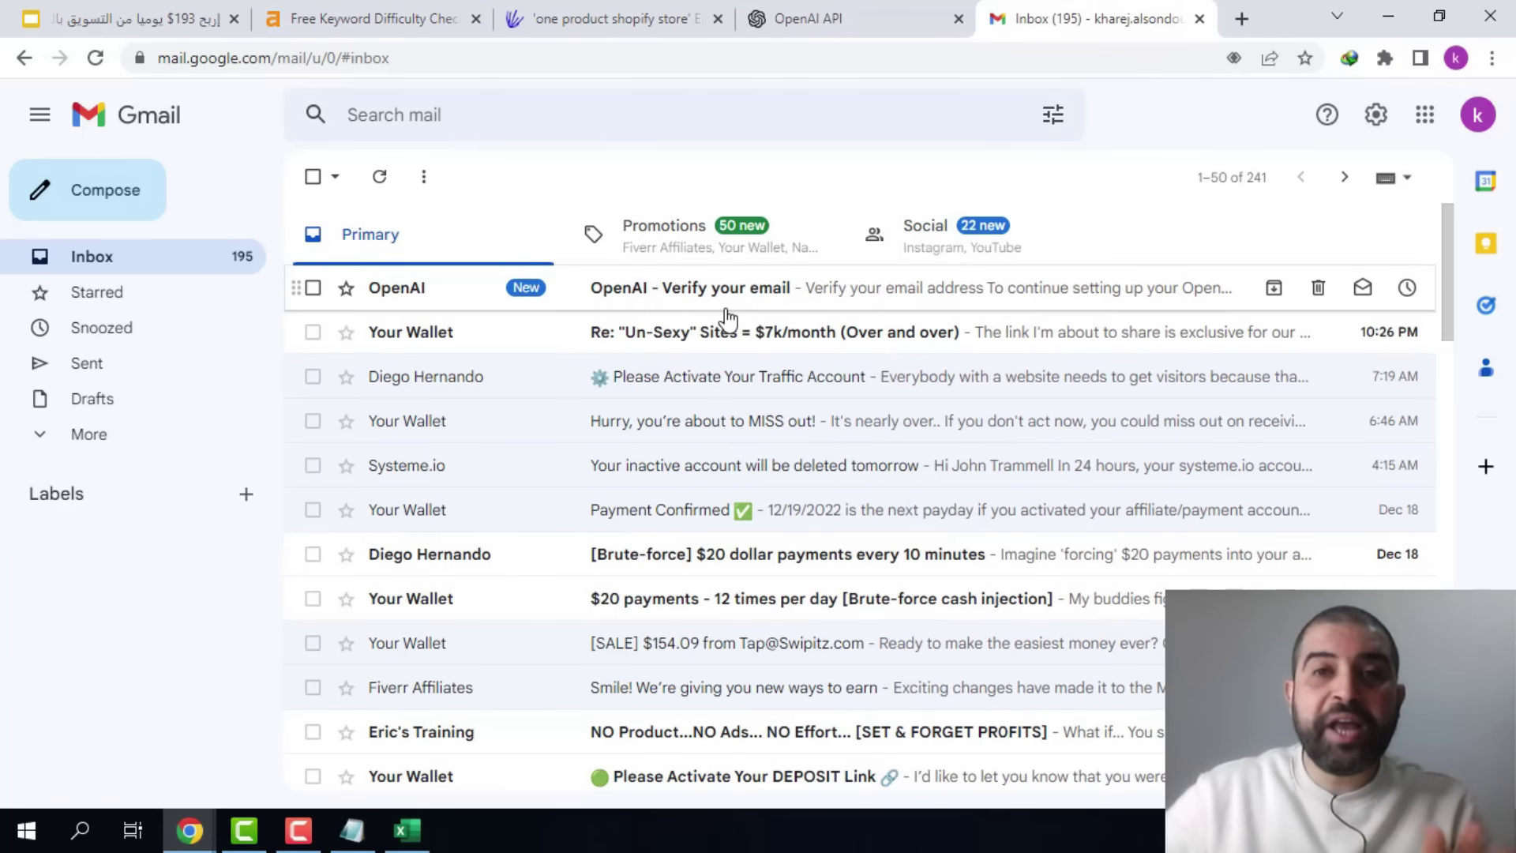
- Verify the account's e-mail address from the OpenAI message in Gmail and submit the first and last name on the onboarding form
click(661, 288)
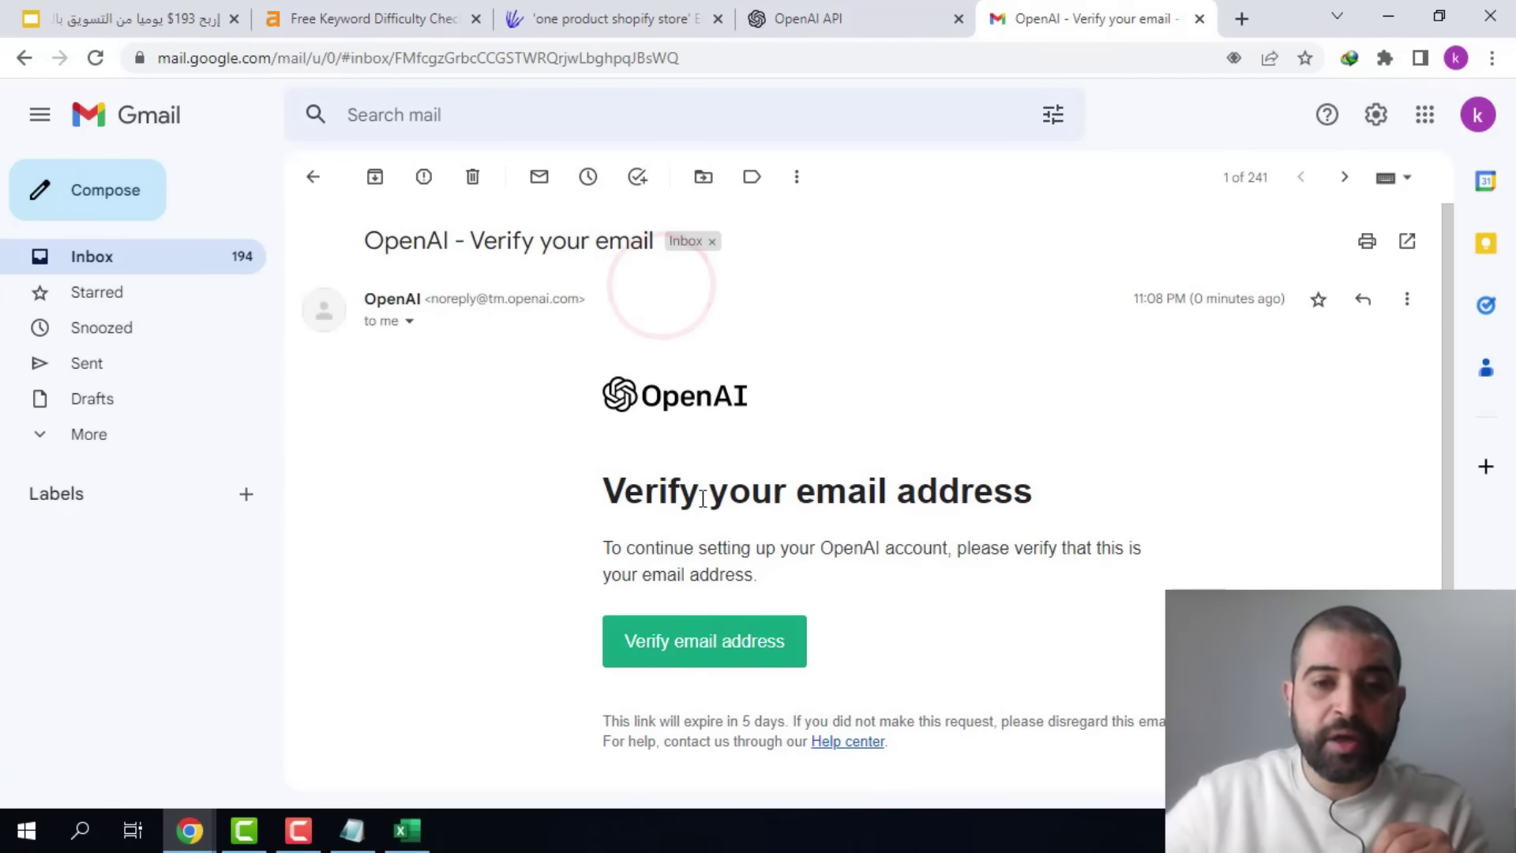
click(702, 649)
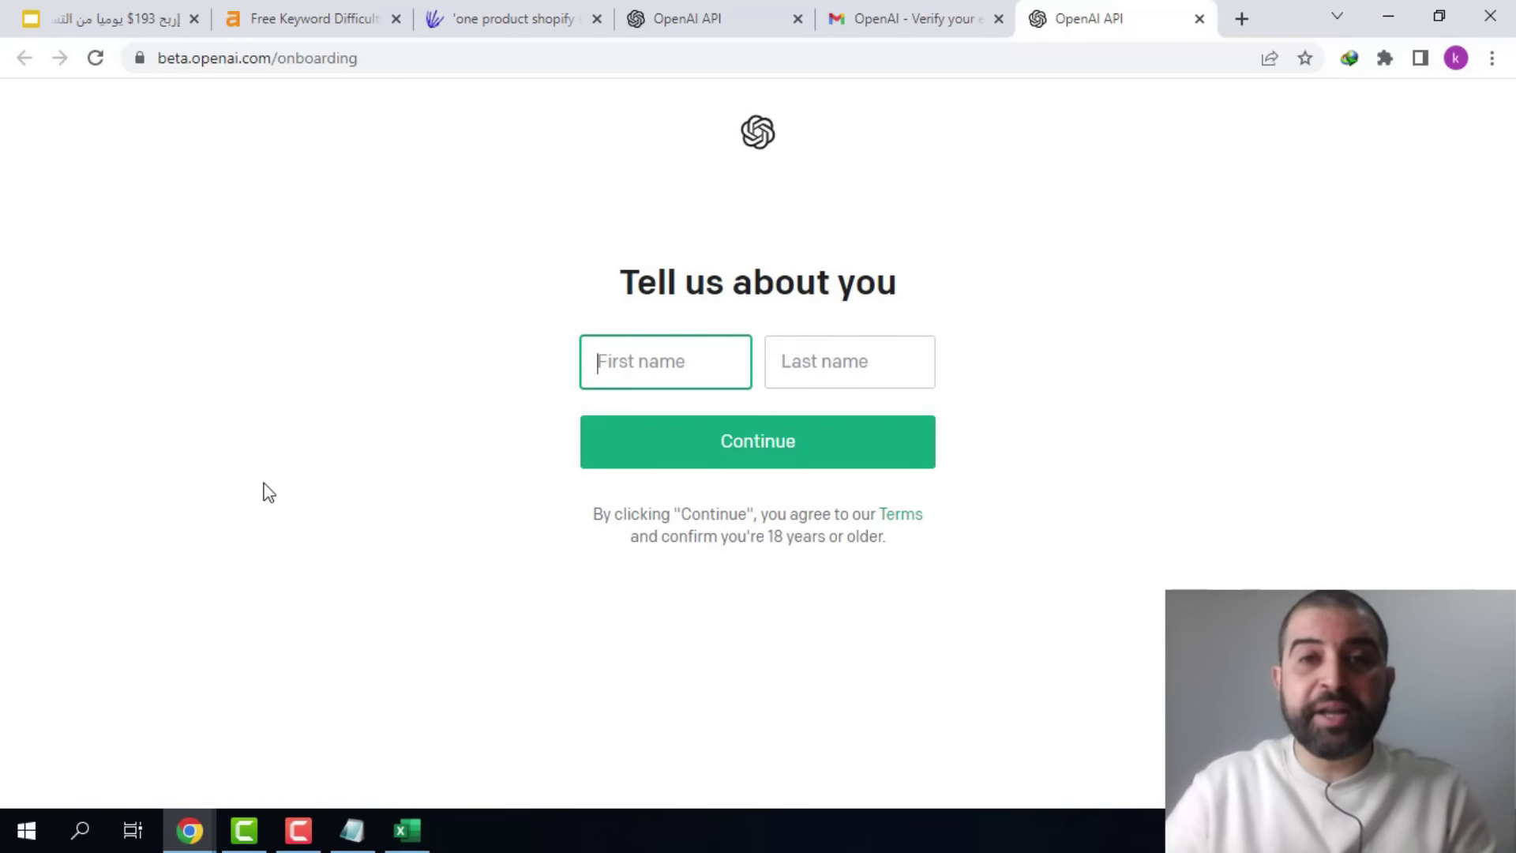
text(kharej)
key(Tab)
text(alsondouk)
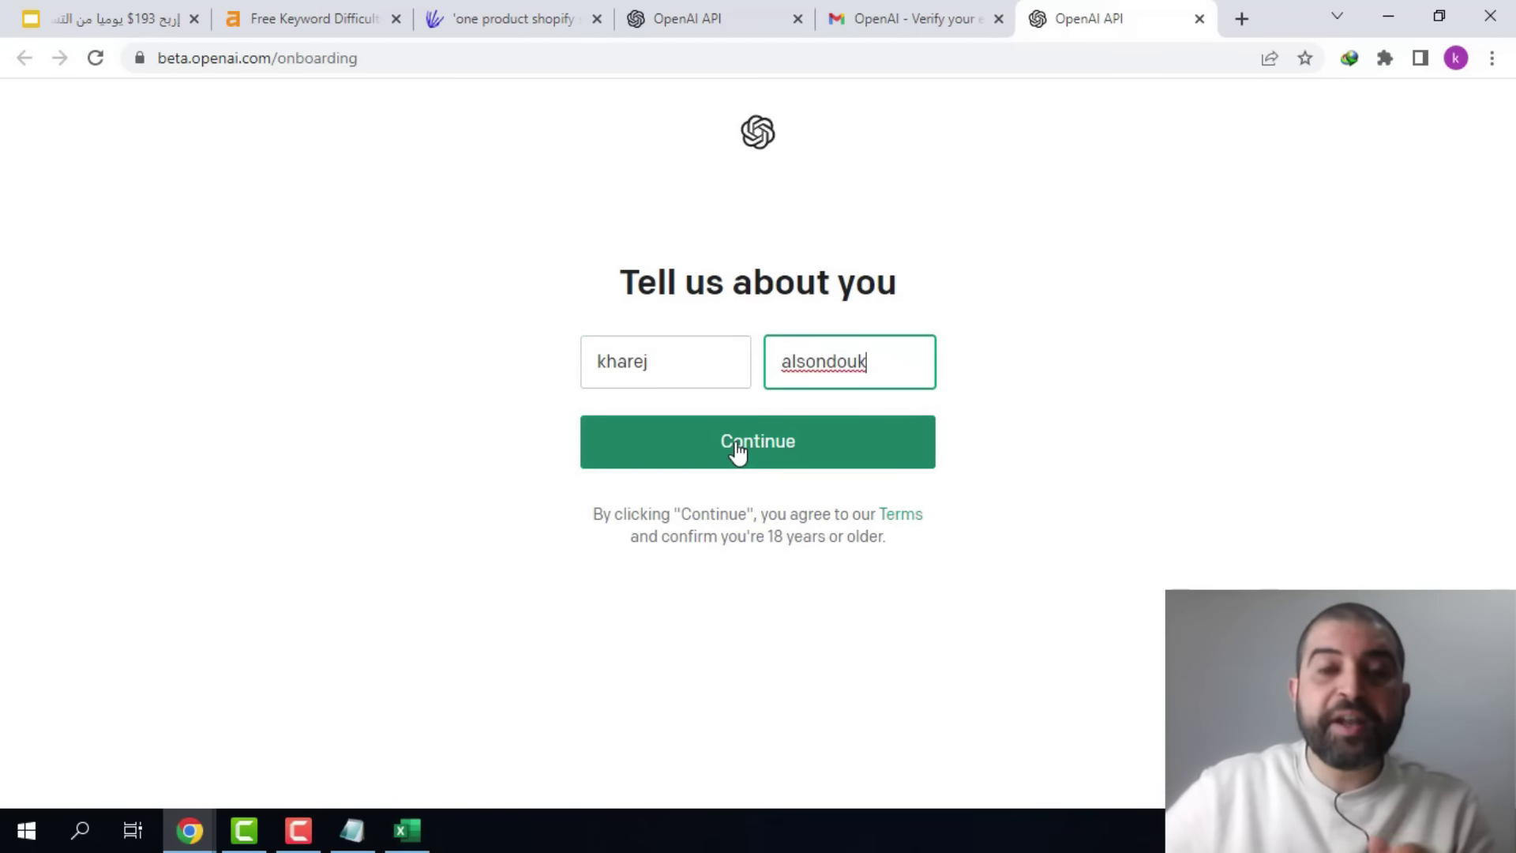
click(737, 453)
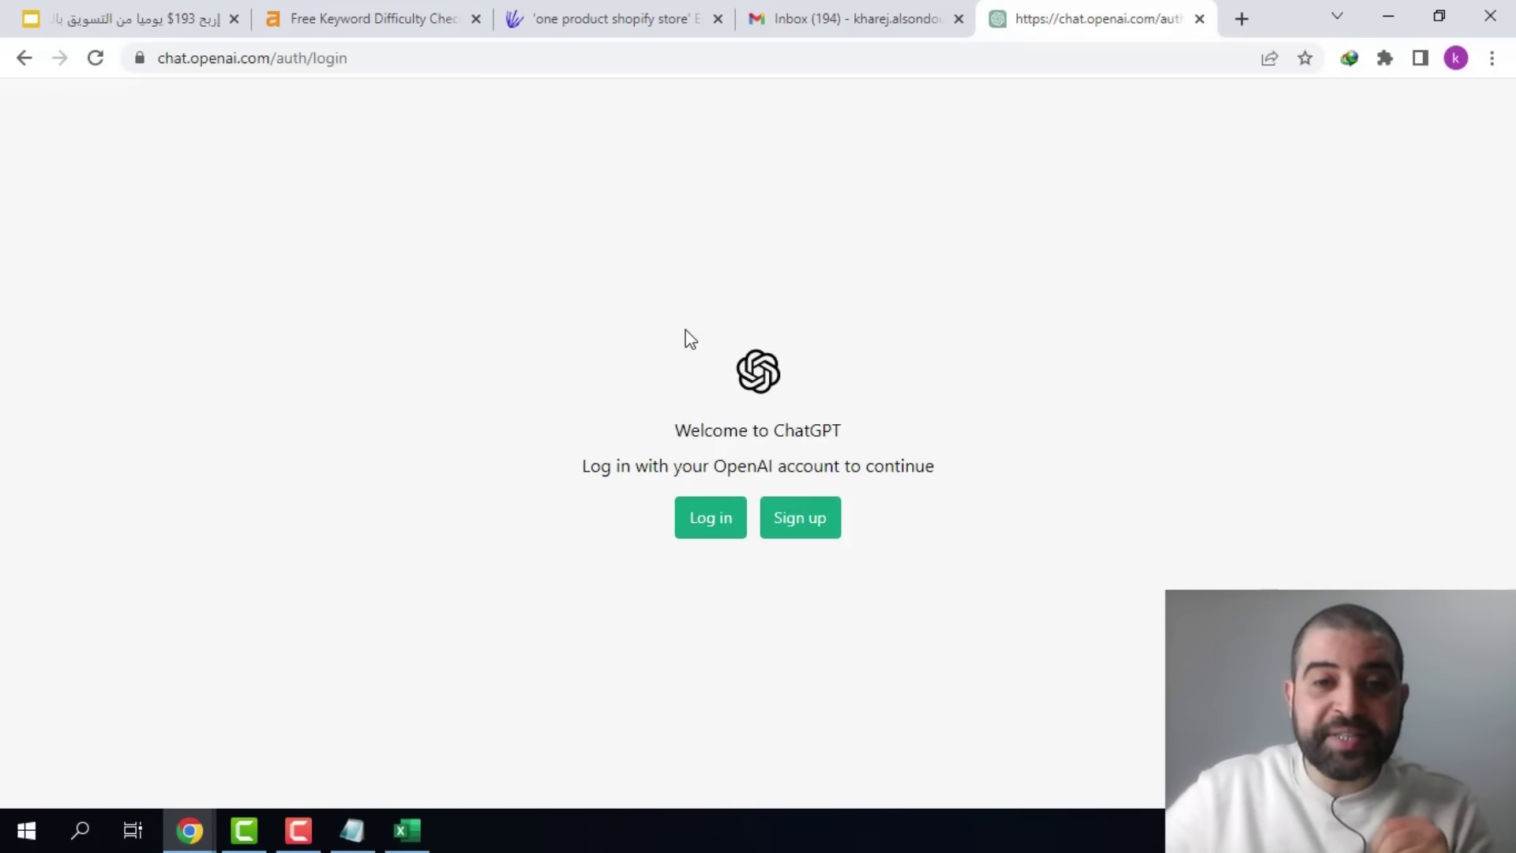
- Log in to ChatGPT with the account e-mail and password, completing the robot verification
click(709, 520)
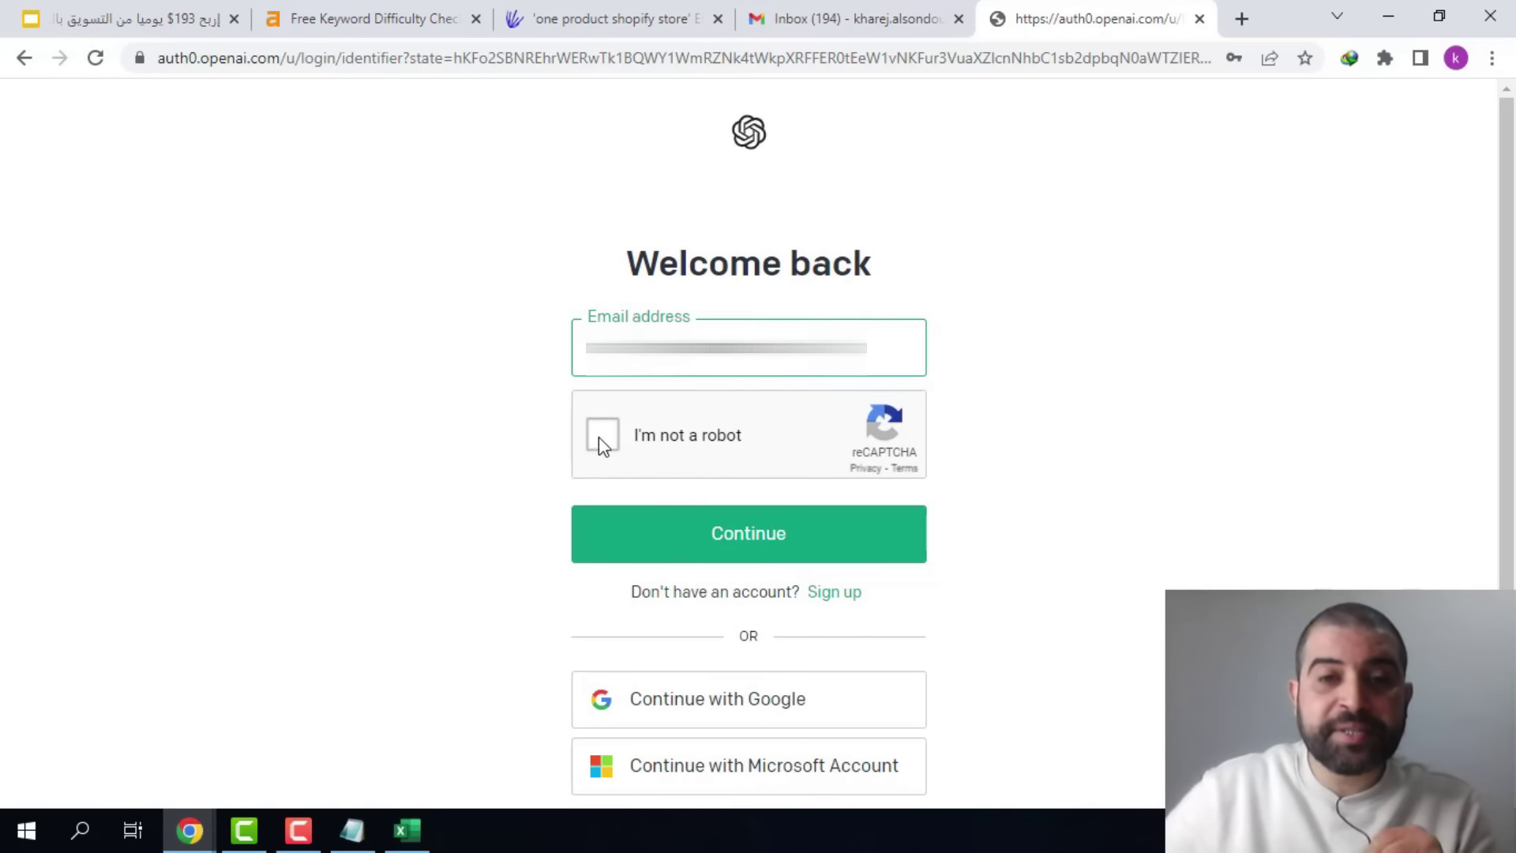
click(600, 434)
click(687, 316)
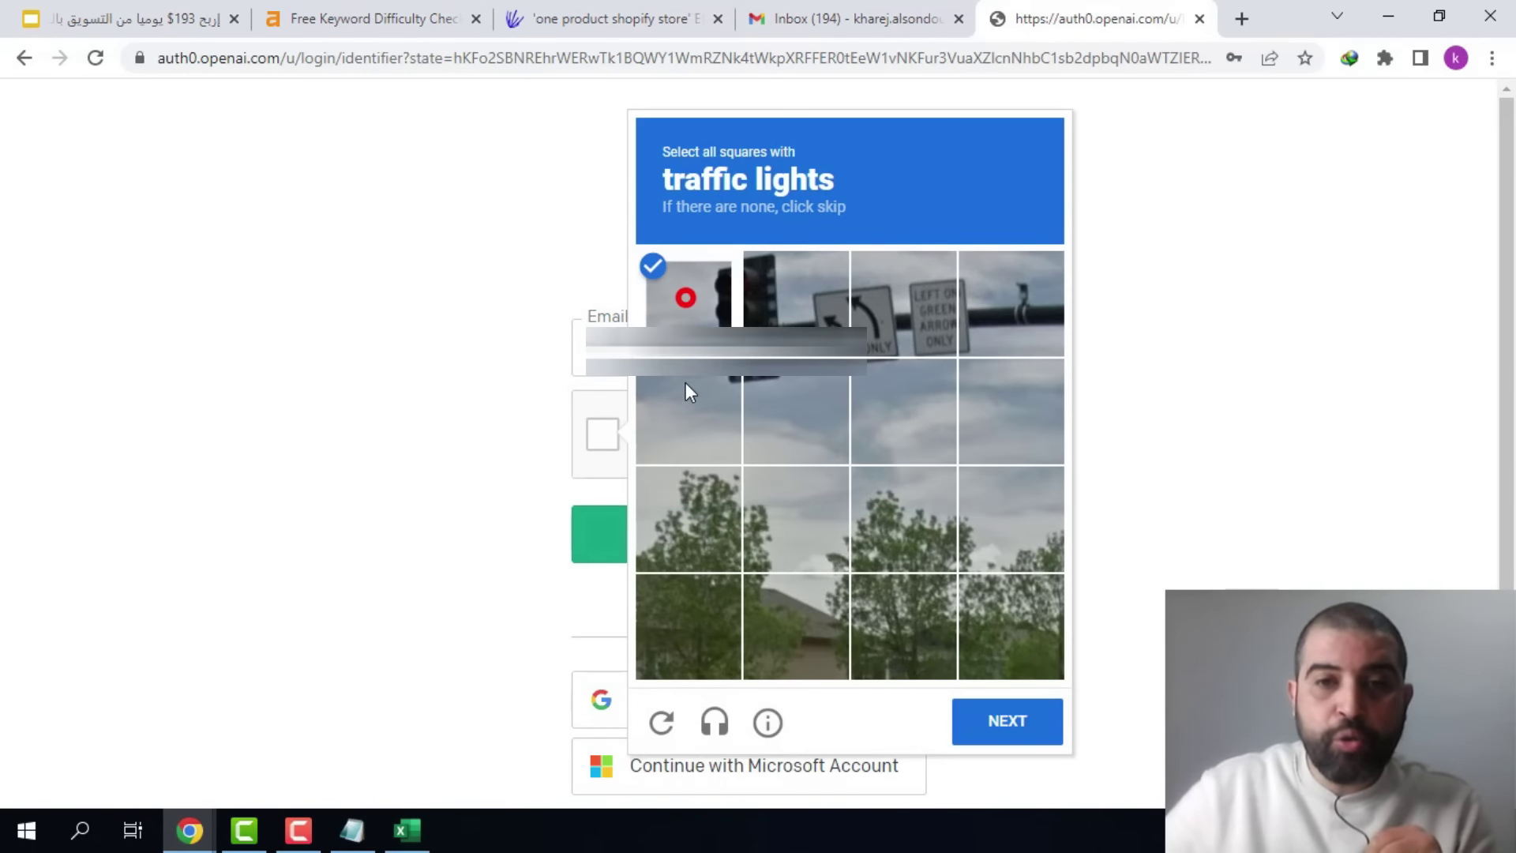
click(687, 394)
click(792, 403)
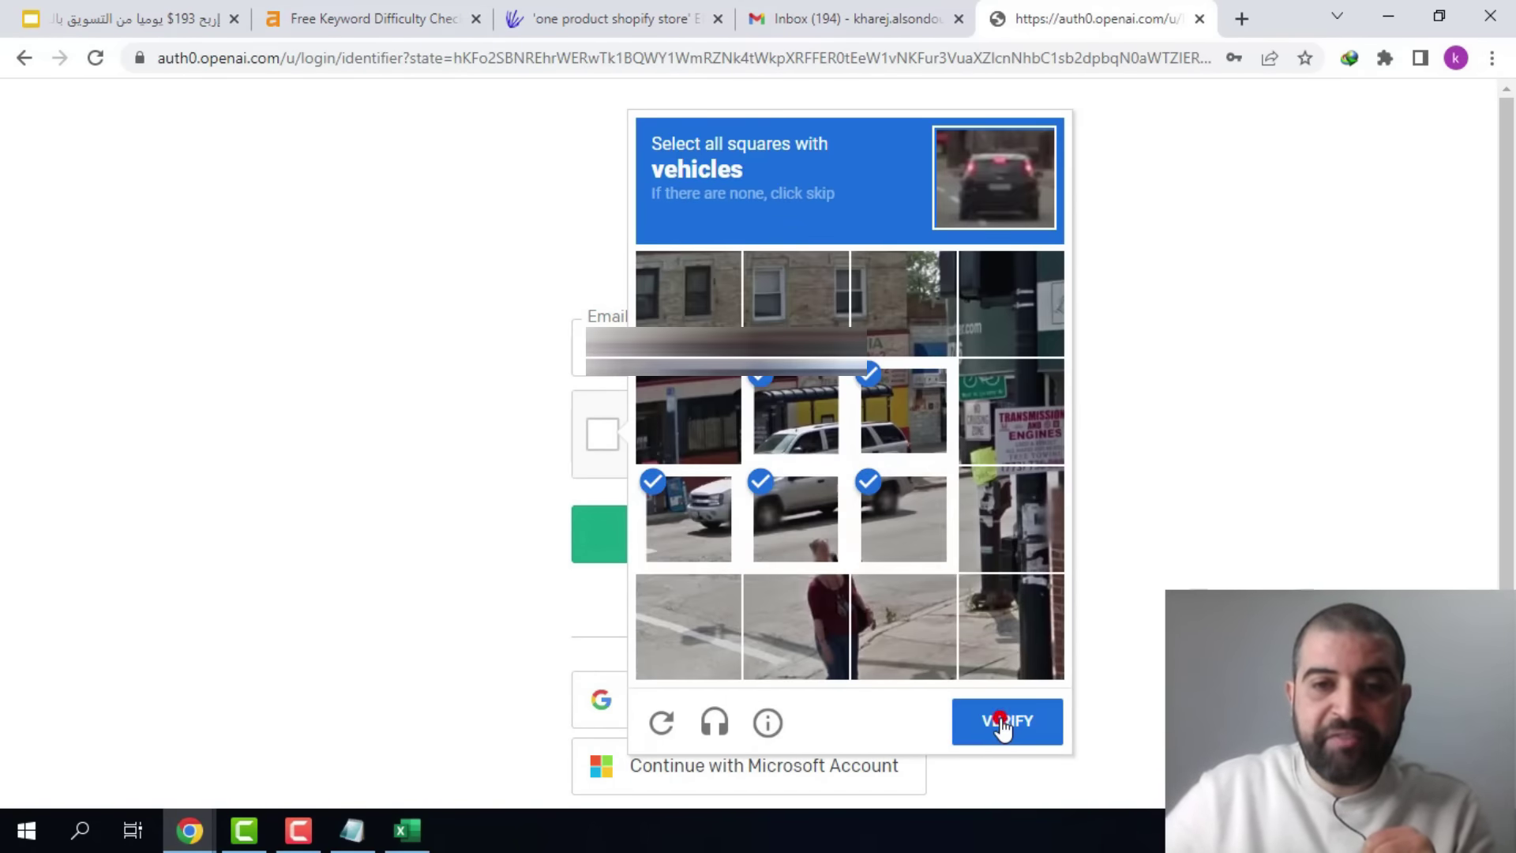
click(1001, 725)
click(725, 542)
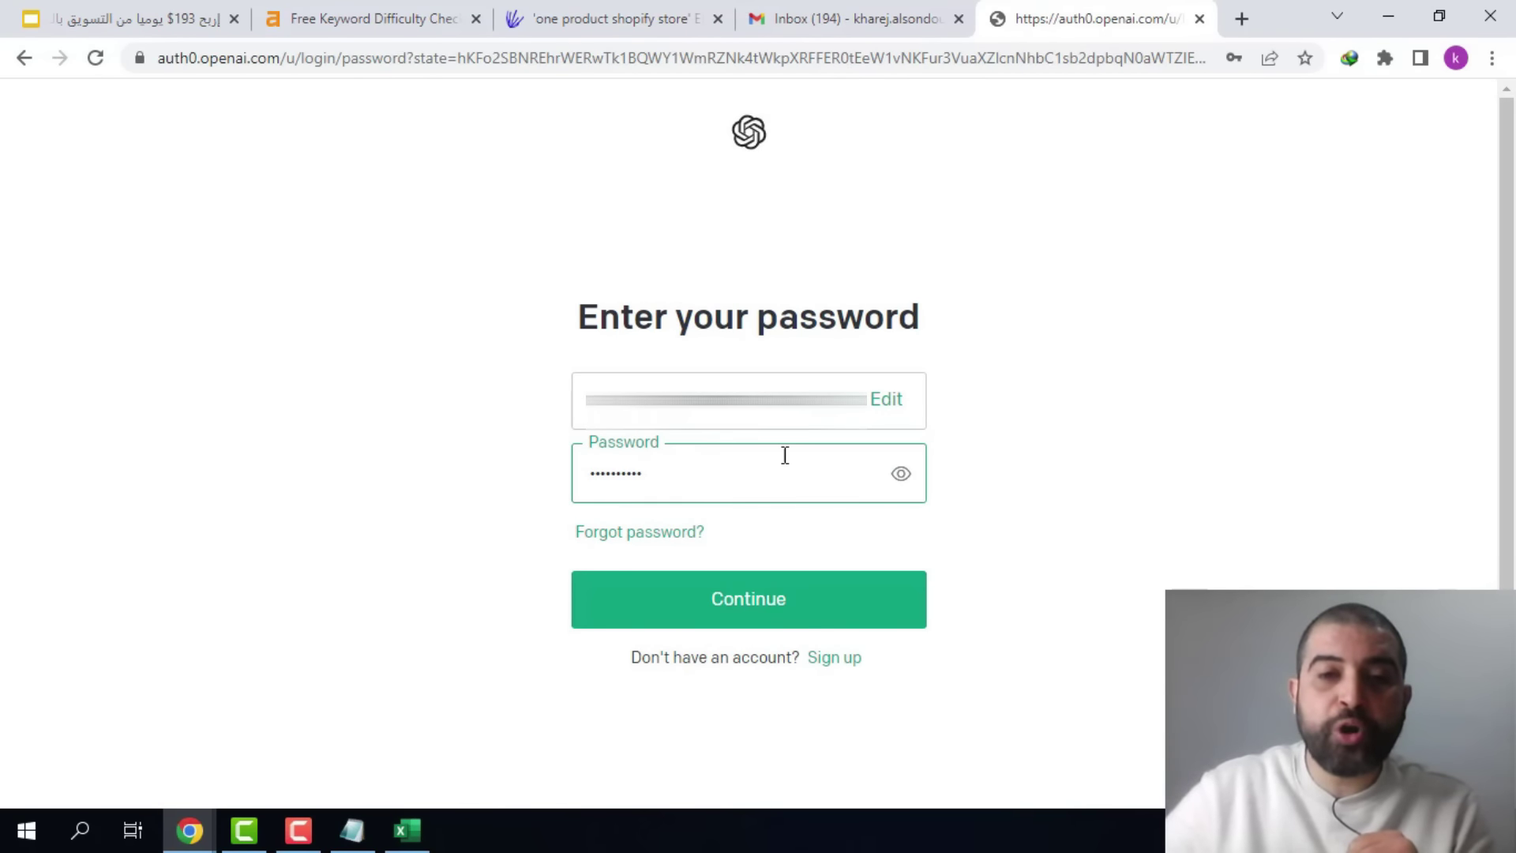
click(774, 598)
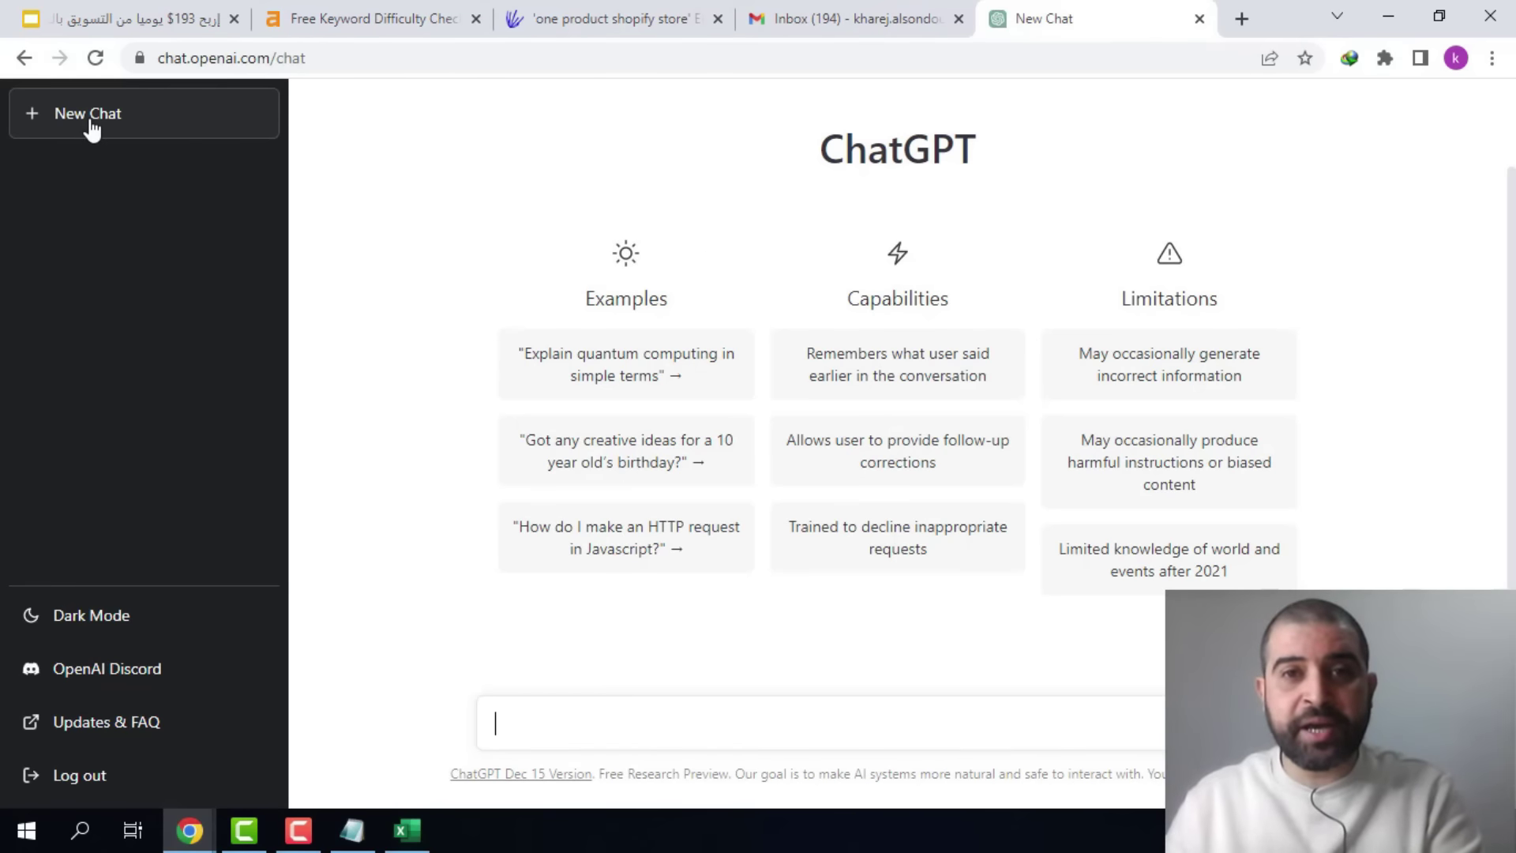
- Preview ChatGPT's dark mode and restore light mode
click(121, 626)
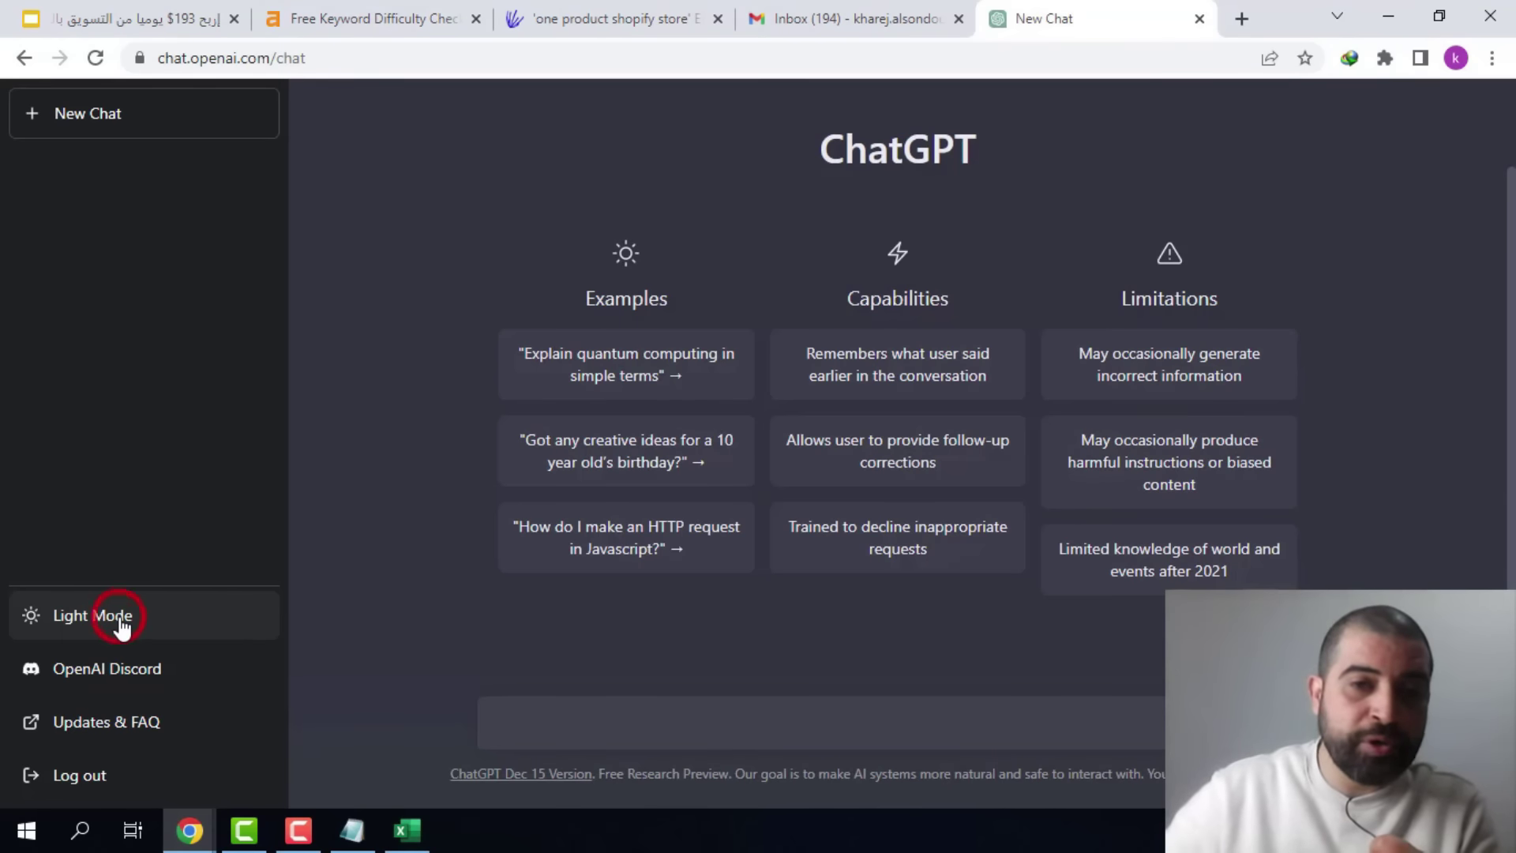
click(121, 626)
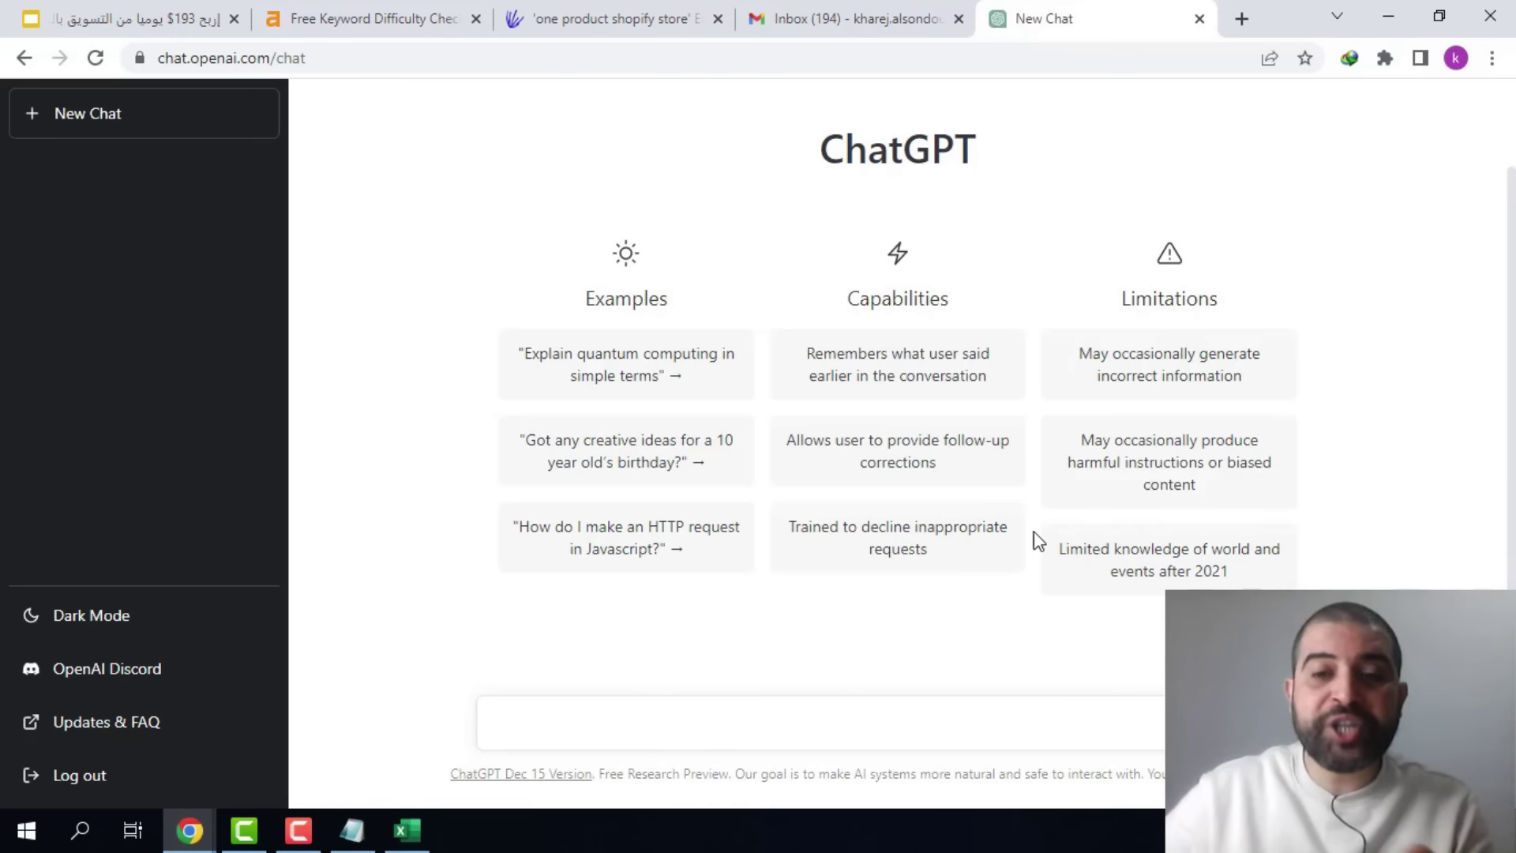
click(746, 715)
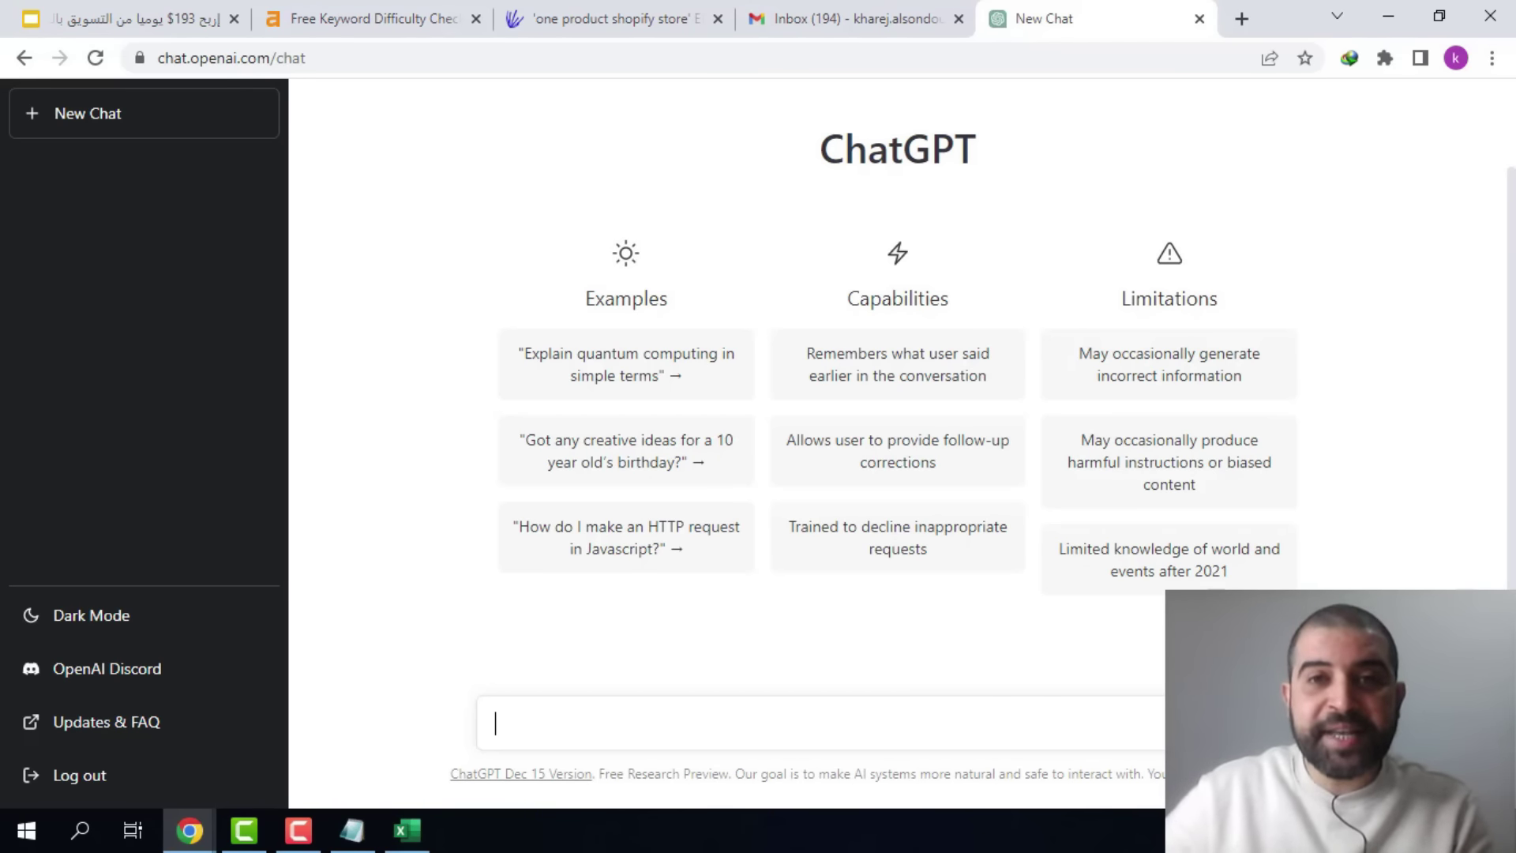
- Switch to the Excel suggestions workbook and copy the question "what is one product shopify store" from cell C3
key(alt+Tab)
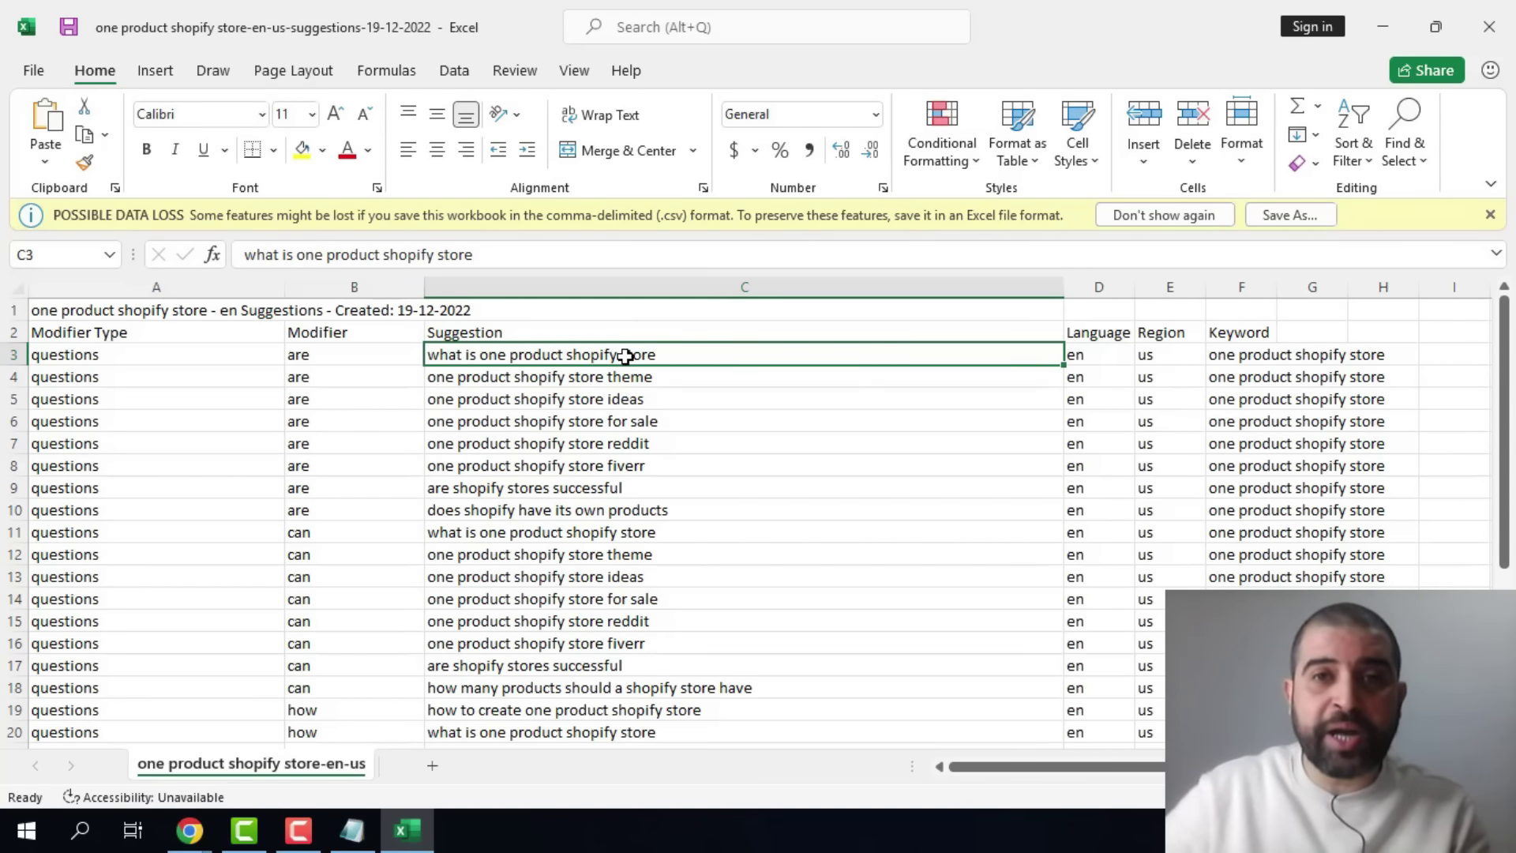
double_click(624, 356)
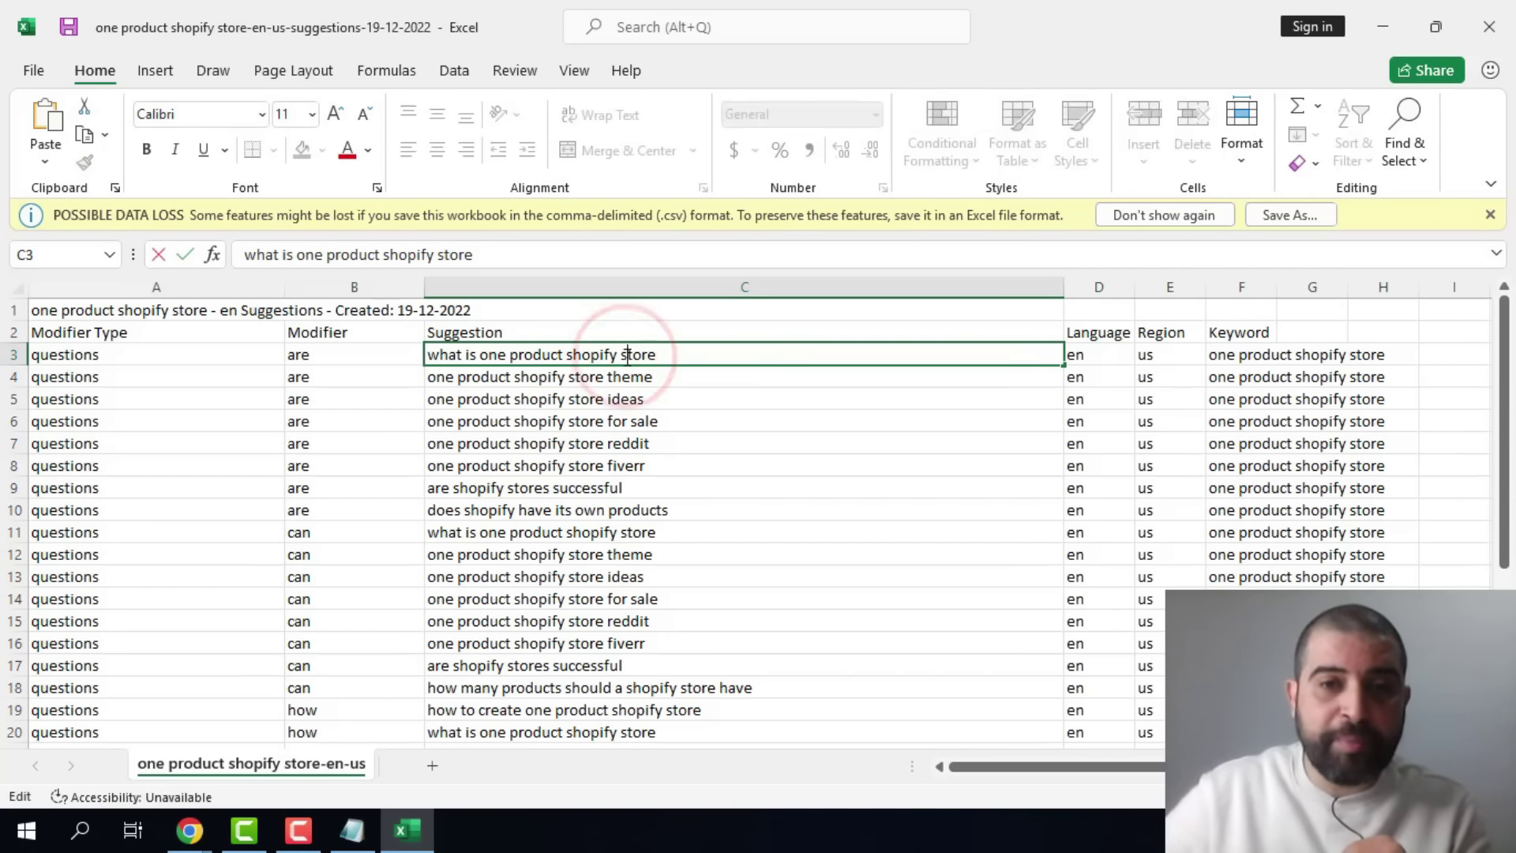
triple_click(691, 357)
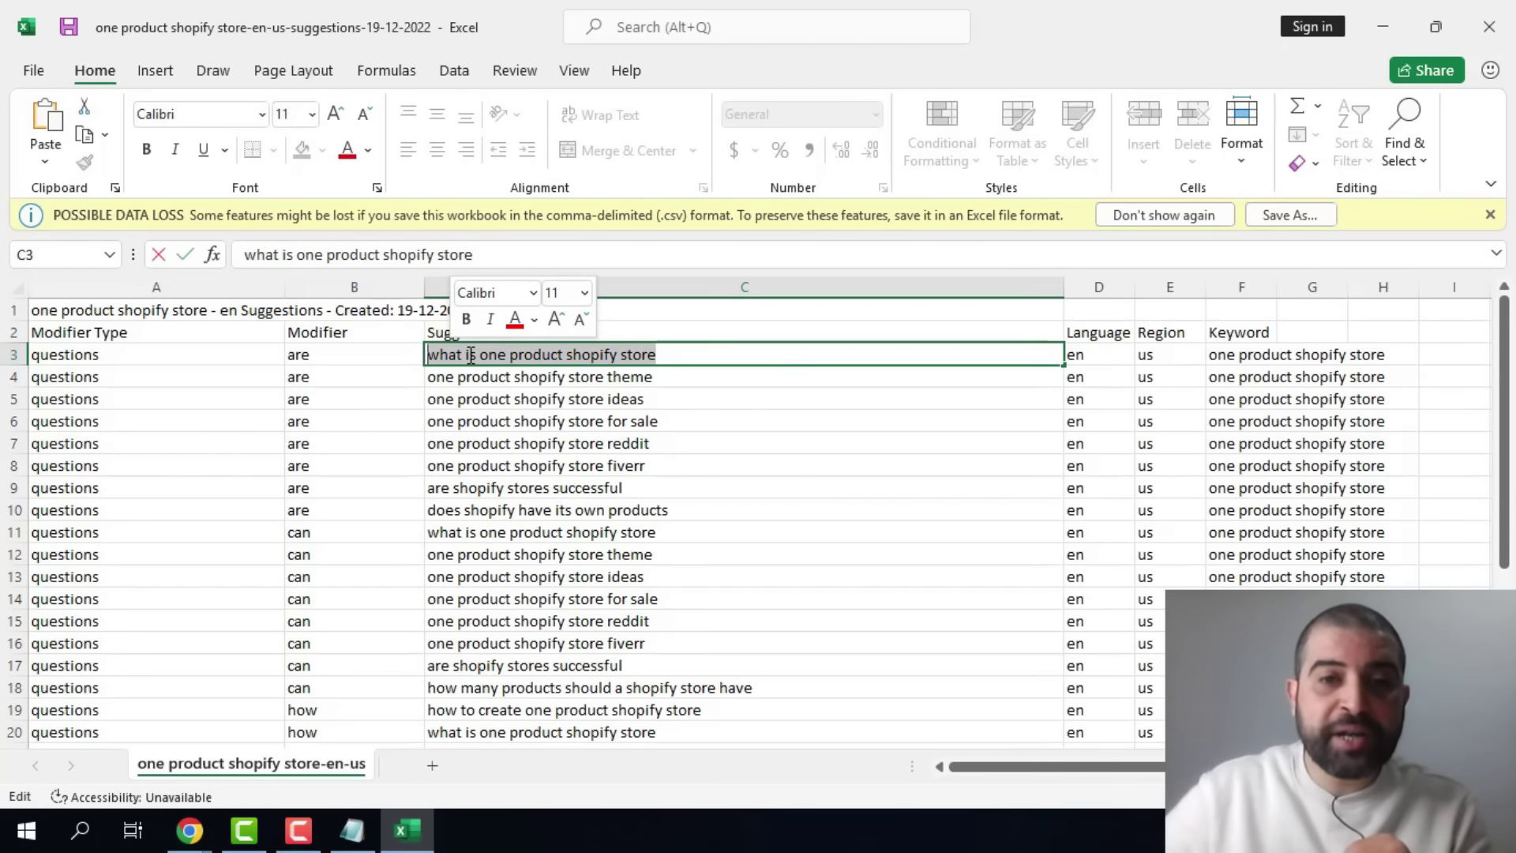
right_click(515, 361)
click(524, 396)
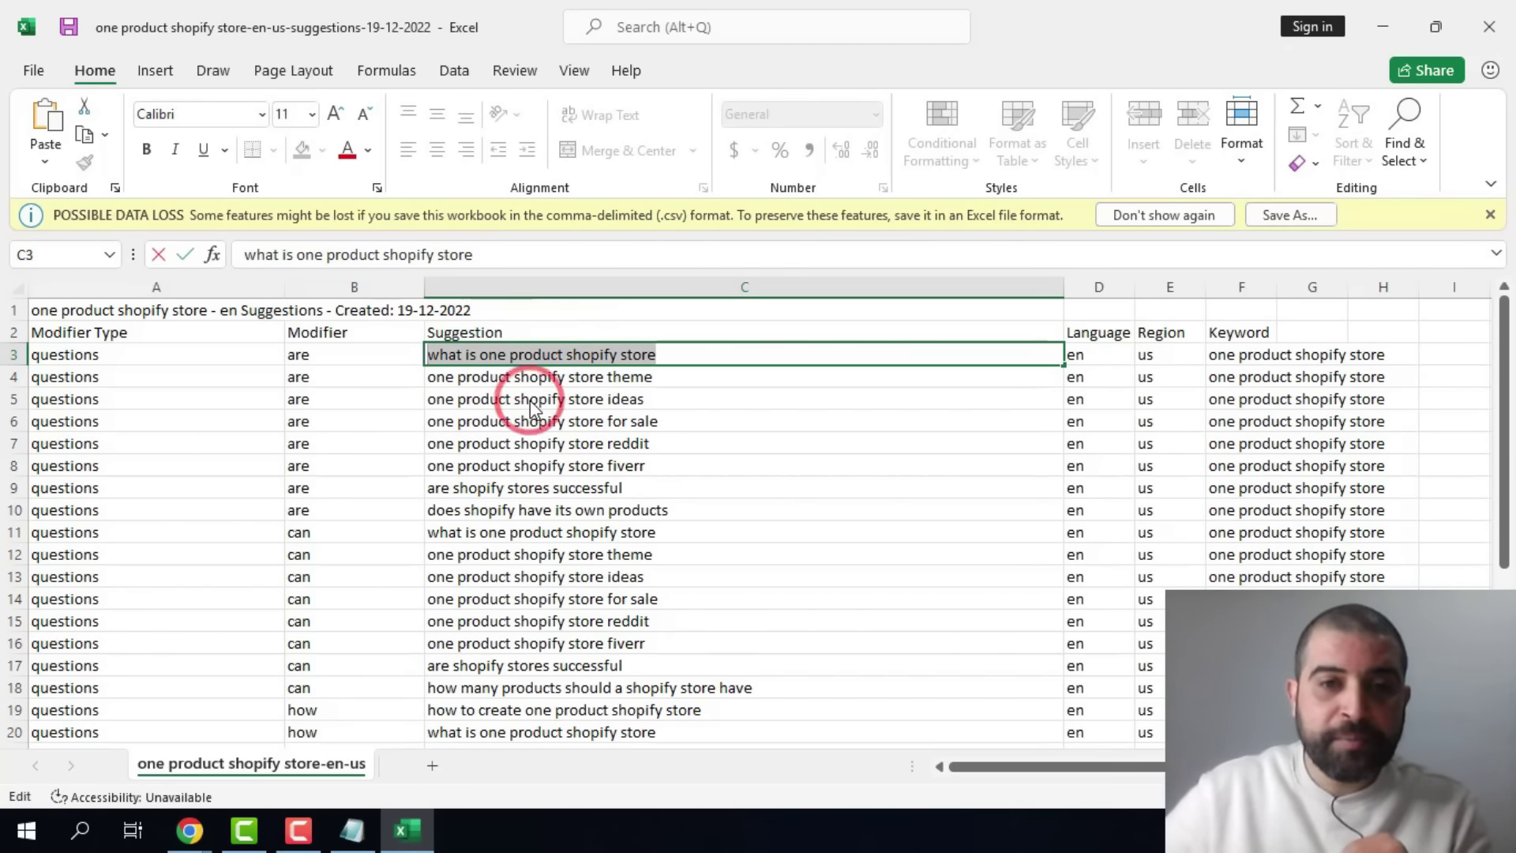
- Switch to ChatGPT in Chrome, paste the copied question, add a question mark to it and submit it
click(177, 708)
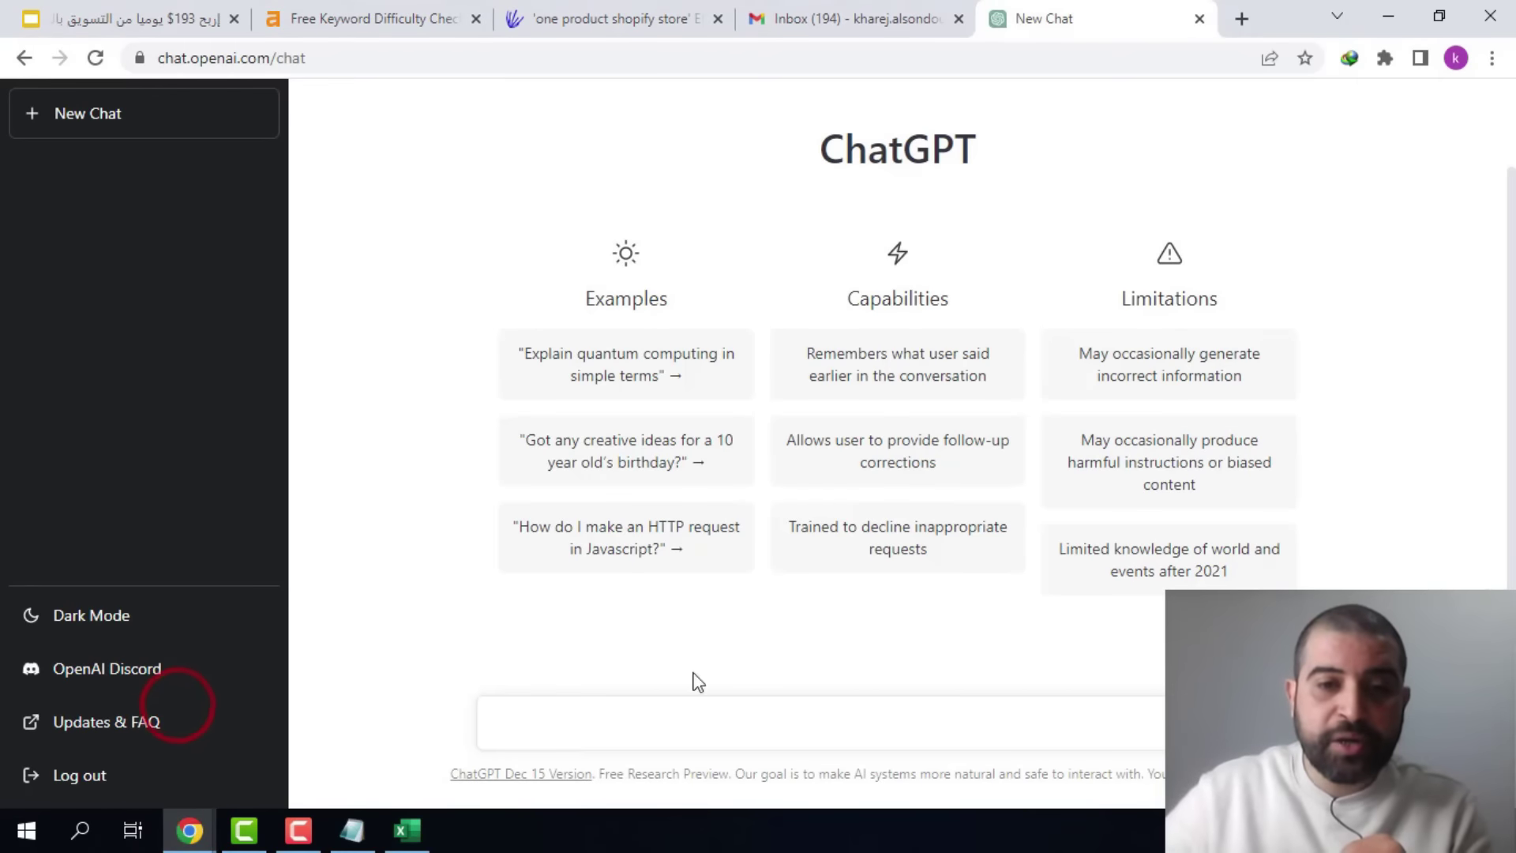
right_click(535, 724)
click(644, 518)
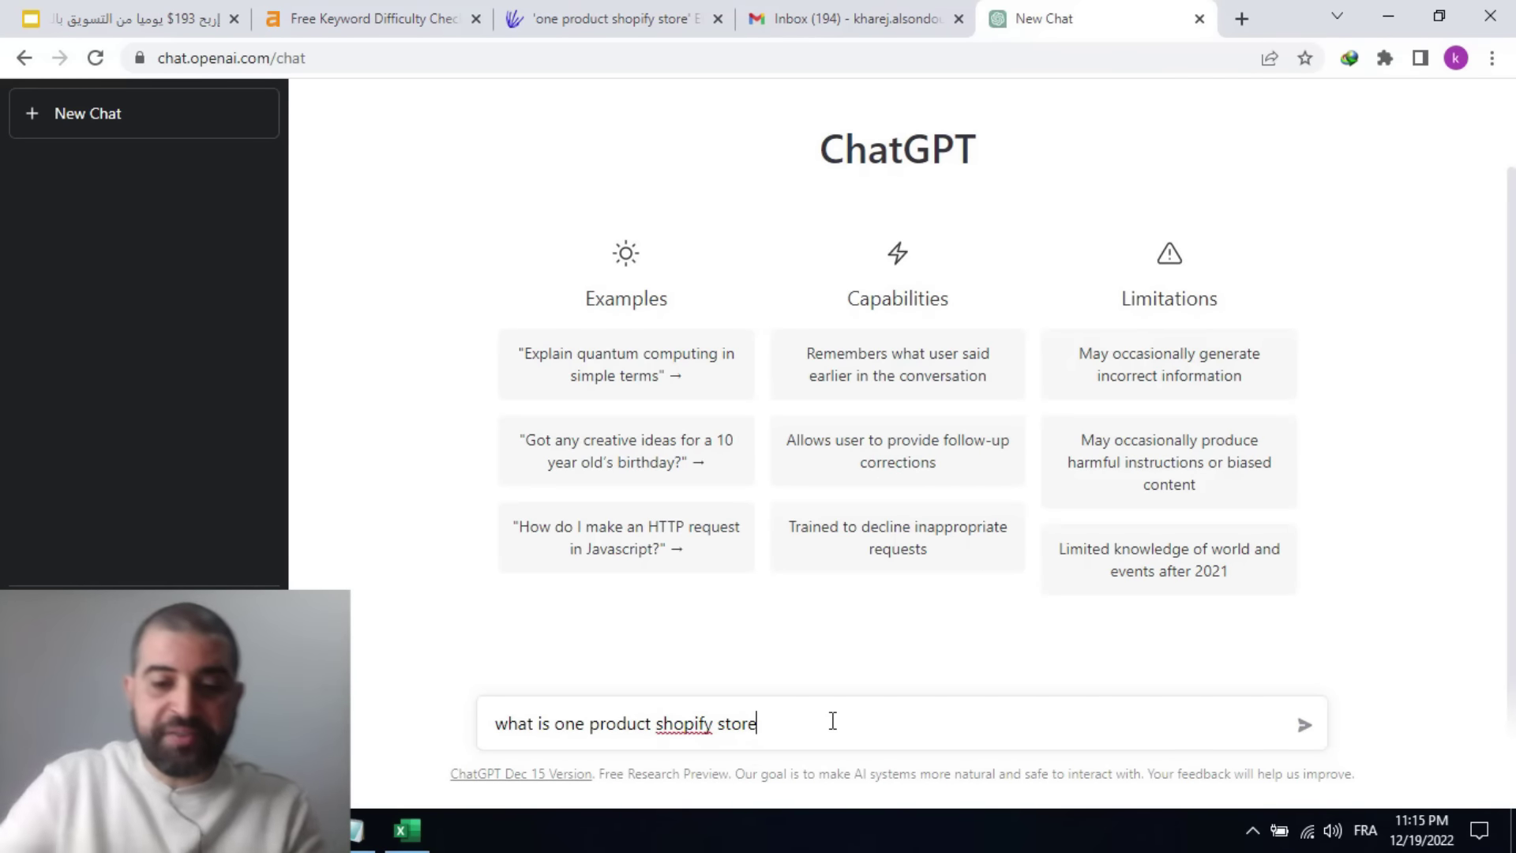
text(?)
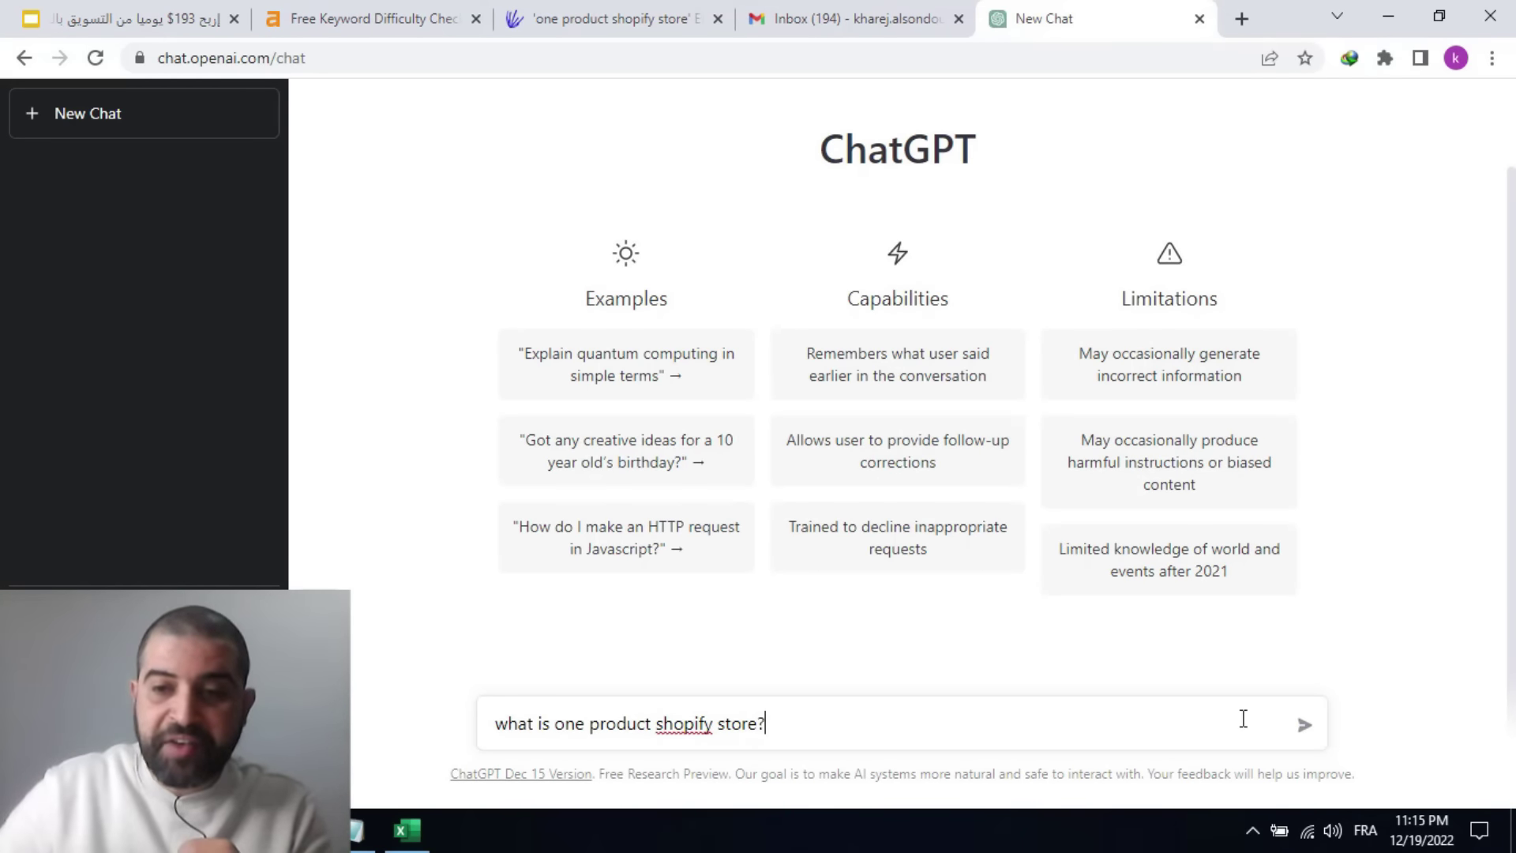
click(1303, 721)
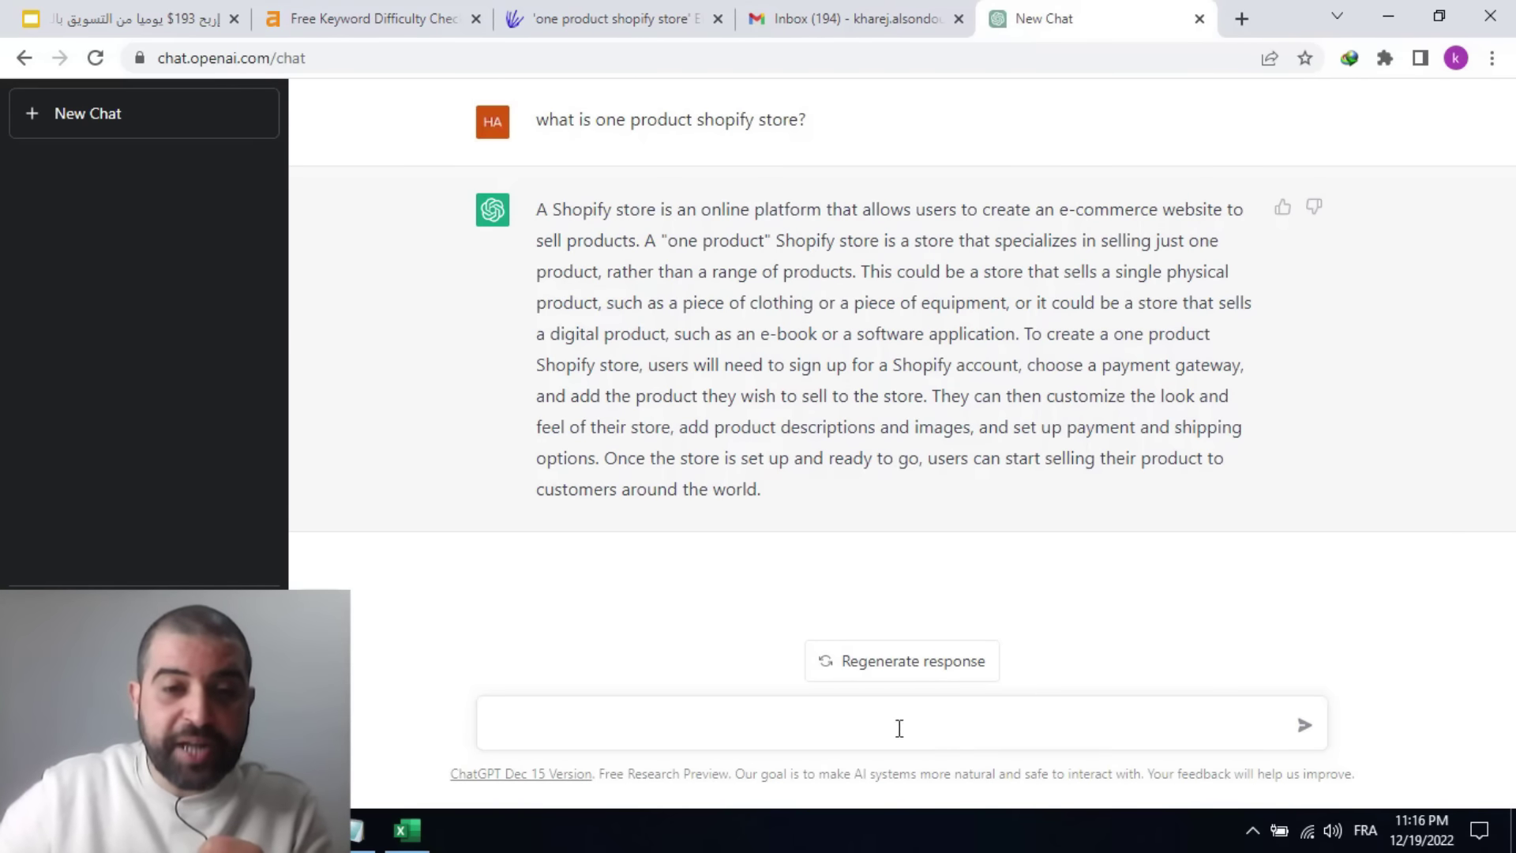
- Ask ChatGPT the follow-up "can you write more about it?"
click(661, 711)
text(can you)
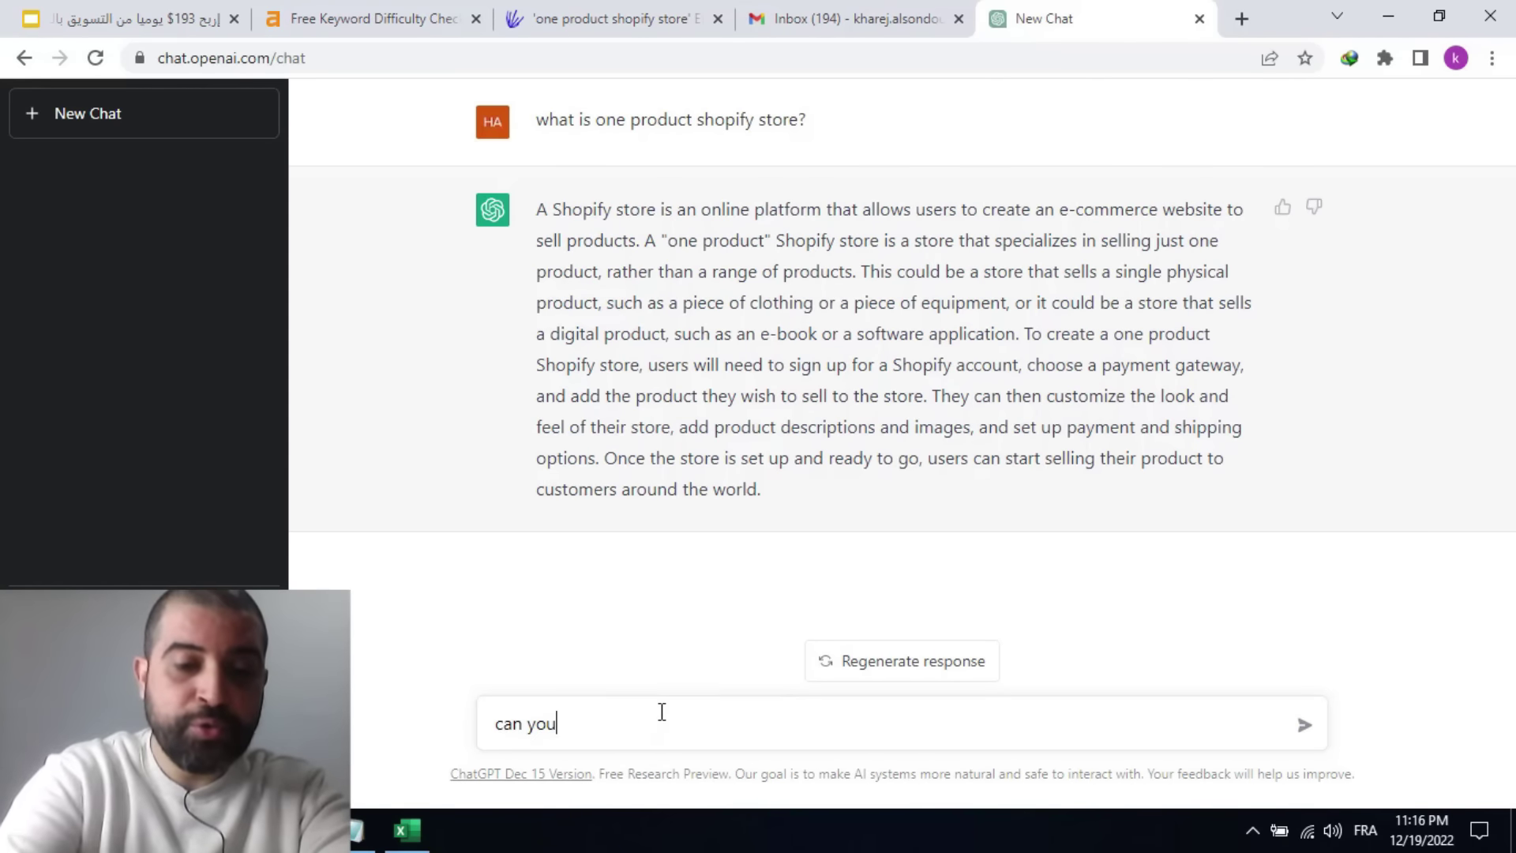
text( write more about it?)
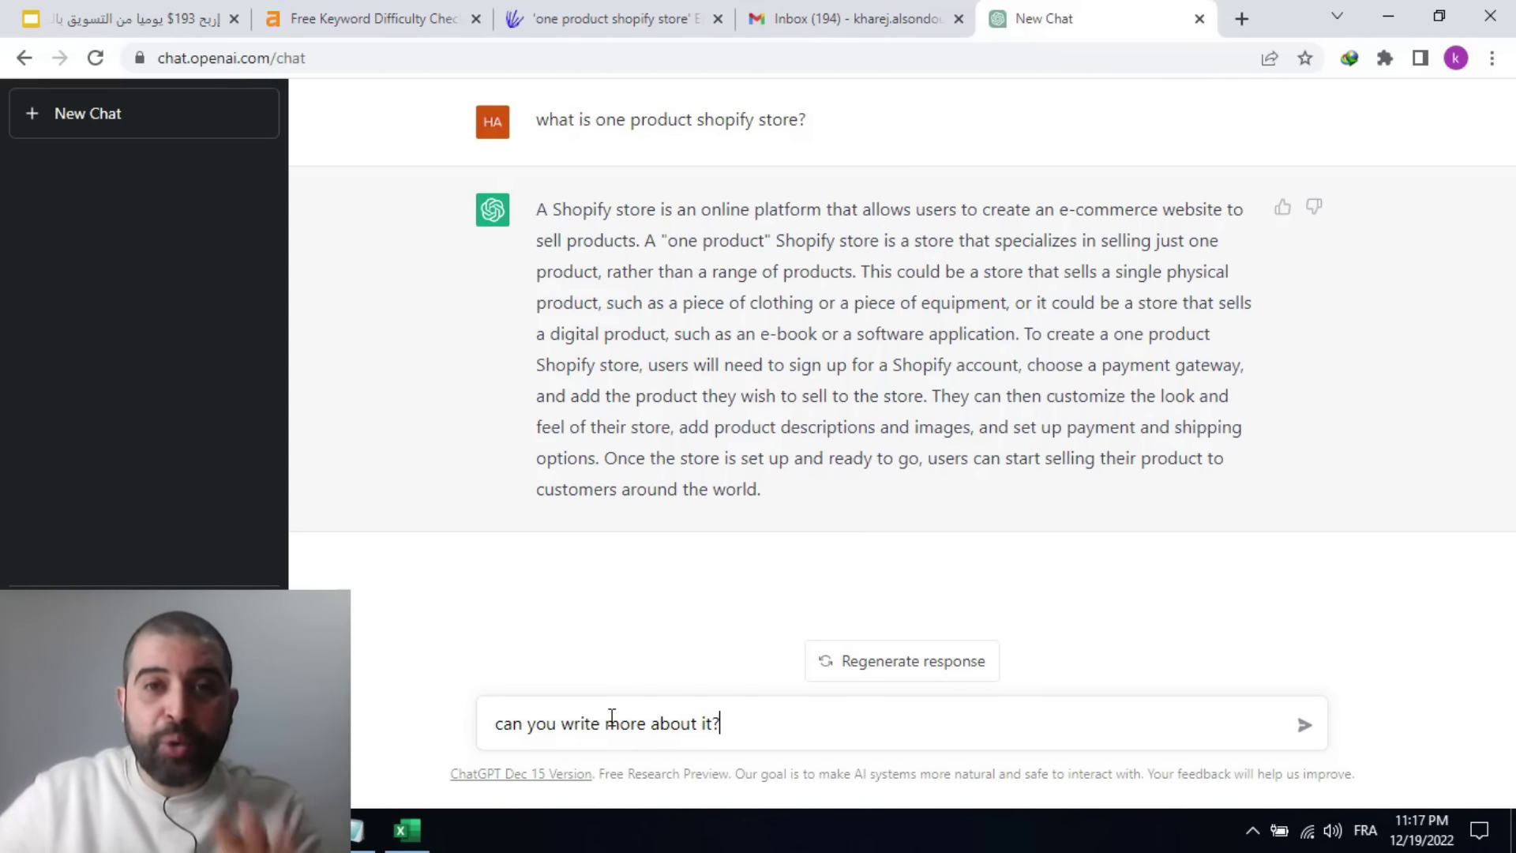
click(1304, 724)
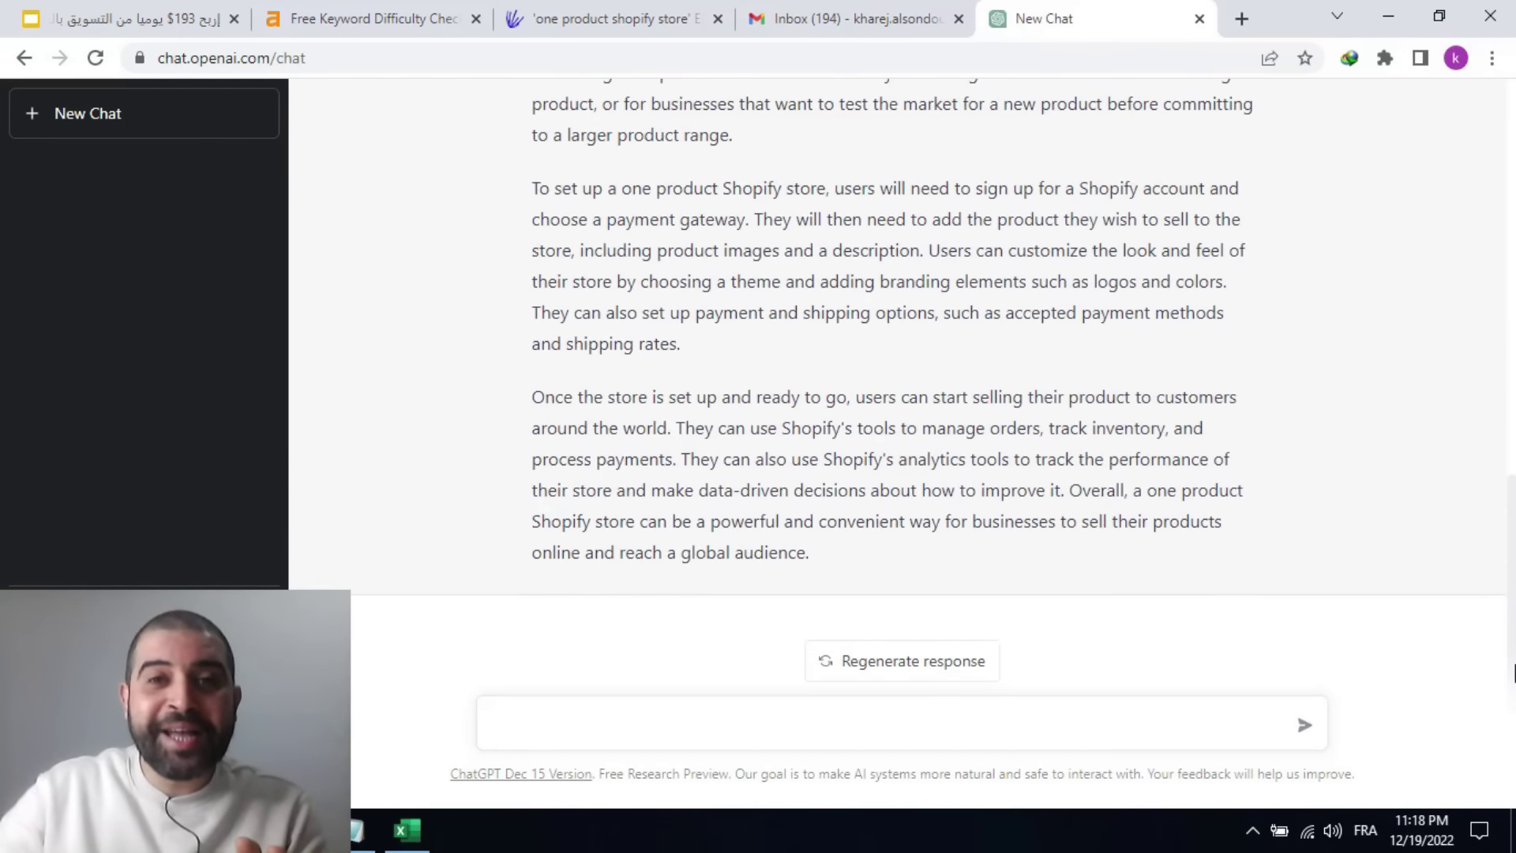
- Ask ChatGPT "can you write a conclusion about it ?"
drag(1512, 653, 1513, 586)
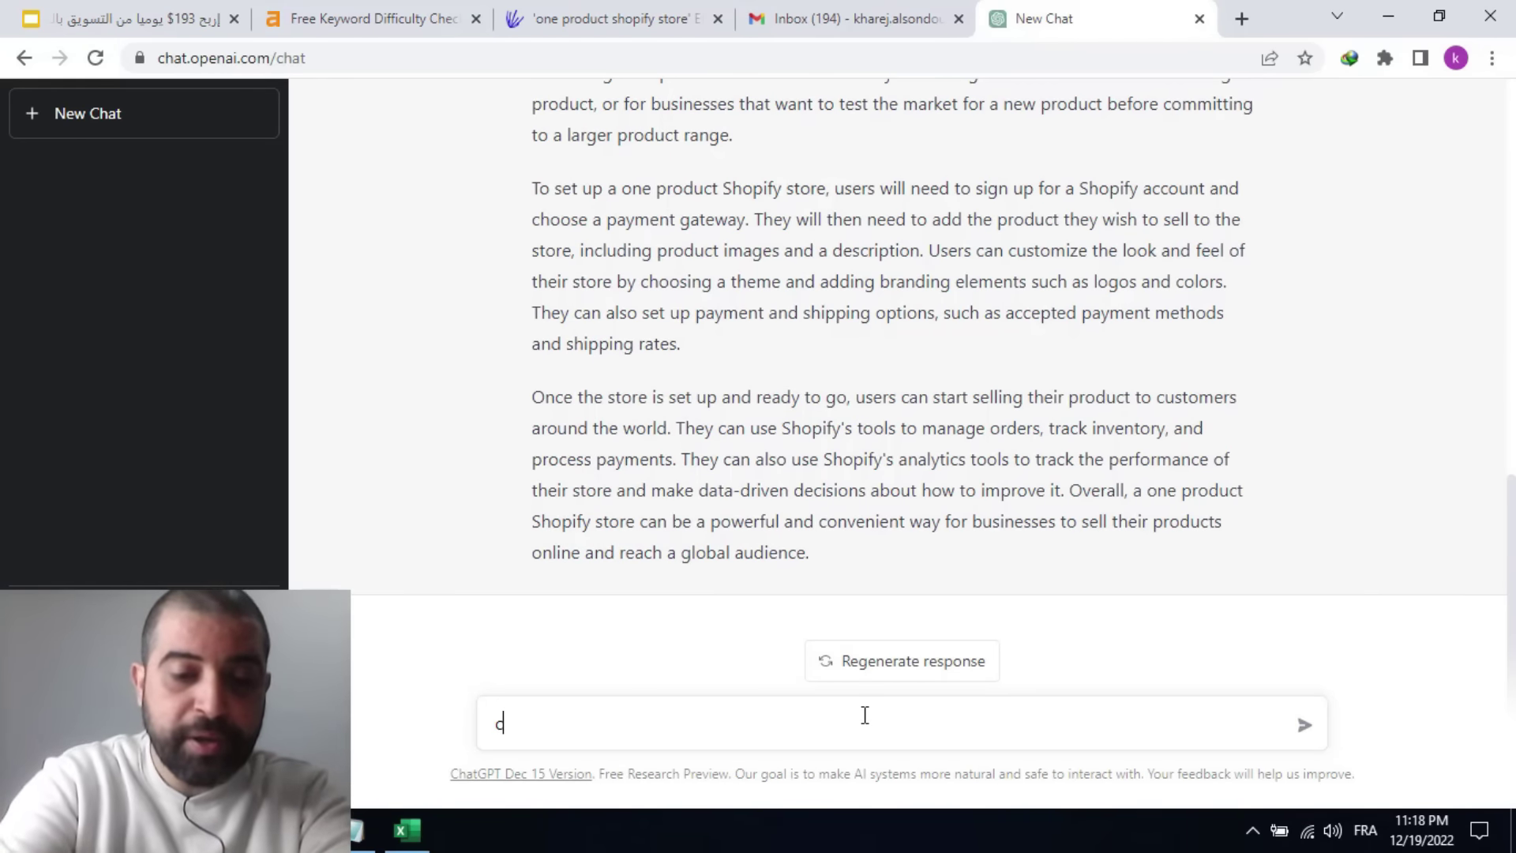
text(an you write )
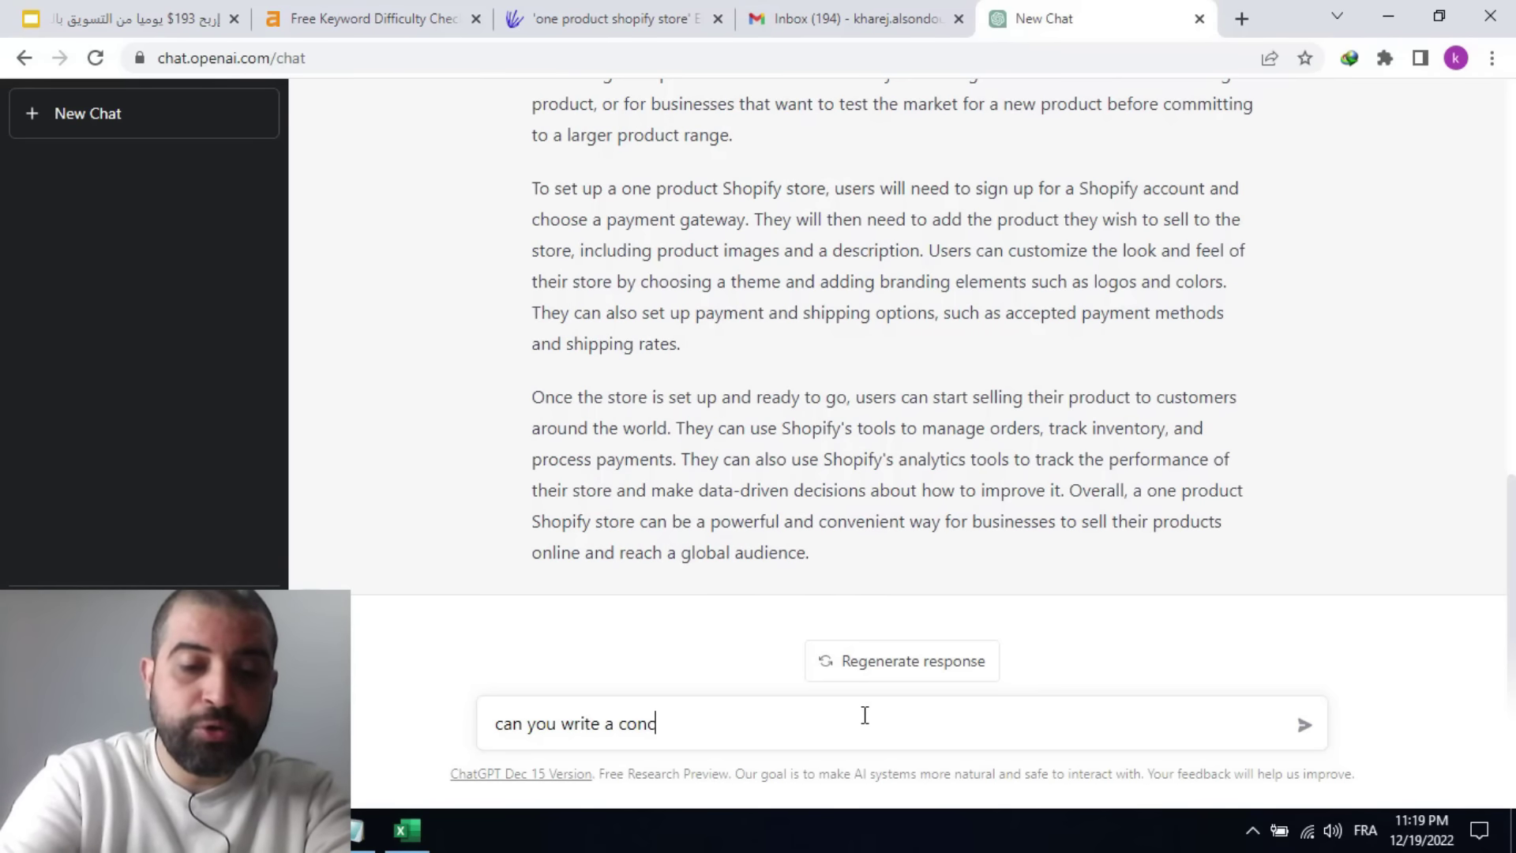
text(a conclusion about it ?)
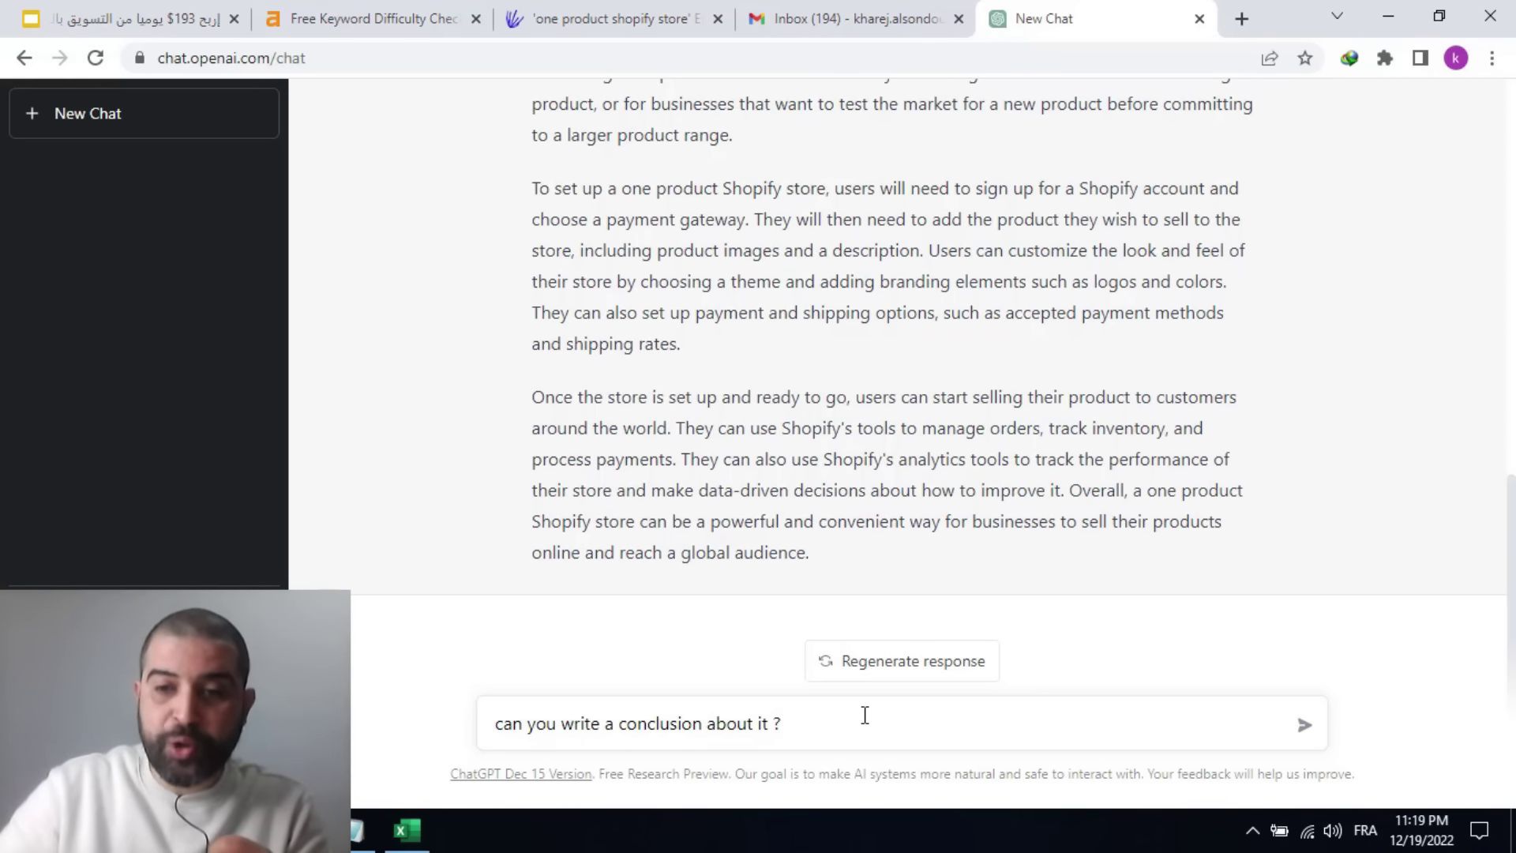
click(1305, 724)
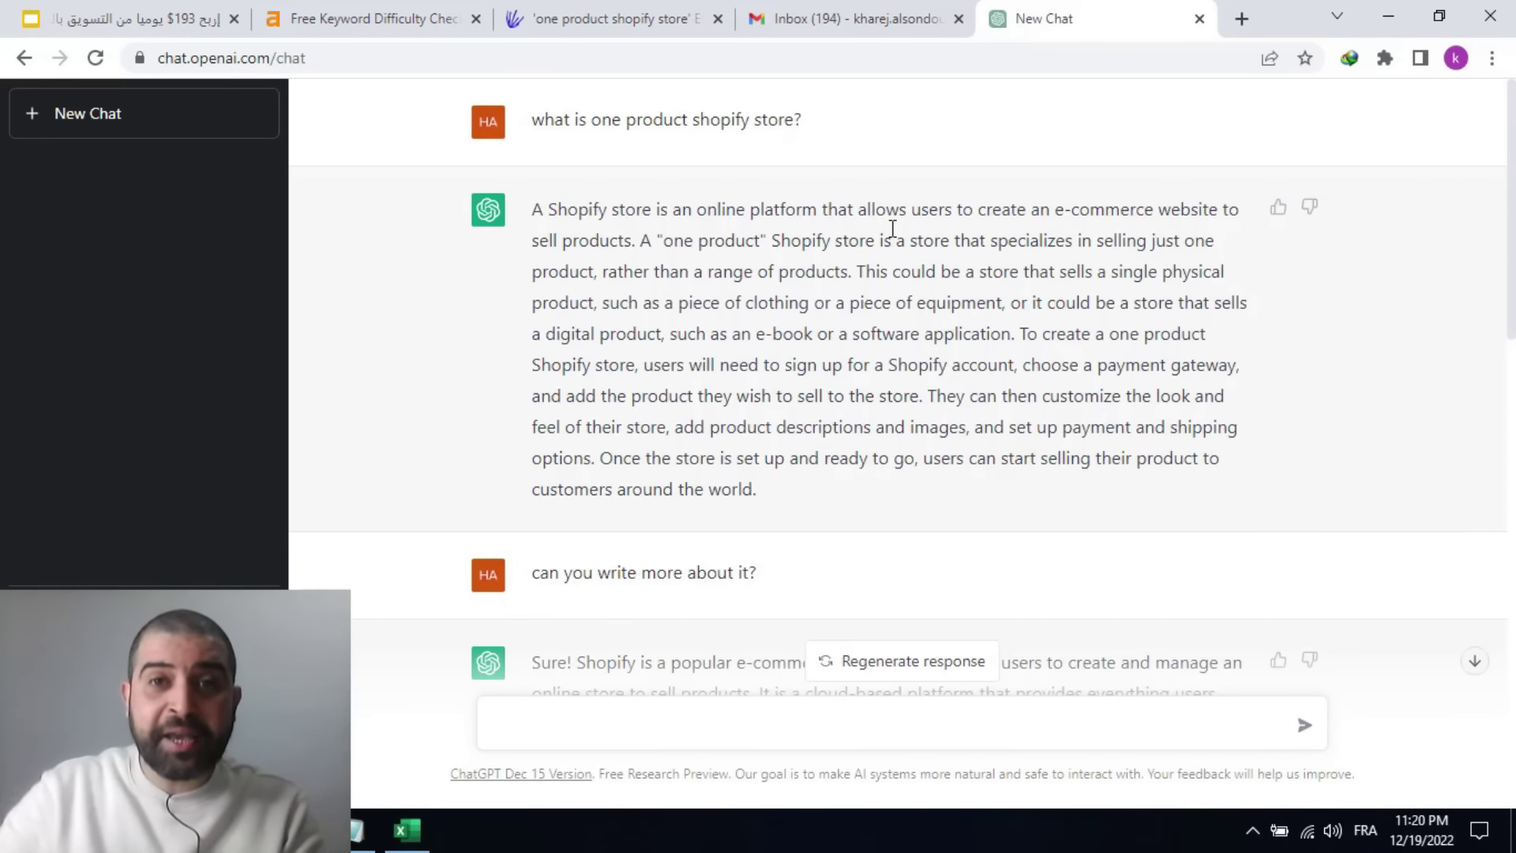
- Review the three ChatGPT answers by highlighting the first answer, the expanded answer and the conclusion
drag(534, 206, 908, 457)
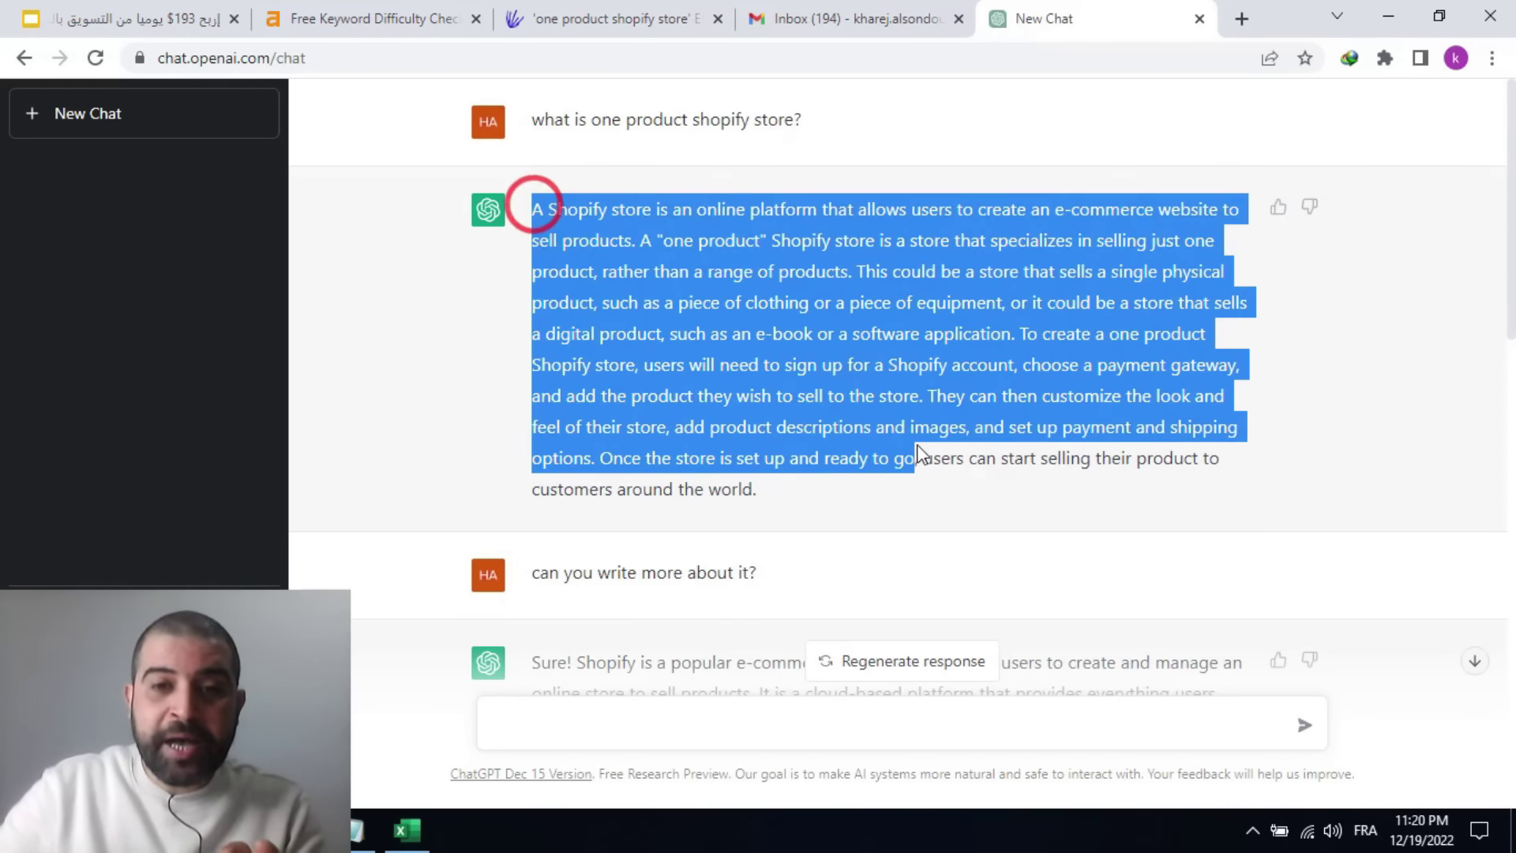
scroll(619, 111, down, 10)
drag(619, 112, 924, 443)
scroll(545, 272, down, 6)
drag(545, 272, 965, 541)
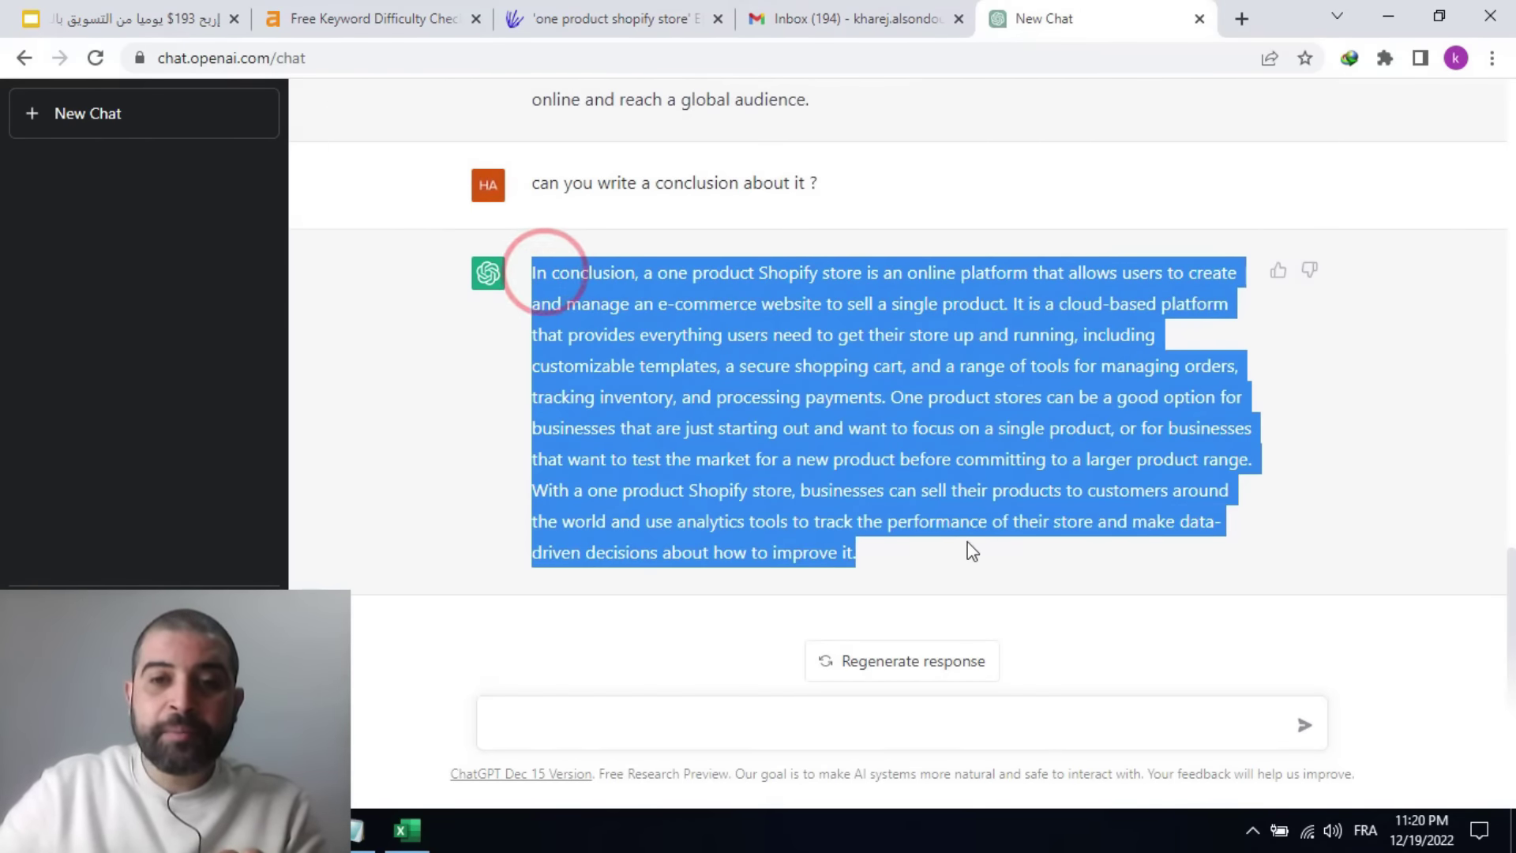
- Review the source question in cell C3 of the Excel workbook and the Ahrefs keyword difficulty result, and return to ChatGPT
key(alt+Tab)
double_click(642, 349)
drag(682, 350, 433, 354)
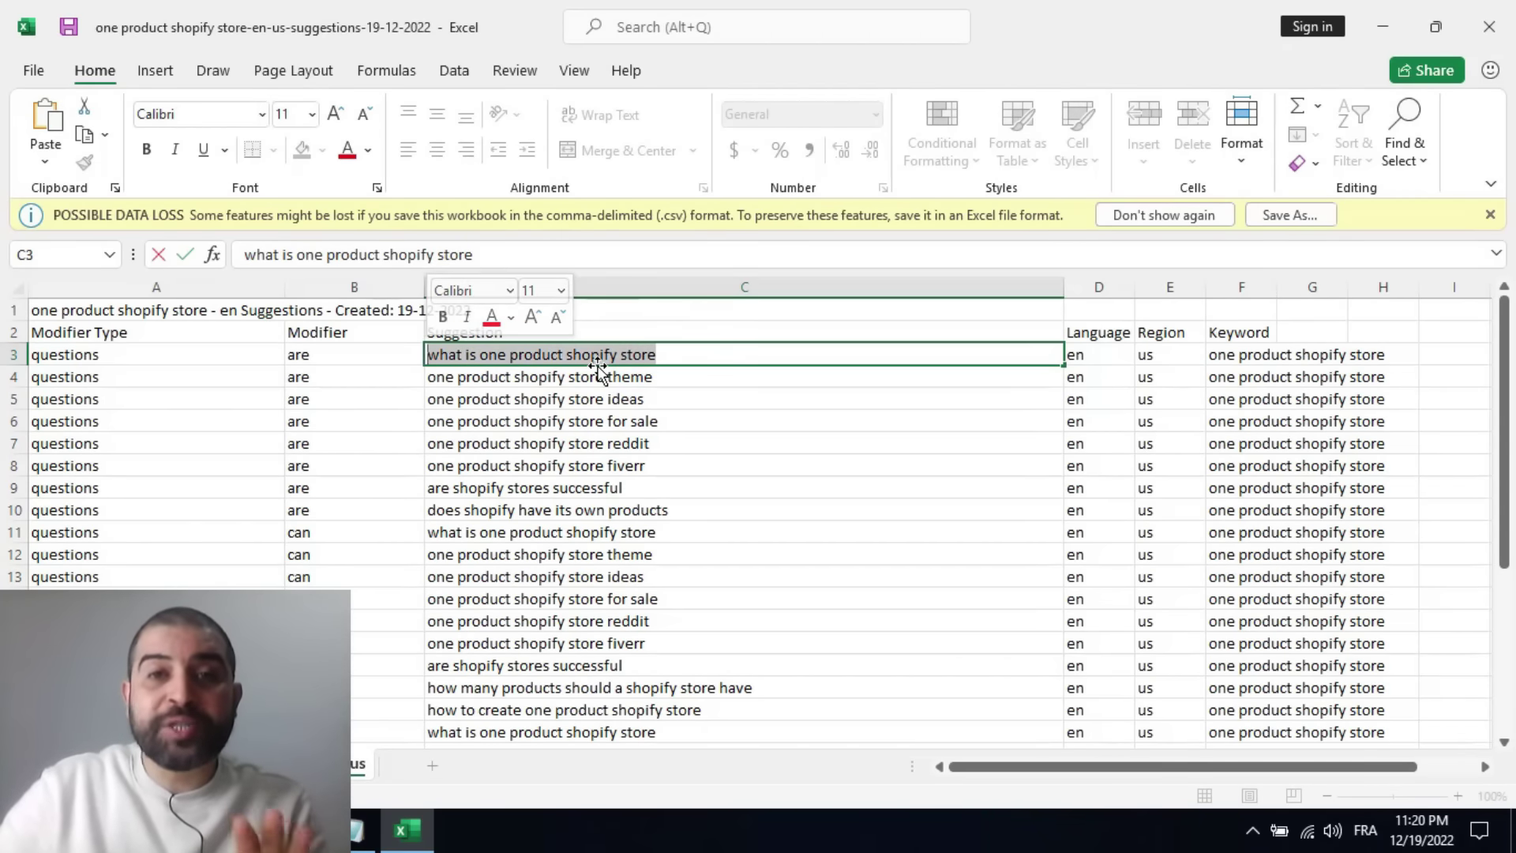
key(alt+Tab)
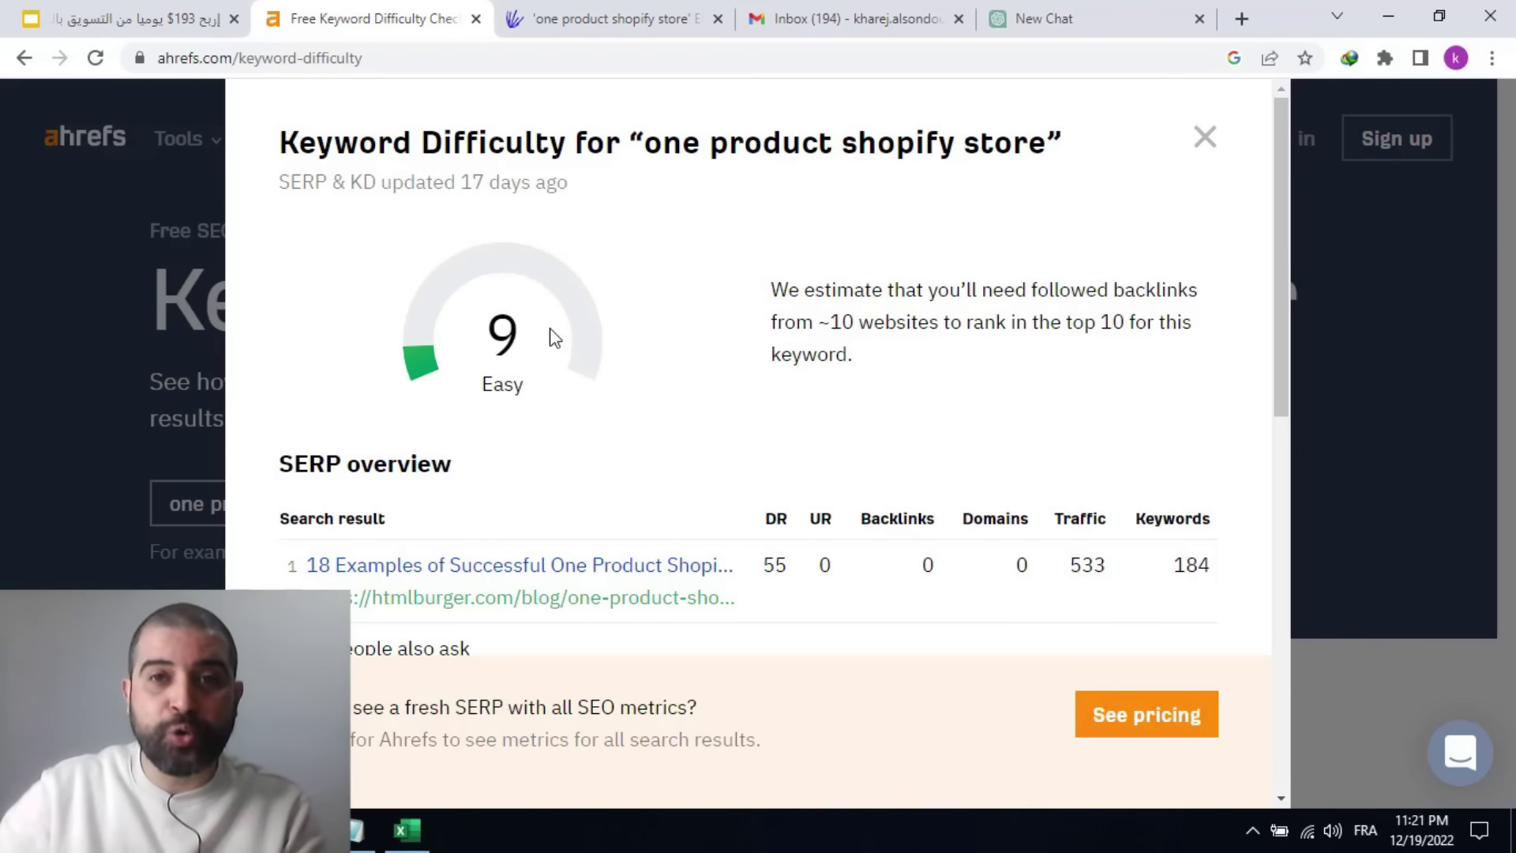
key(ctrl+5)
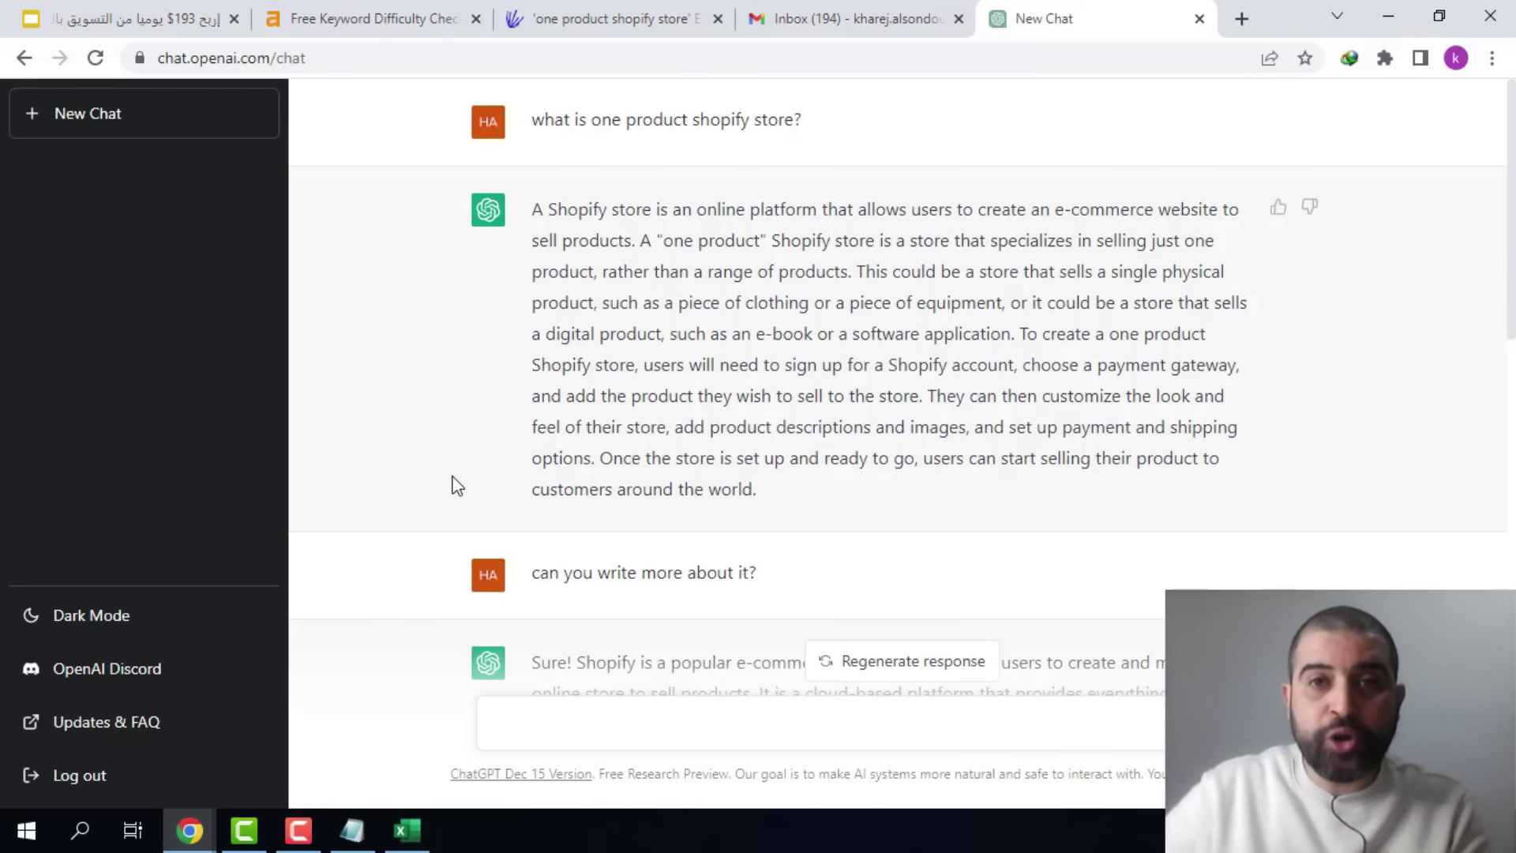
- Copy the question "what is one product shopify store?" from the chat into the empty Notepad document as its heading, followed by a blank line
key(alt+Tab)
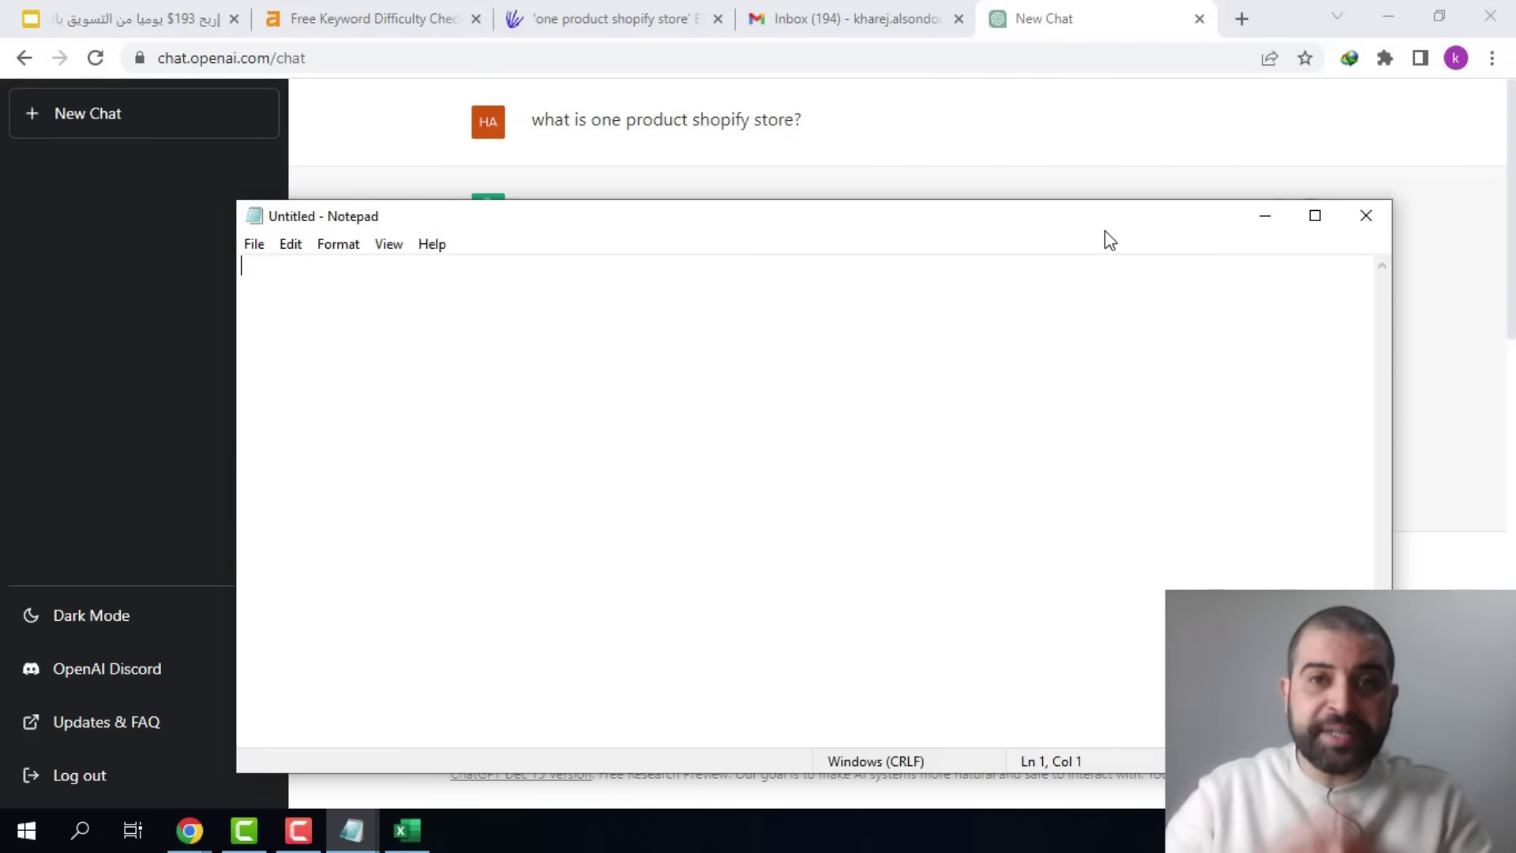
click(1265, 216)
drag(833, 114, 528, 119)
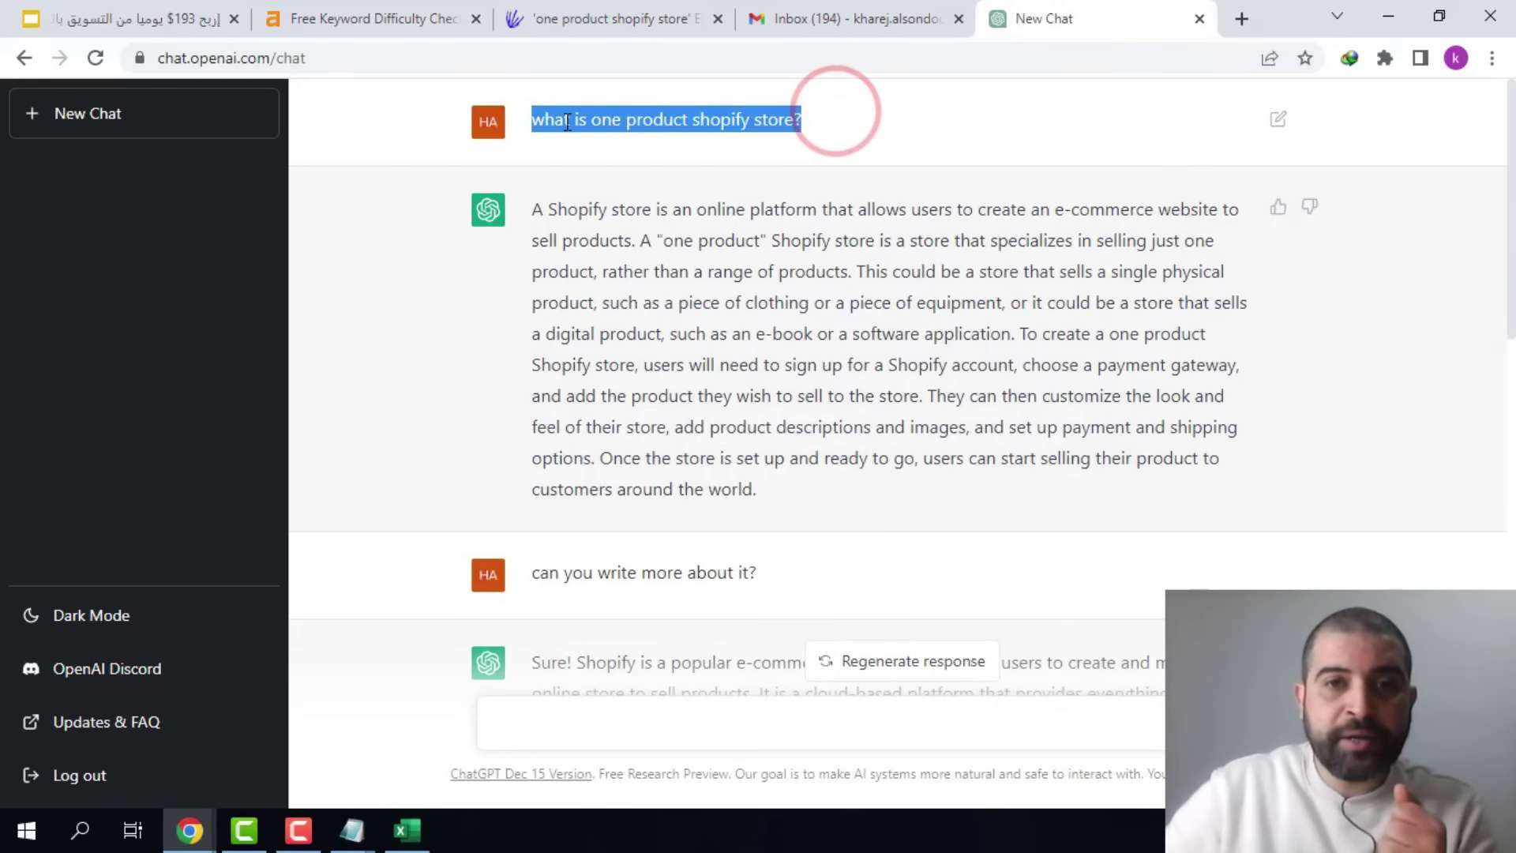
key(ctrl+c)
click(351, 830)
right_click(369, 266)
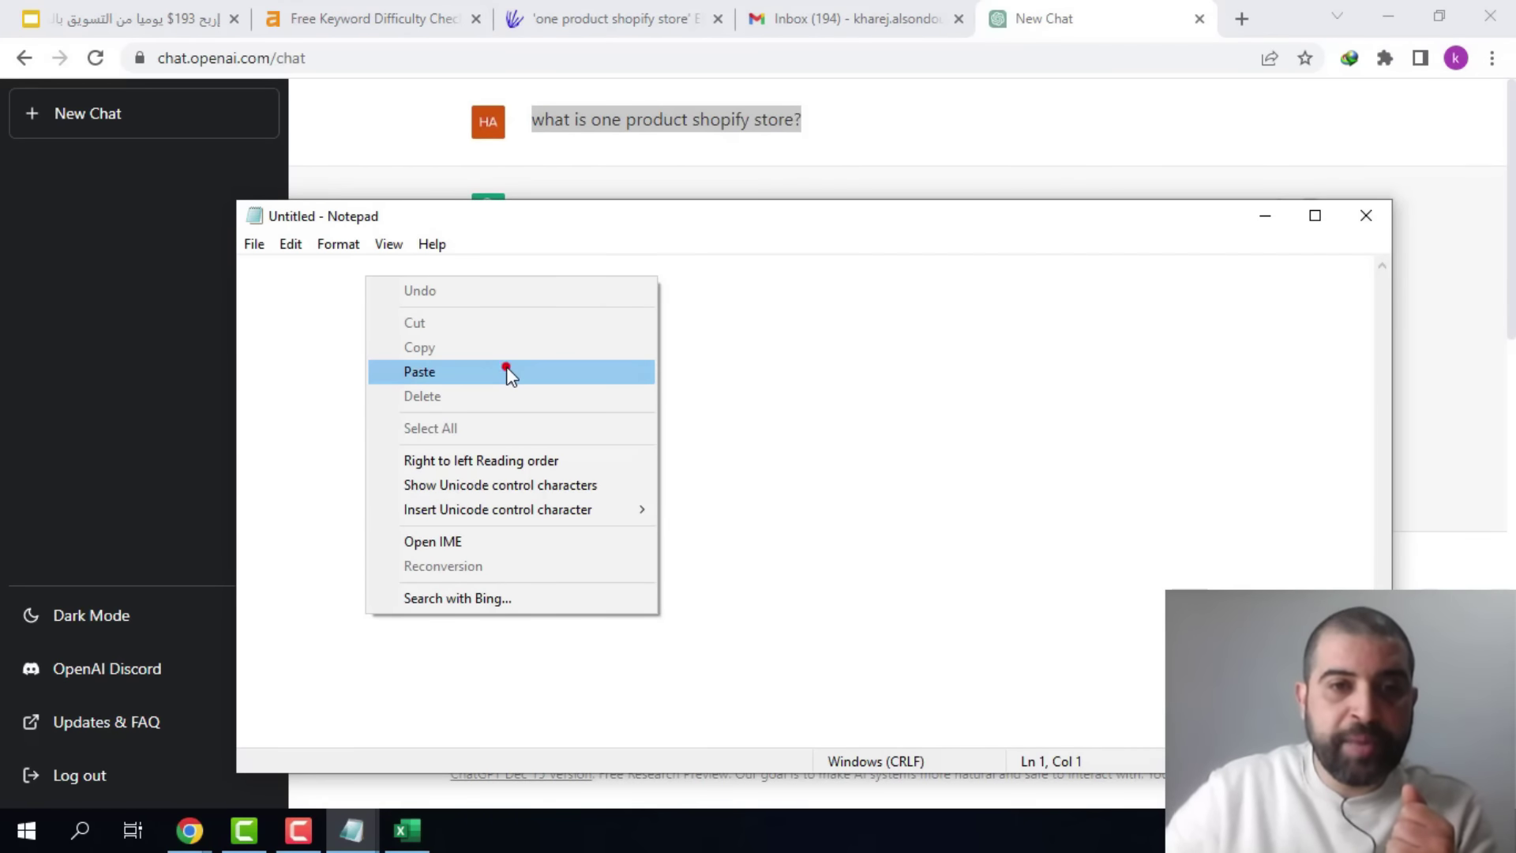
click(505, 366)
key(Return)
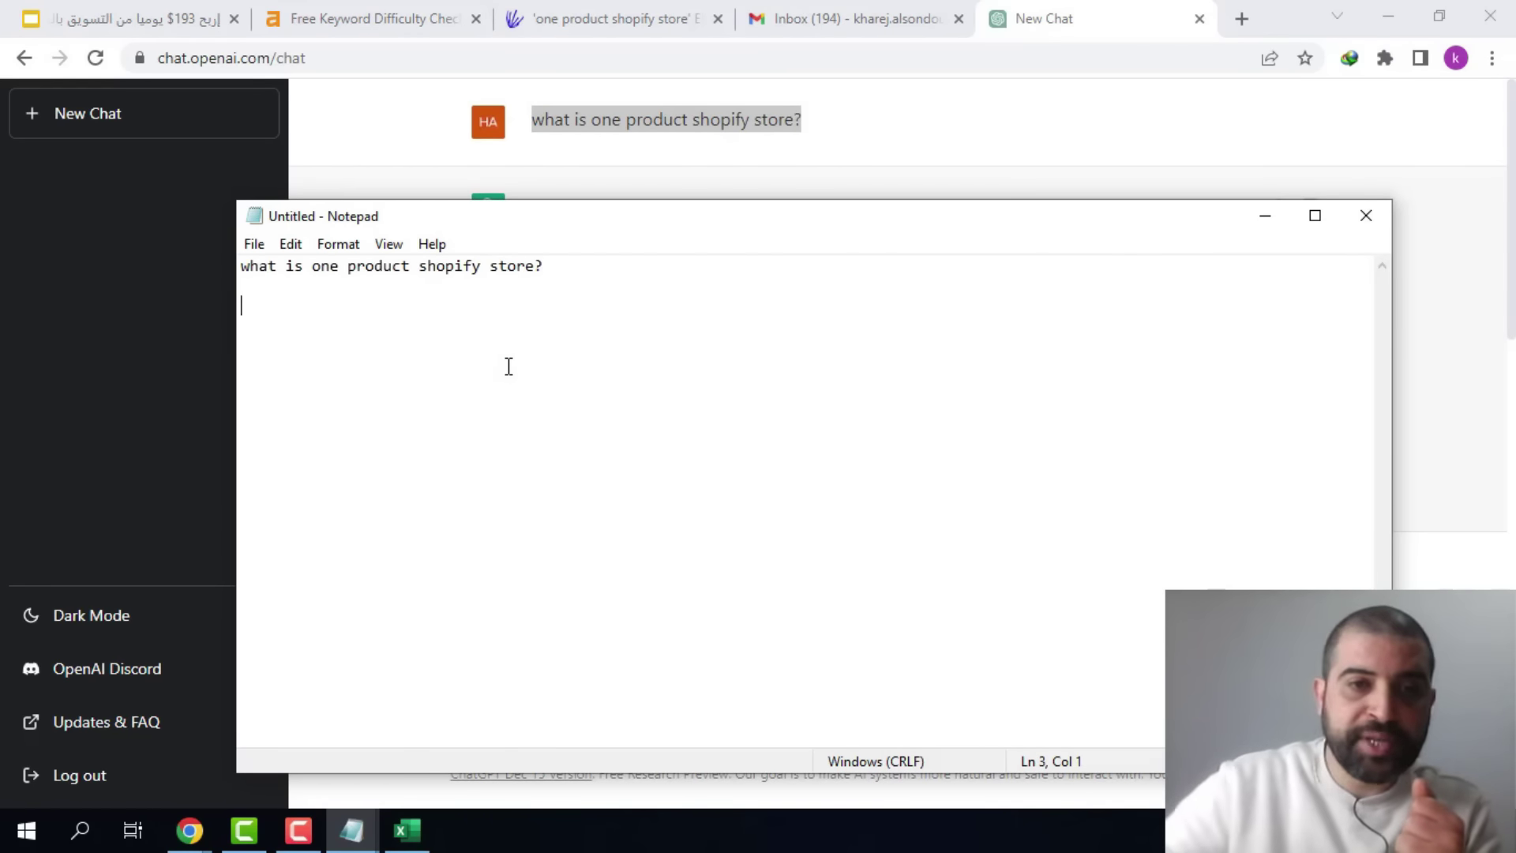
- Copy ChatGPT's entire first answer into Notepad below the heading and add a blank line after it
click(1251, 214)
triple_click(849, 308)
key(ctrl+c)
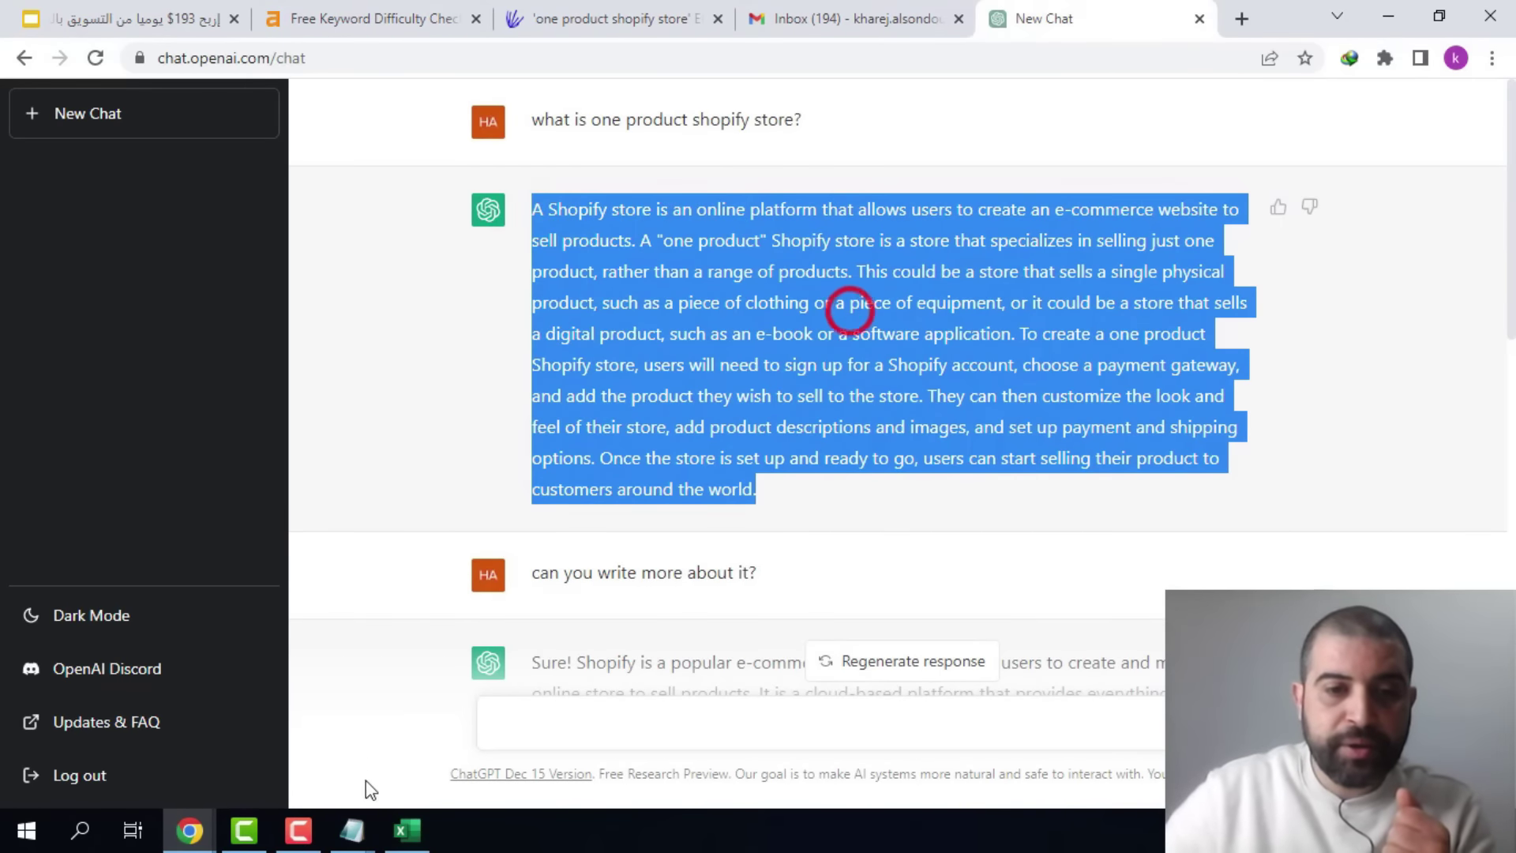
click(351, 830)
click(461, 713)
right_click(301, 312)
click(433, 407)
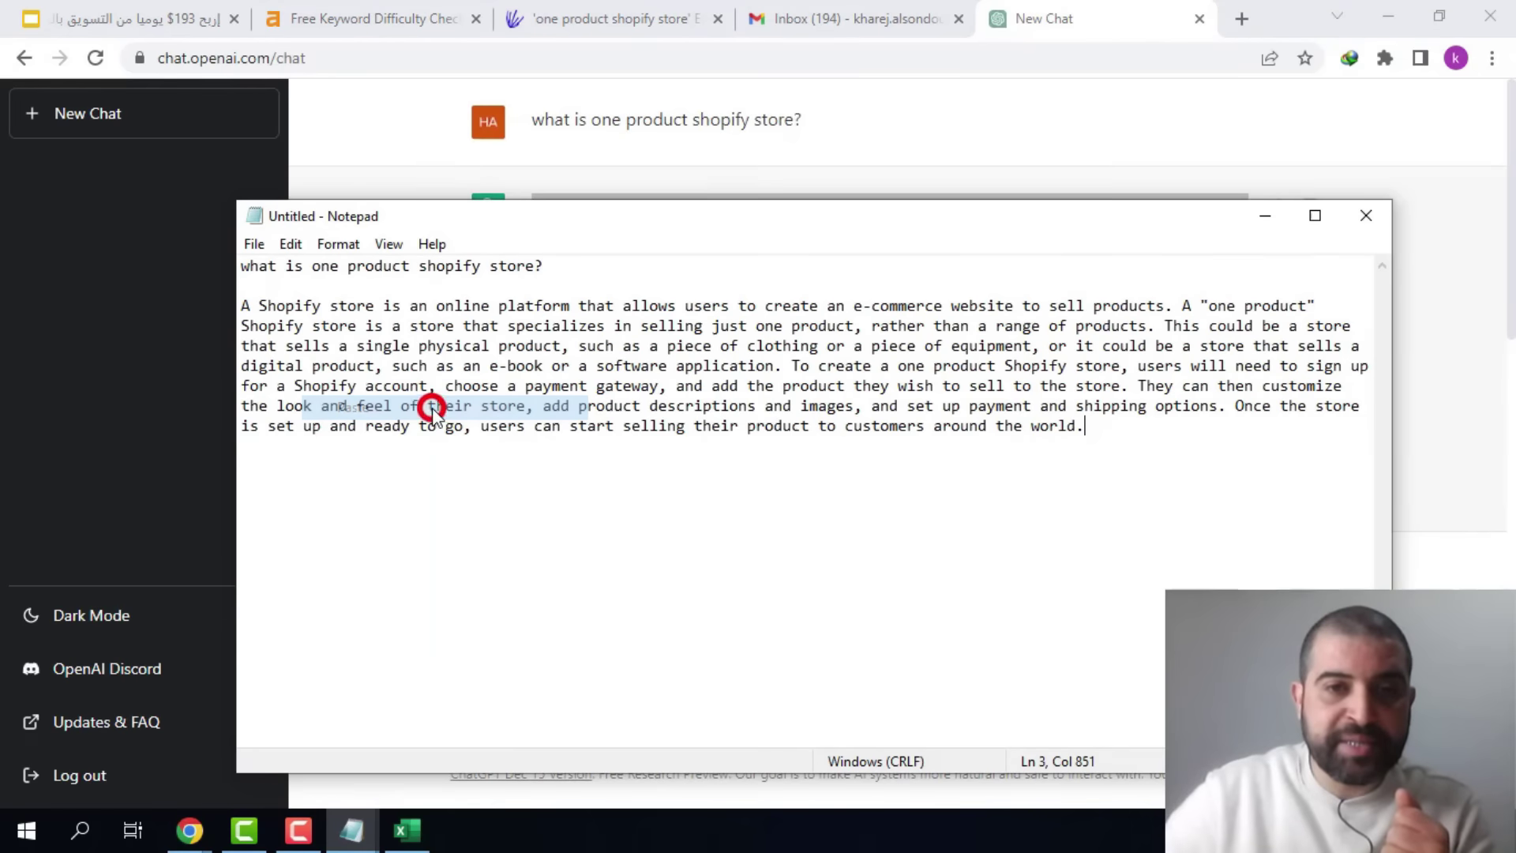
key(Return)
key(Return)
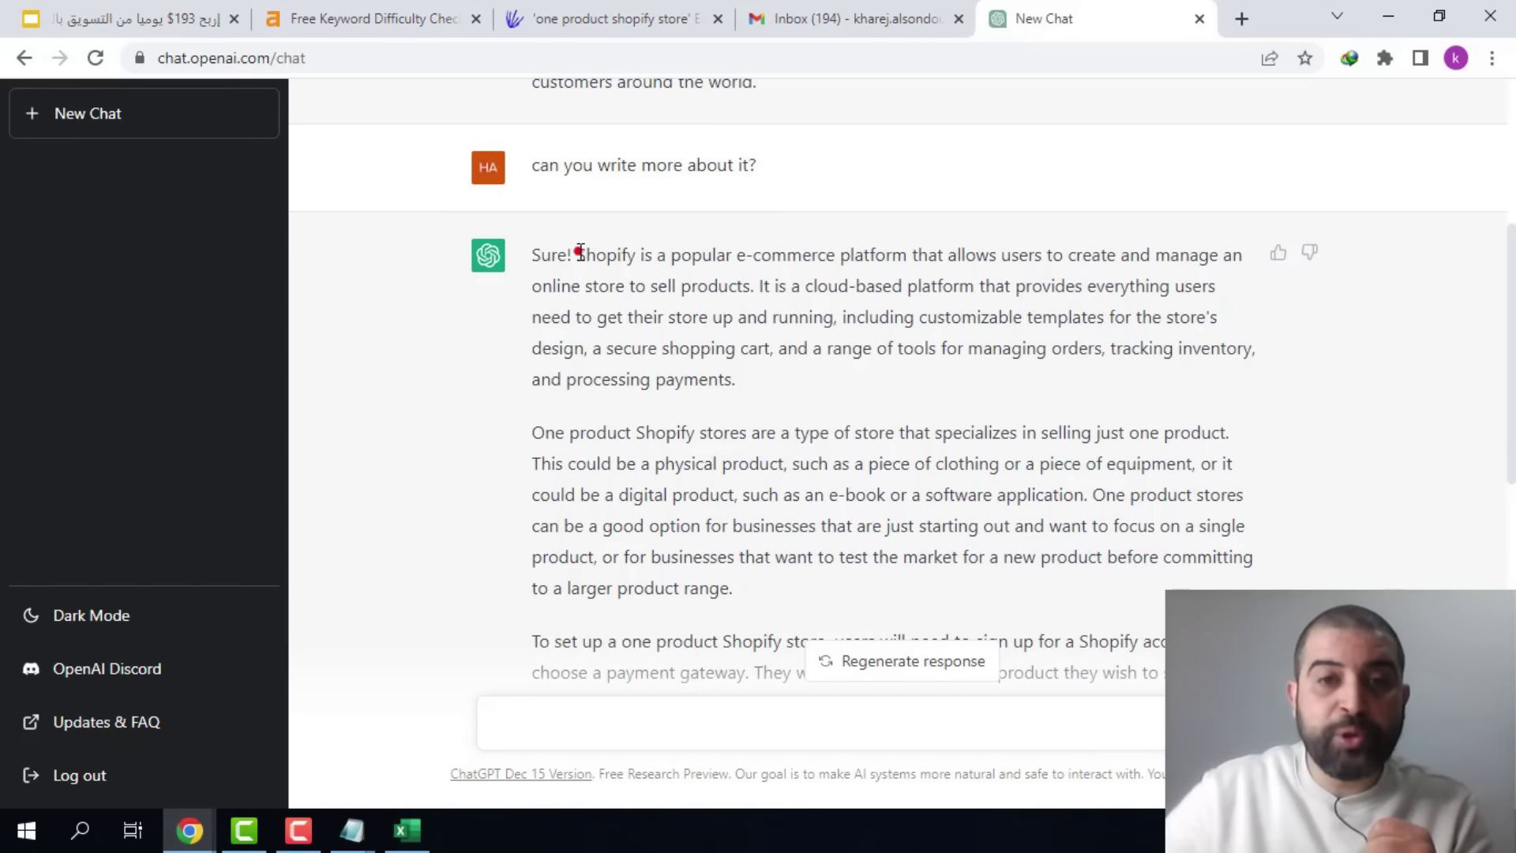
- Highlight the opening word "Sure!" of the second answer and the follow-up question above it
double_click(580, 251)
click(568, 246)
click(572, 255)
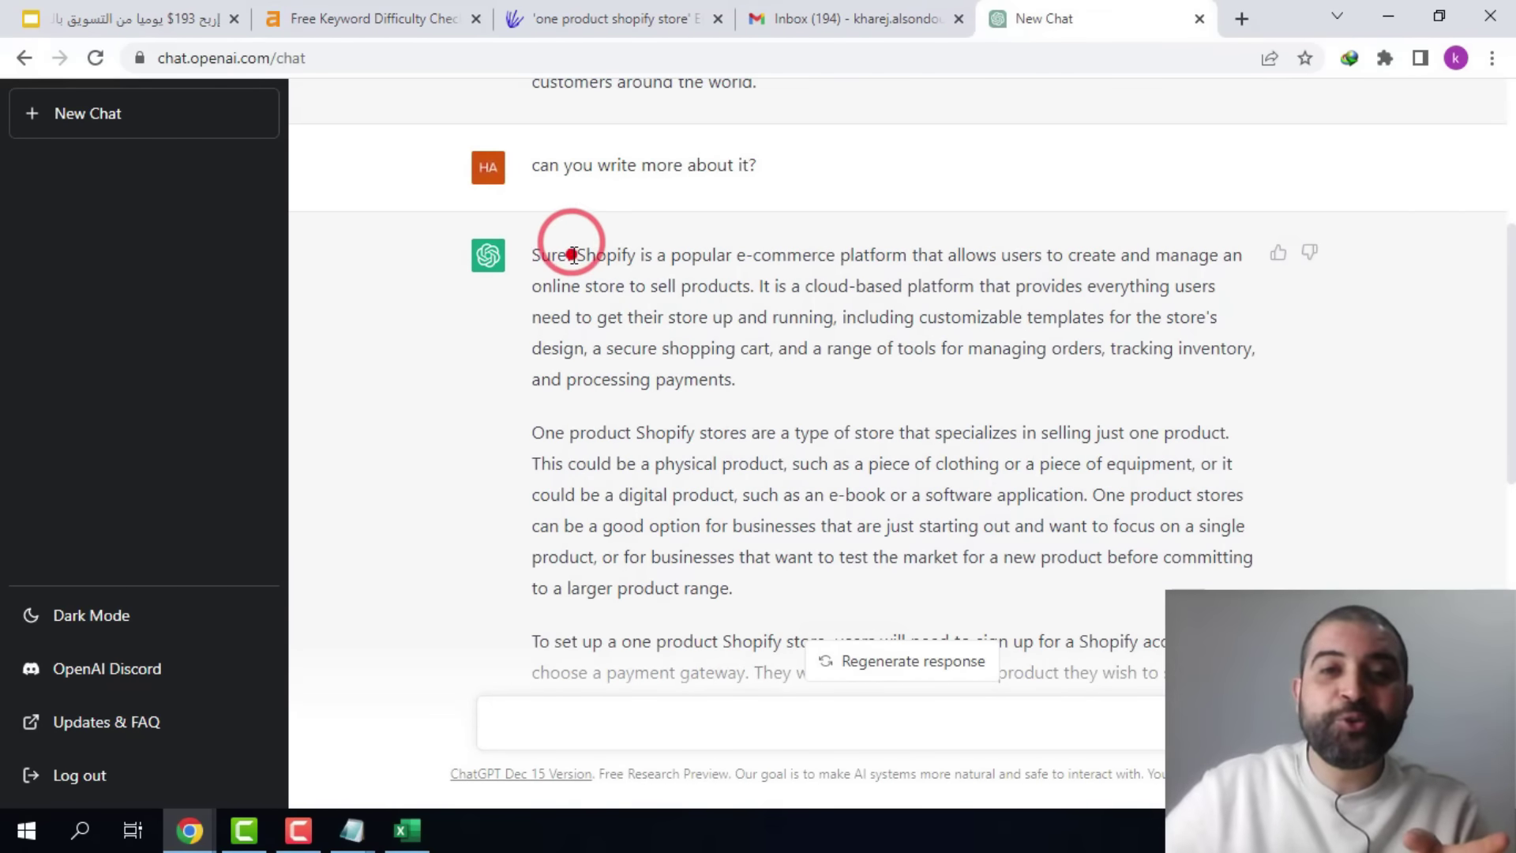
double_click(573, 254)
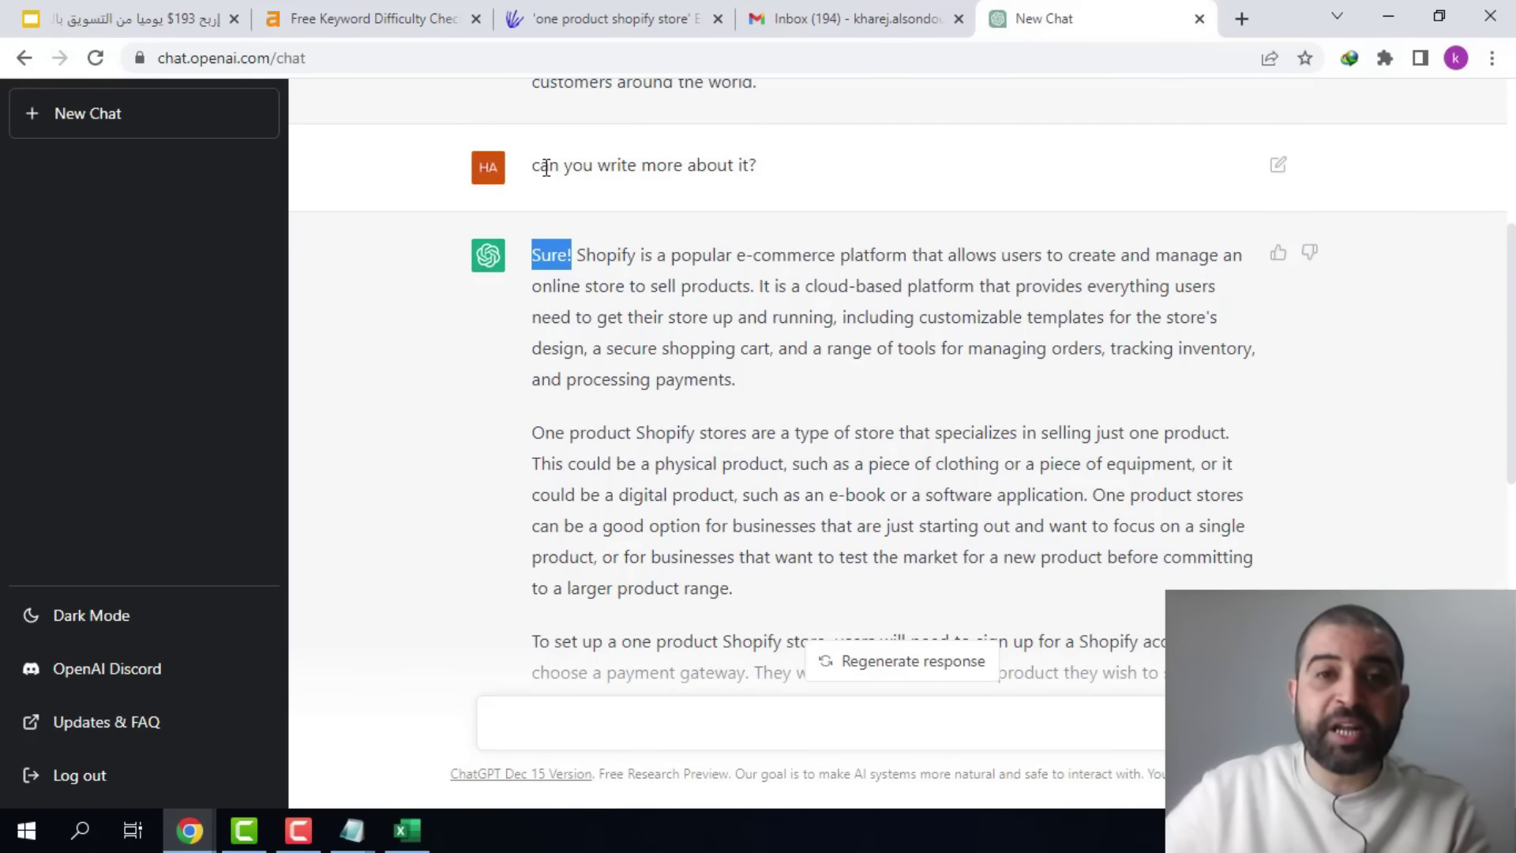
drag(540, 166, 733, 171)
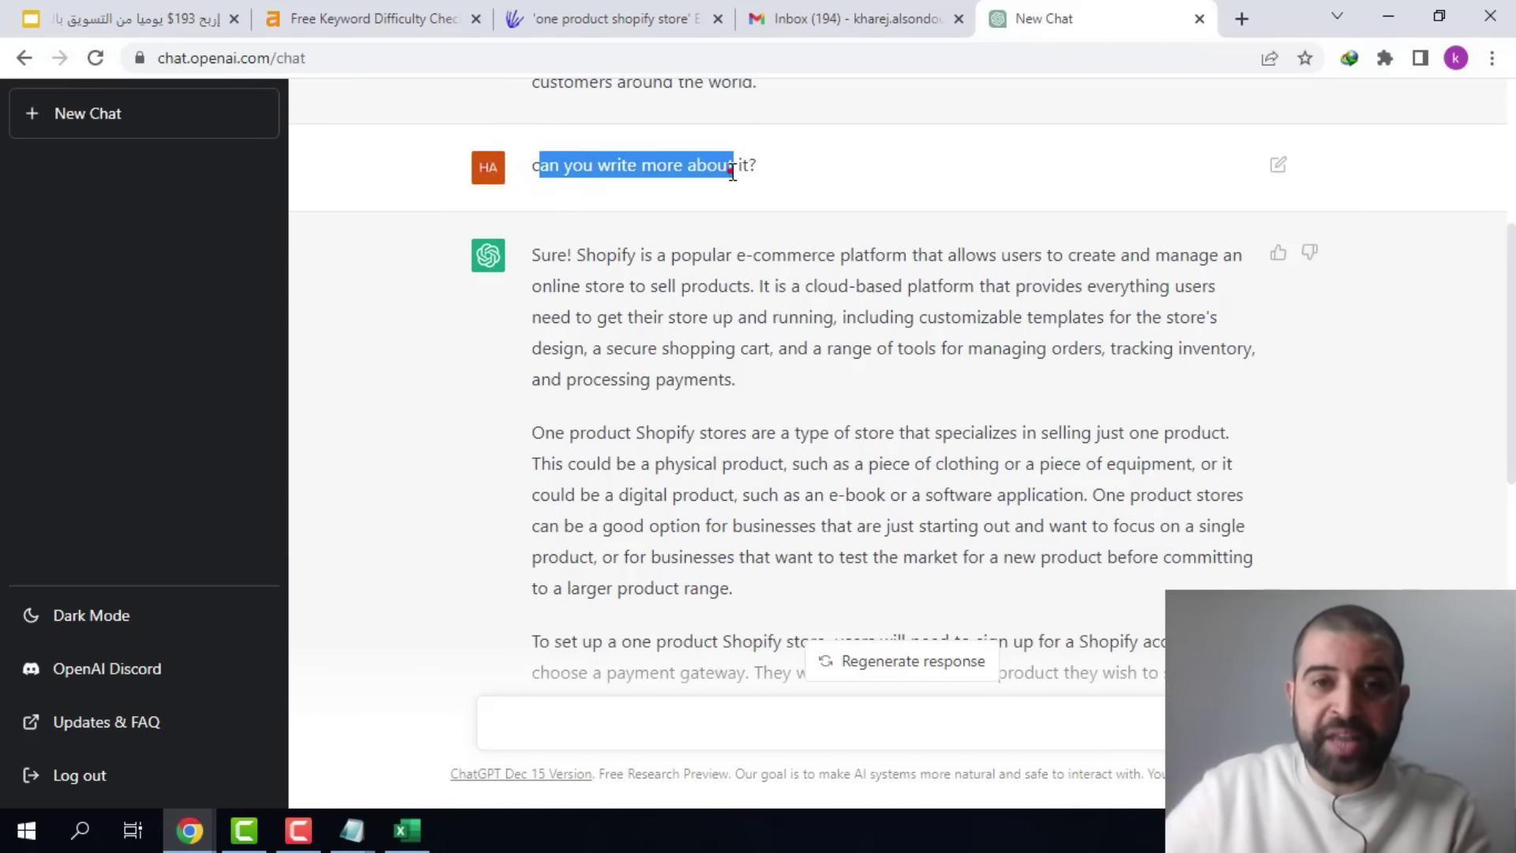
click(733, 167)
- Copy the second ChatGPT answer without the opening "Sure!" into Notepad below the first answer
drag(579, 248, 347, 683)
scroll(836, 400, down, 11)
click(352, 829)
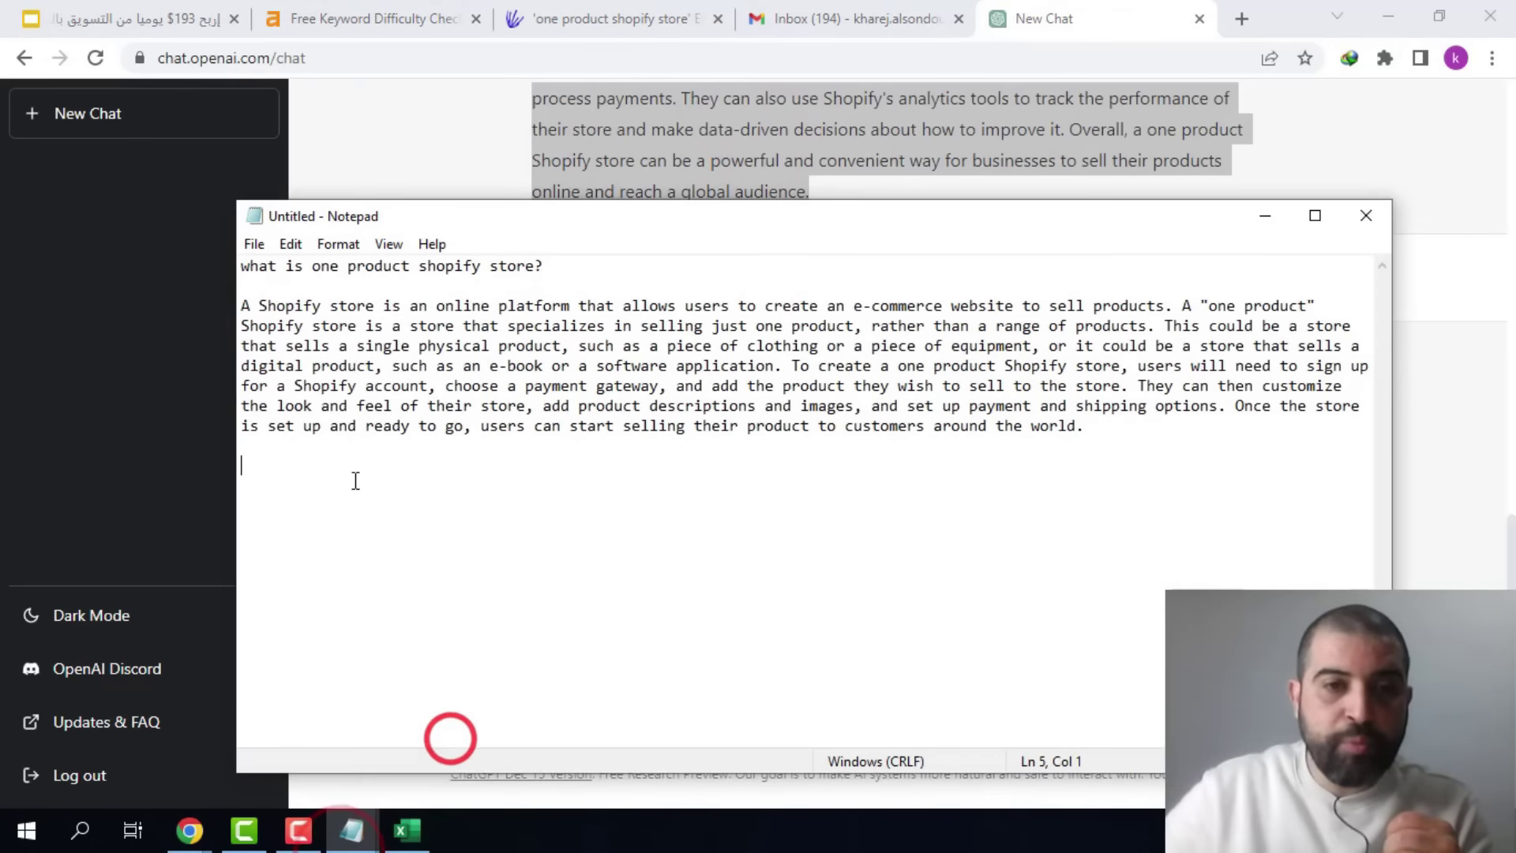
right_click(270, 475)
click(364, 231)
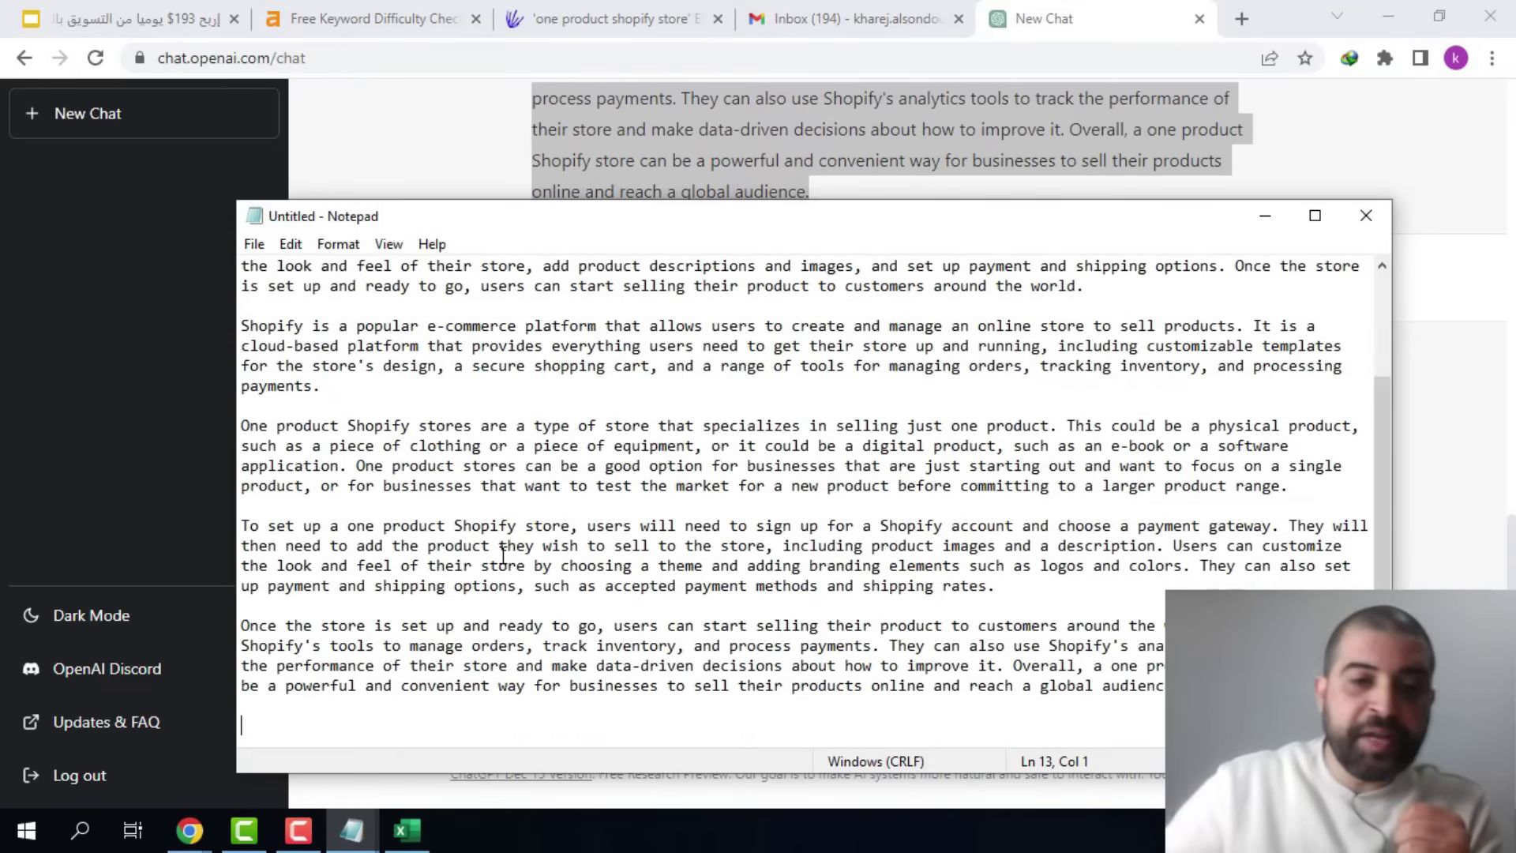
- Copy ChatGPT's conclusion paragraph to the end of the Notepad article and look back over the assembled text
click(1263, 213)
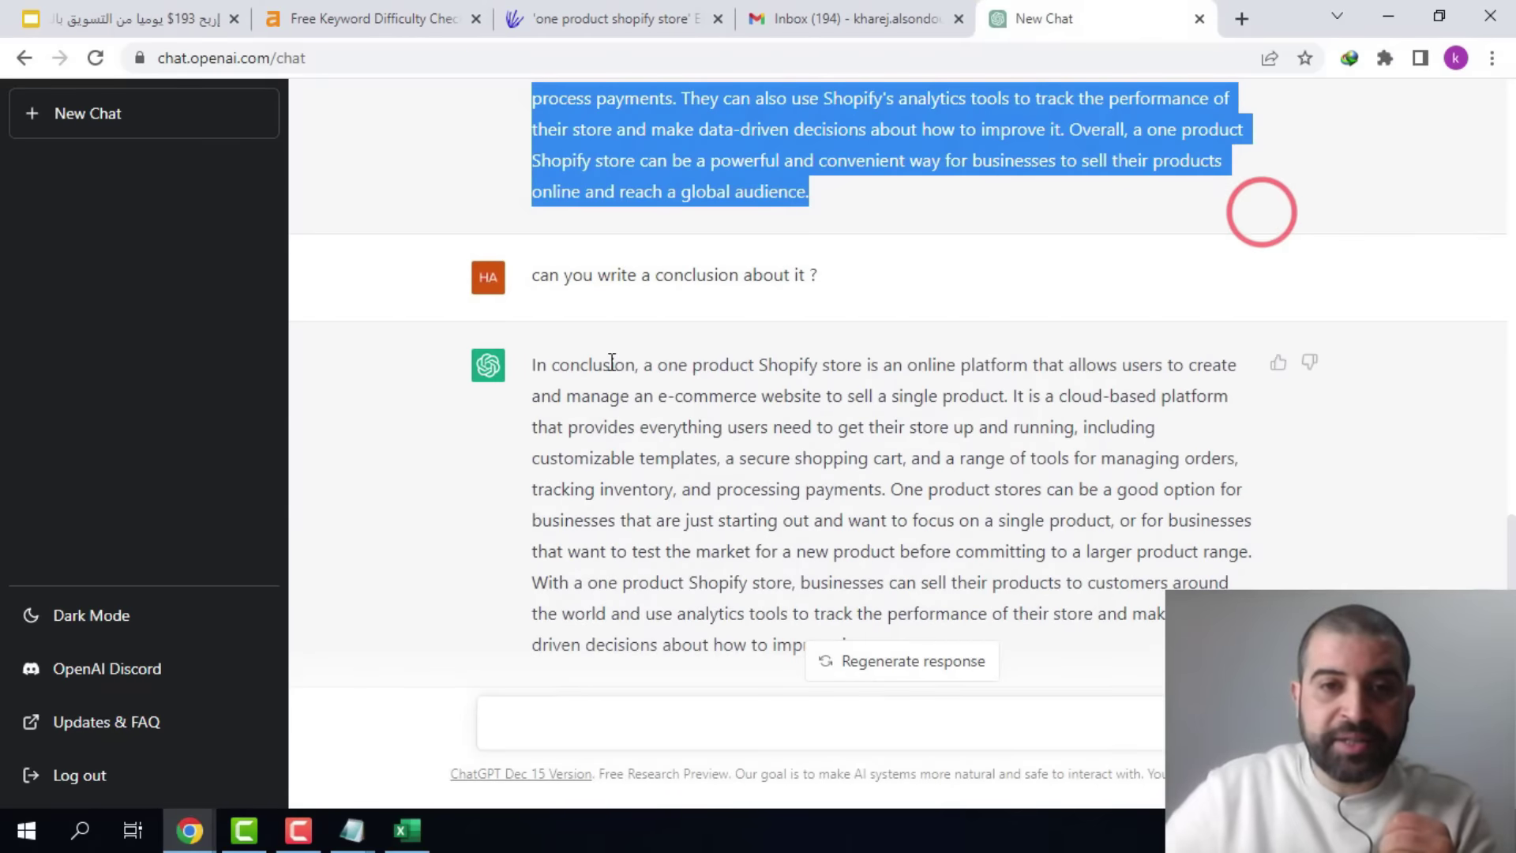
triple_click(785, 535)
click(352, 830)
right_click(286, 387)
click(354, 480)
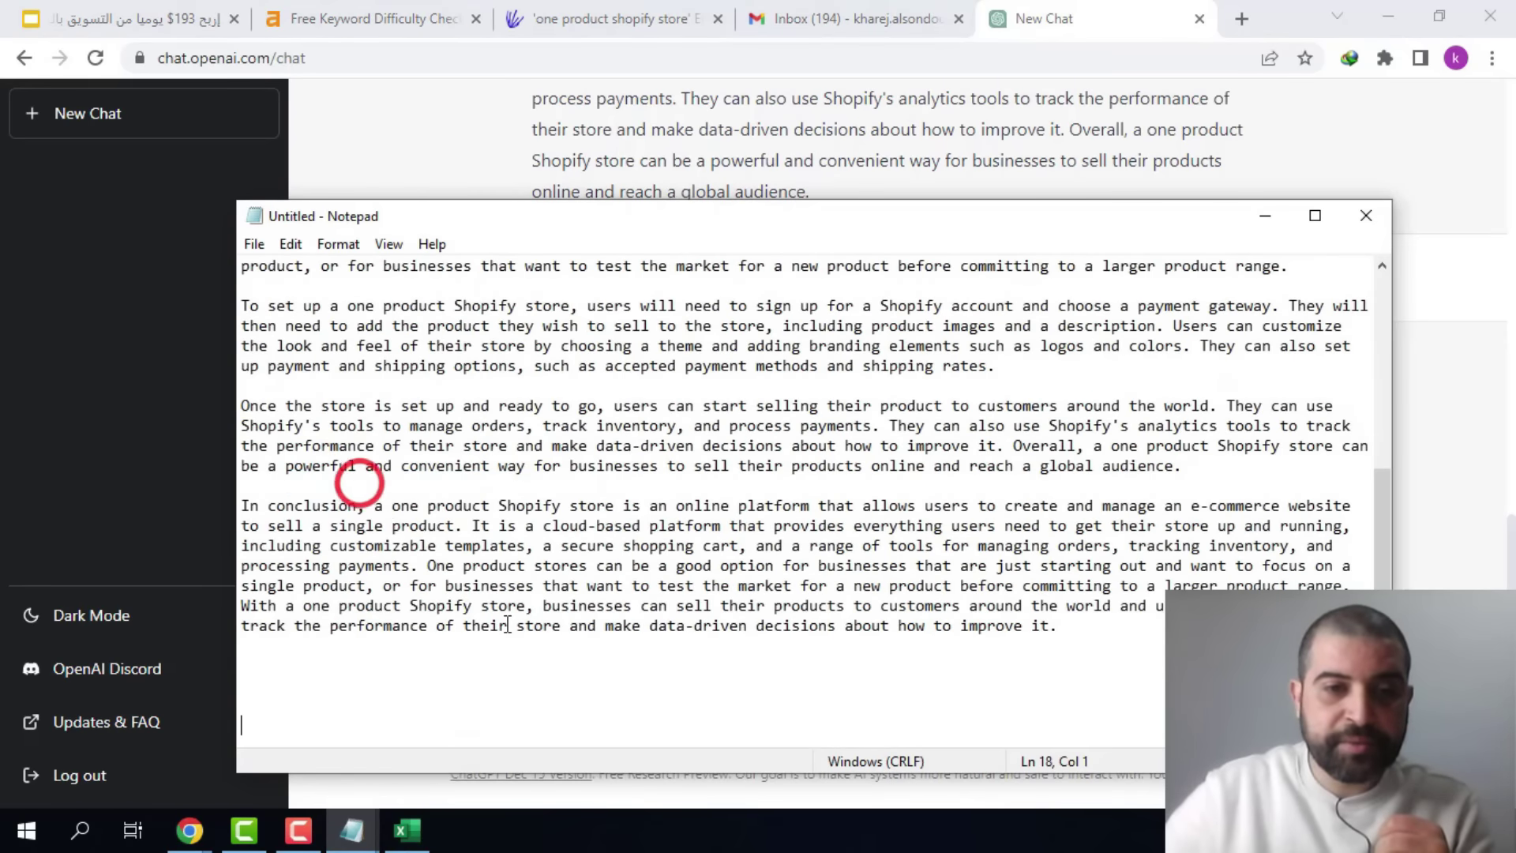
scroll(695, 416, up, 6)
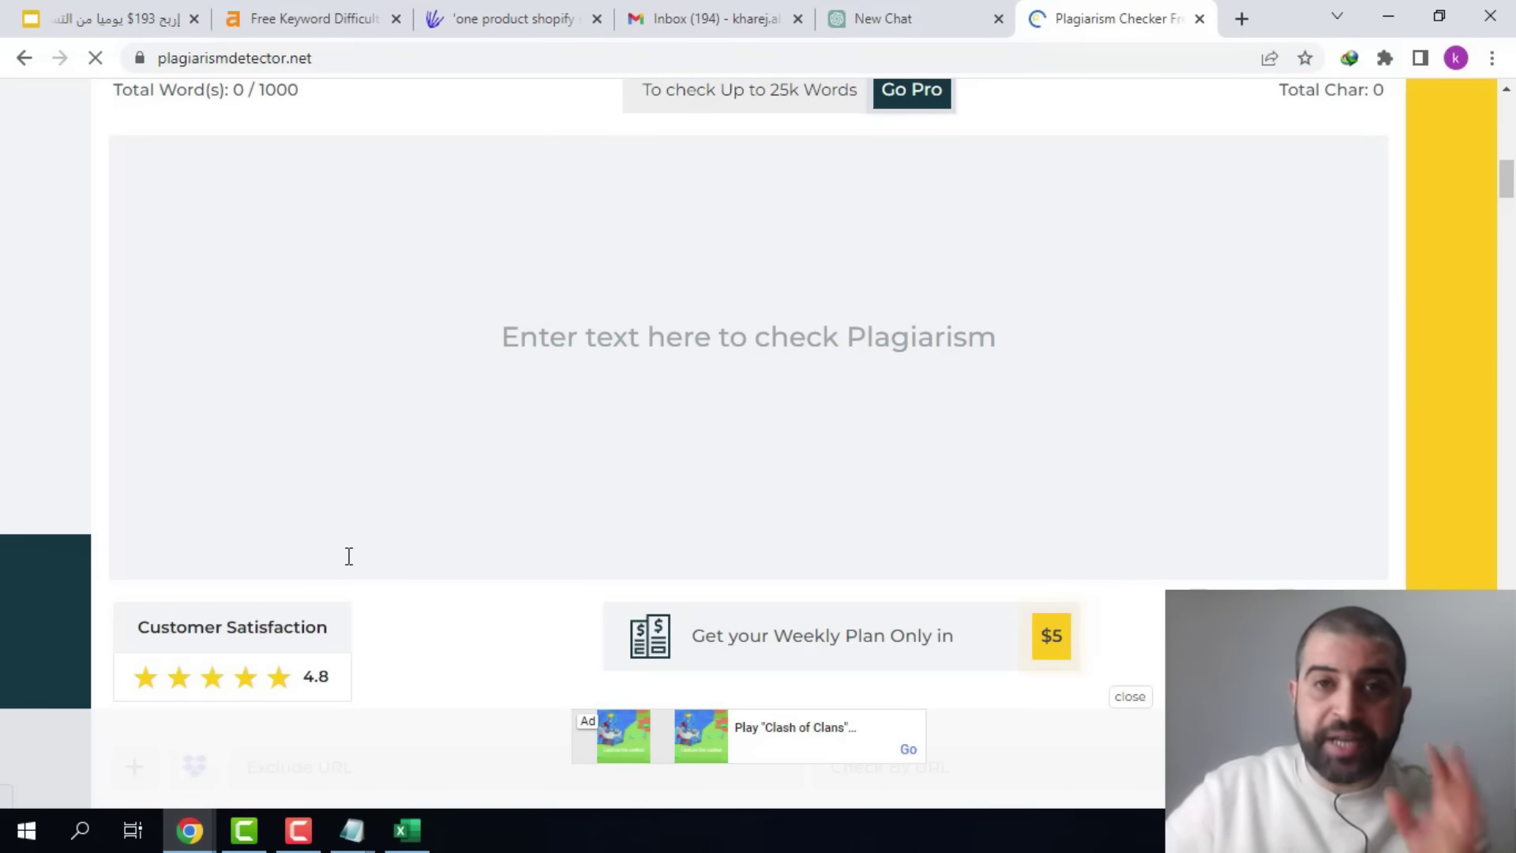
- Copy the Notepad article's text below the heading into the plagiarism detector's text box and run the plagiarism check
click(352, 831)
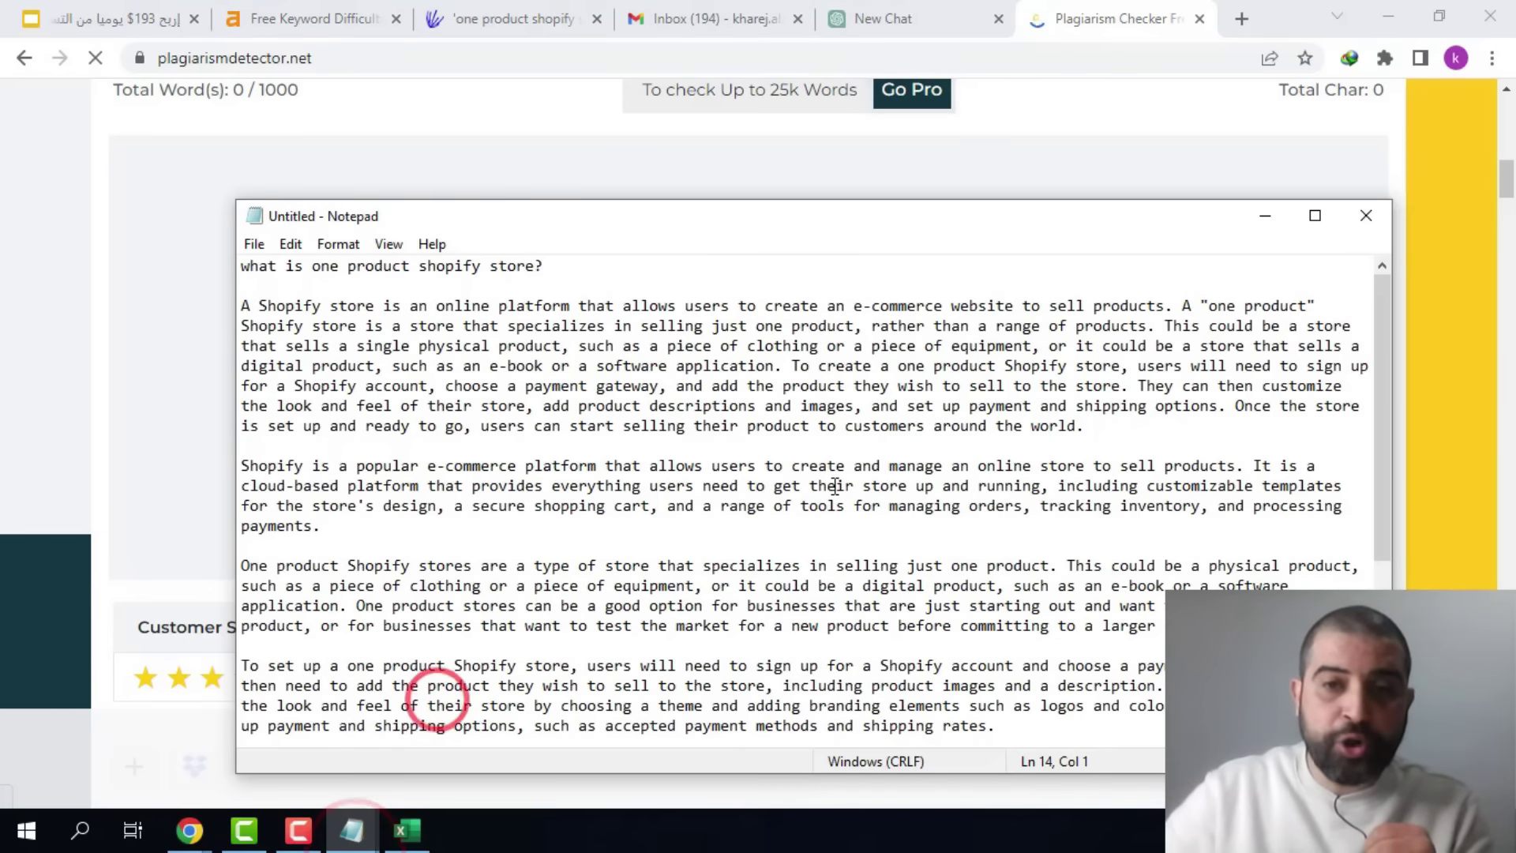
scroll(821, 484, down, 5)
drag(241, 286, 1058, 711)
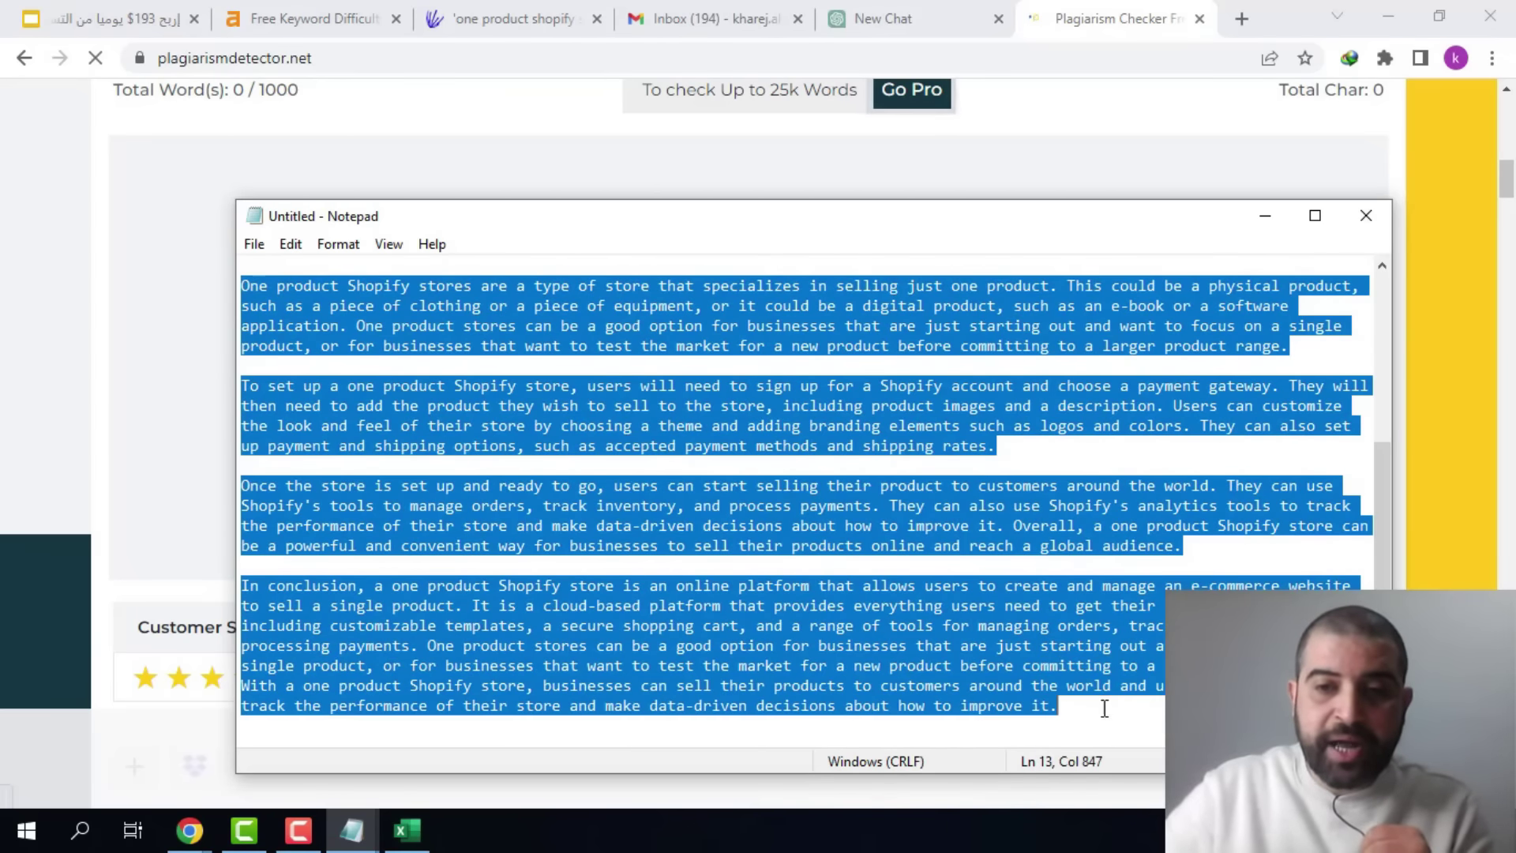
click(1265, 215)
right_click(468, 247)
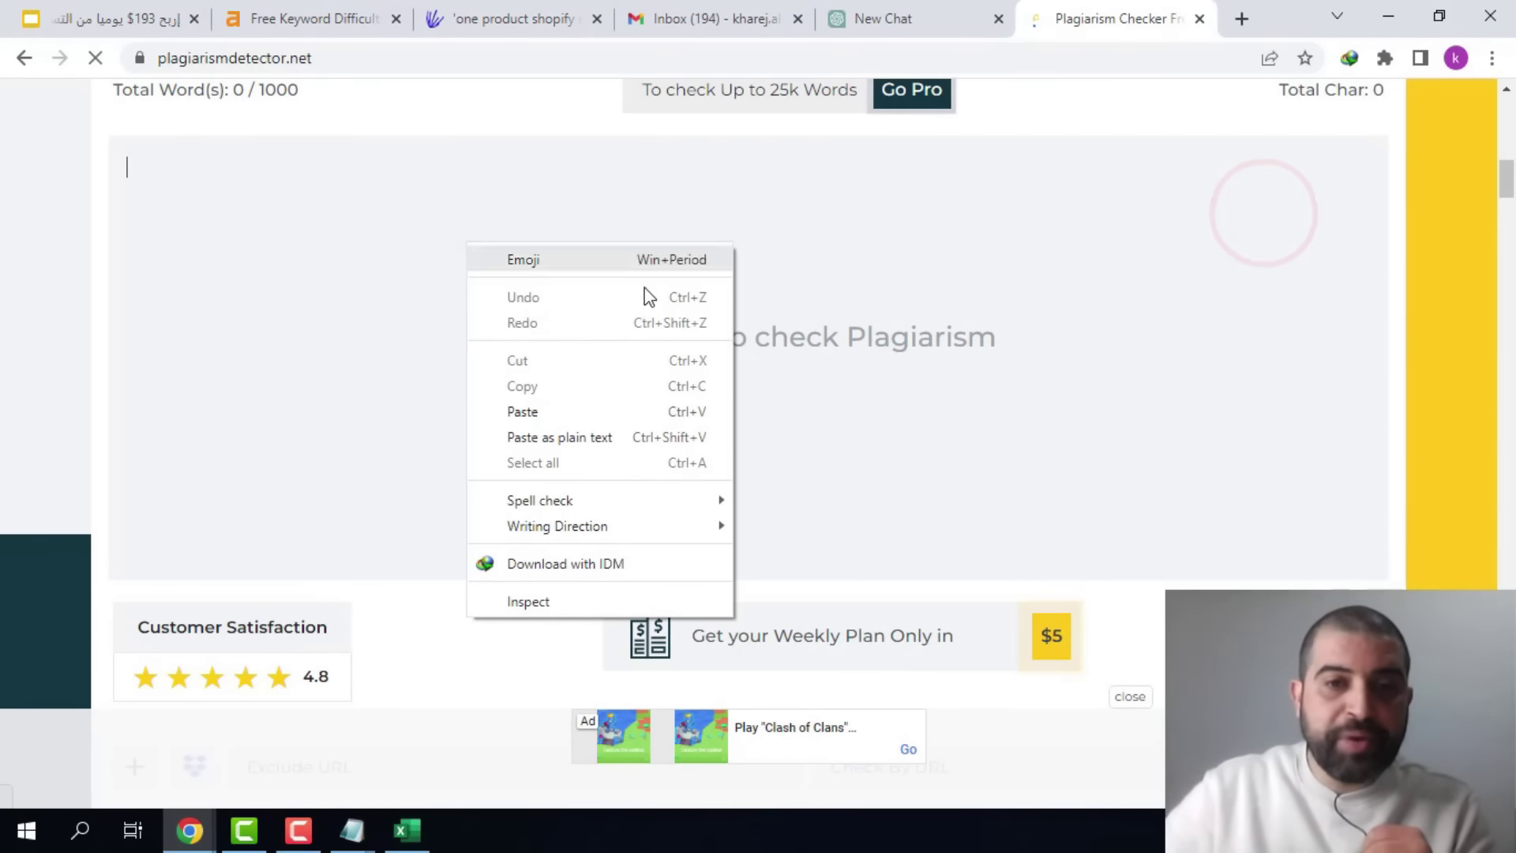
click(576, 410)
scroll(1295, 289, down, 5)
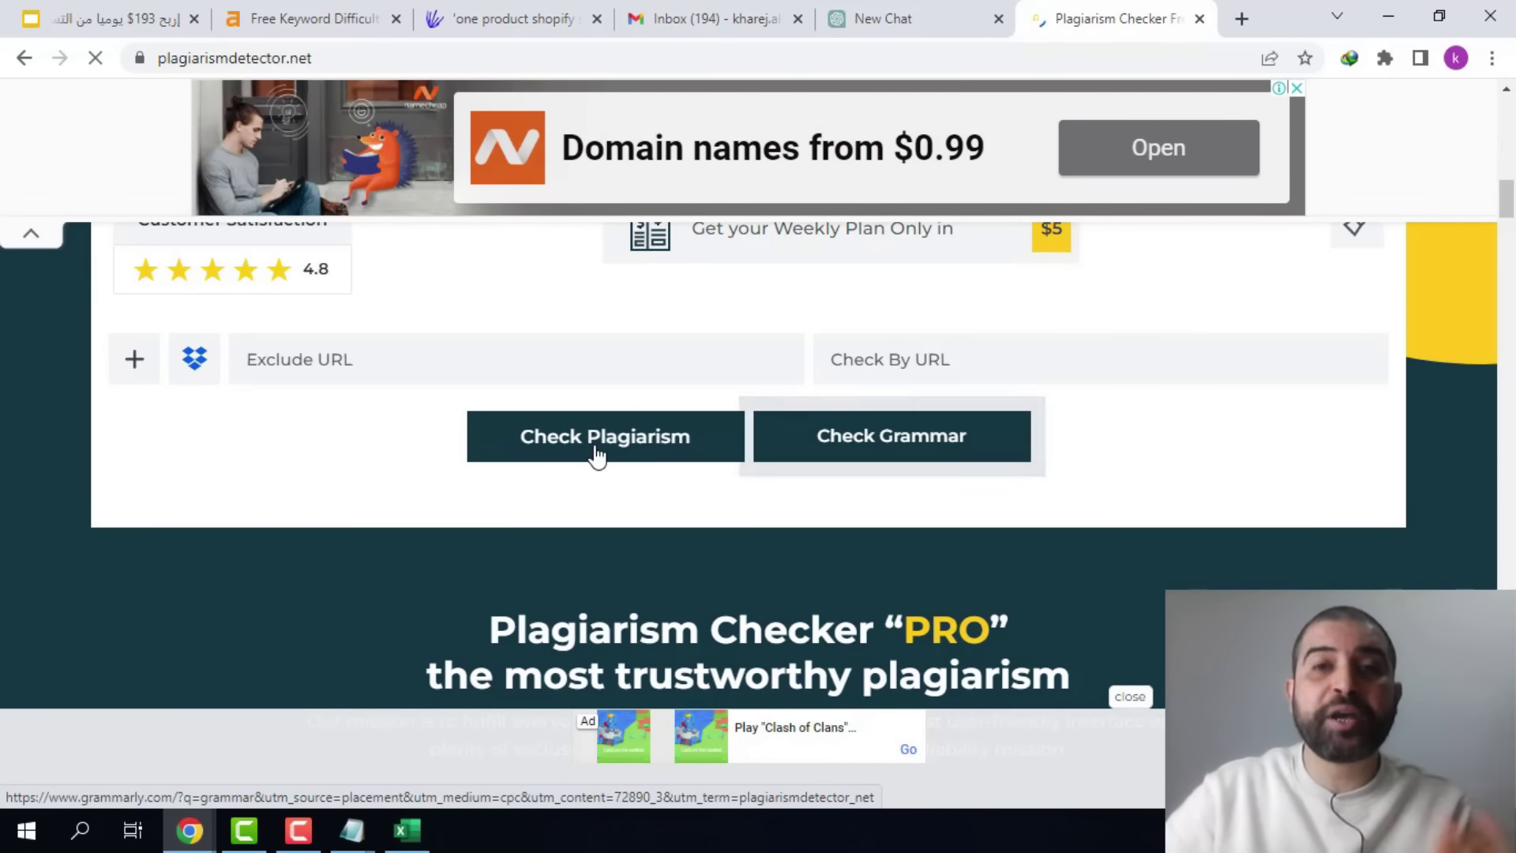
click(594, 449)
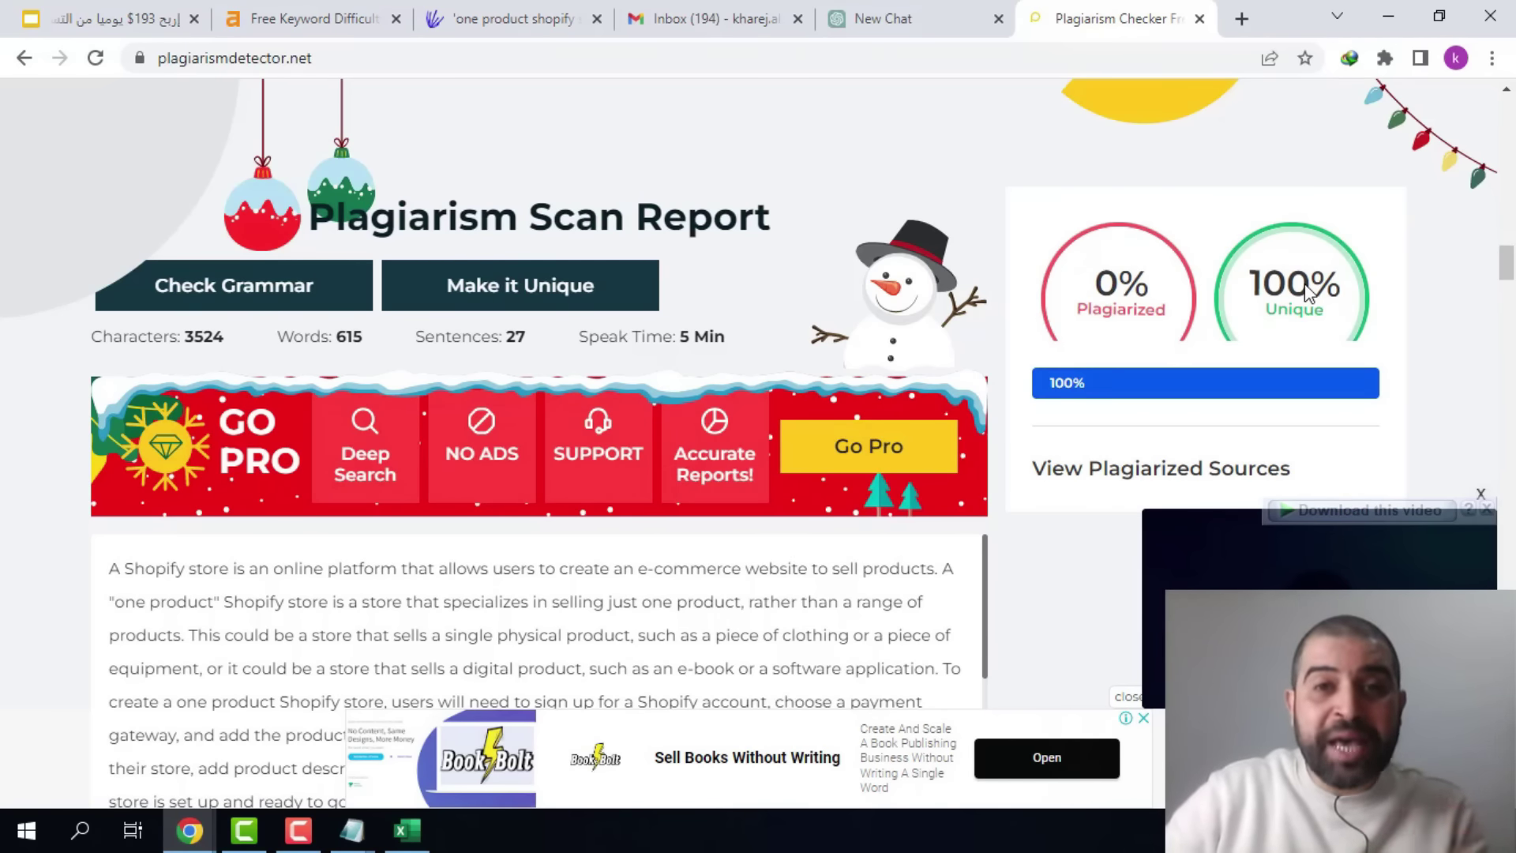
- Review the presentation's step list alongside the Notepad article and highlight "shopify store?" in the article's heading
key(alt+Tab)
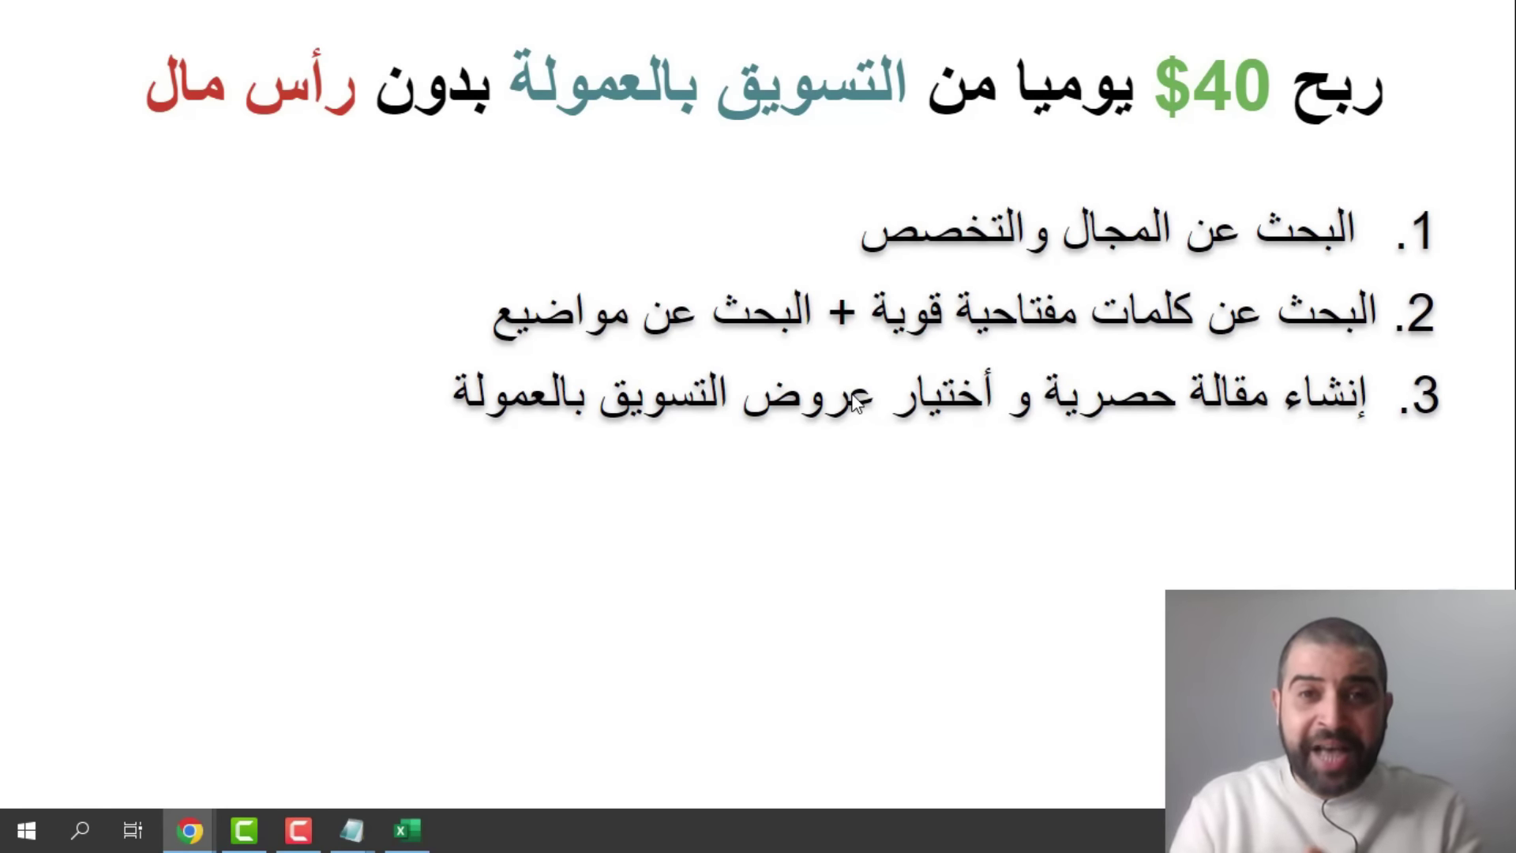
key(alt+Tab)
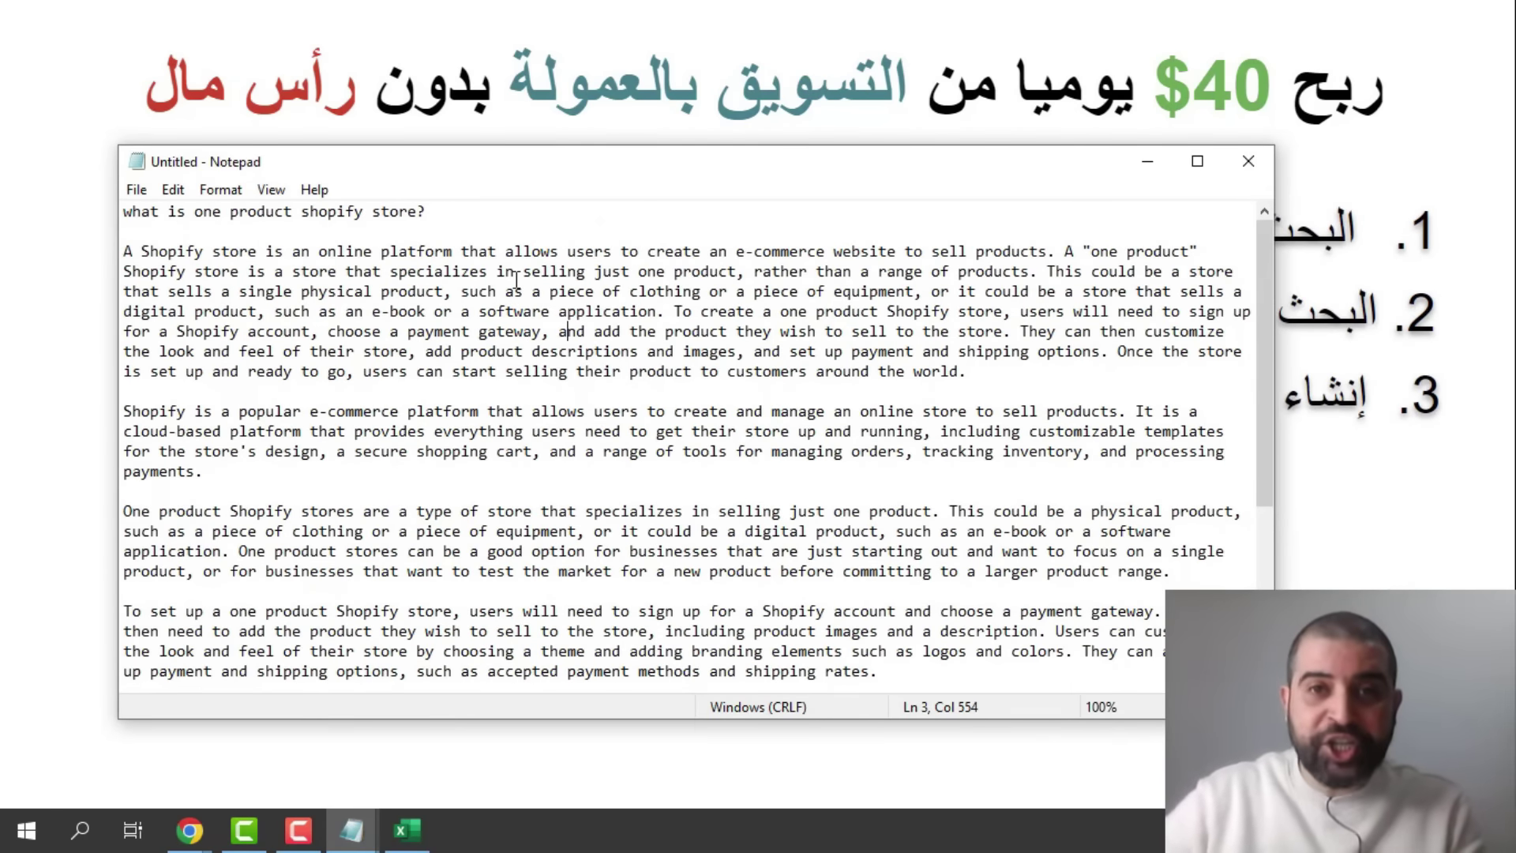
key(alt+Tab)
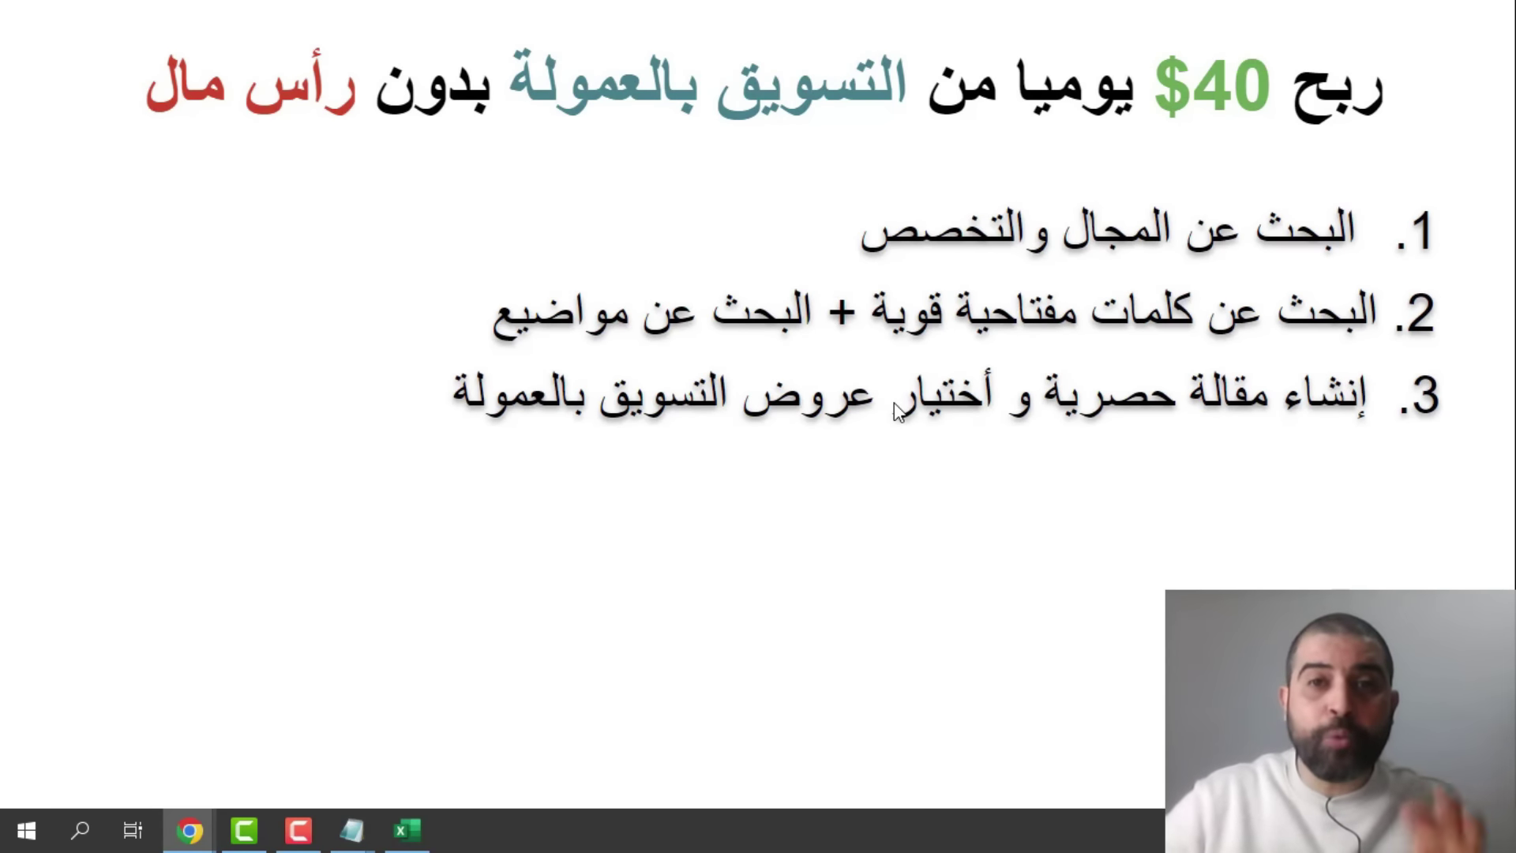
key(alt+Tab)
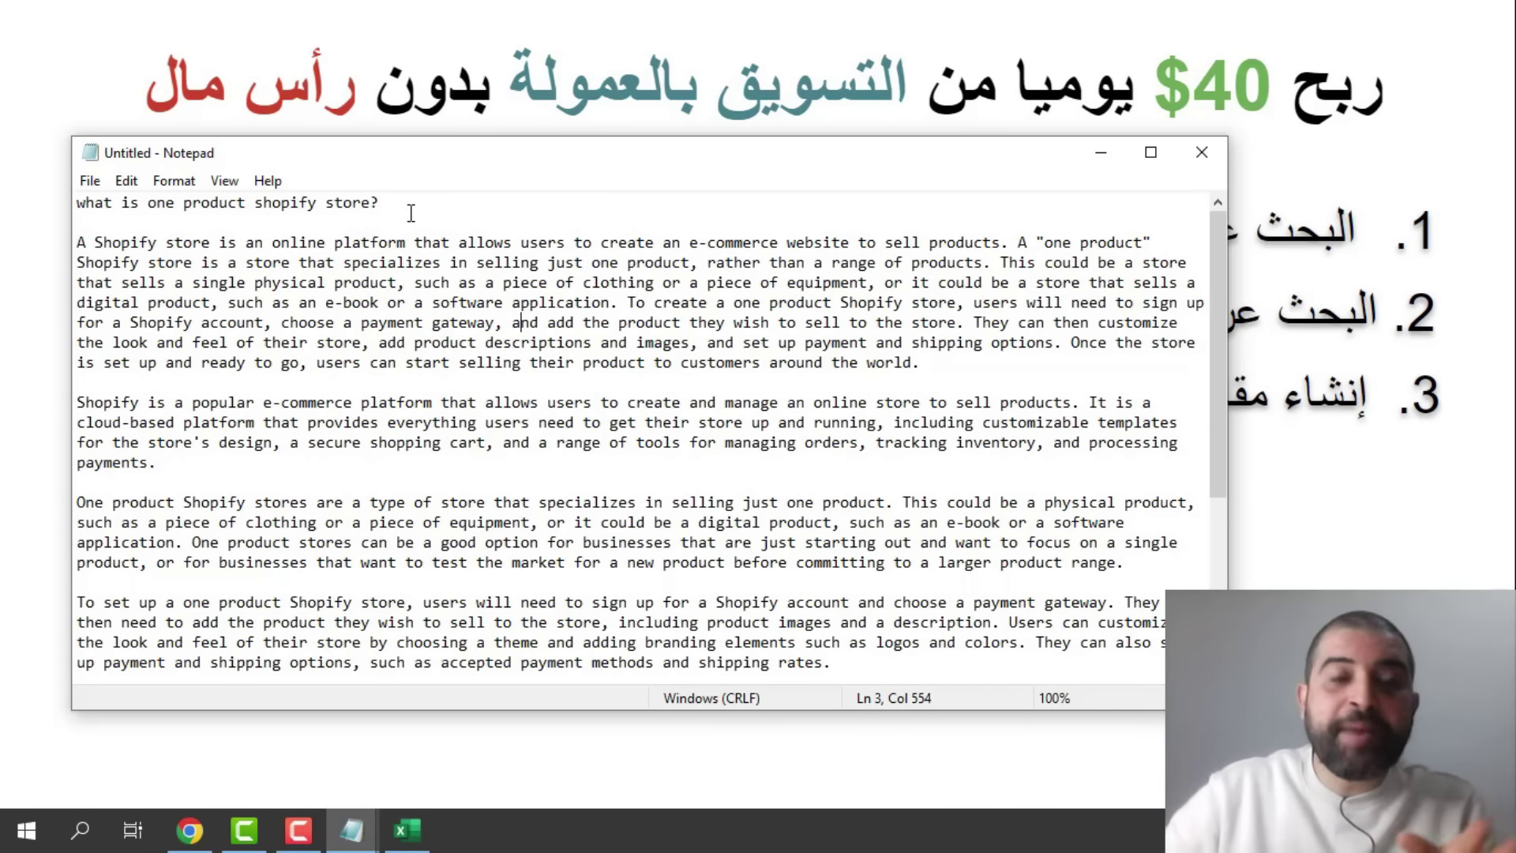
drag(411, 211, 254, 204)
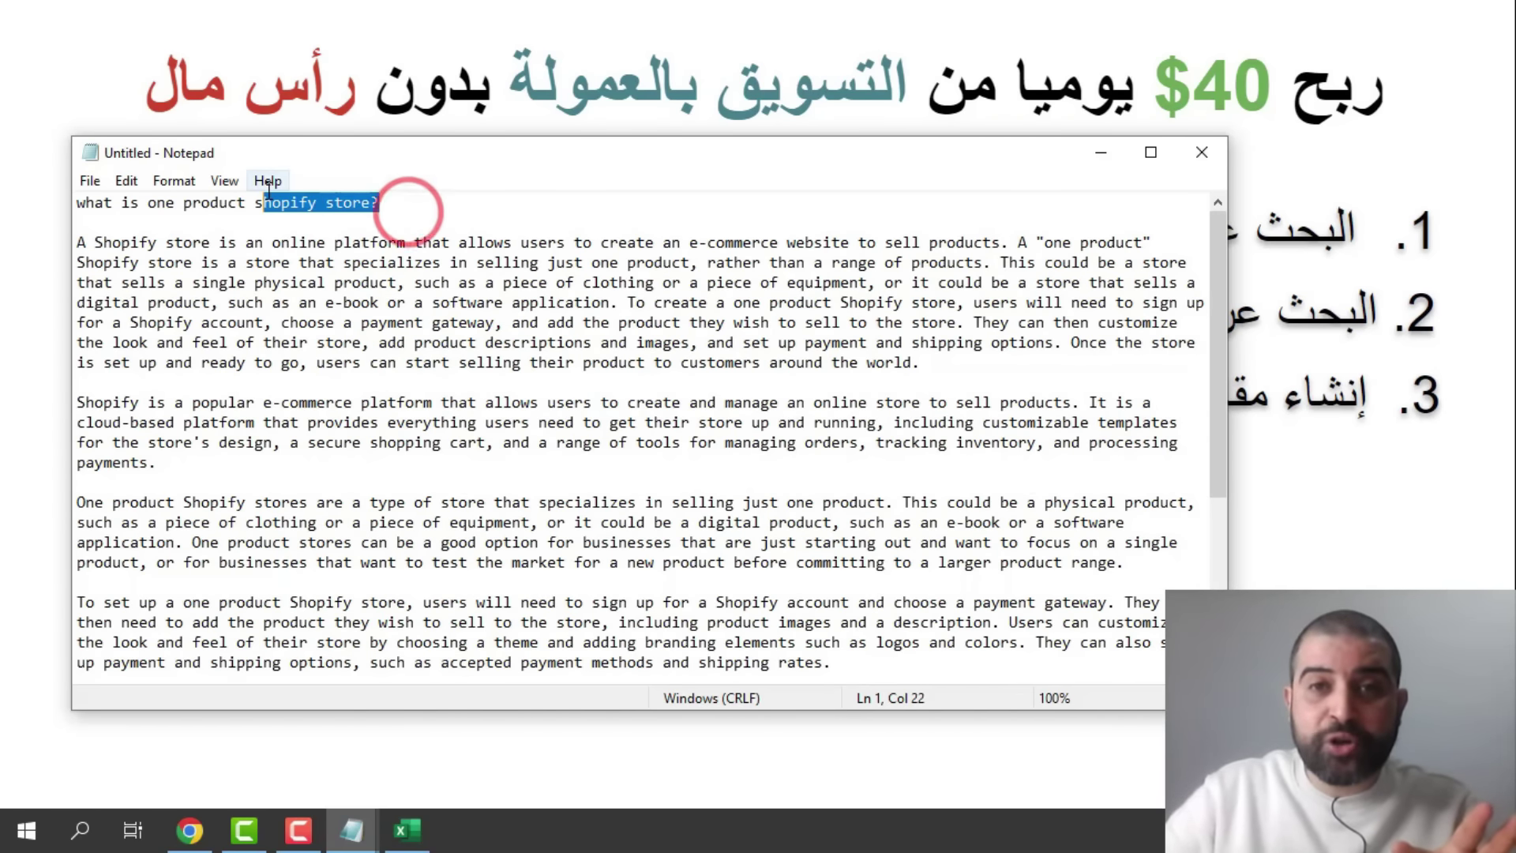
click(430, 197)
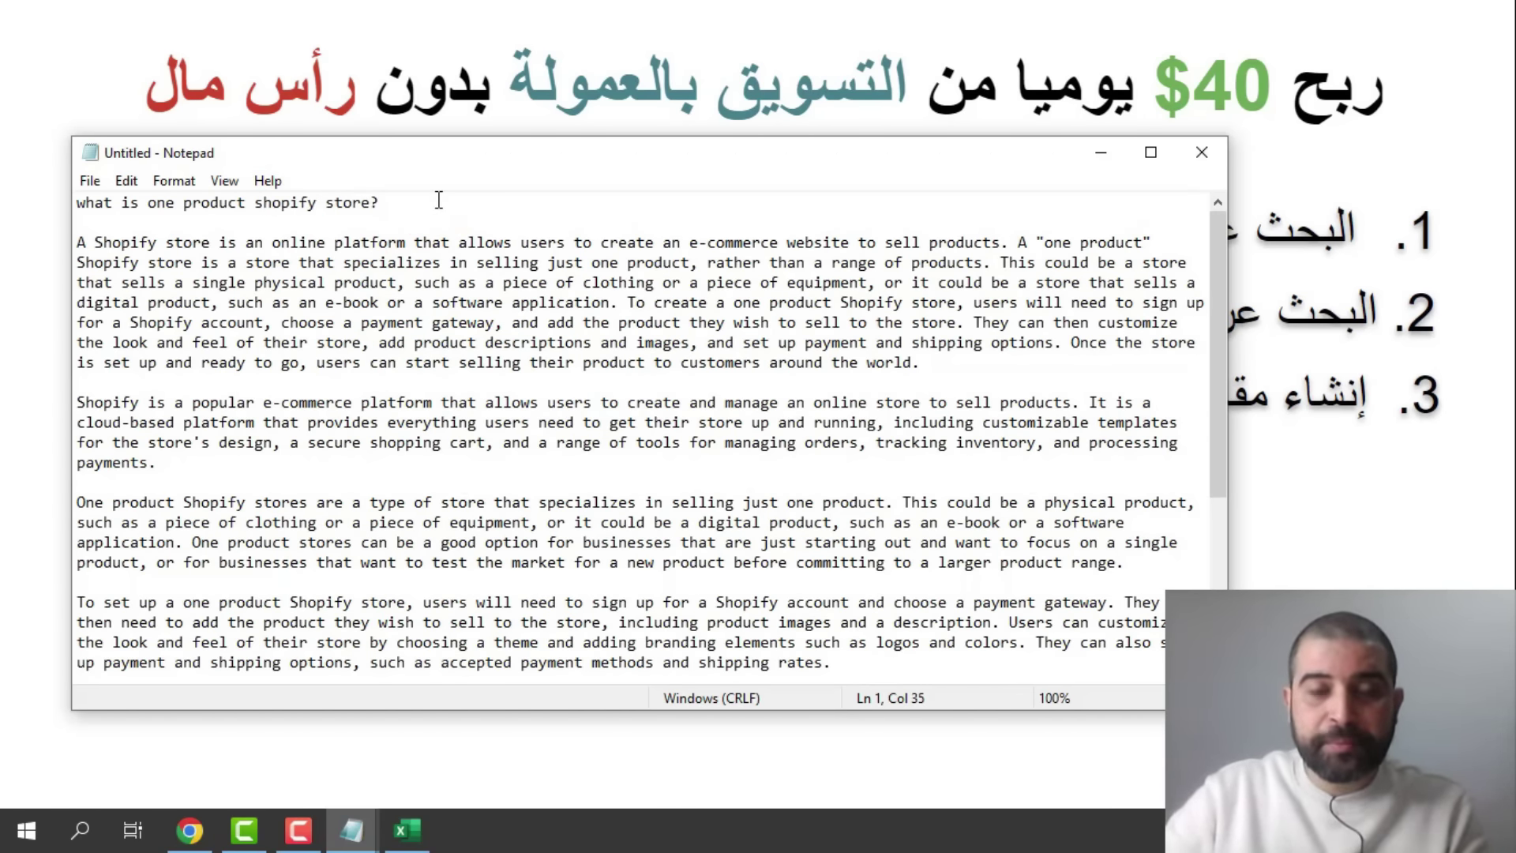
- Open the Affiliates application form from Shopify's website, examine its payout details and return to the Notepad article
key(alt+Tab)
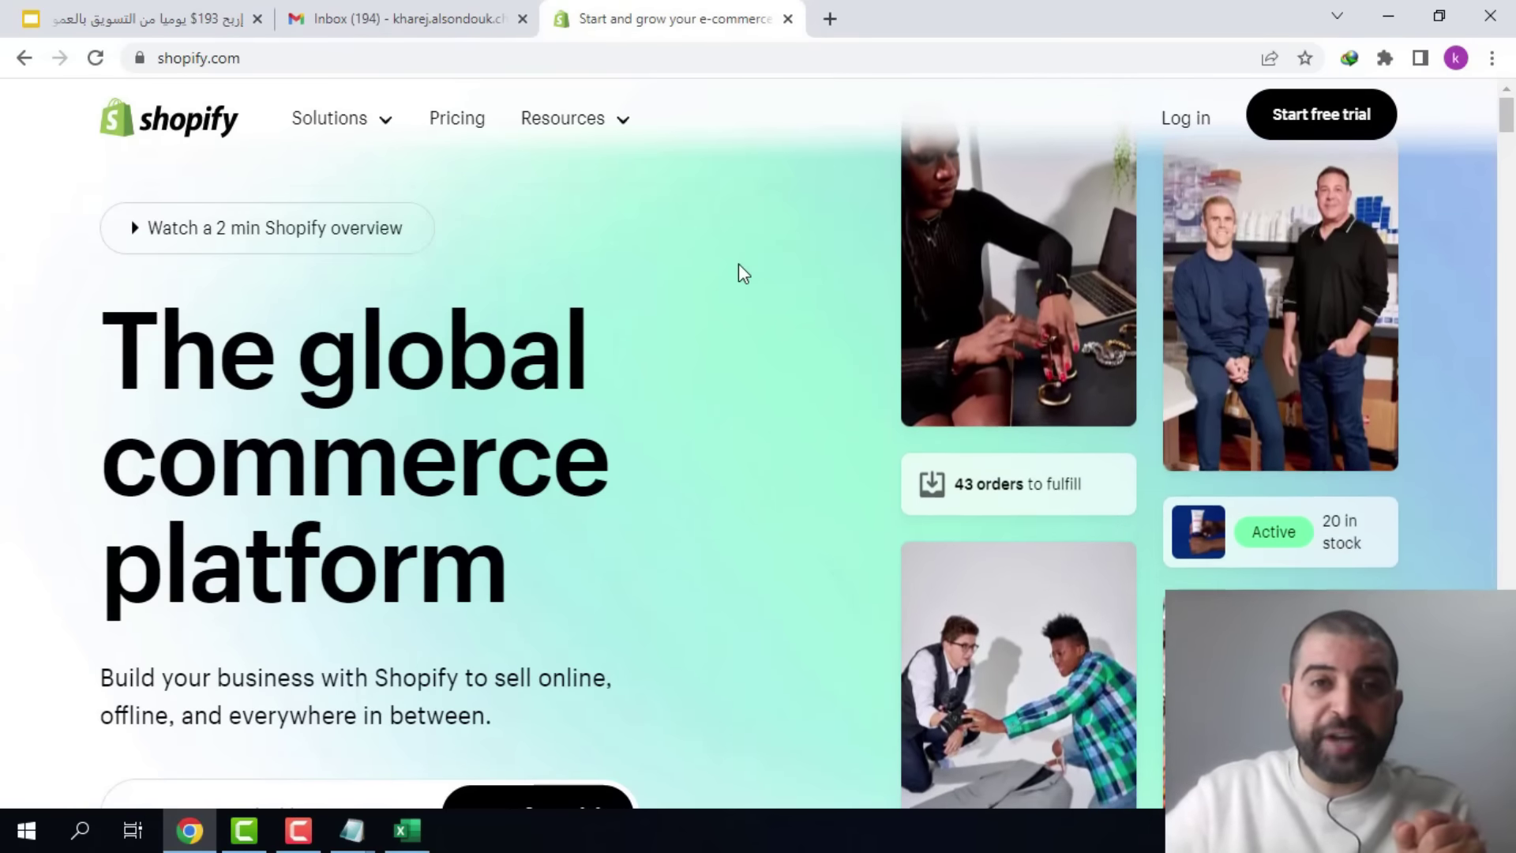
scroll(743, 273, down, 15)
scroll(743, 272, down, 20)
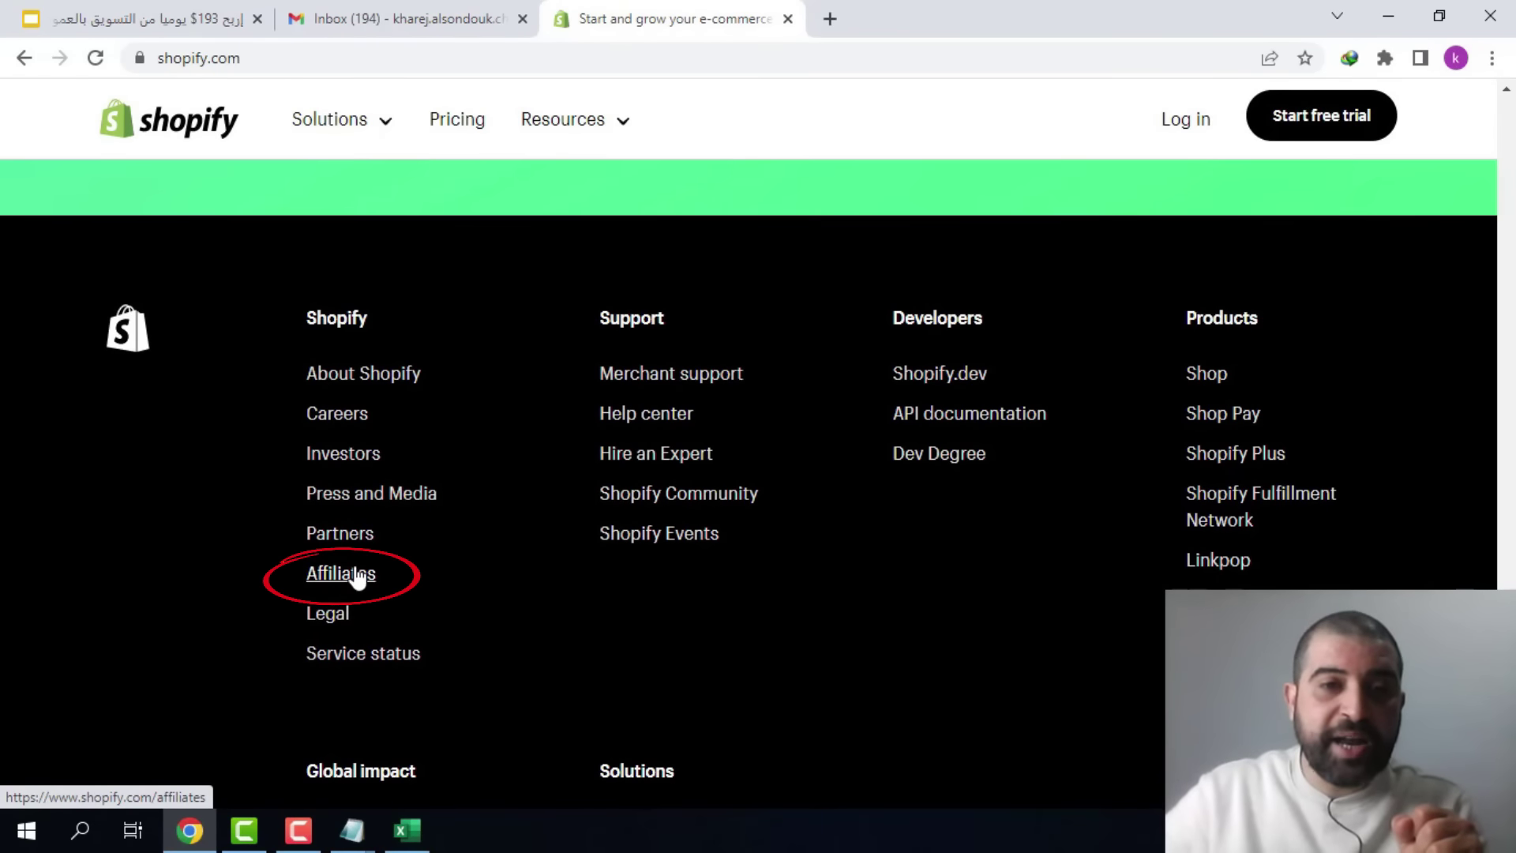
click(358, 577)
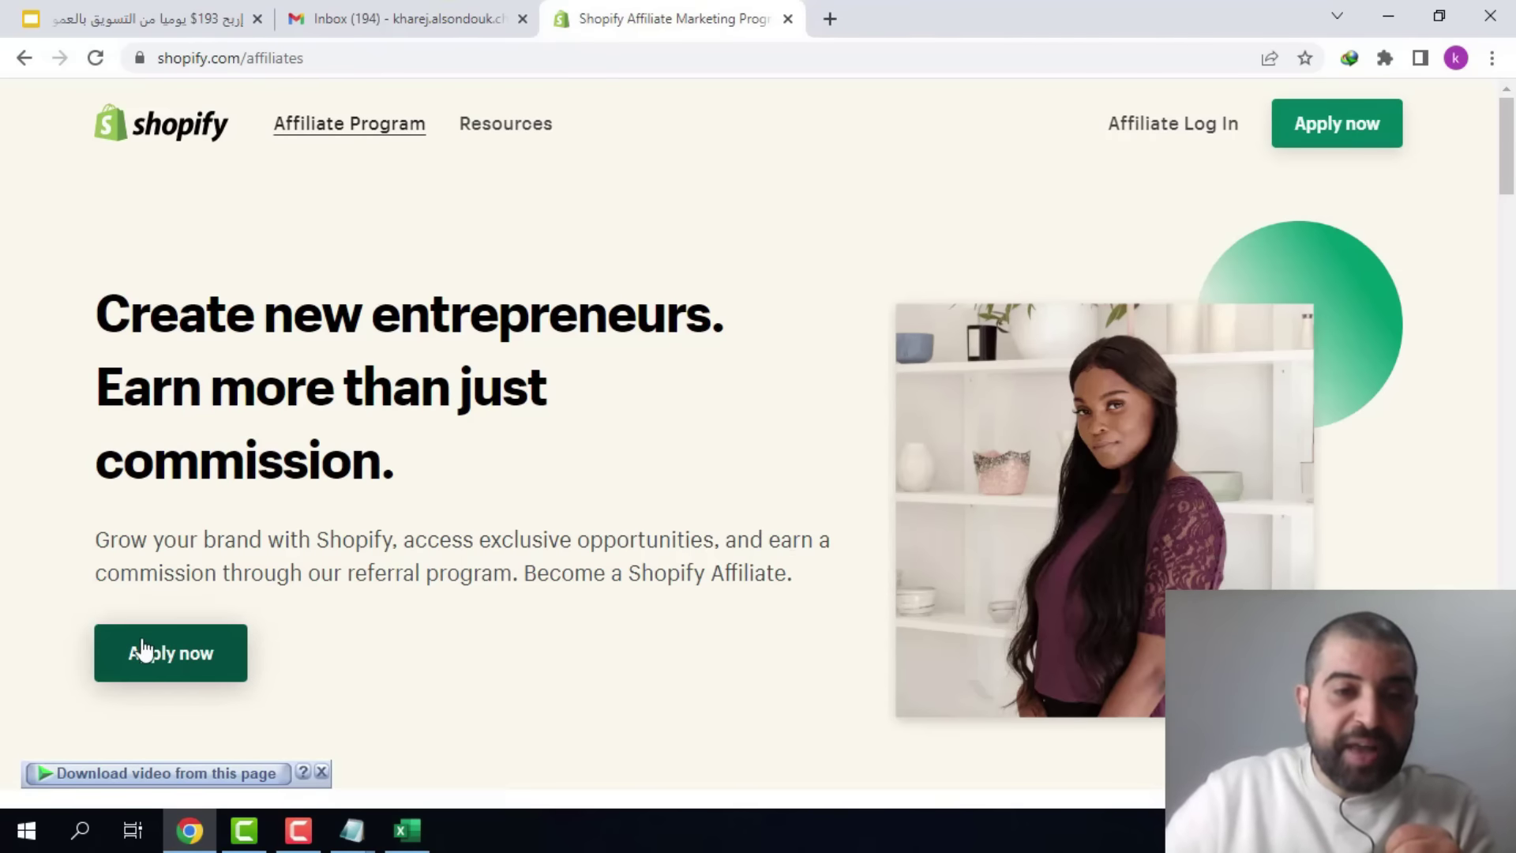
click(193, 653)
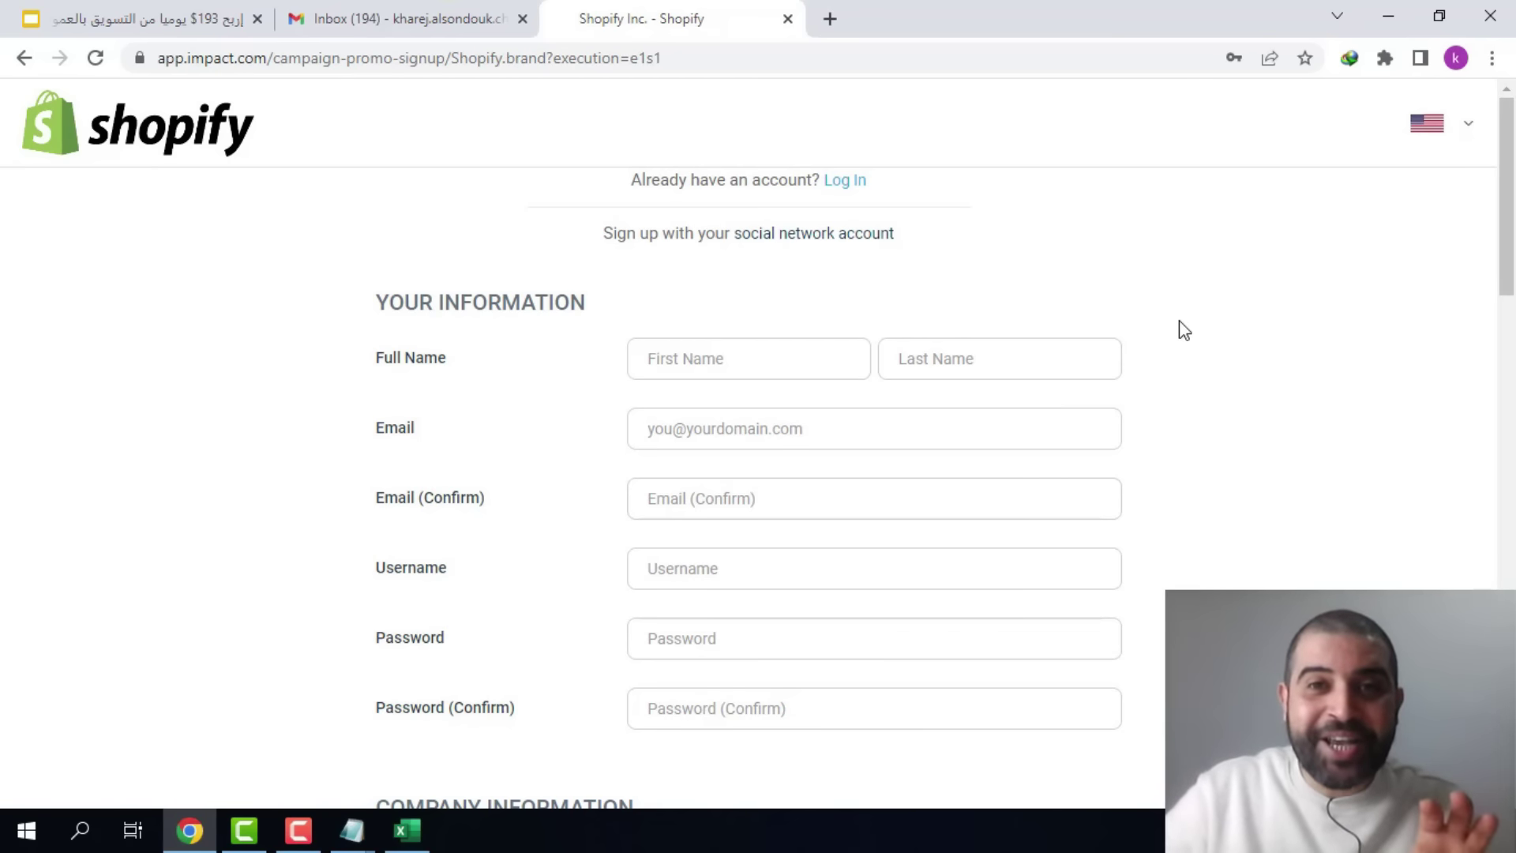
scroll(1184, 330, down, 20)
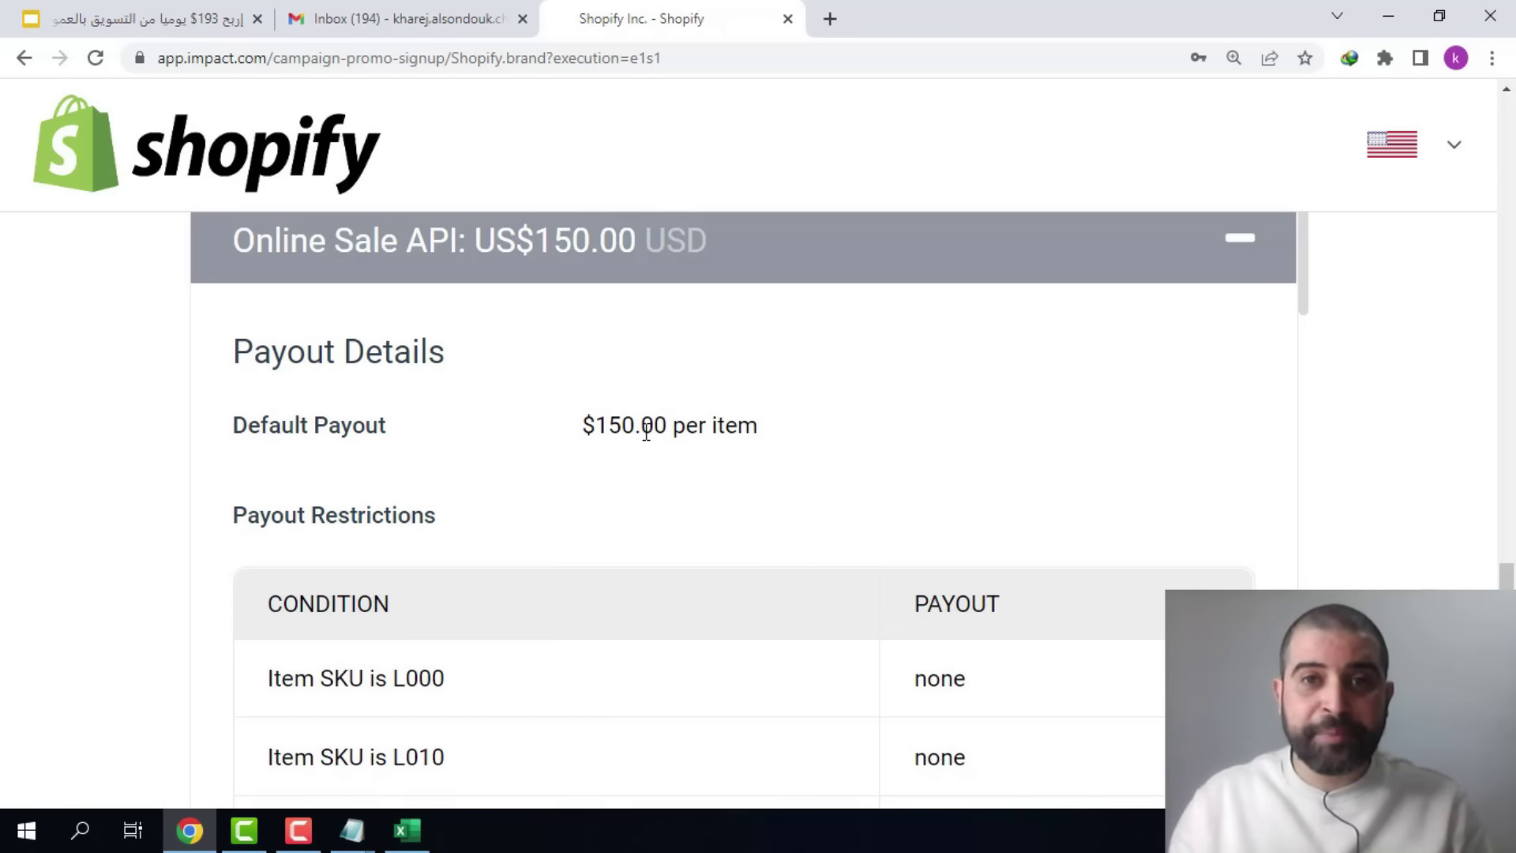
key(alt+Tab)
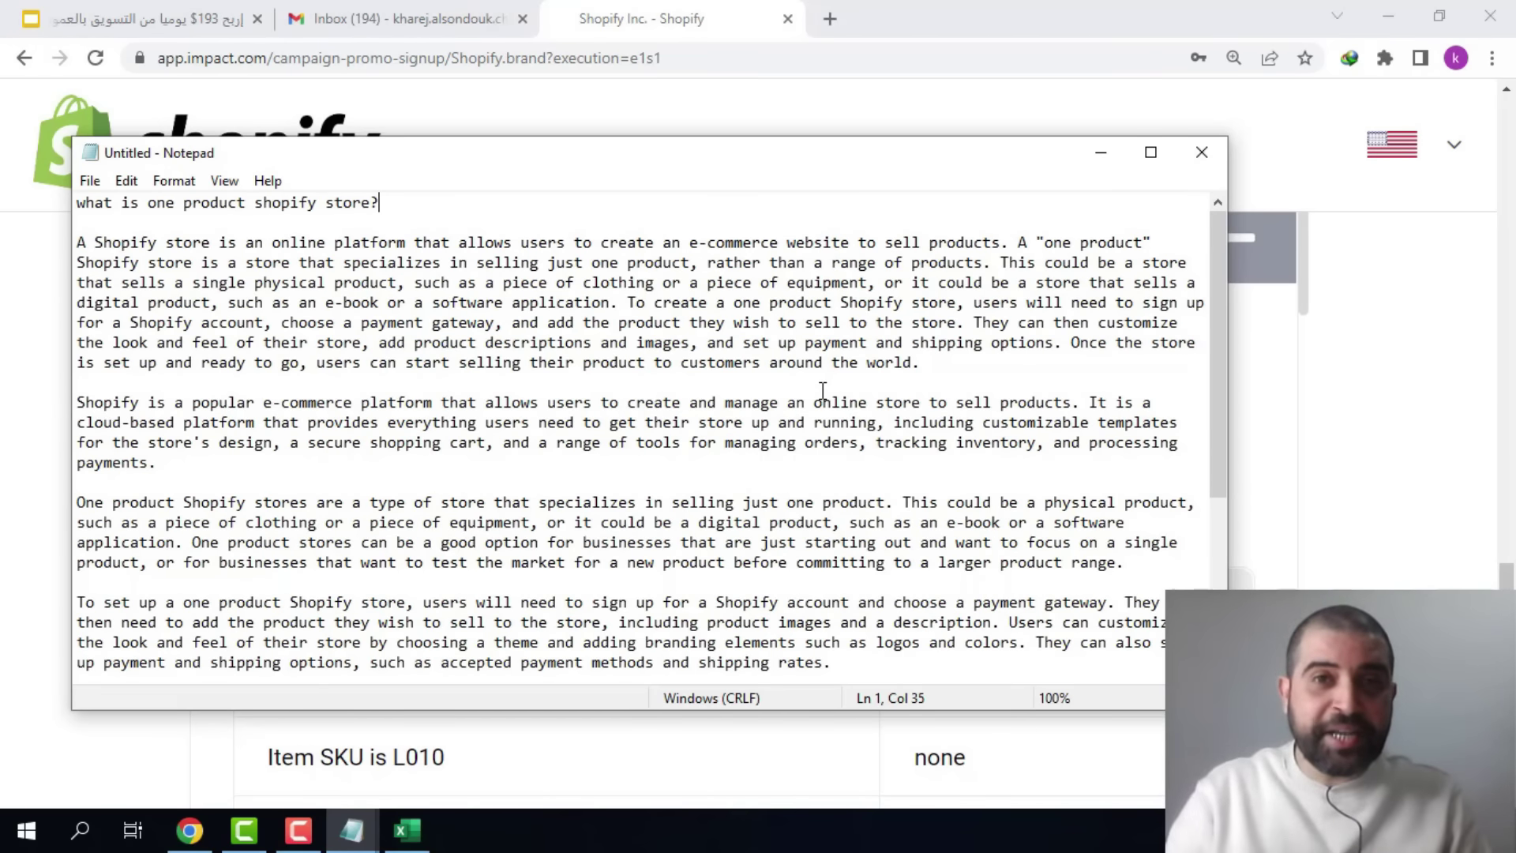
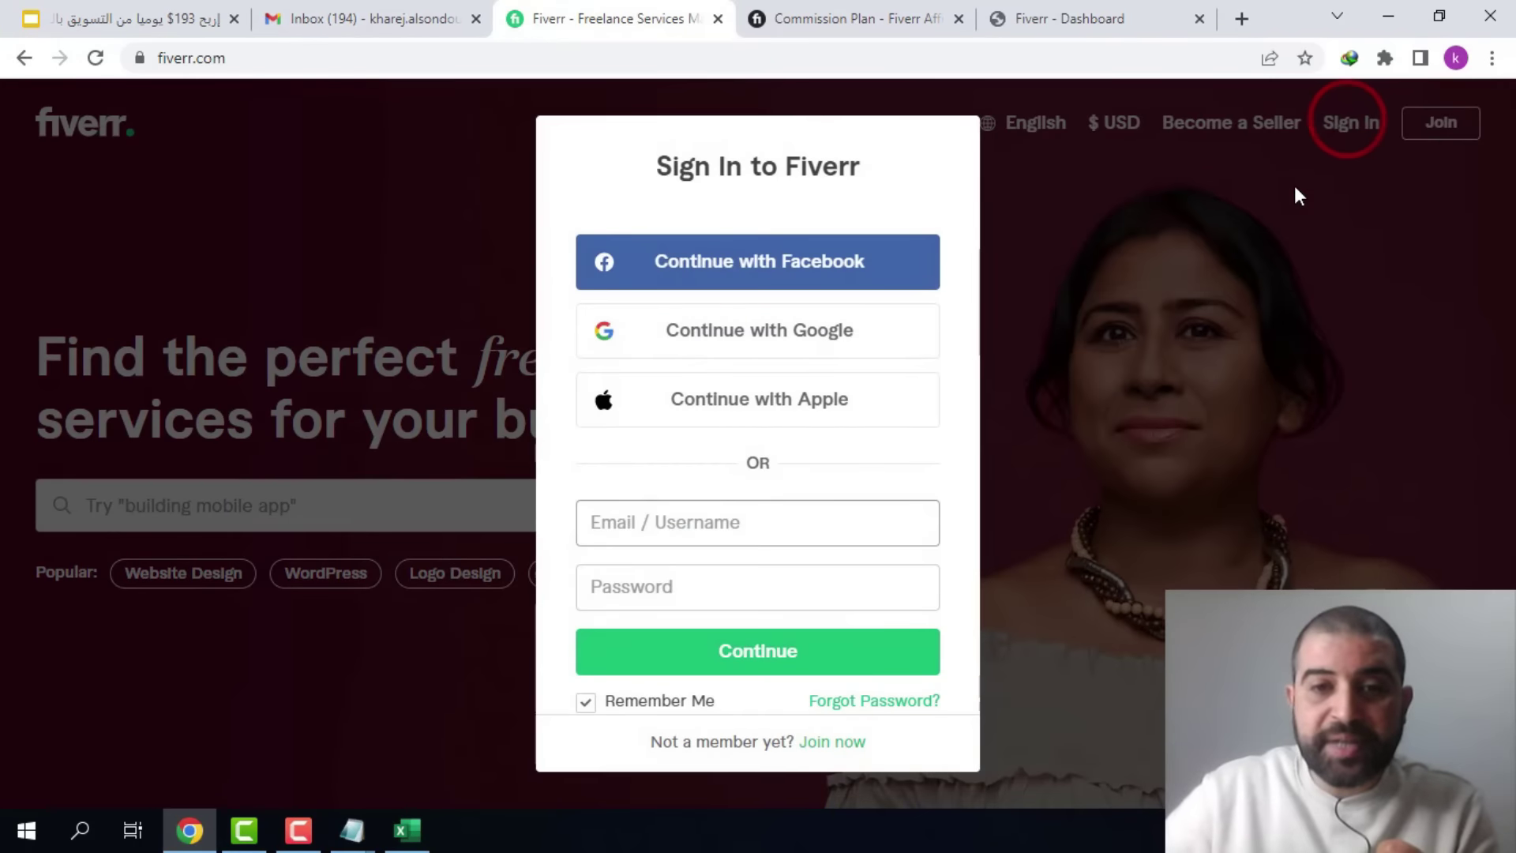
- Sign in to Fiverr and search its services for "shopify"
click(772, 652)
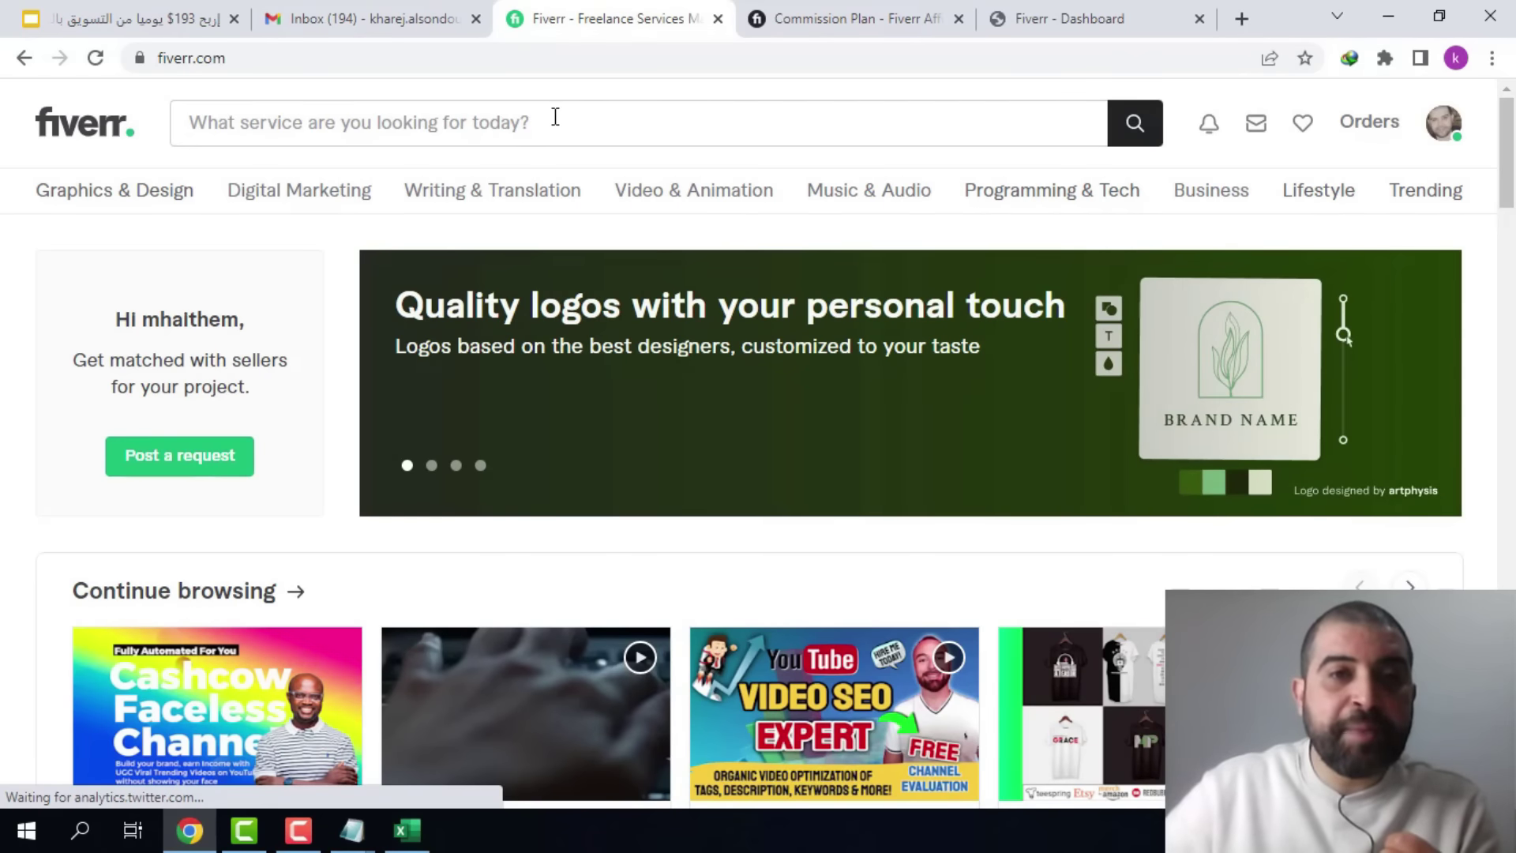
click(555, 117)
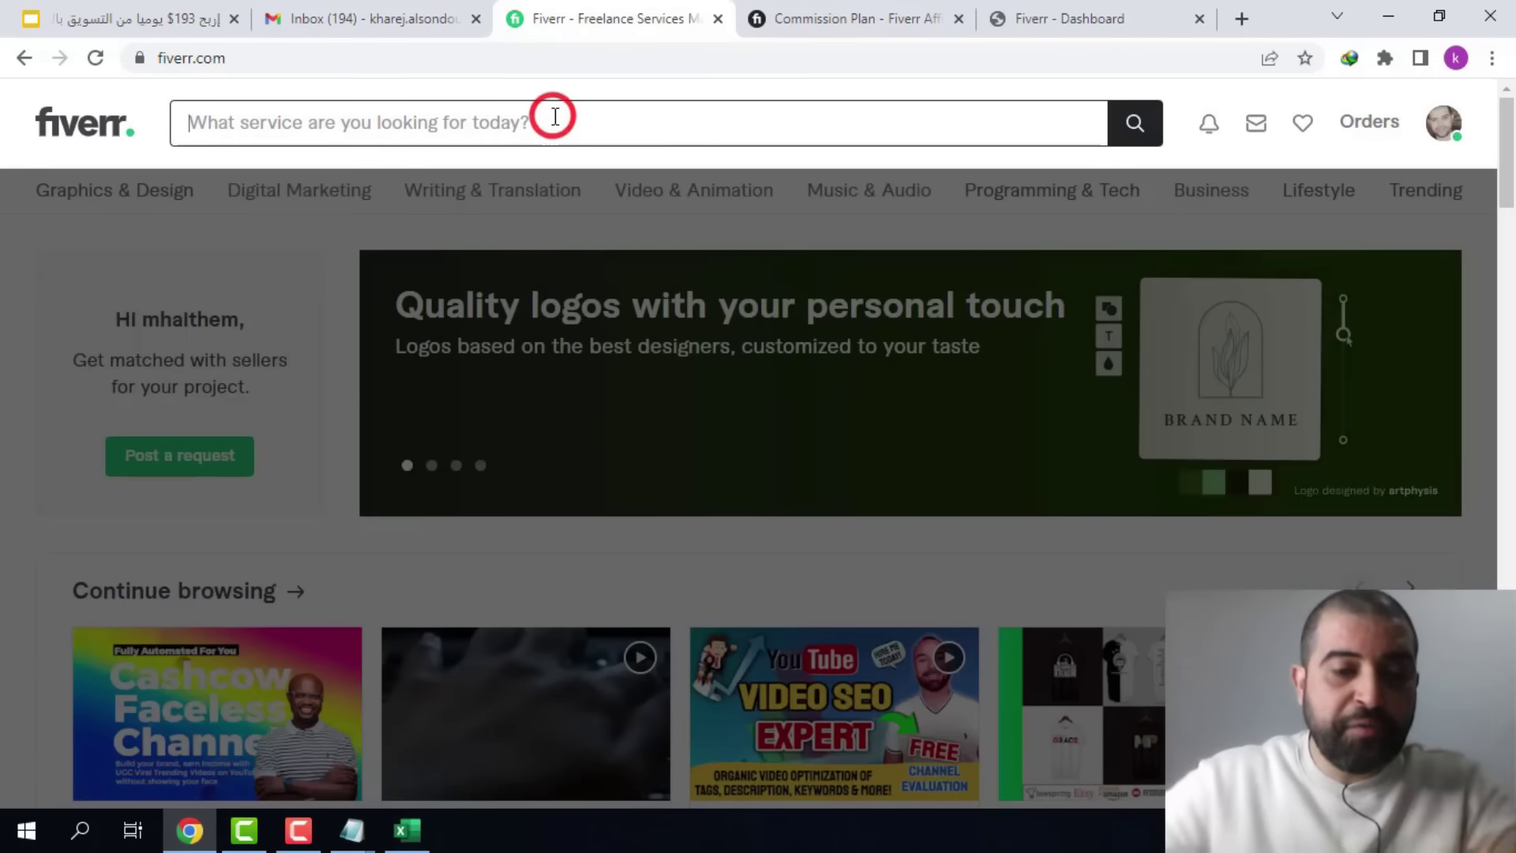
text(shopify)
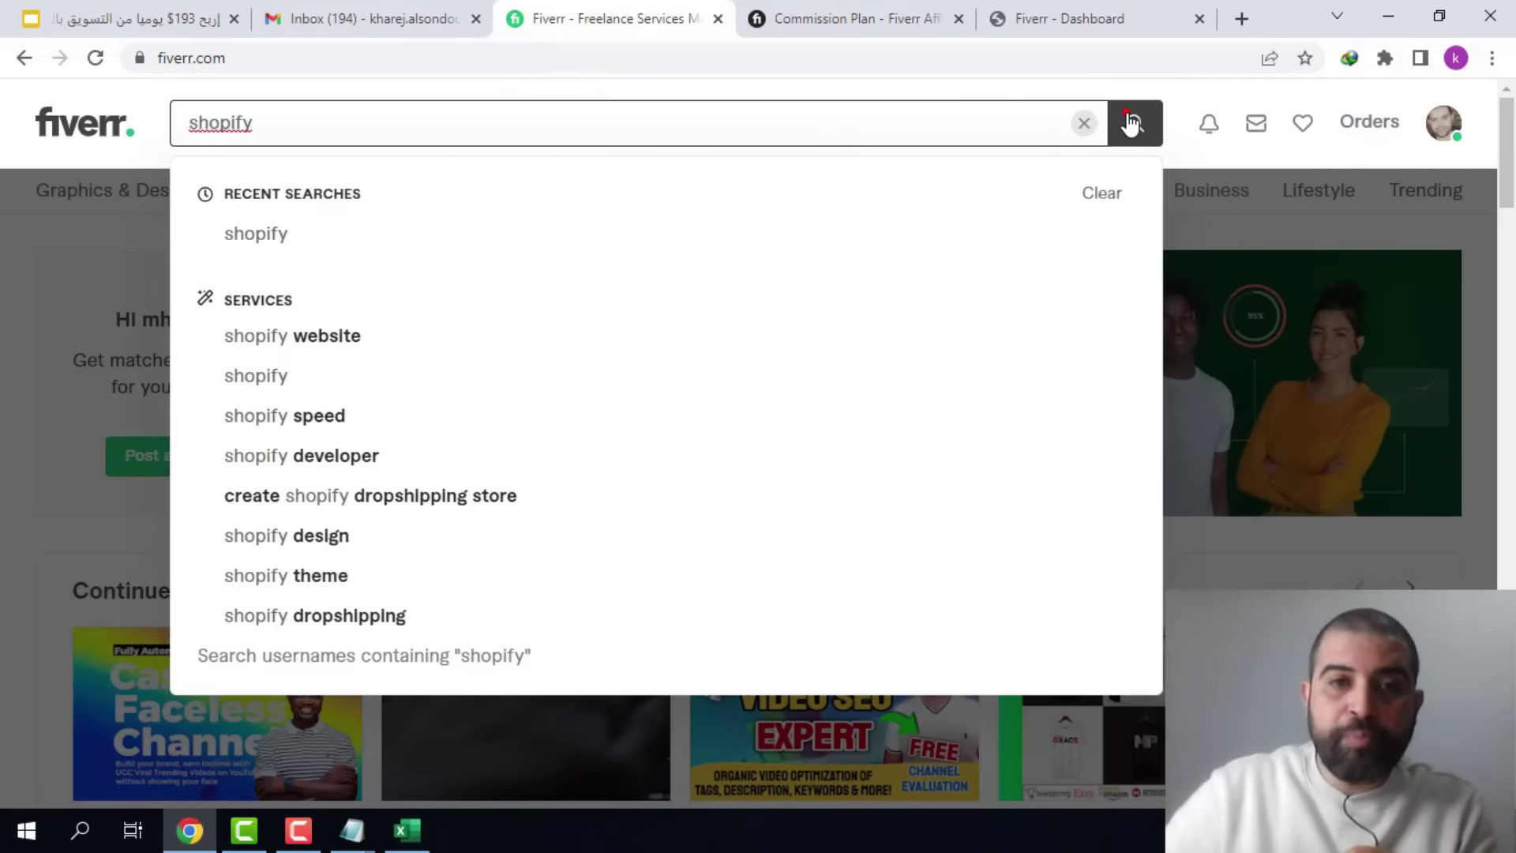
click(1130, 122)
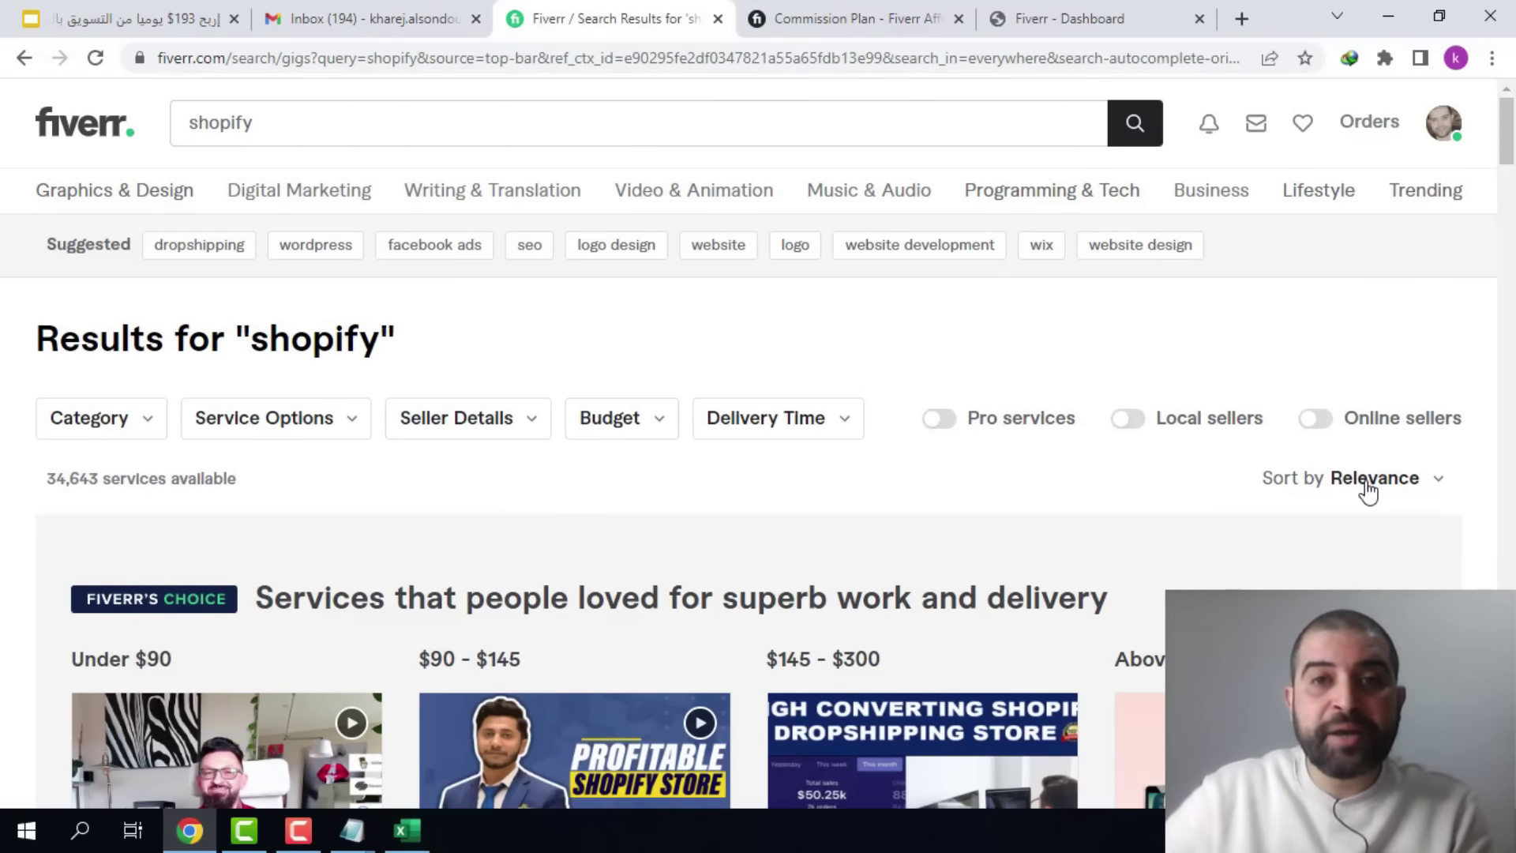
- Re-sort the Fiverr results, compare them with the article topic and open the $100 "I will create a one product shopify dropshipping store" gig
click(1369, 483)
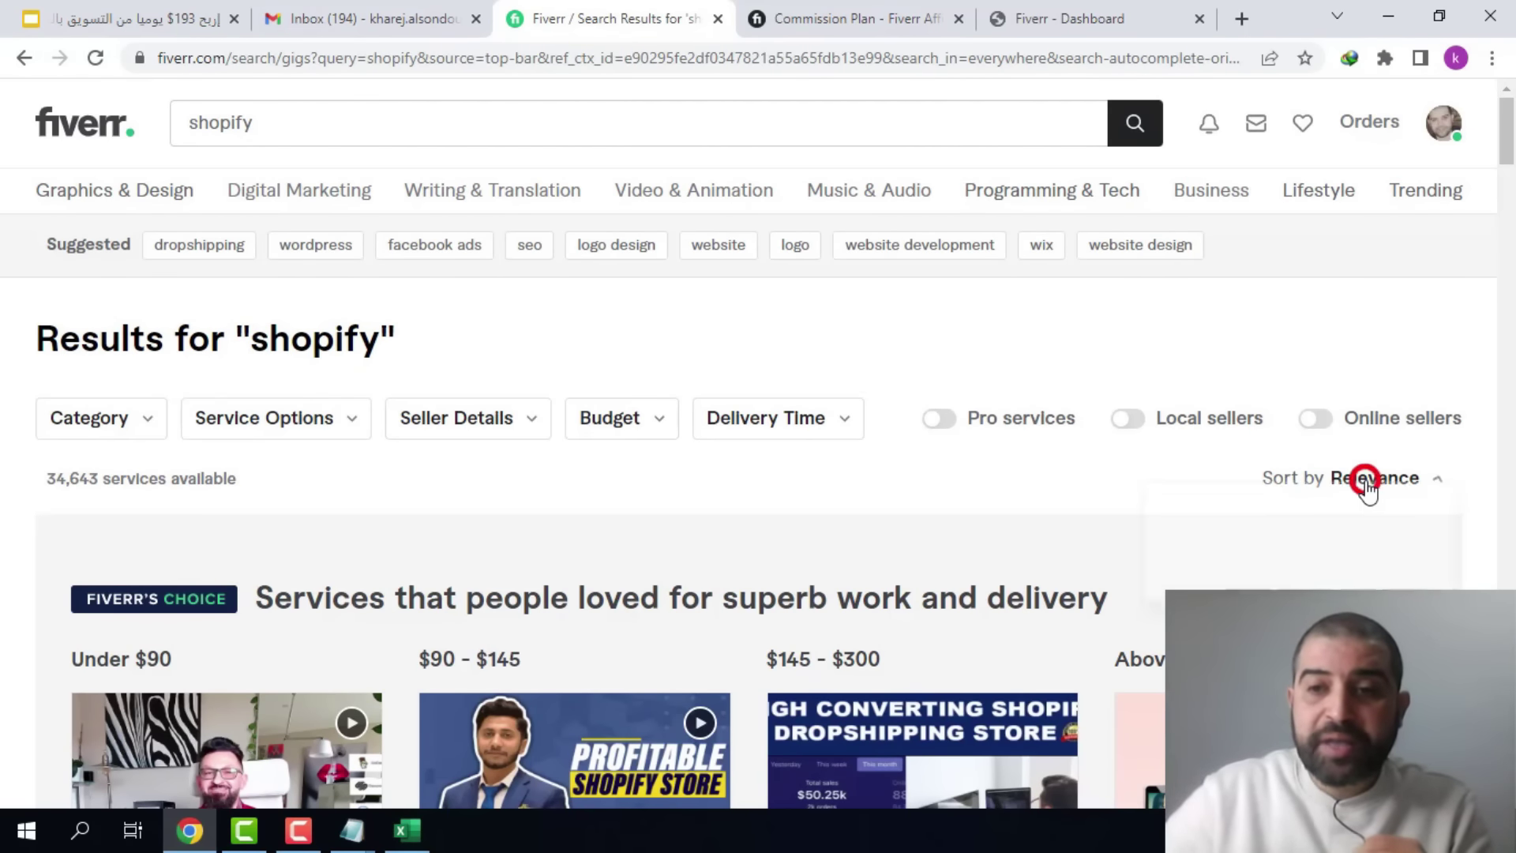
click(1236, 548)
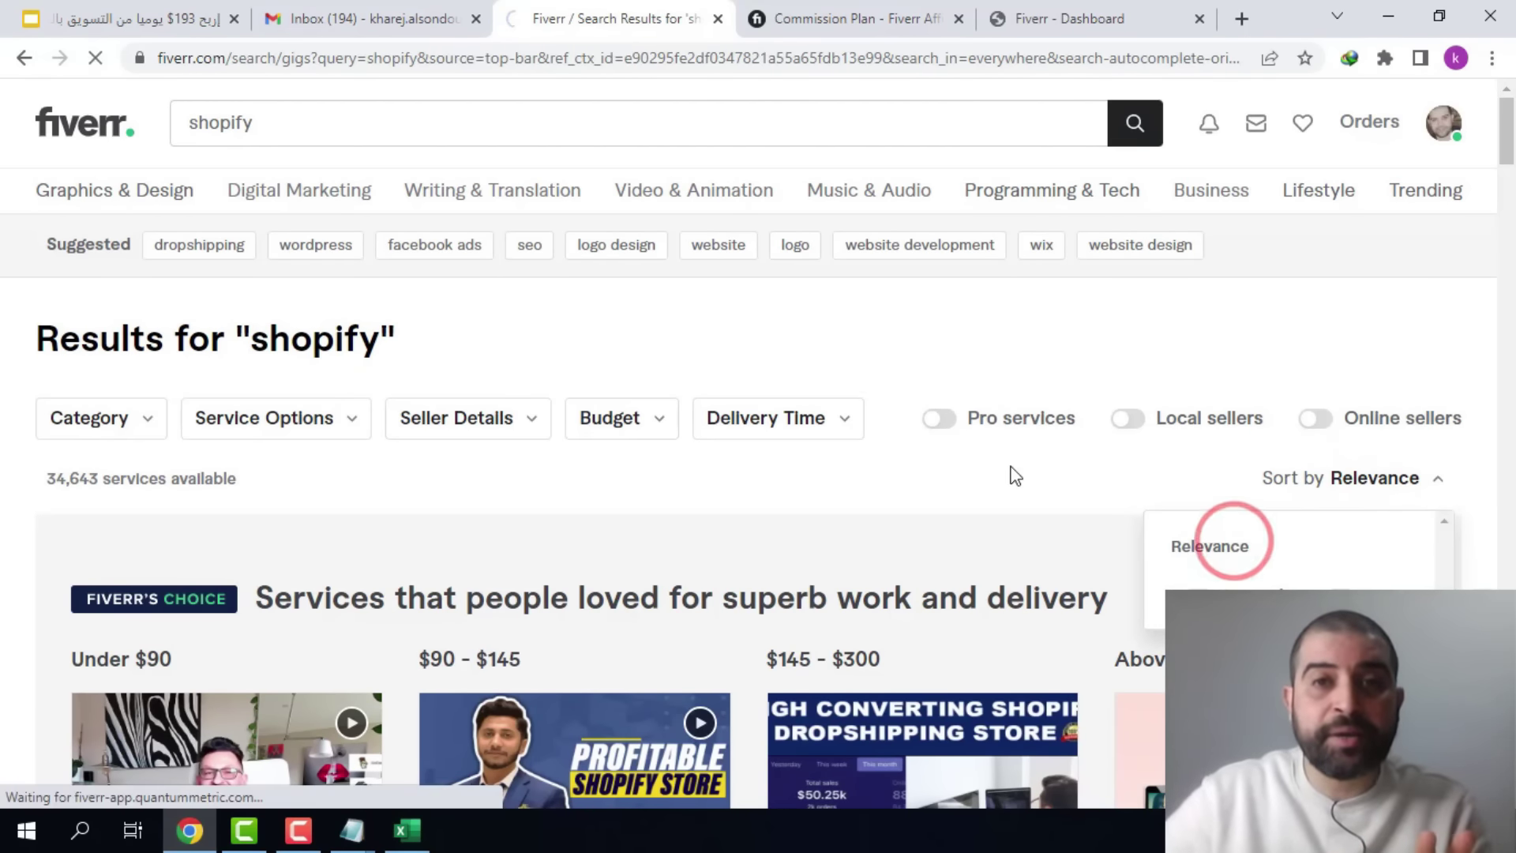
scroll(261, 460, down, 15)
mouse_move(260, 460)
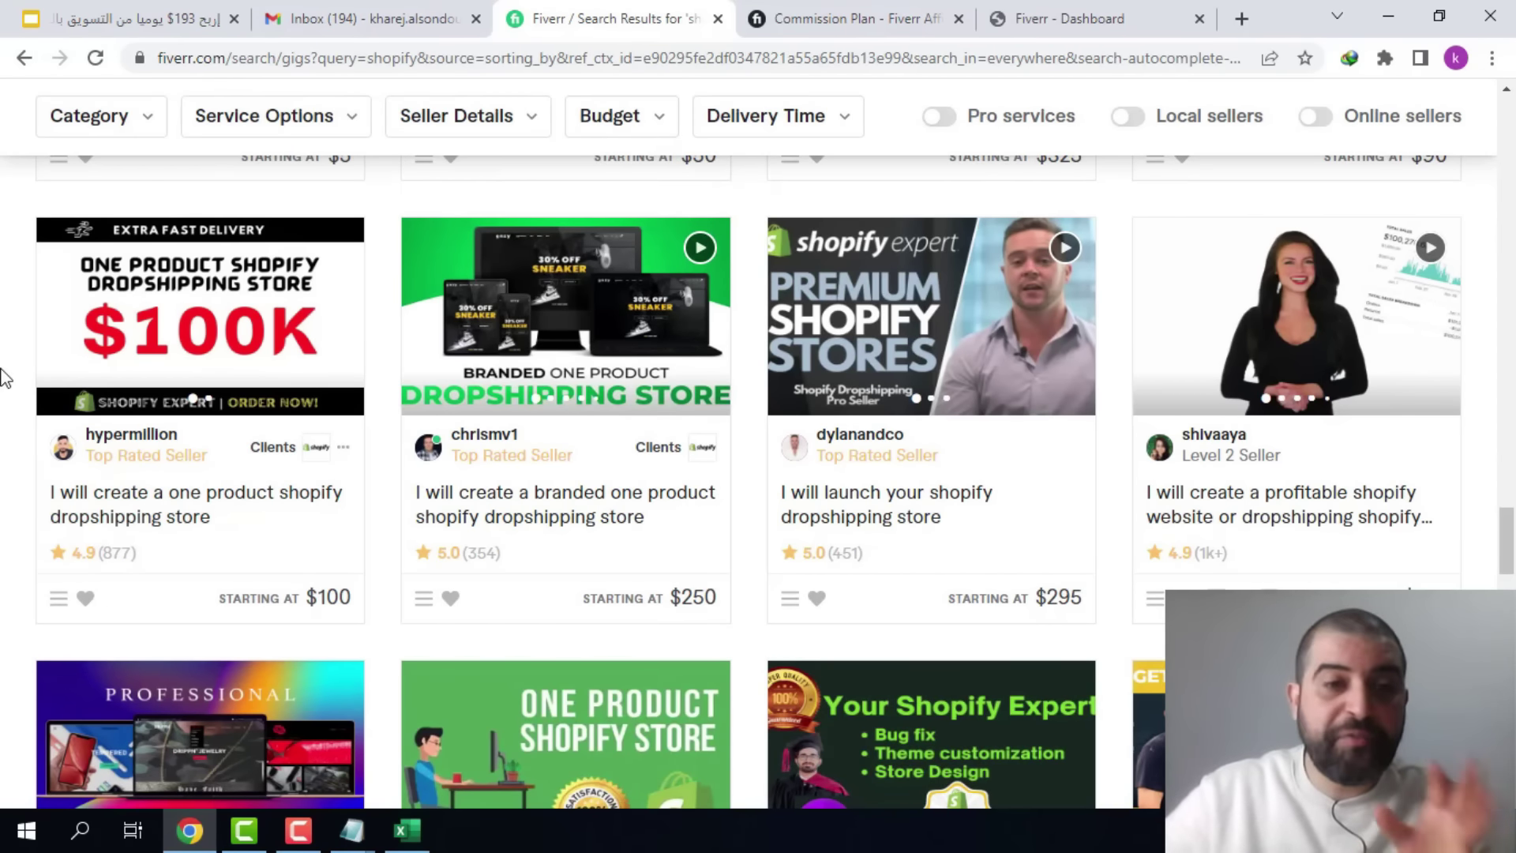
key(alt+Tab)
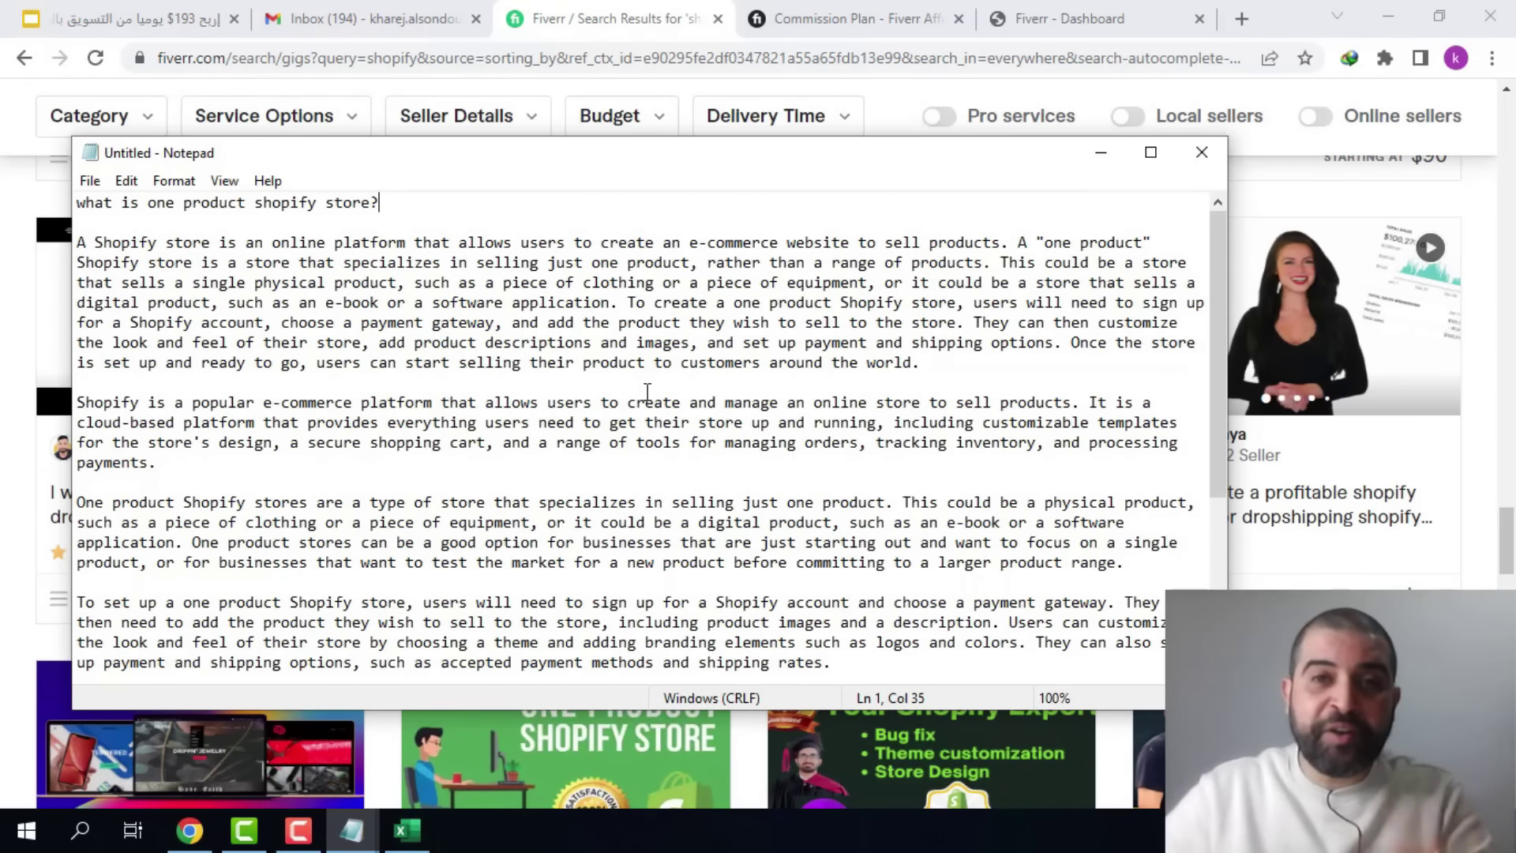
click(1098, 154)
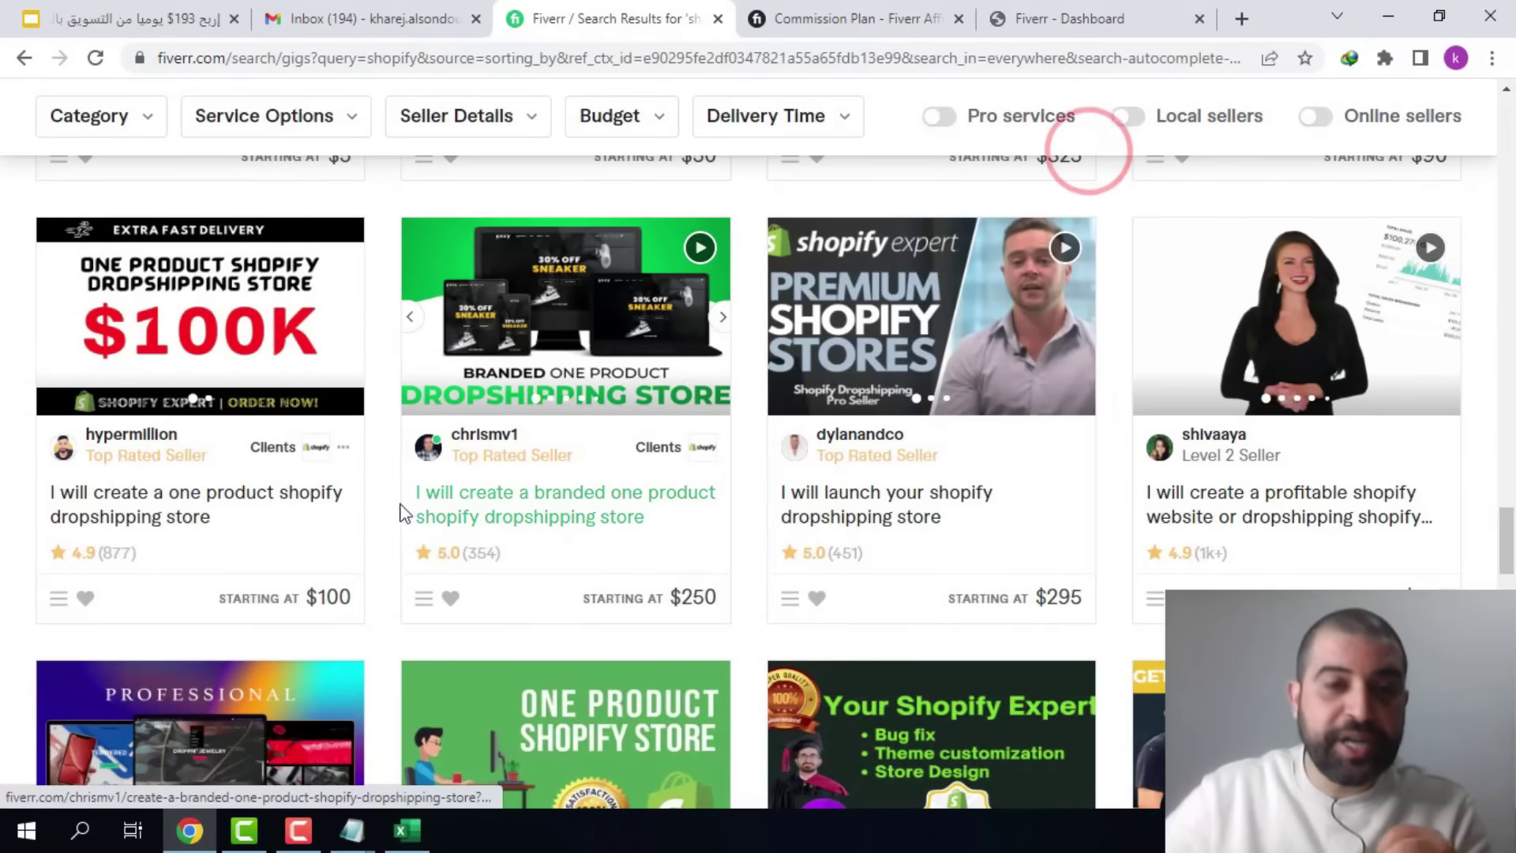
click(203, 333)
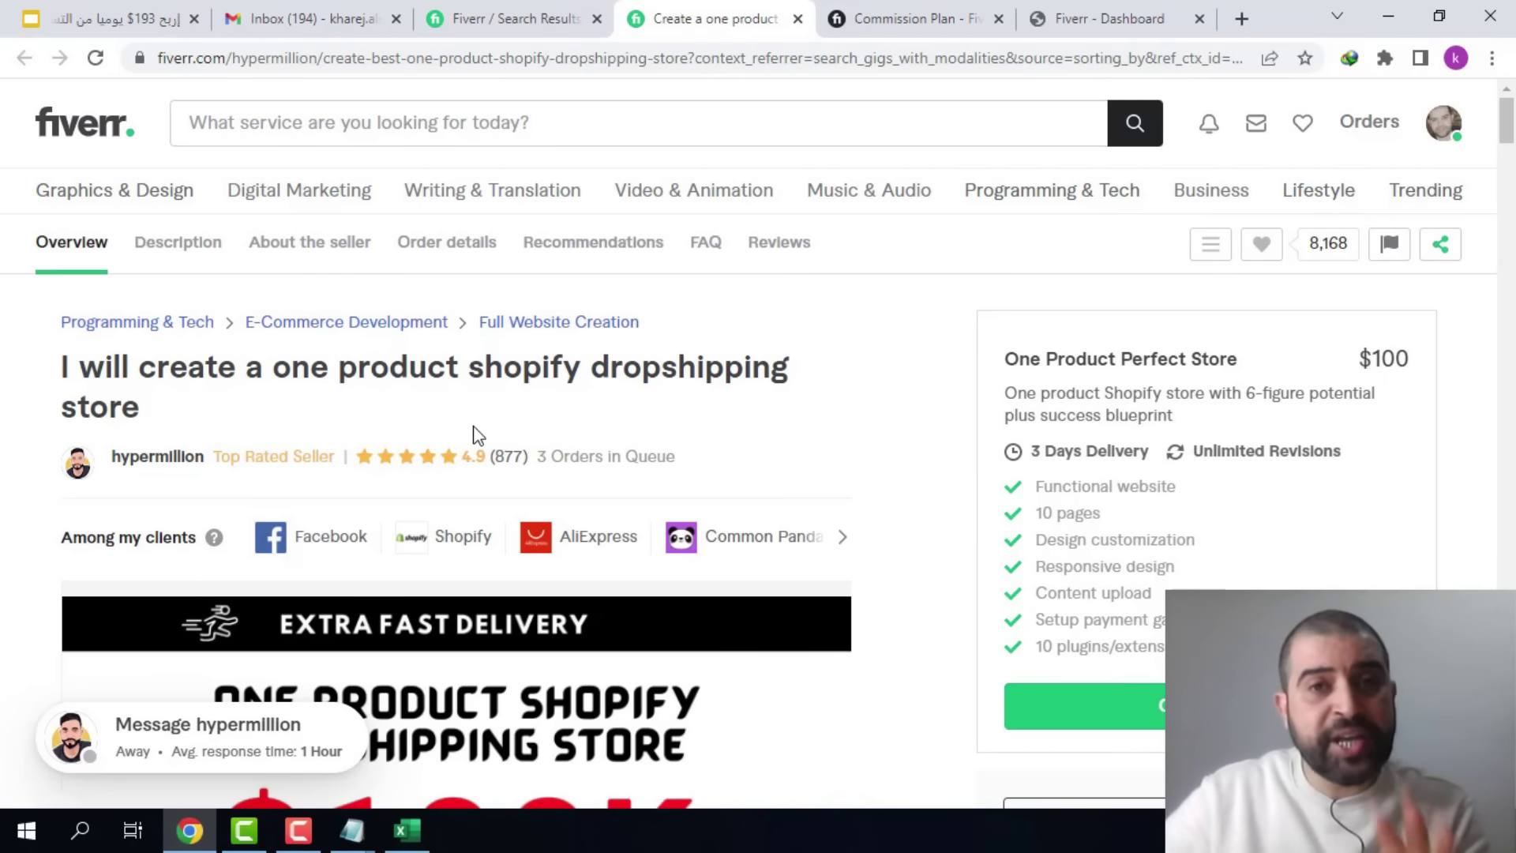
- Copy the gig's web address only up to the question mark, leaving out the tracking parameters
click(385, 57)
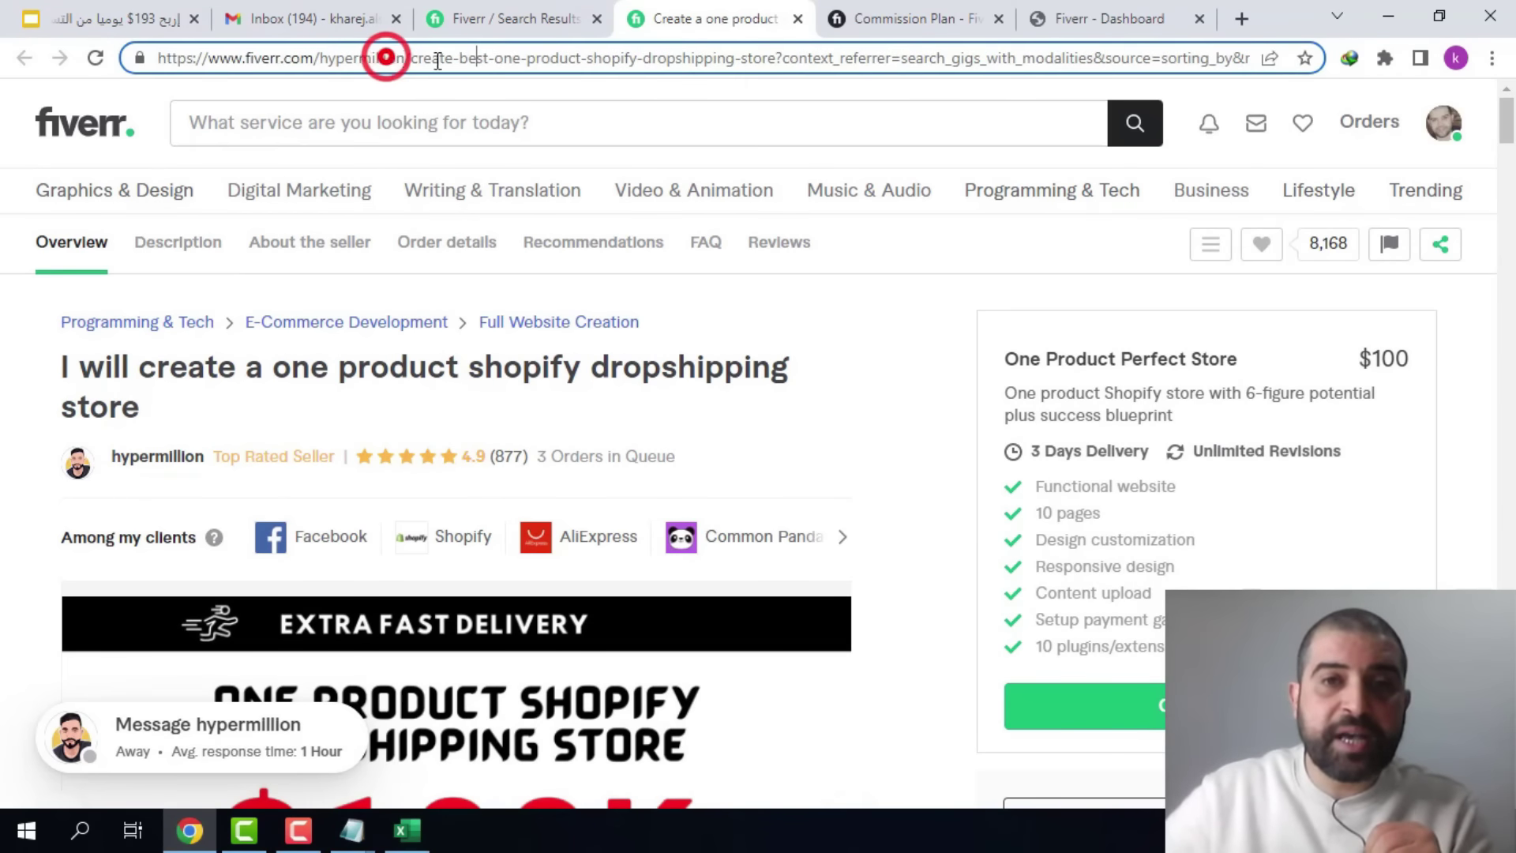
drag(774, 57, 158, 60)
right_click(300, 59)
click(328, 181)
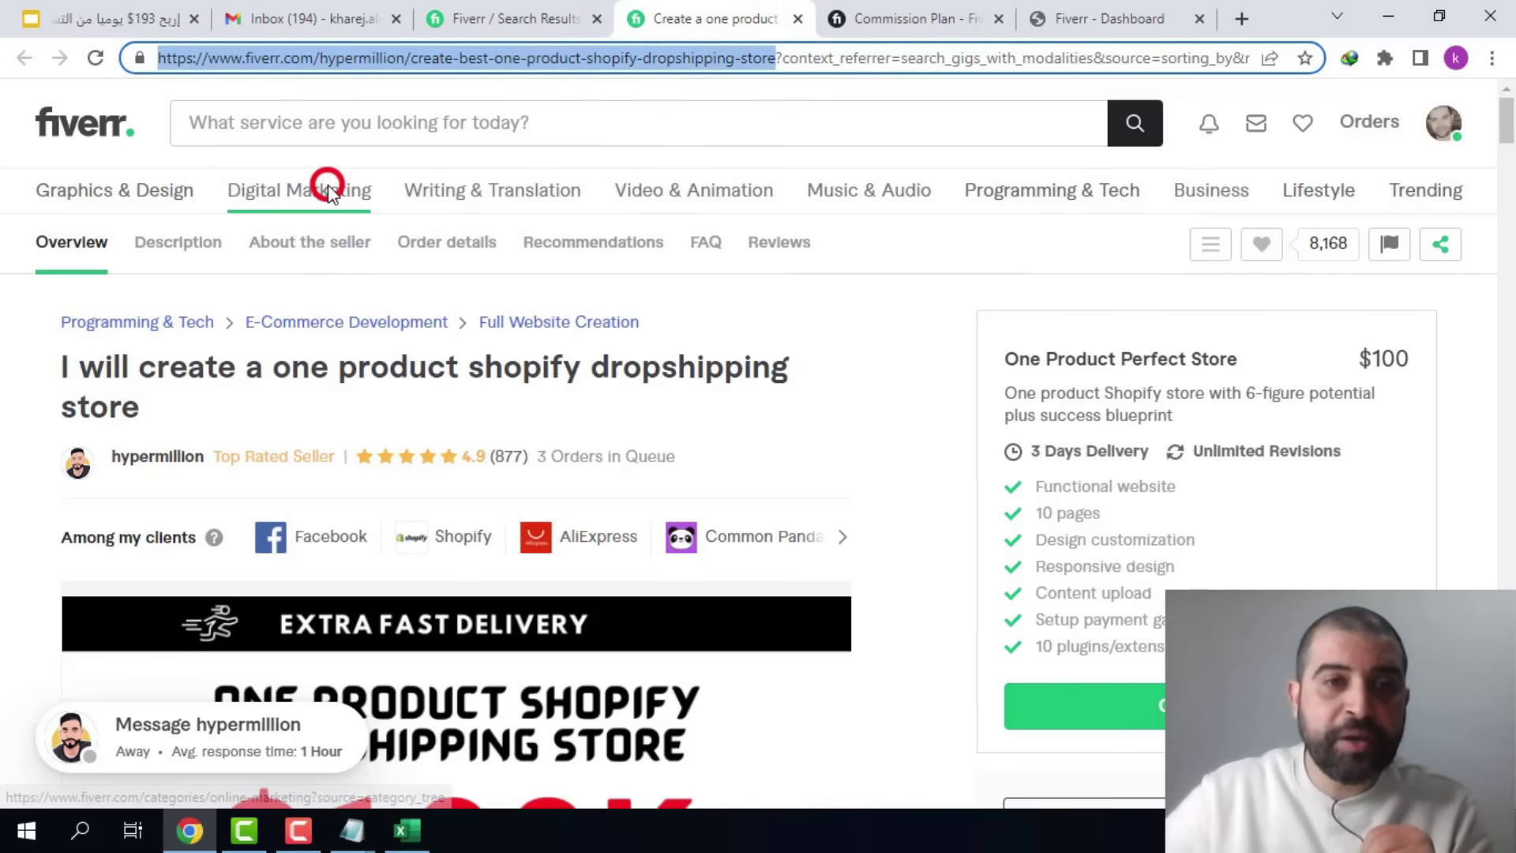
- Switch to the Fiverr Affiliates dashboard and open the Default and Deep Links page
key(ctrl+9)
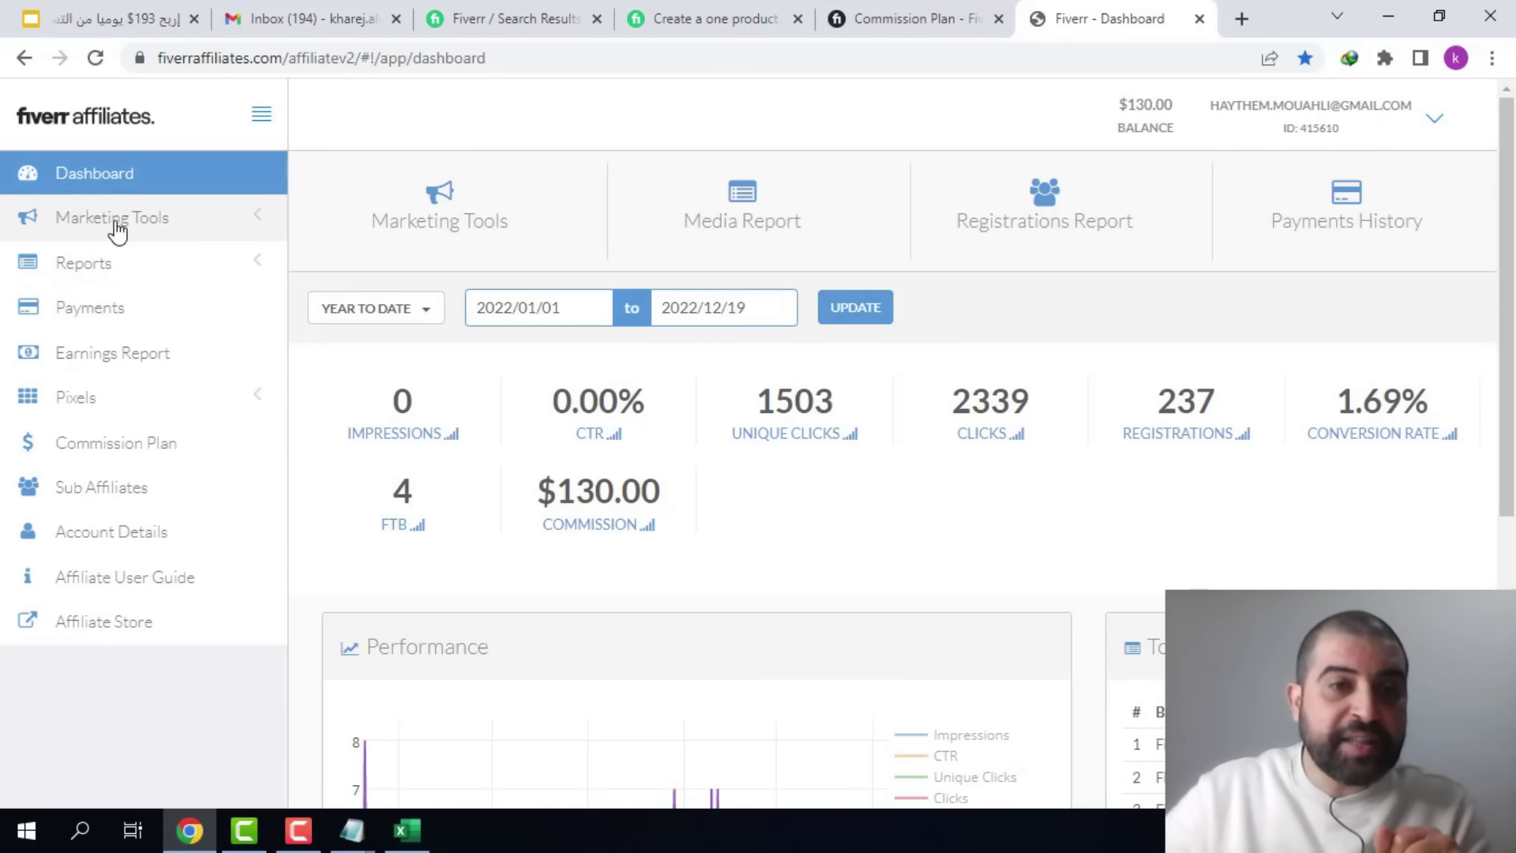
click(245, 218)
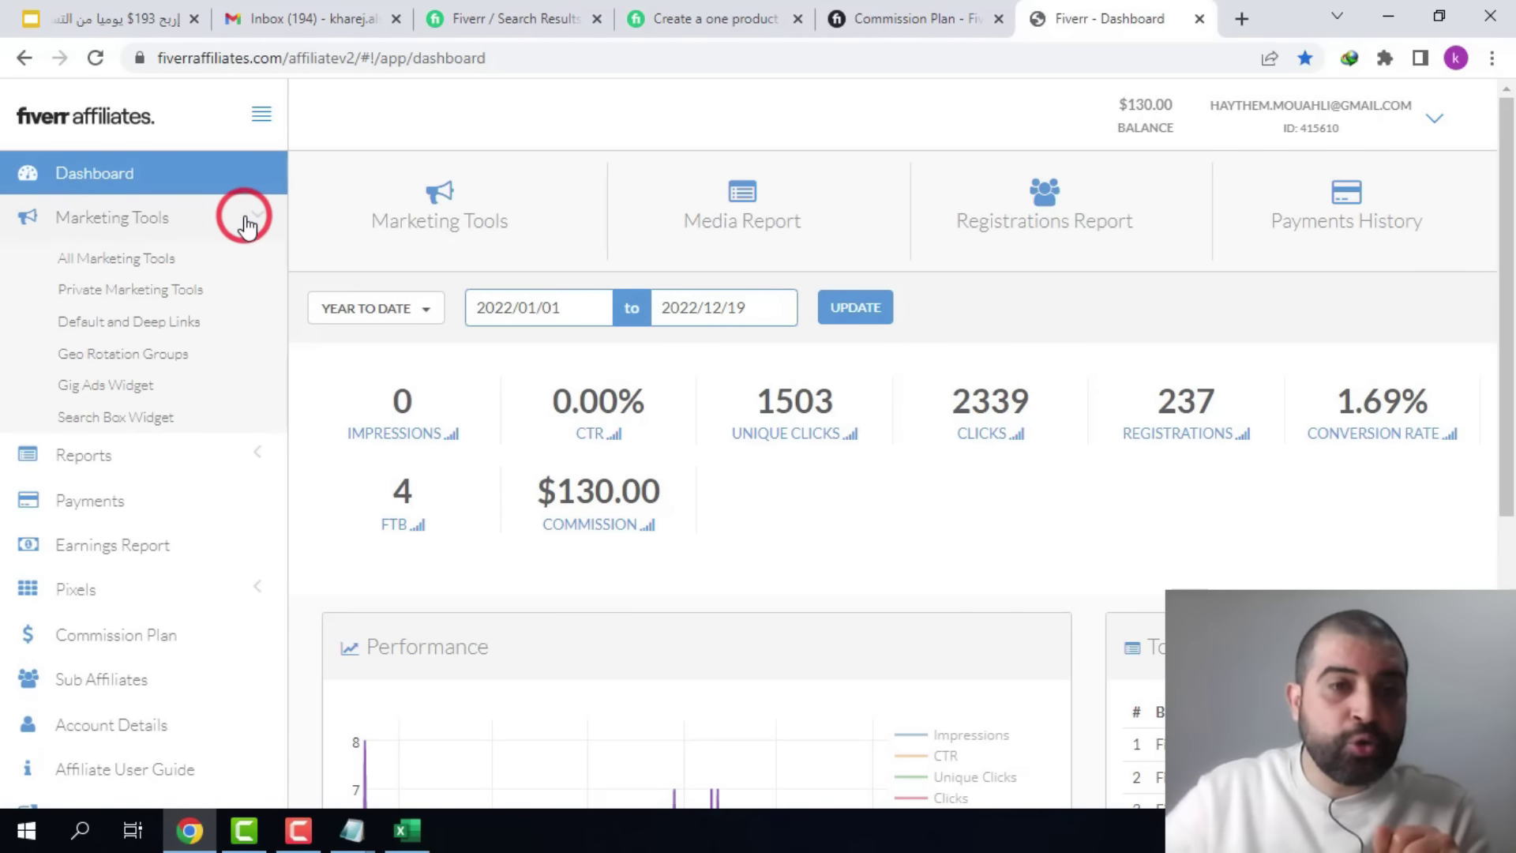
click(109, 325)
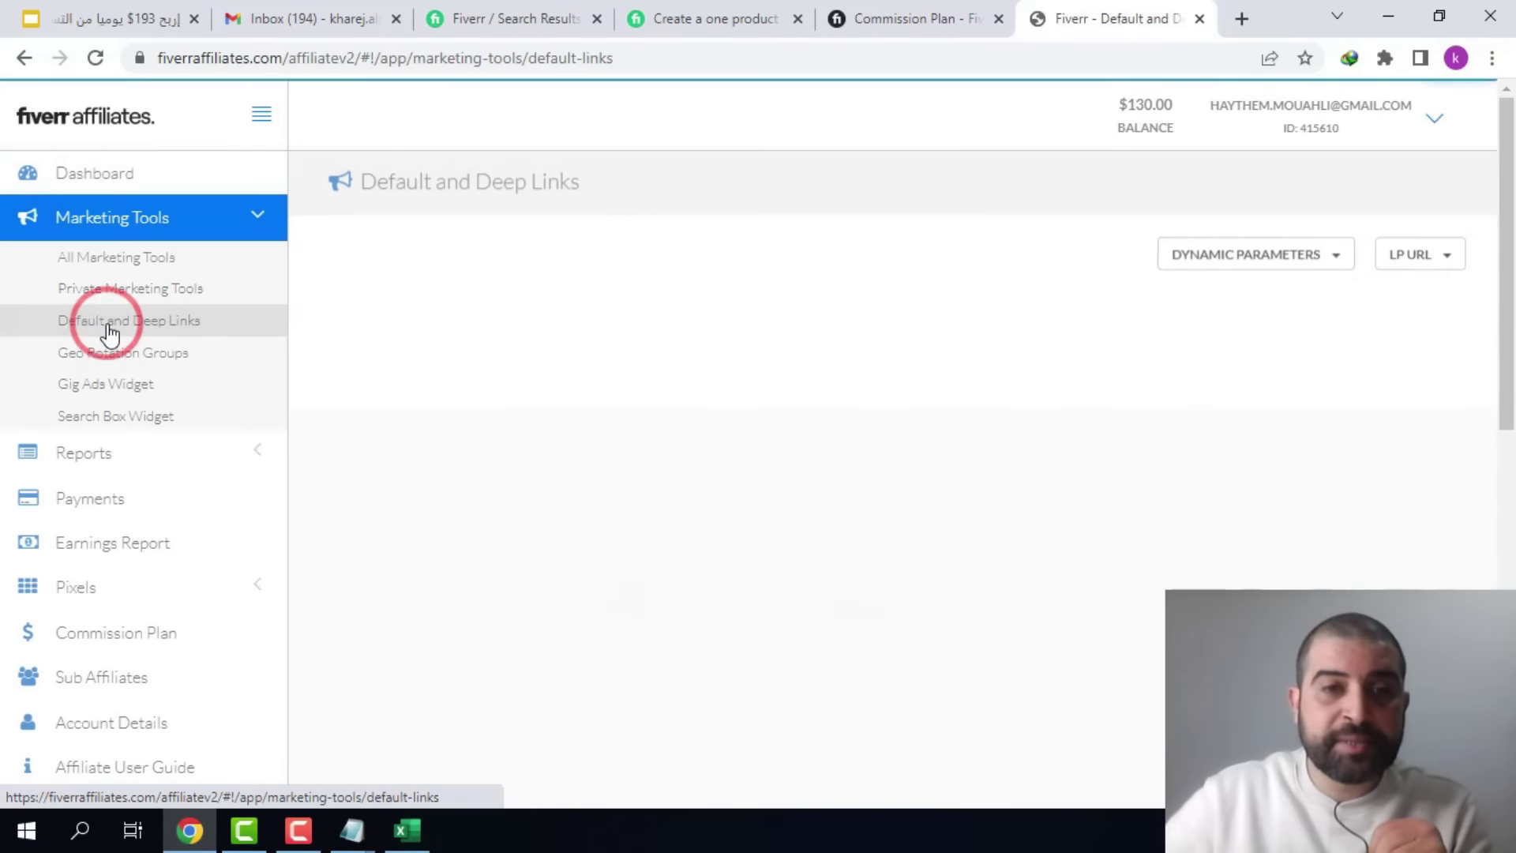
- Apply the copied dropshipping-store gig address as the landing page URL and copy the resulting Fiverr CPA link
click(1409, 258)
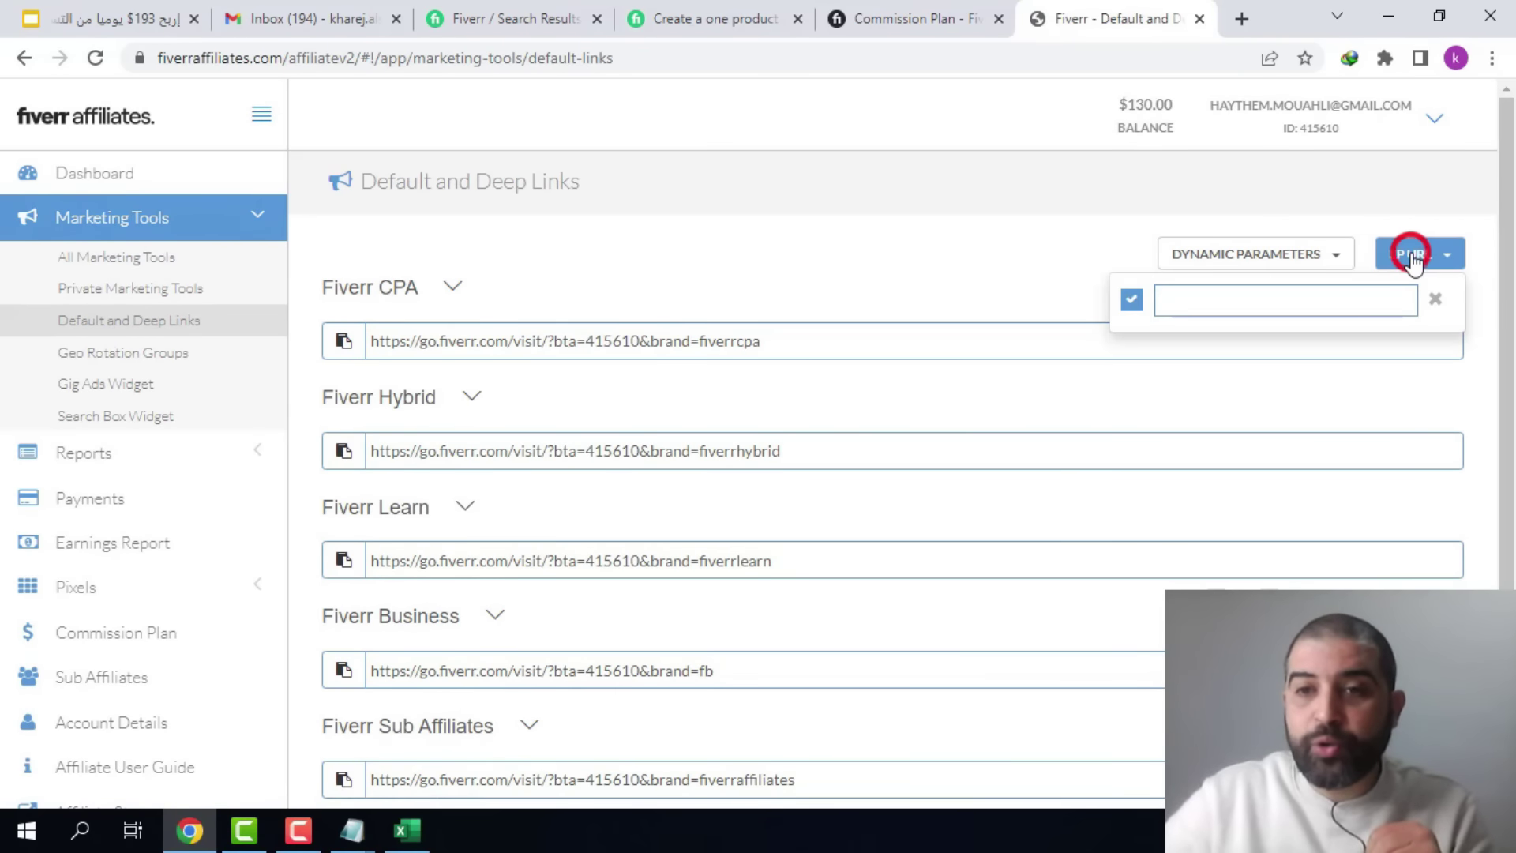
right_click(1251, 298)
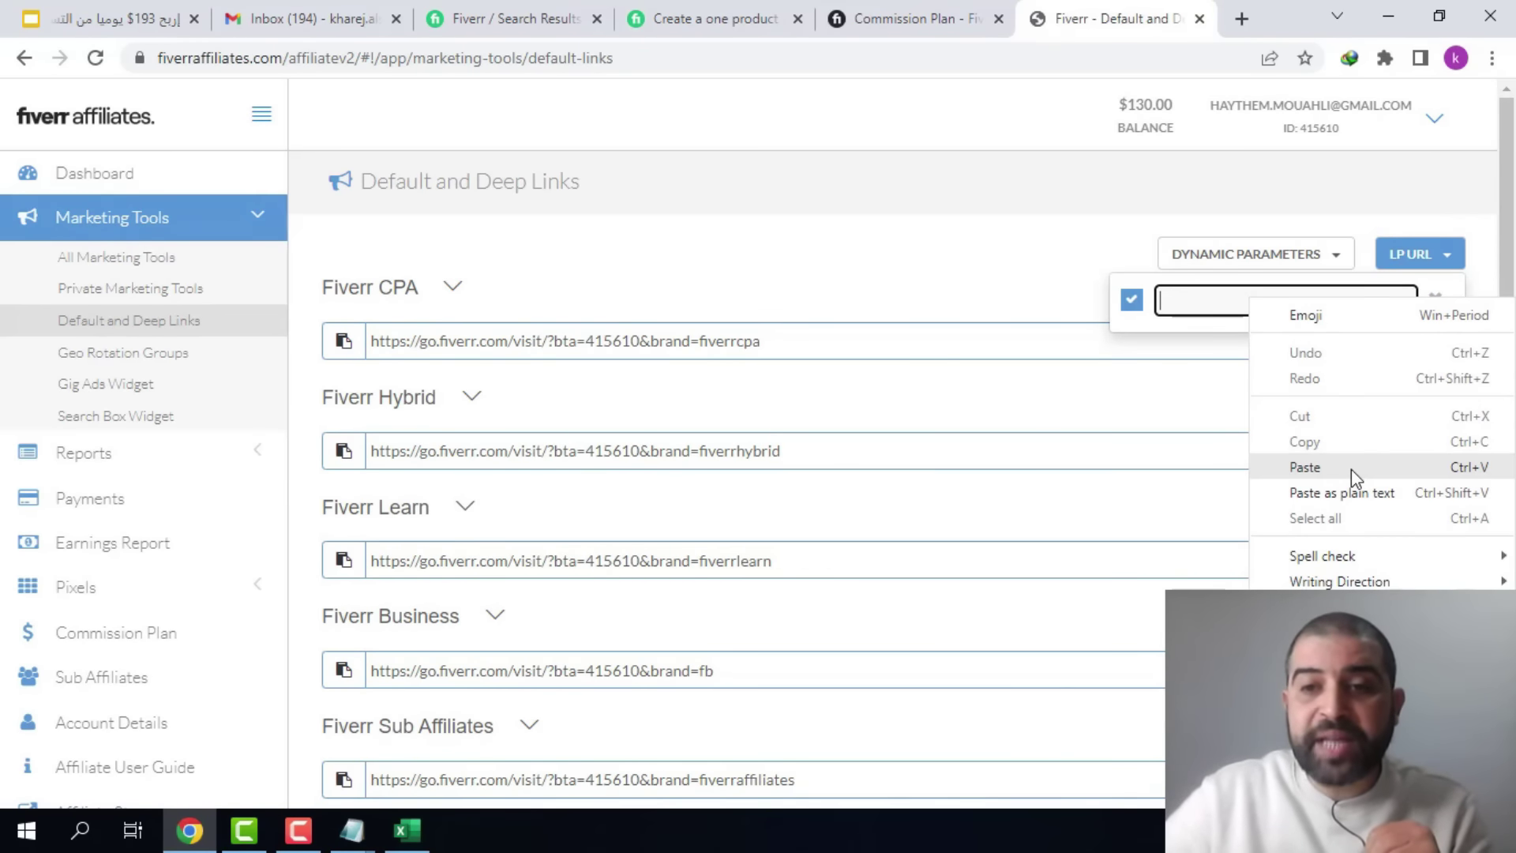
click(1305, 468)
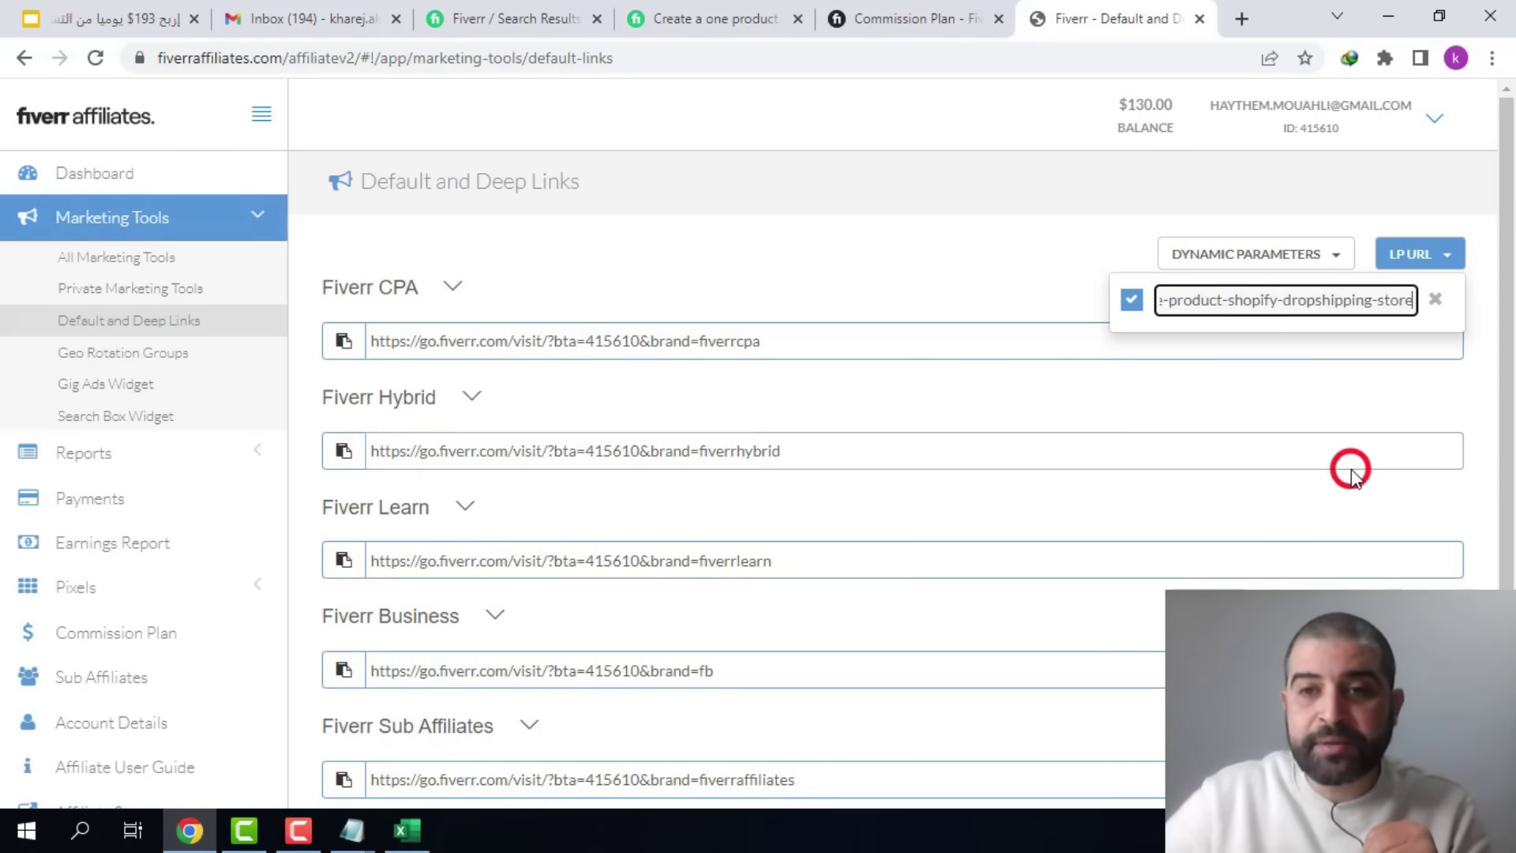
click(1134, 301)
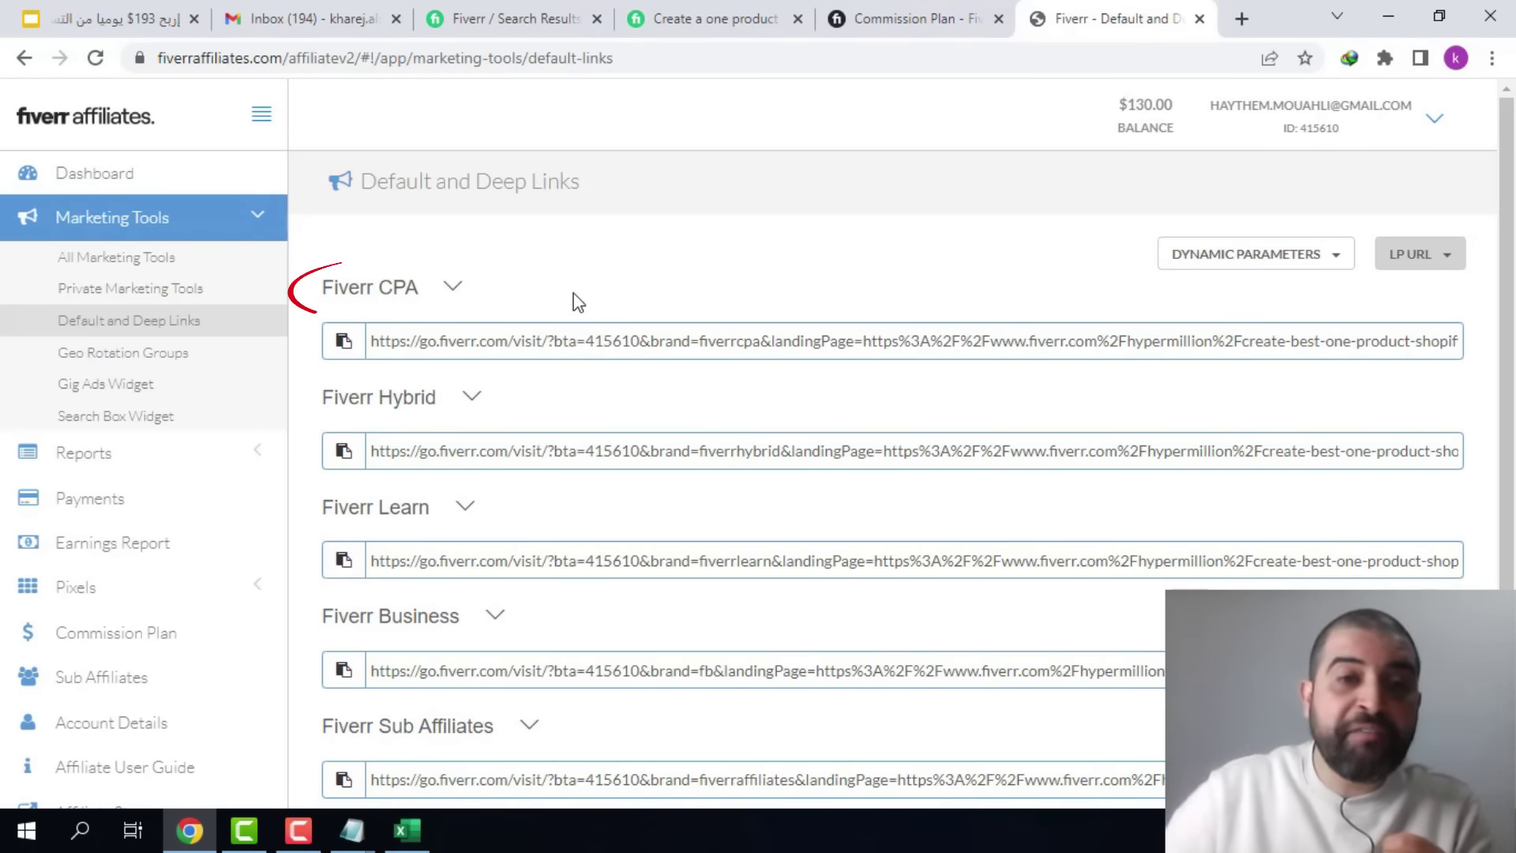
click(345, 342)
- Load the copied affiliate link in an incognito window and check the affiliate ID in its utm_source parameter
click(1491, 58)
click(1367, 139)
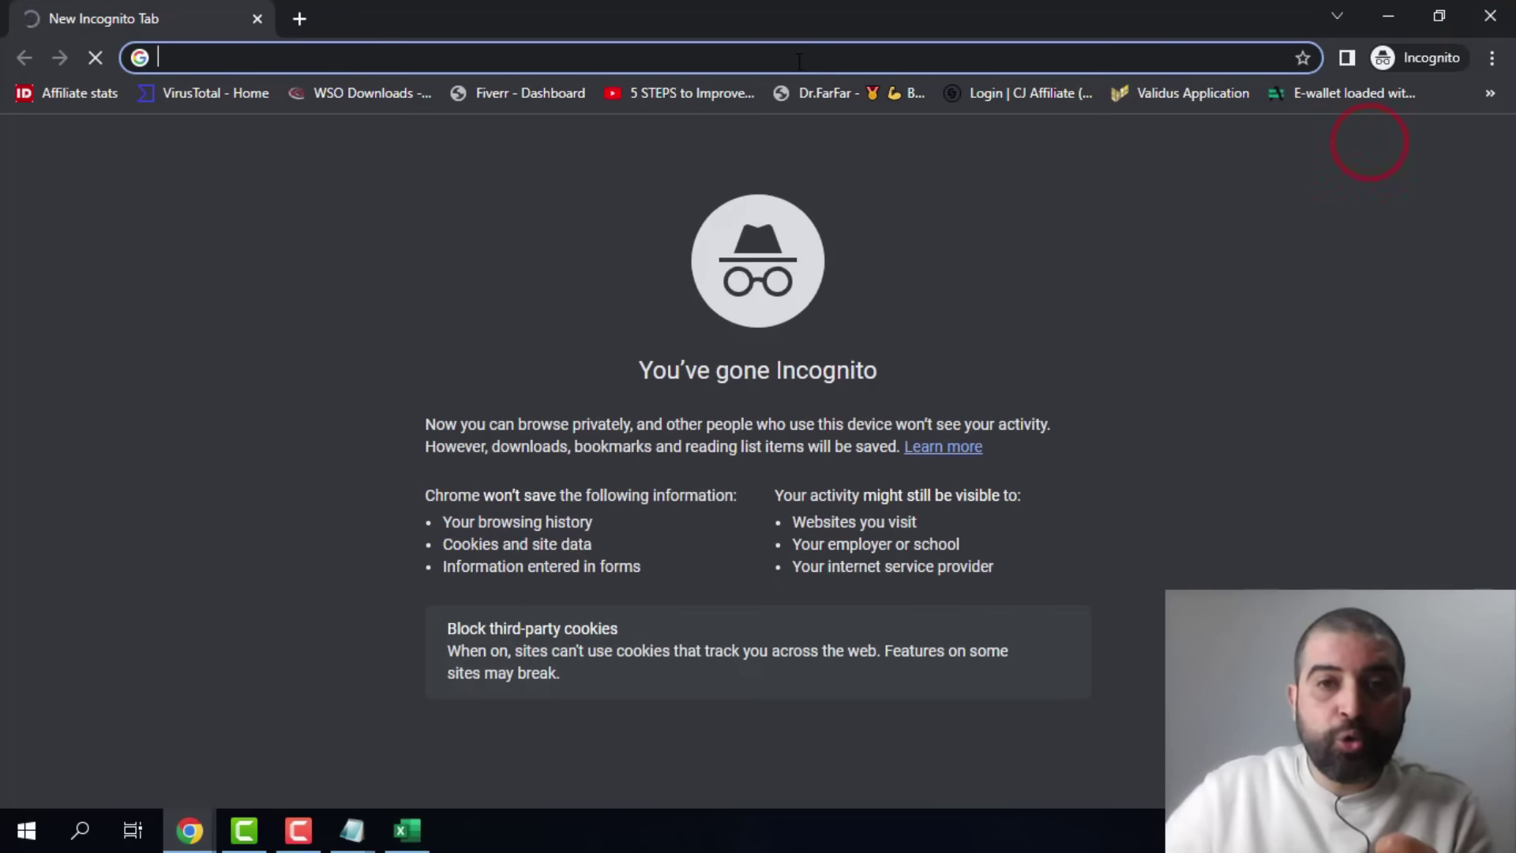
right_click(798, 58)
click(968, 234)
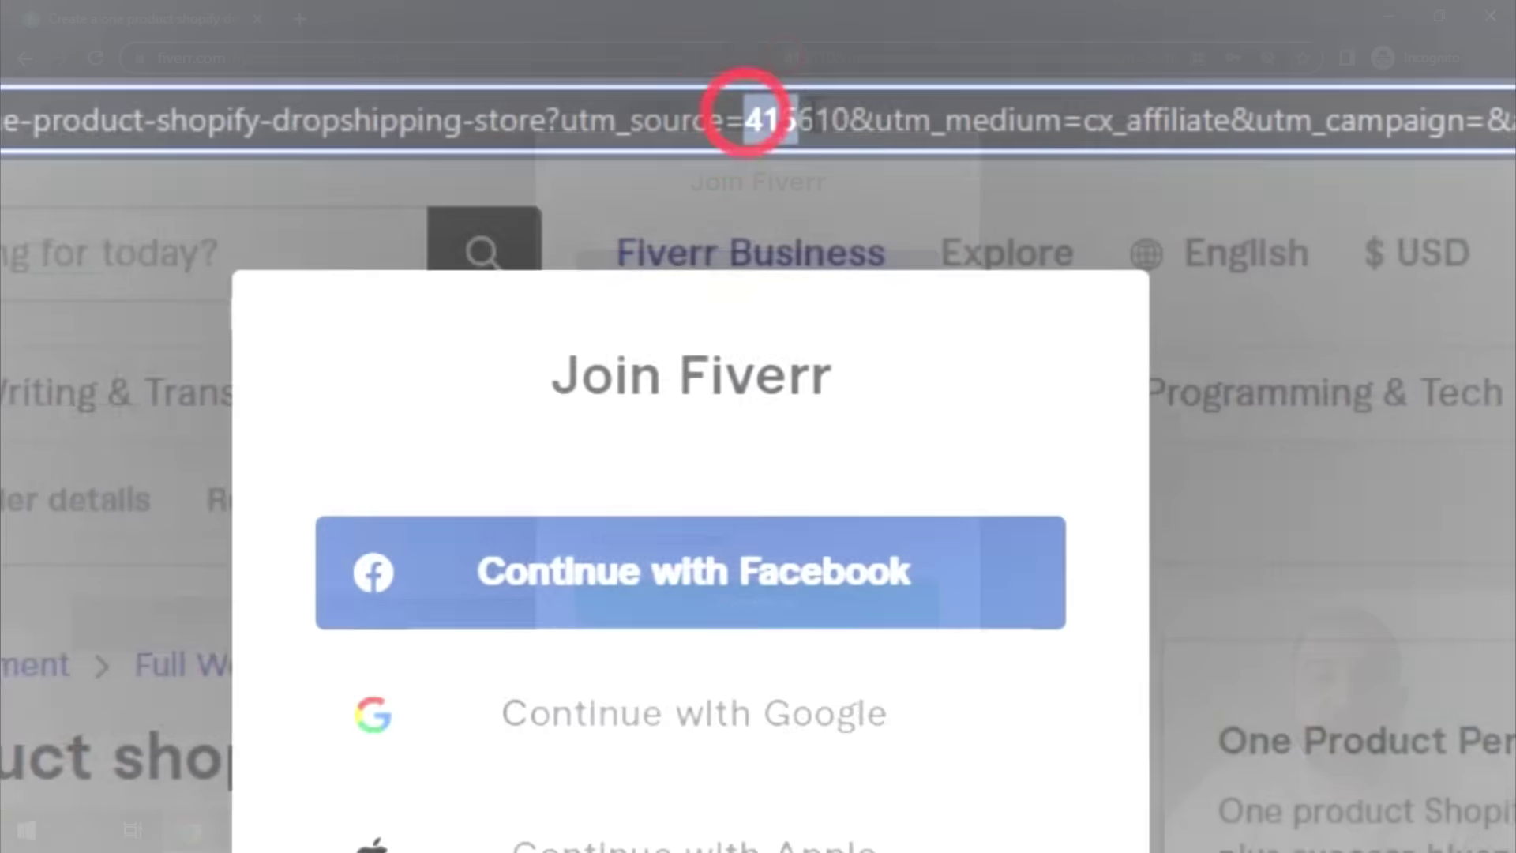
drag(793, 122, 849, 125)
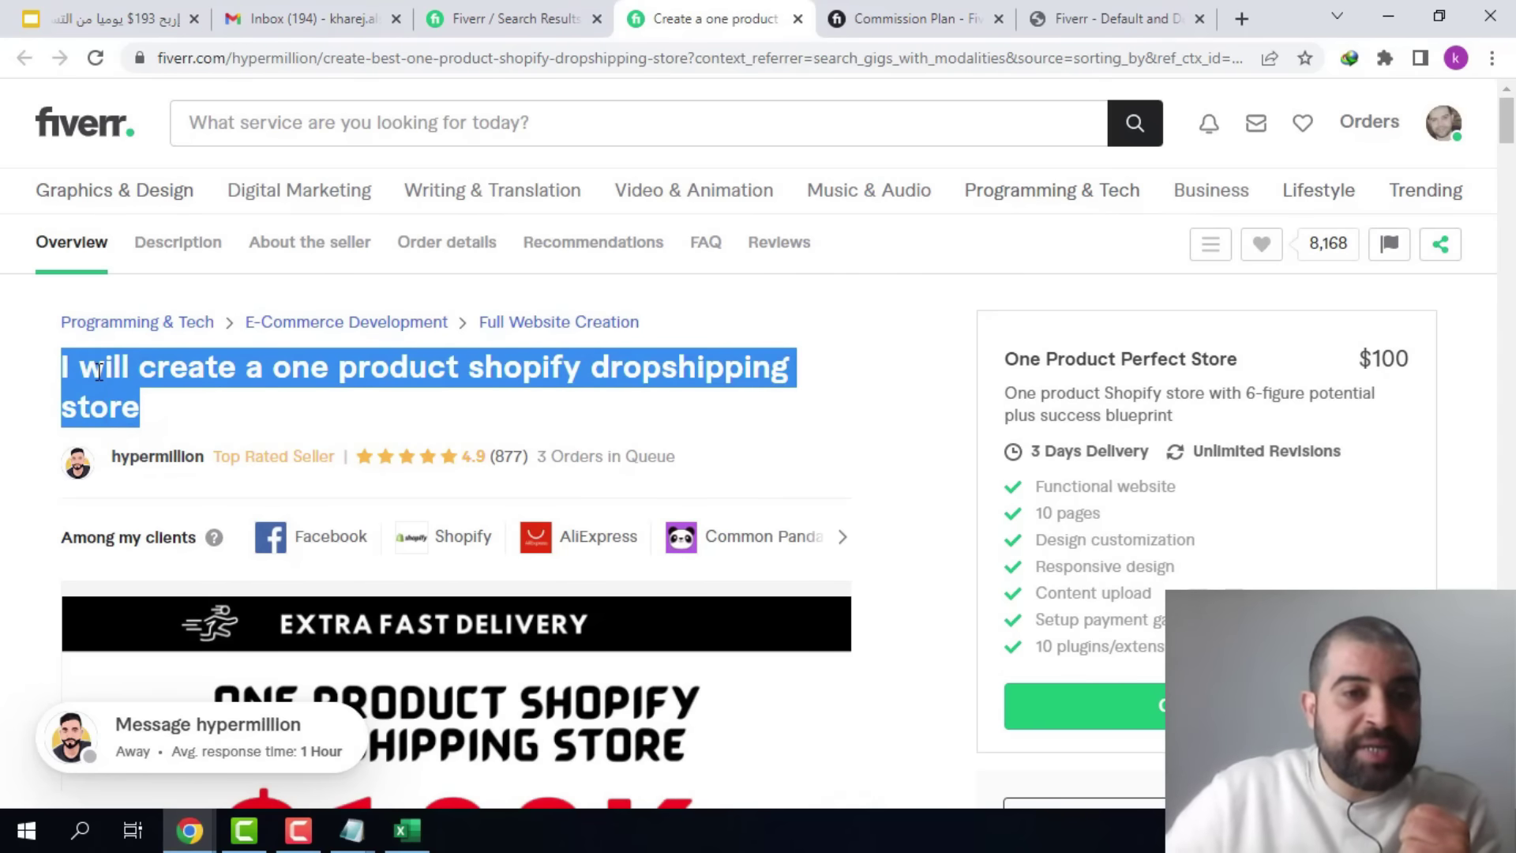
- Copy the gig title "I will create a one product shopify dropshipping store" below the Shopify affiliate link in Notepad, followed by a colon
right_click(131, 379)
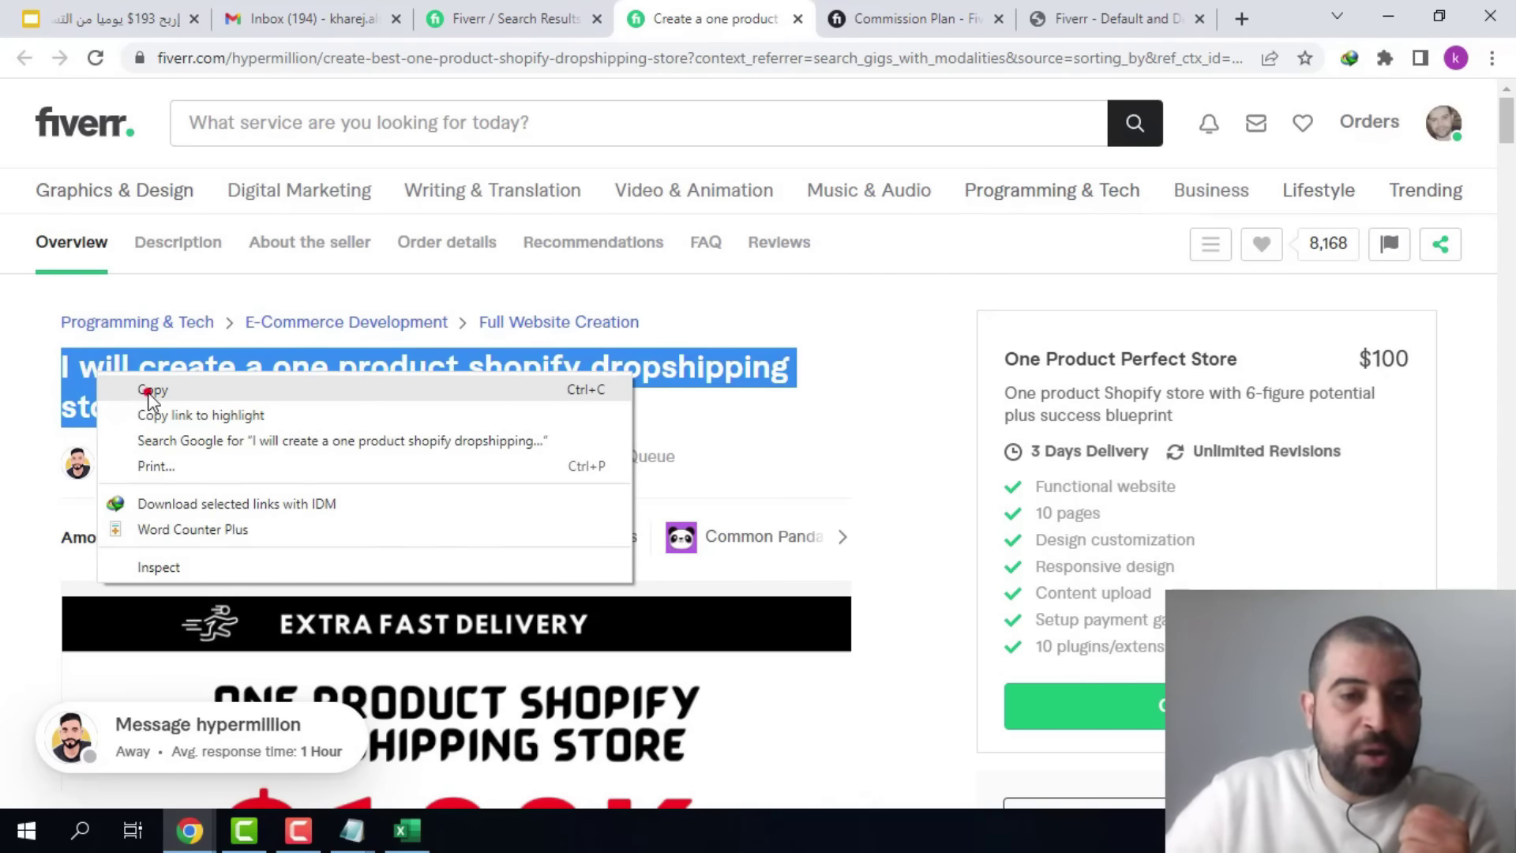
click(147, 392)
click(352, 830)
key(Return)
key(Return)
key(Return)
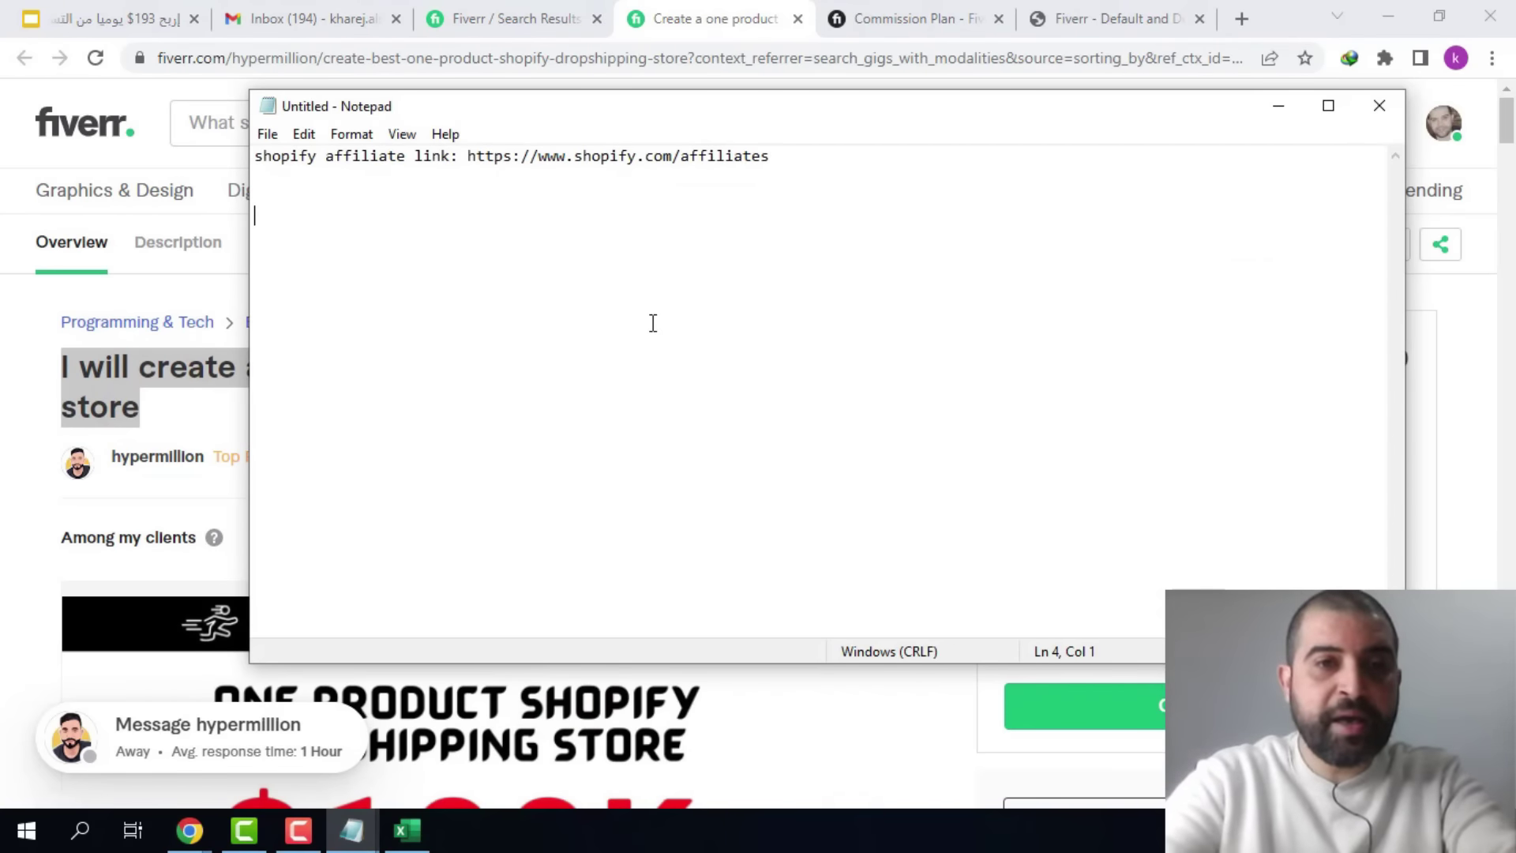
key(ctrl+v)
text(:)
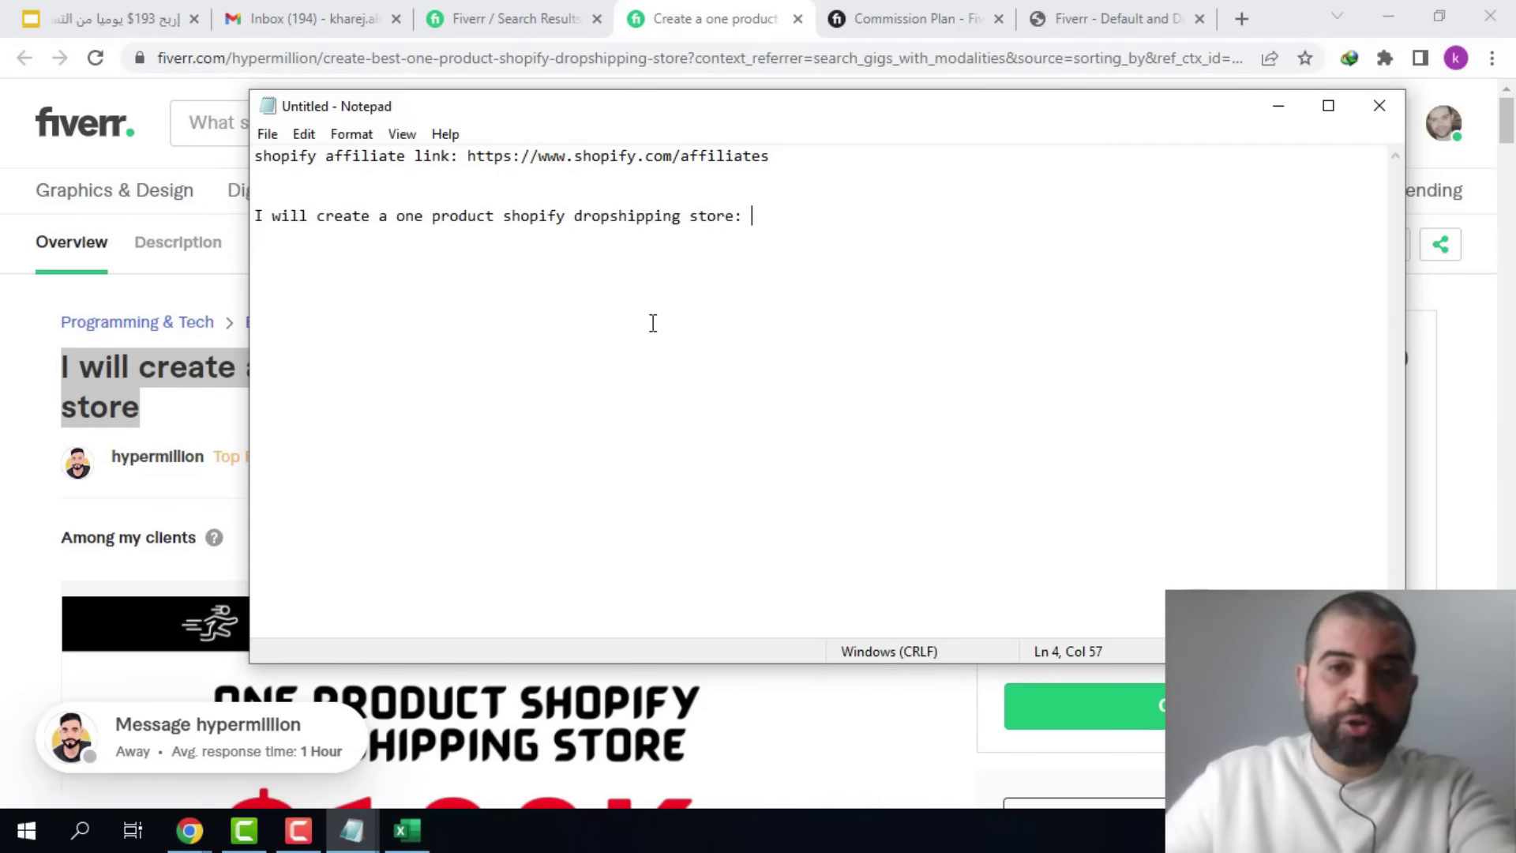
- Copy the Fiverr CPA link for the dropshipping-store gig, paste it after the gig's title in Notepad and add blank lines below
click(1279, 105)
click(1113, 18)
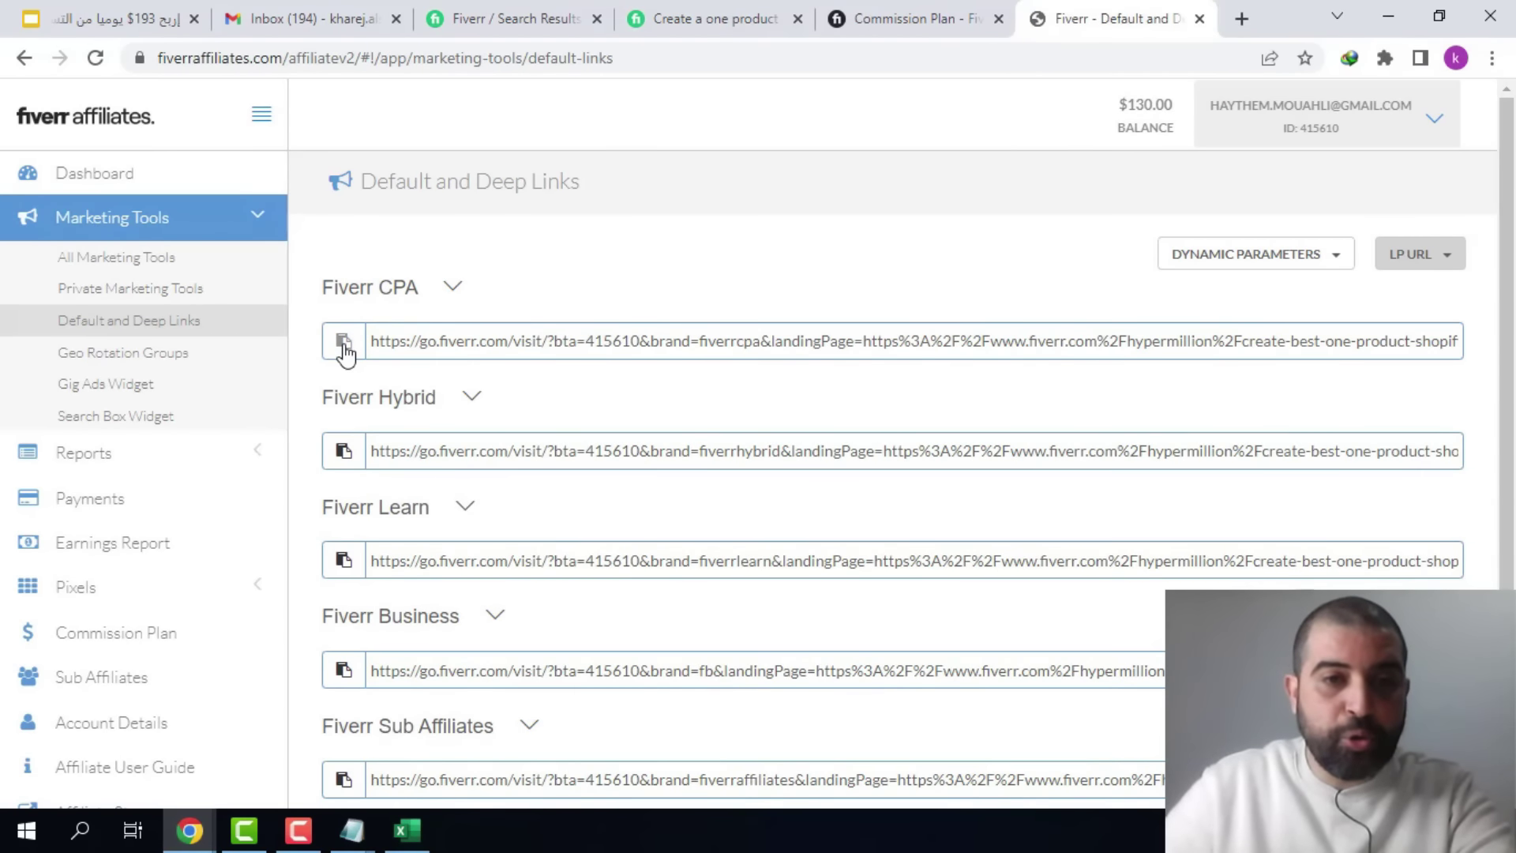
click(345, 353)
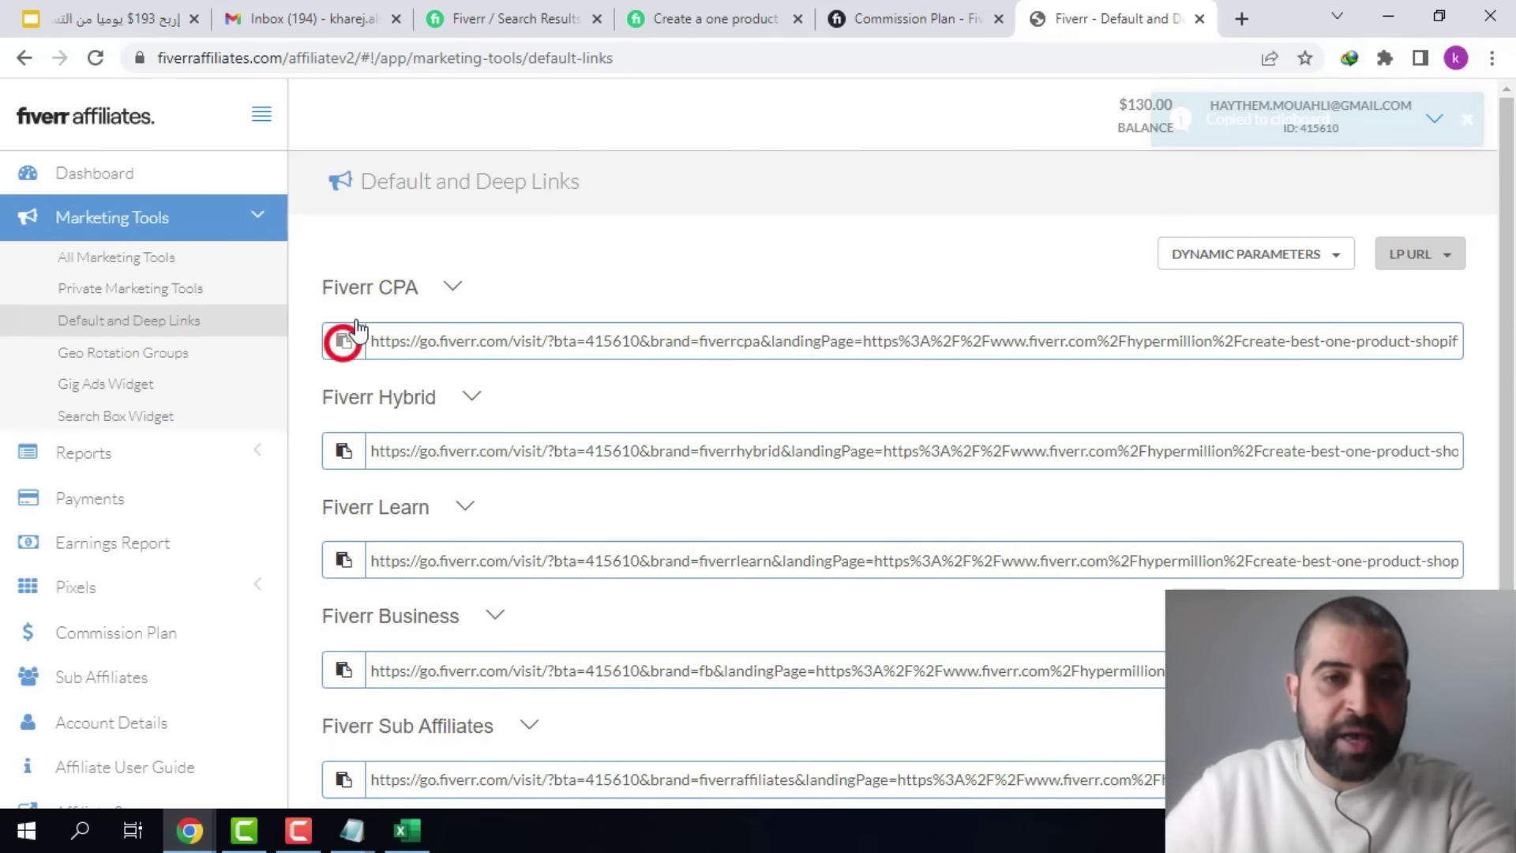
click(351, 830)
click(606, 728)
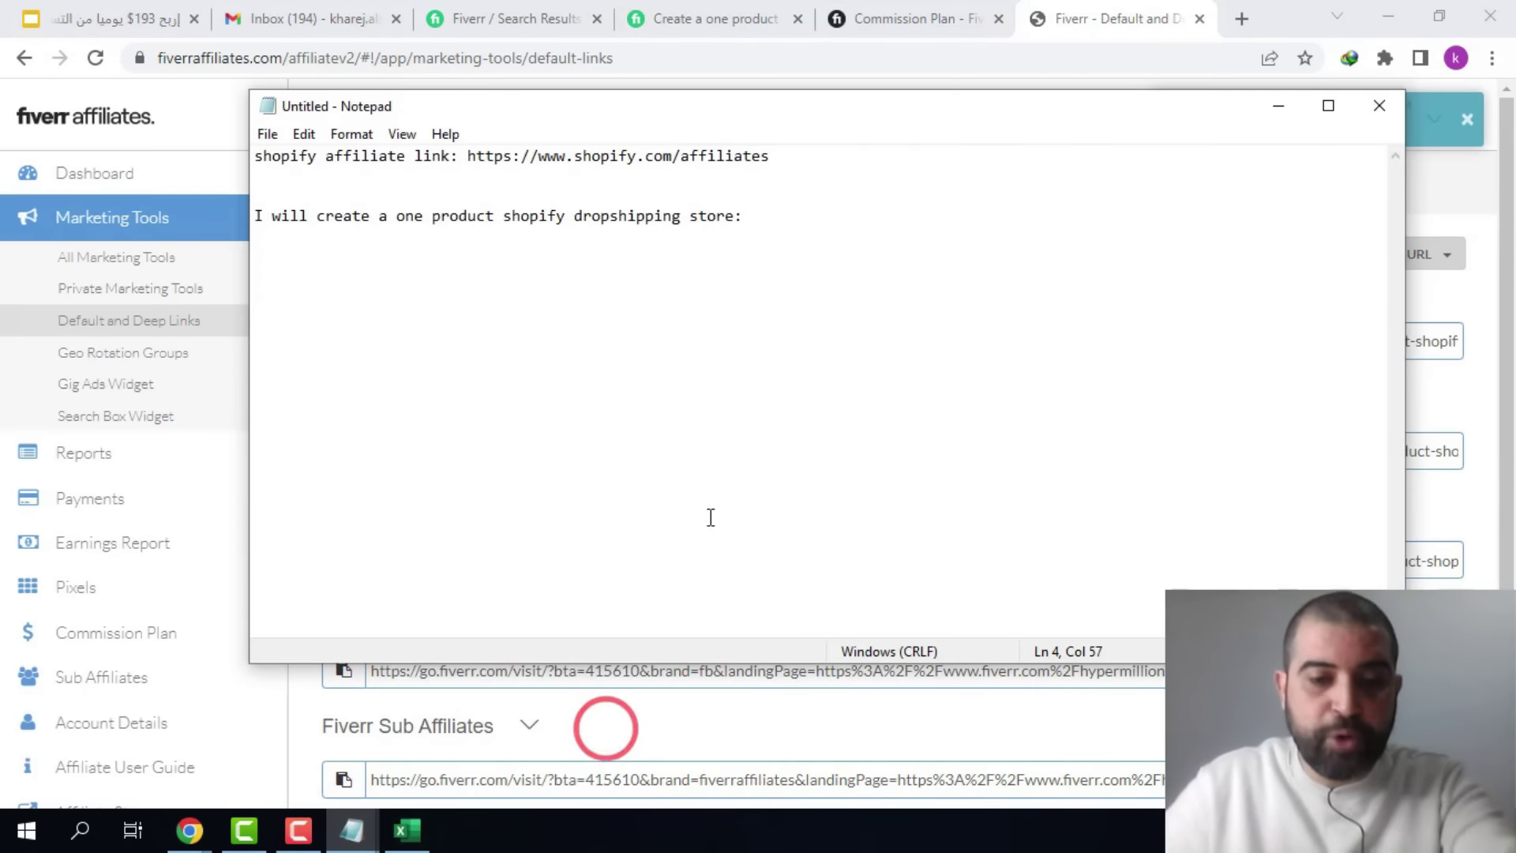
key(ctrl+v)
key(Return)
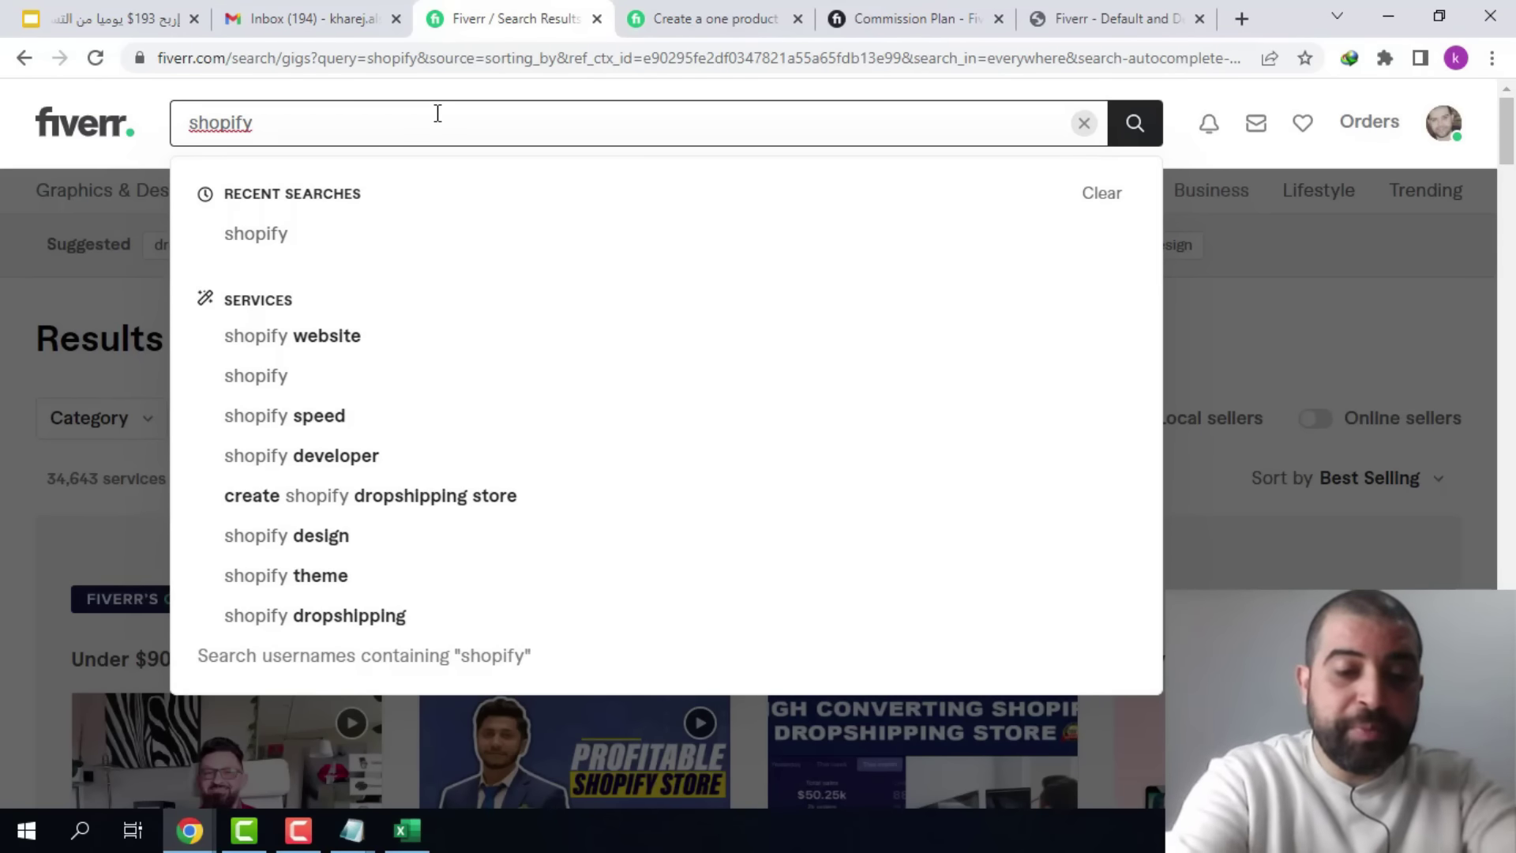
- Search Fiverr for "shopify sales" and sort the results by Best Selling to look for a matching gig
text(sales)
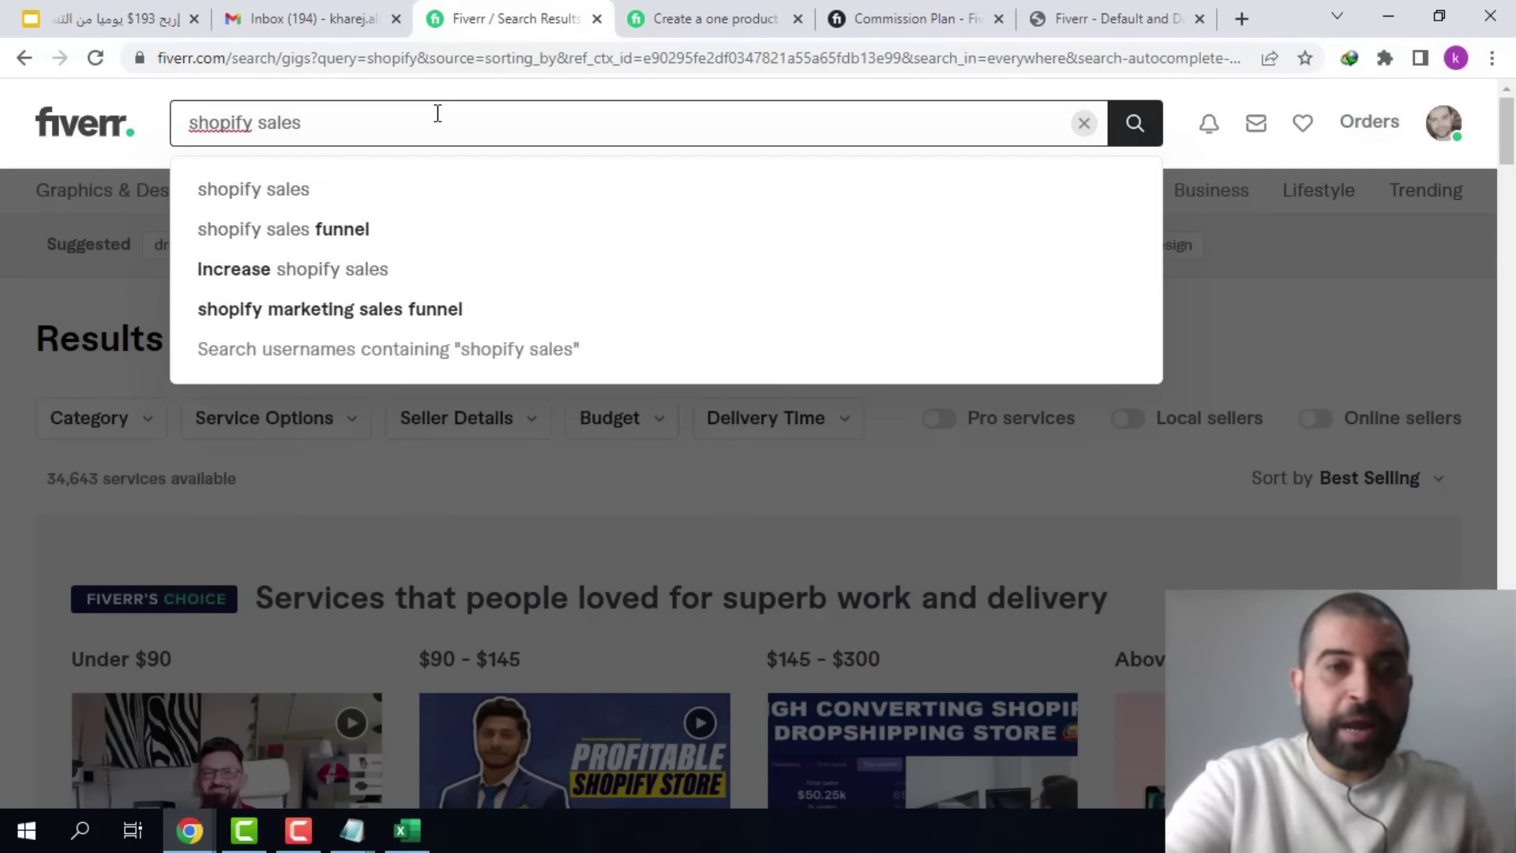
key(Return)
click(1324, 472)
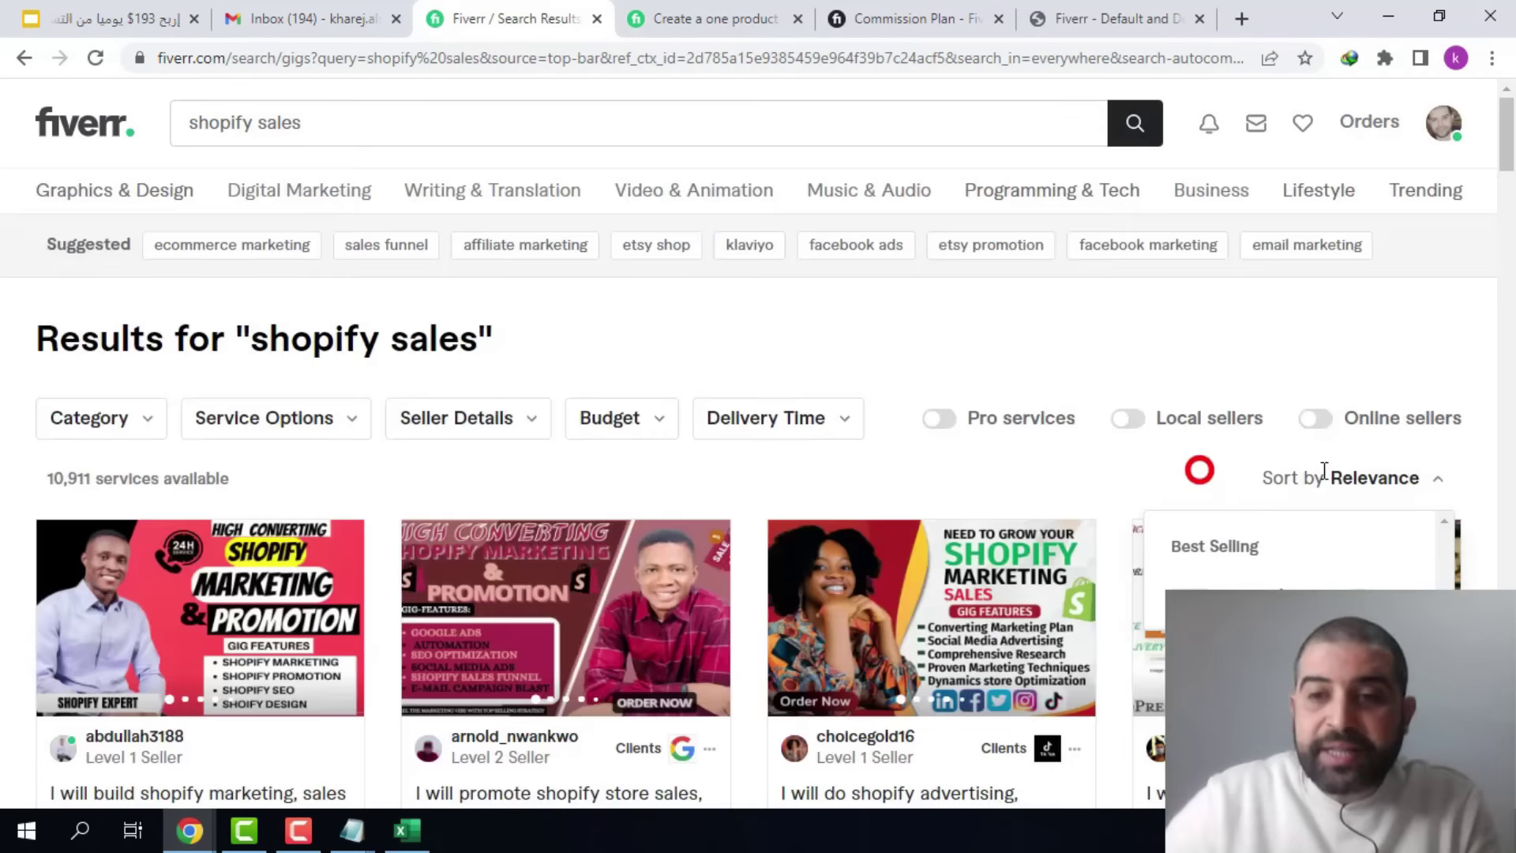
click(1379, 478)
click(1240, 538)
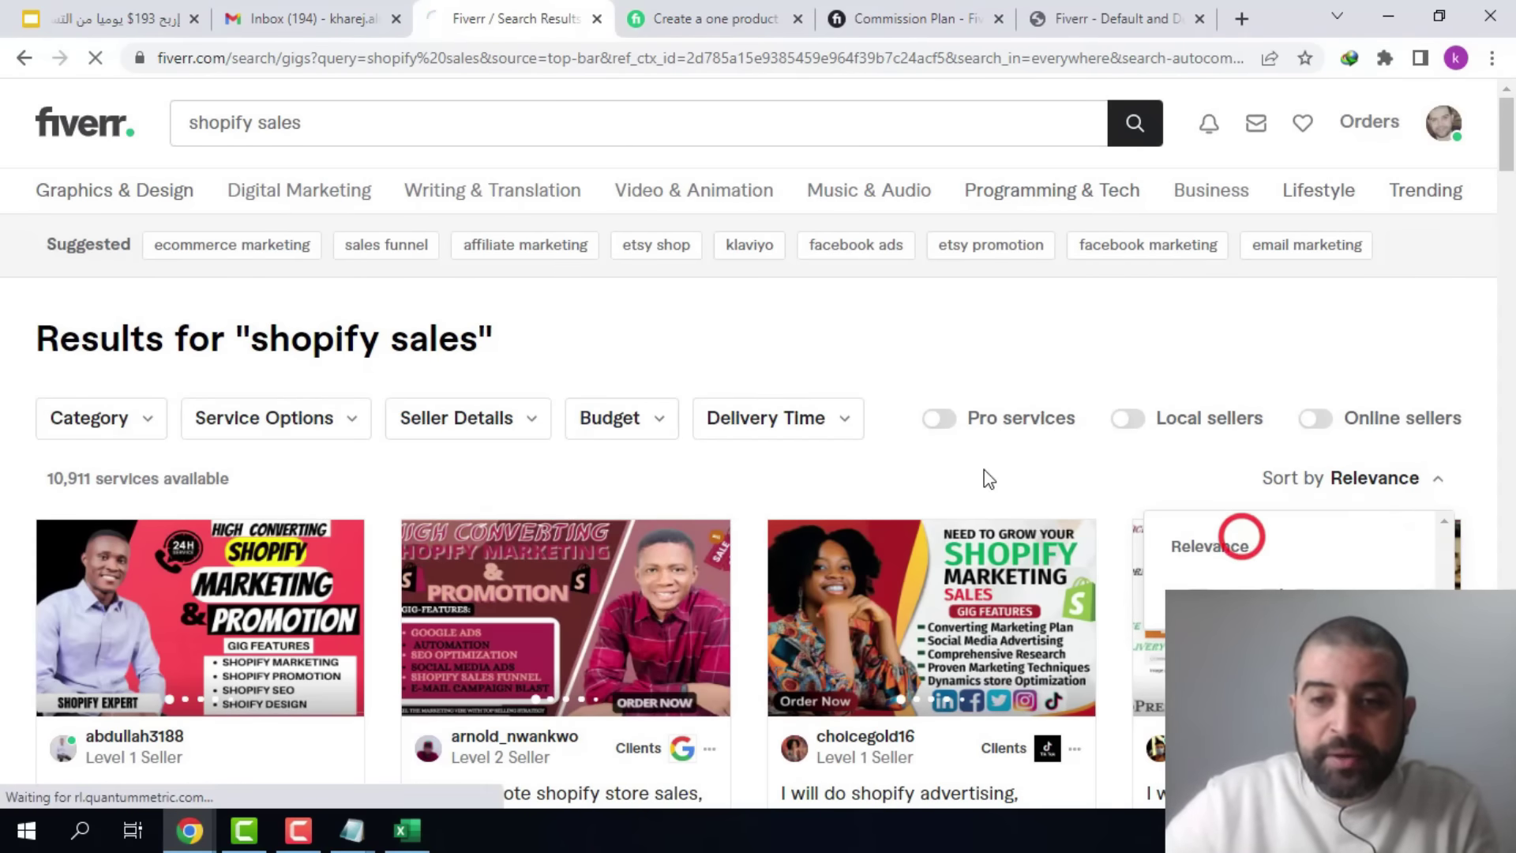
scroll(555, 392, down, 10)
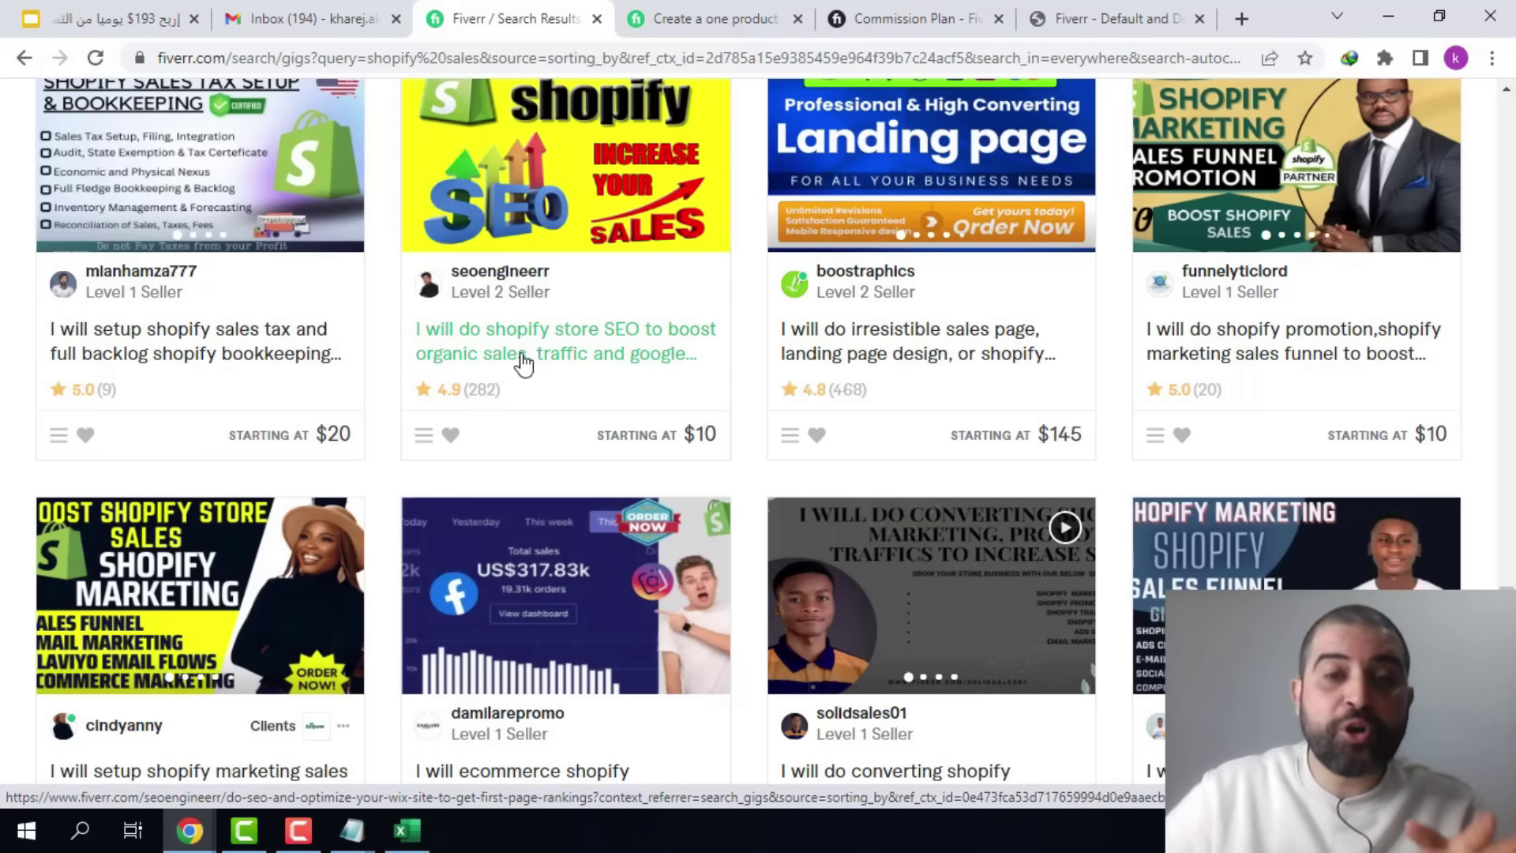
- Open the gig "I will do shopify store SEO to boost organic sales, traffic and google ranking" and copy its title into Notepad, followed by a colon
click(593, 350)
drag(513, 401, 62, 367)
right_click(75, 371)
click(158, 387)
mouse_move(352, 830)
click(558, 727)
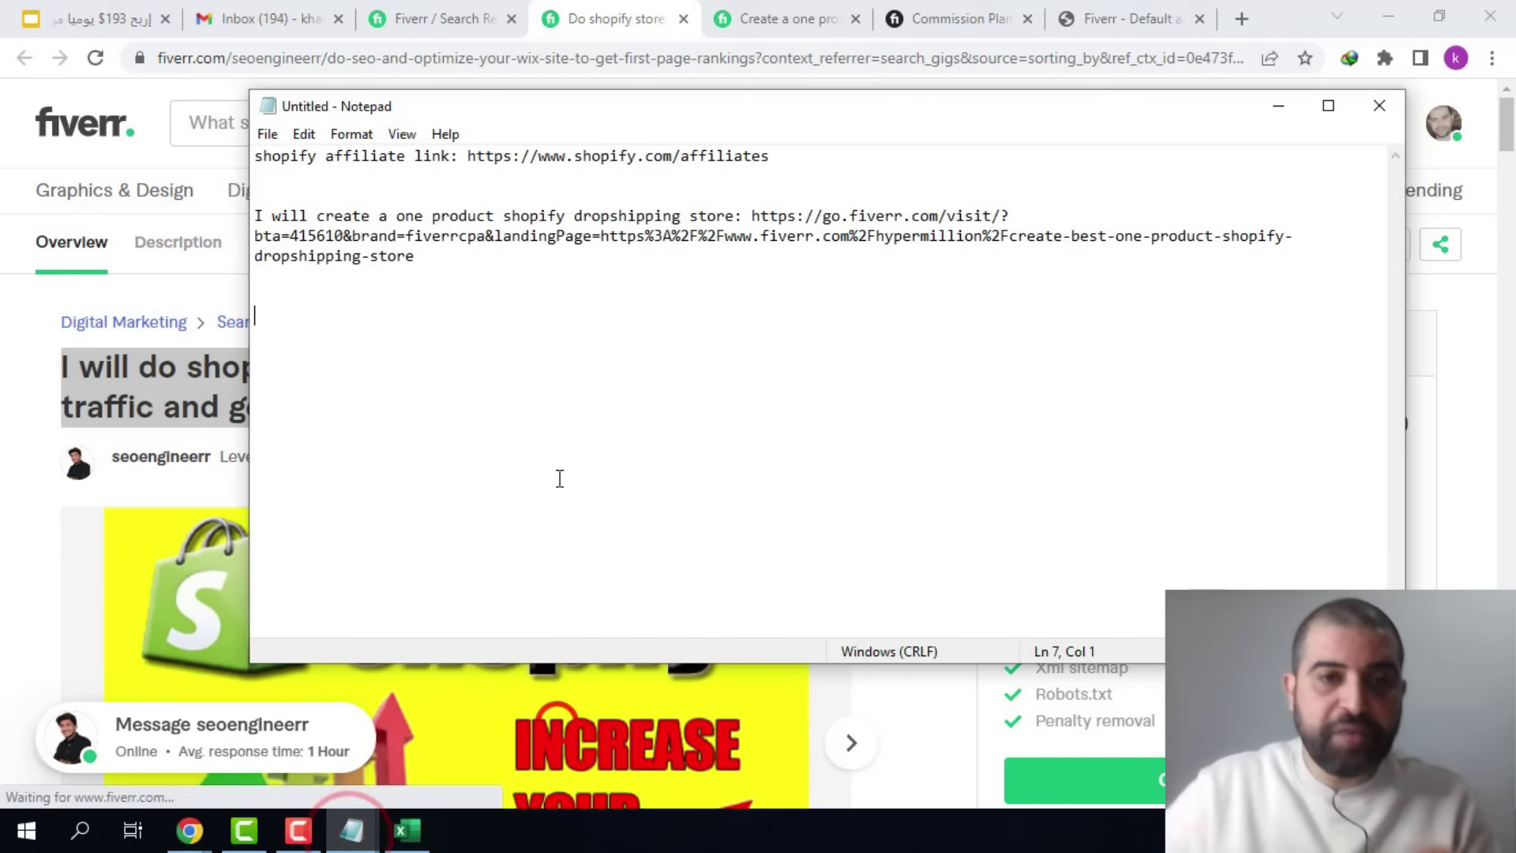
key(ctrl+v)
text(:)
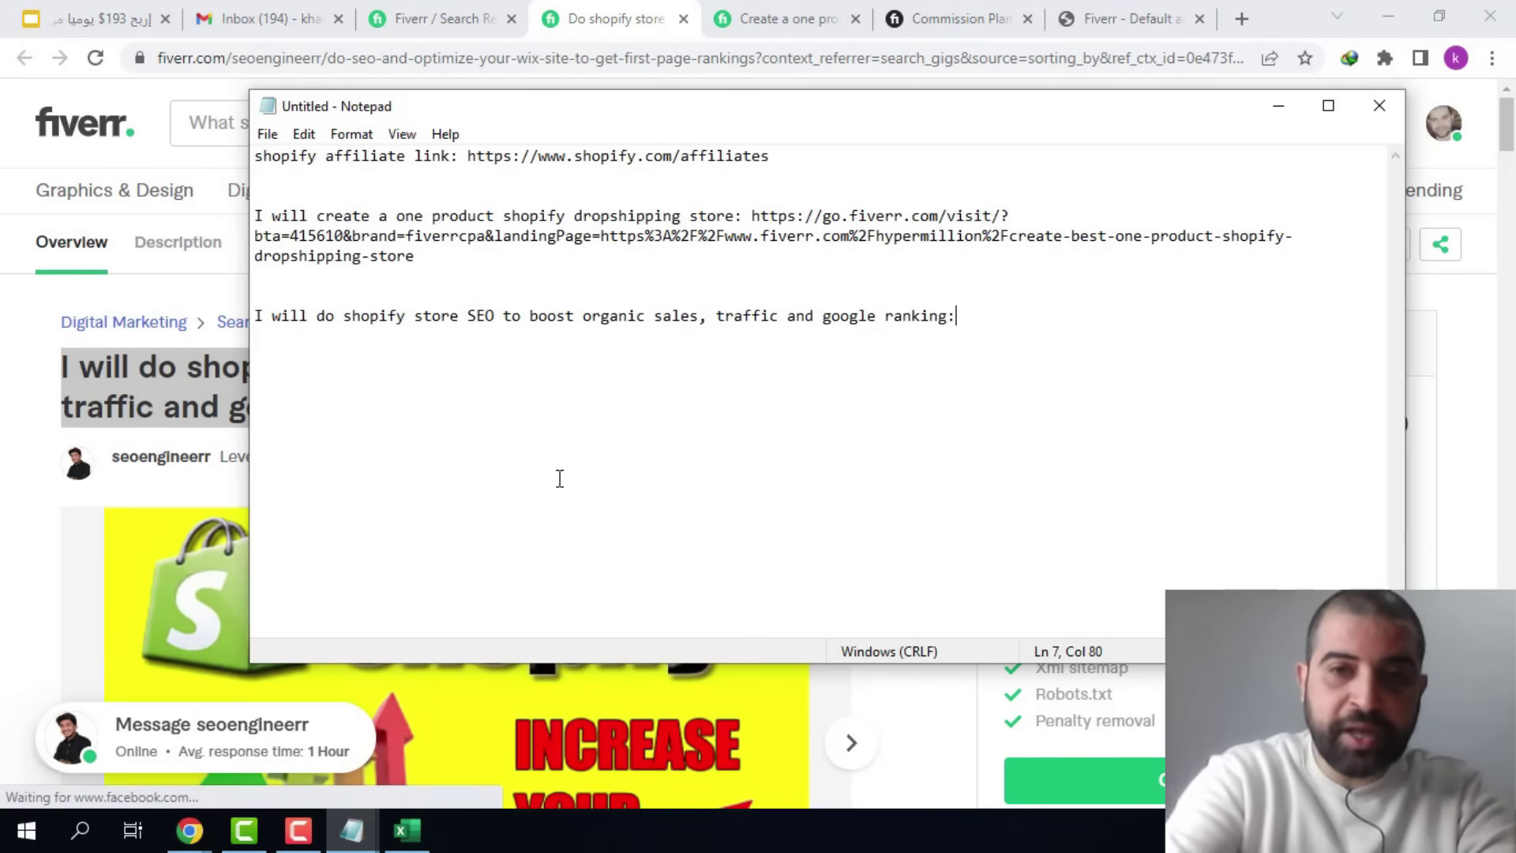
- Copy the SEO gig's web address only up to the question mark, leaving out the tracking parameters
key(alt+Tab)
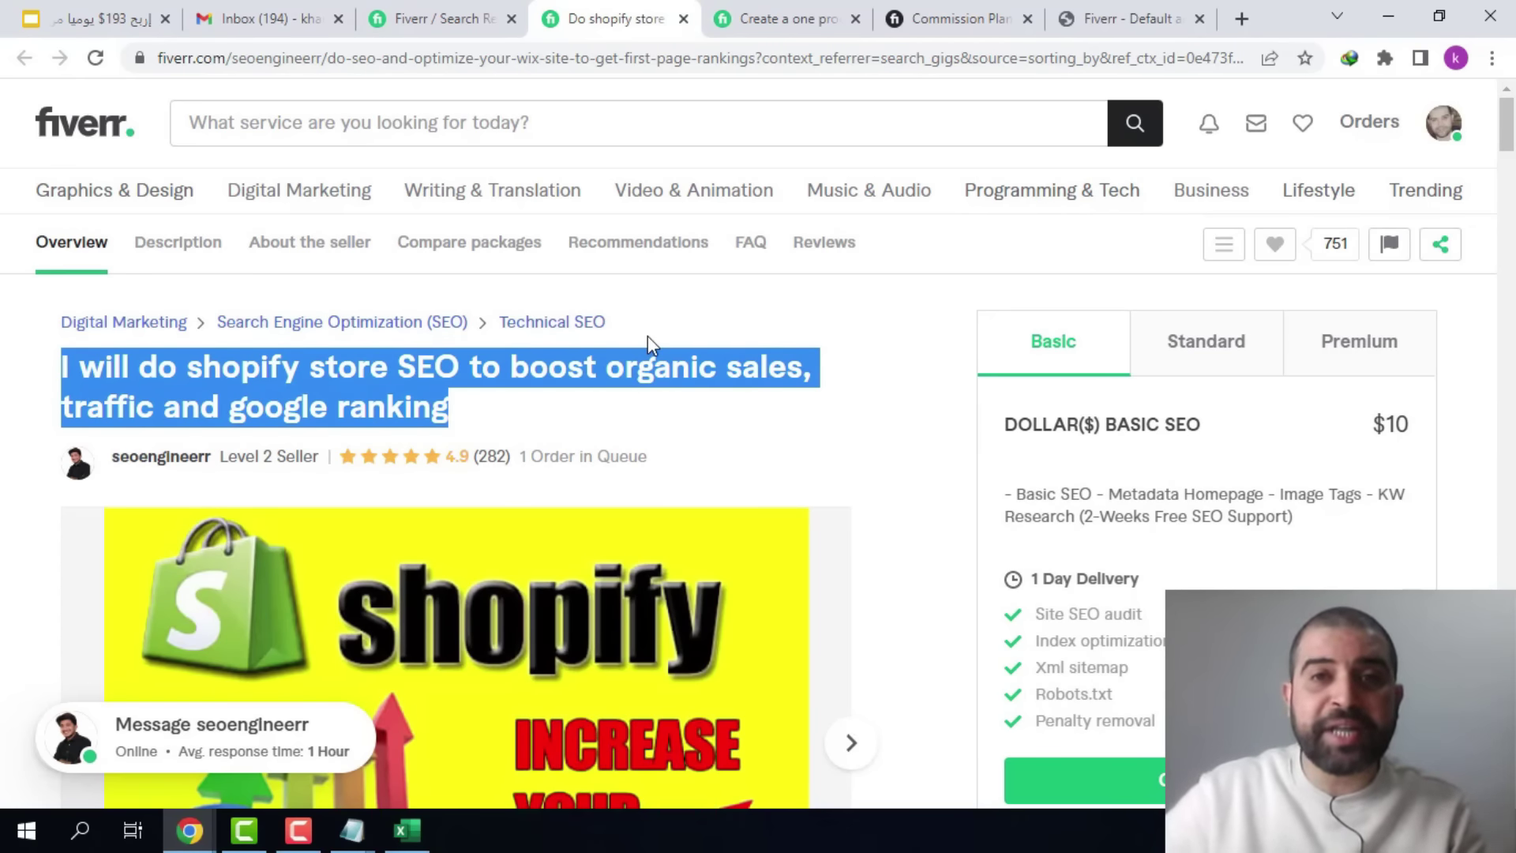
click(760, 60)
drag(759, 60, 221, 58)
right_click(231, 58)
click(288, 173)
- Replace the landing page URL in Fiverr Affiliates with the SEO gig's address and copy the updated Fiverr CPA link
click(1122, 18)
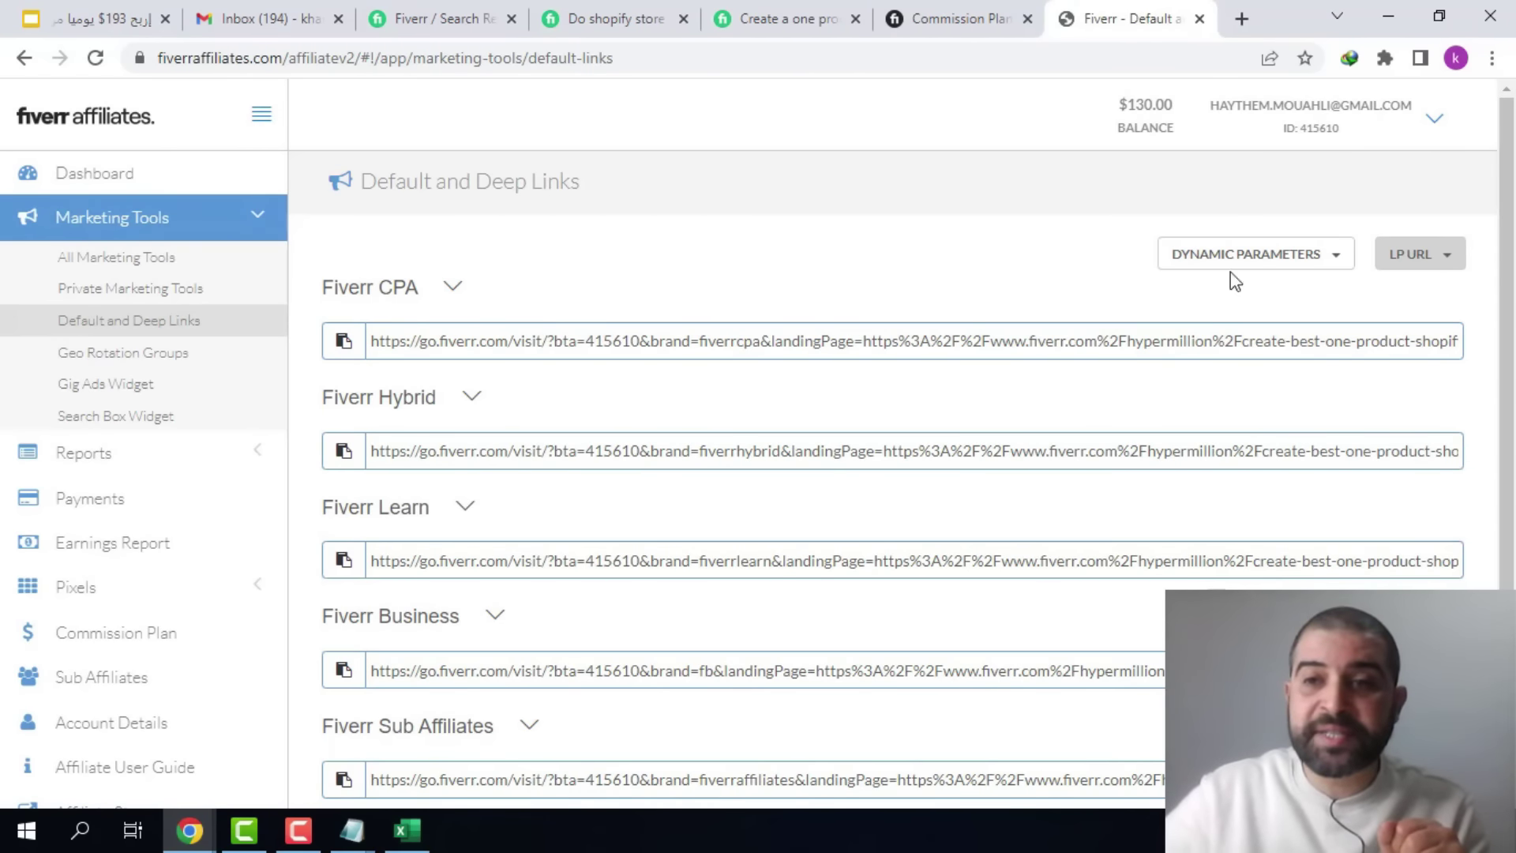
click(1419, 253)
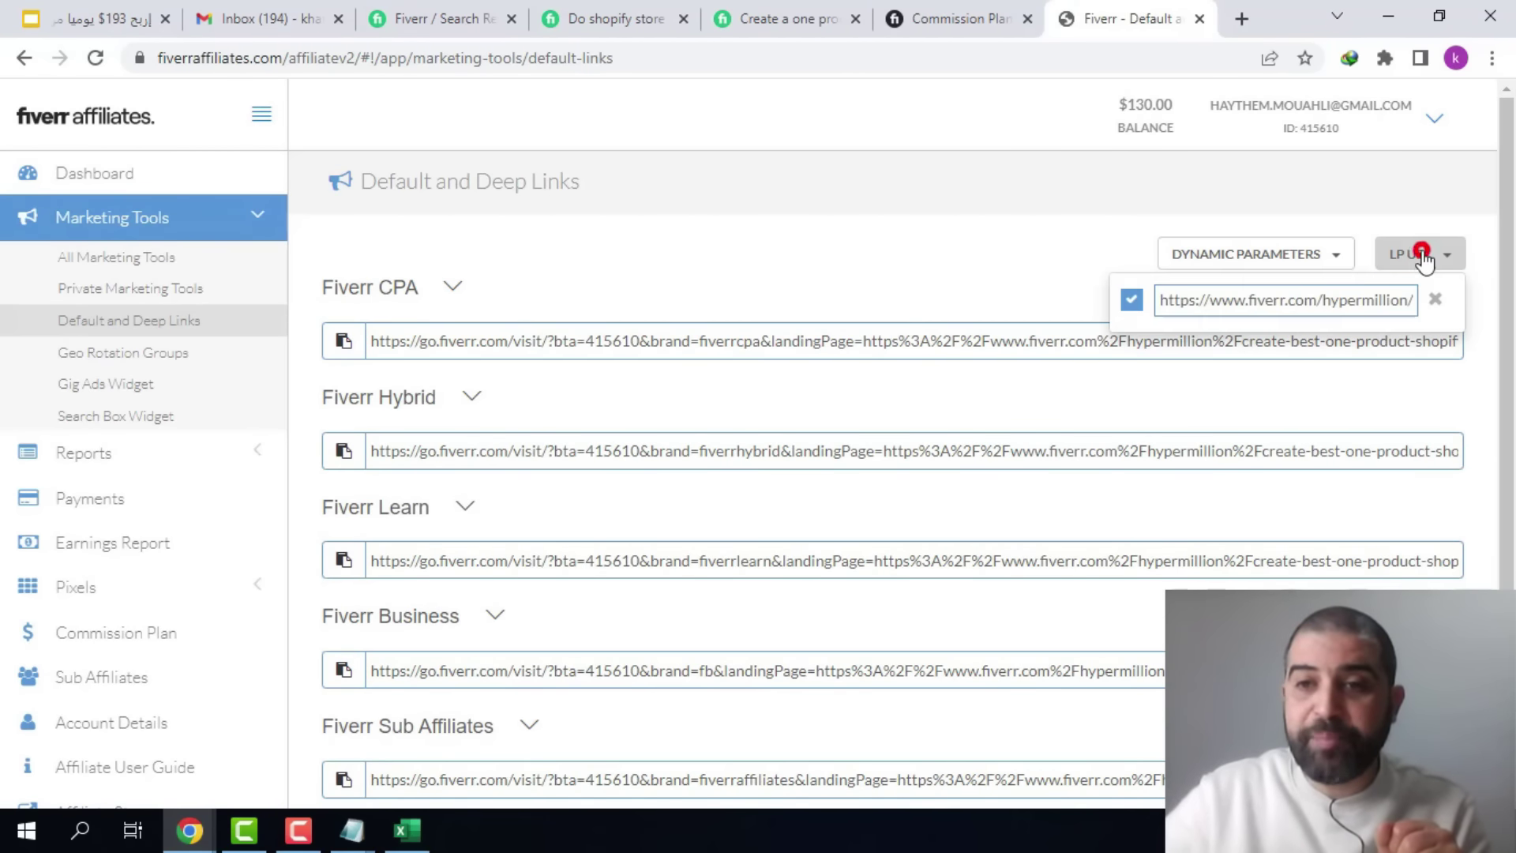
triple_click(1263, 298)
right_click(1259, 298)
click(1232, 407)
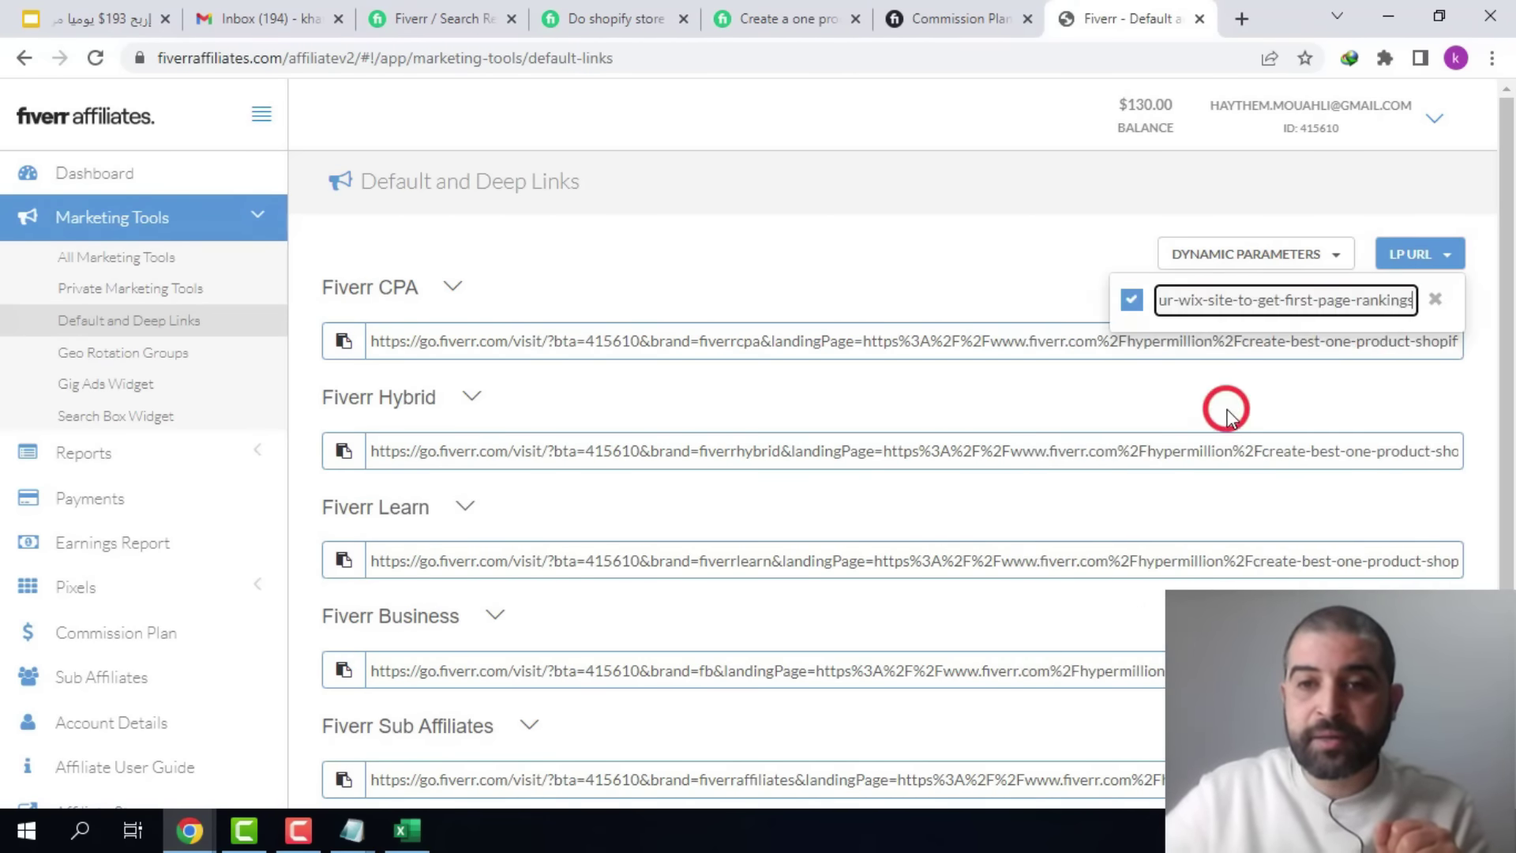
click(1134, 300)
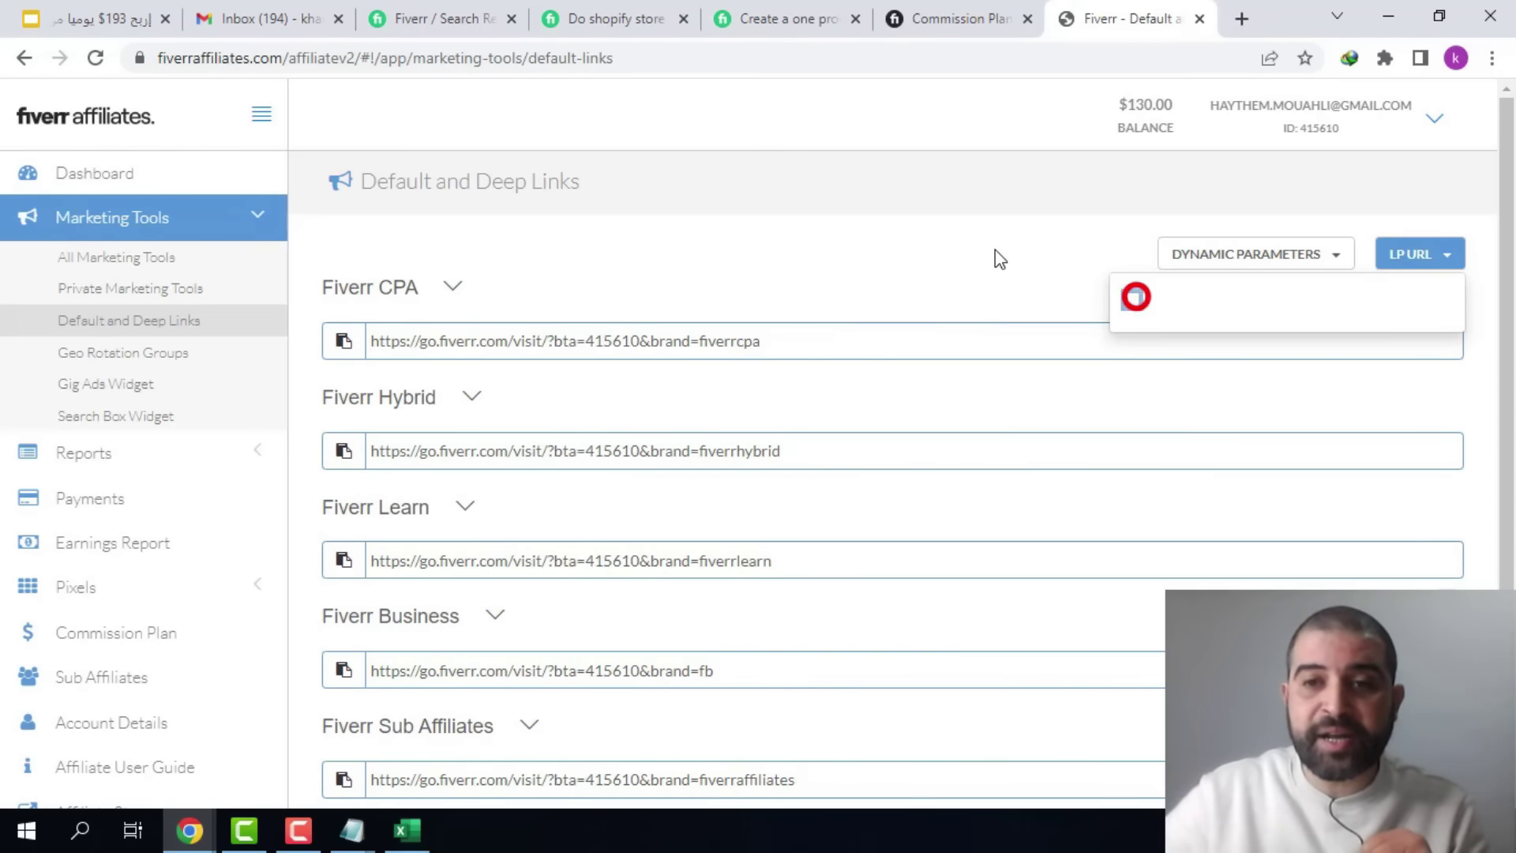
click(995, 249)
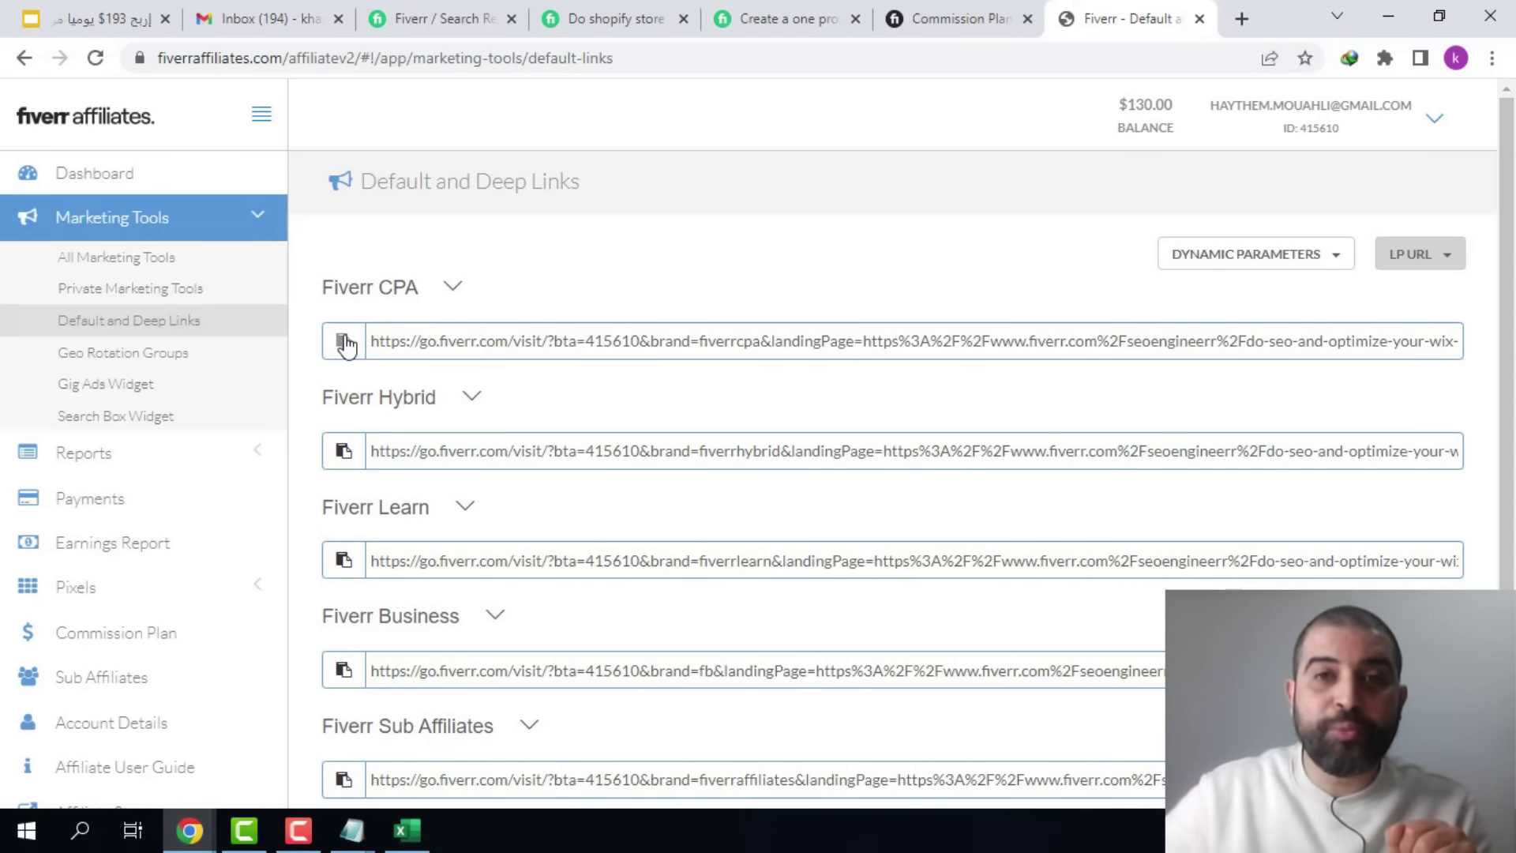
click(342, 332)
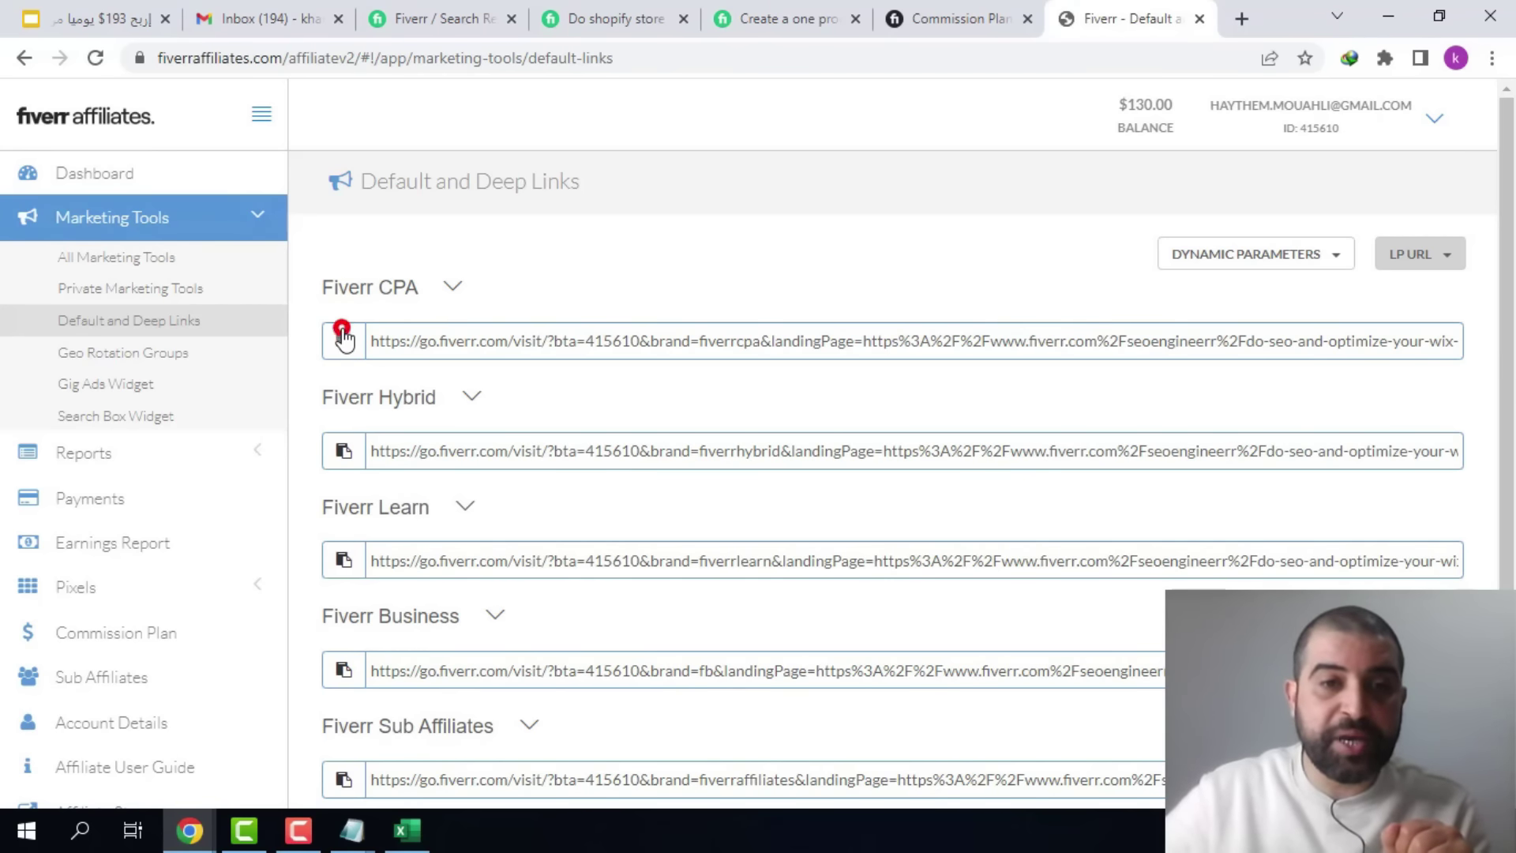
- Load the SEO gig's affiliate link in an incognito window and check the affiliate ID in its address
key(ctrl+shift+n)
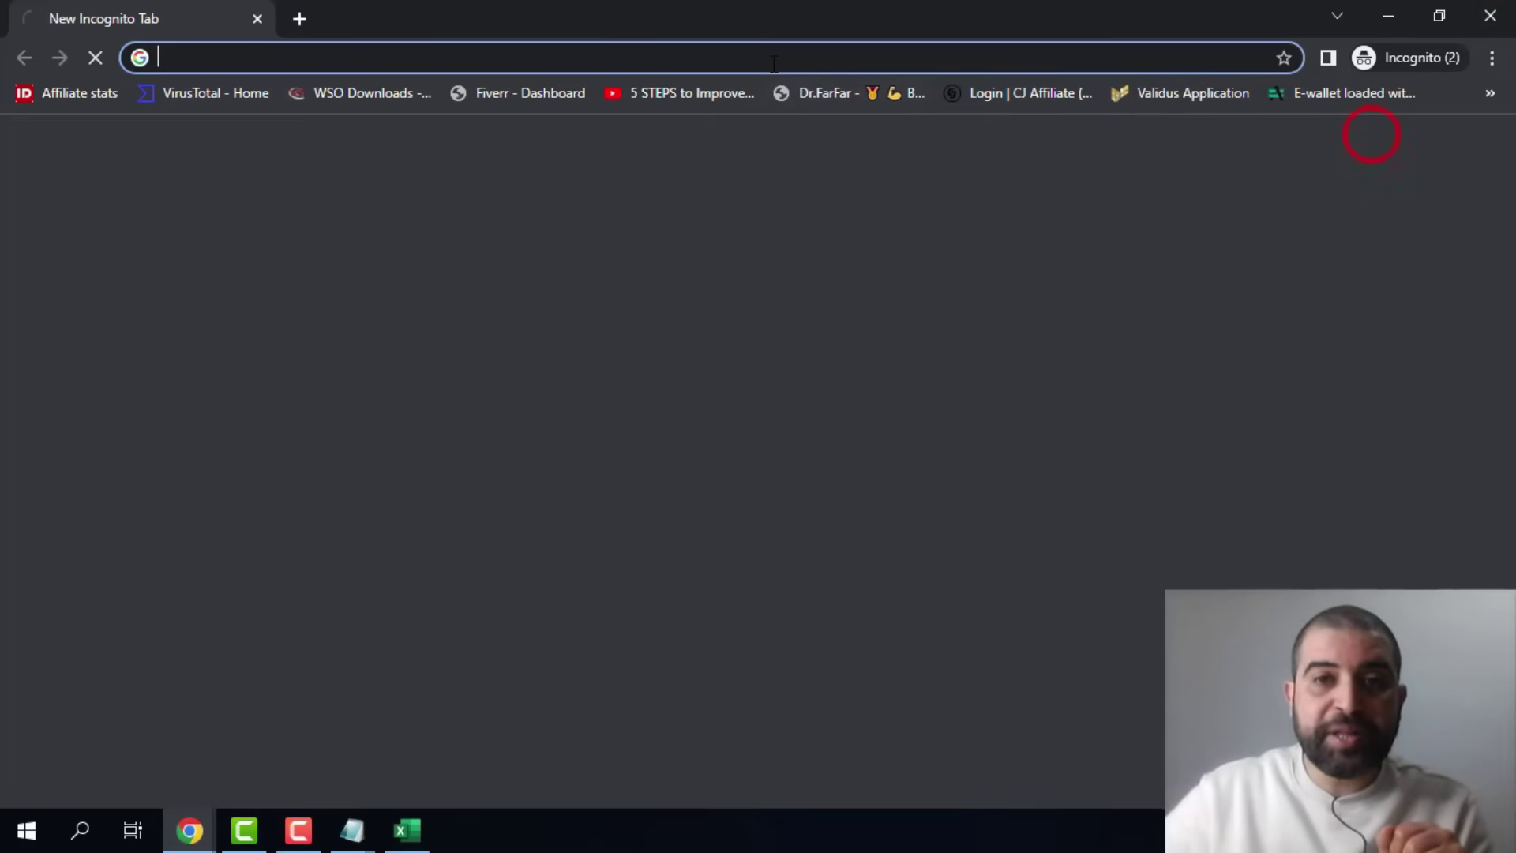
right_click(774, 60)
click(921, 239)
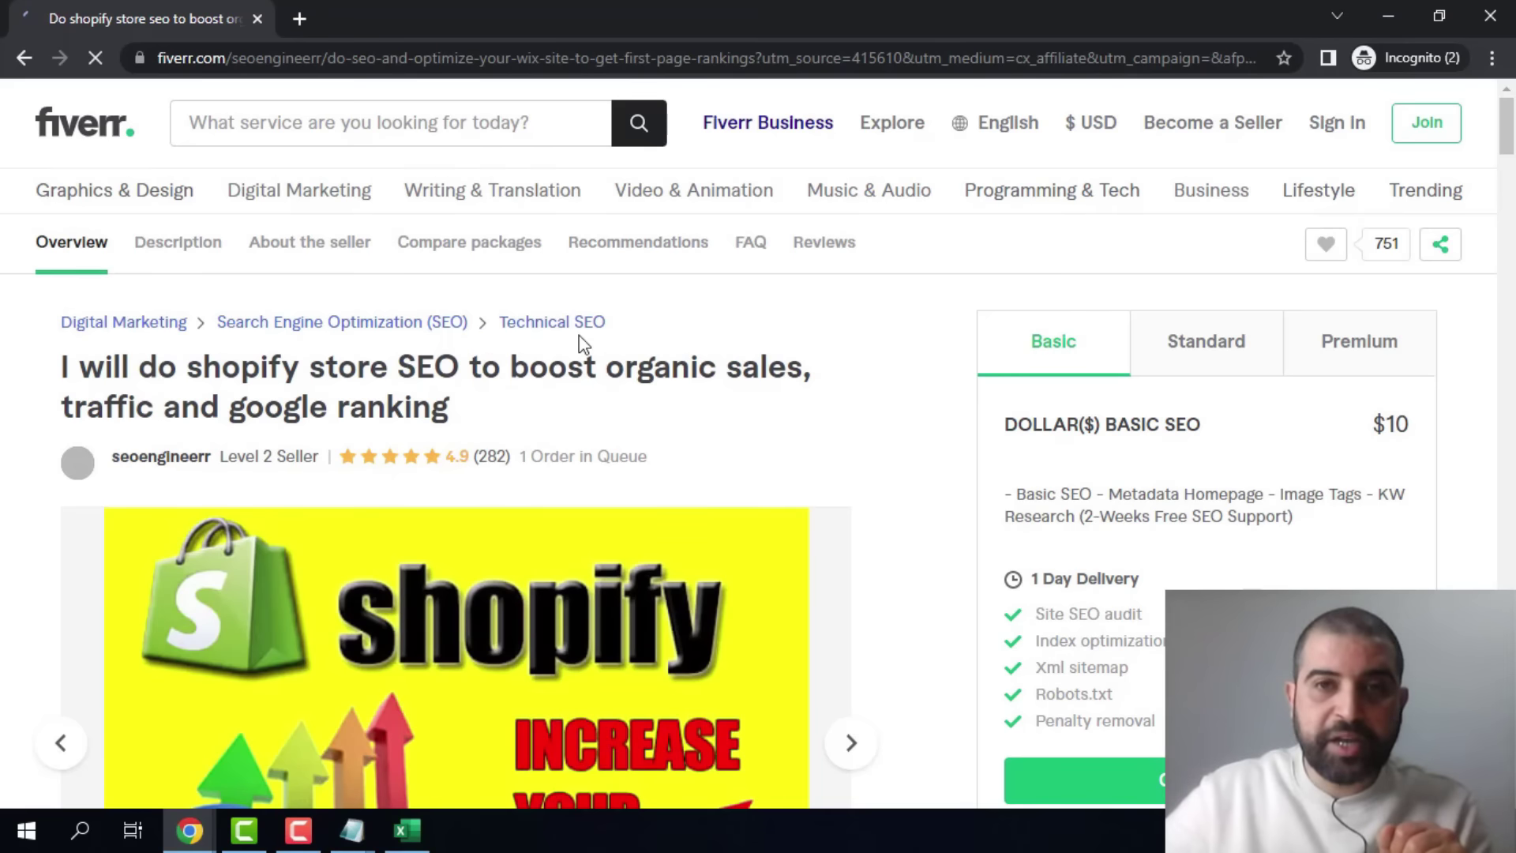
drag(902, 58, 853, 58)
- Close the incognito window and paste the affiliate link after the SEO gig's title in Notepad
click(1490, 16)
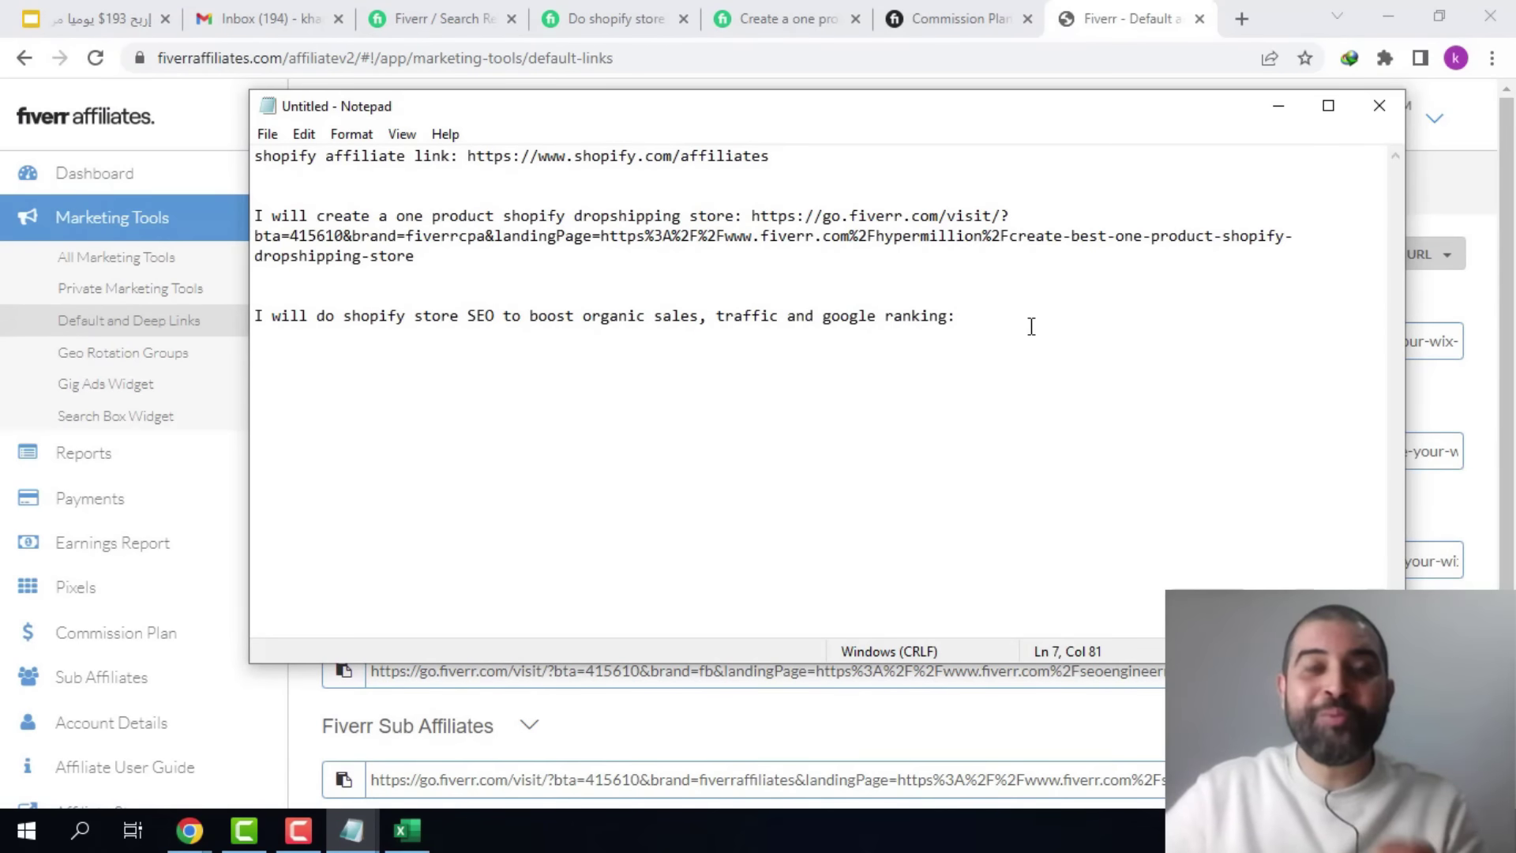
right_click(997, 314)
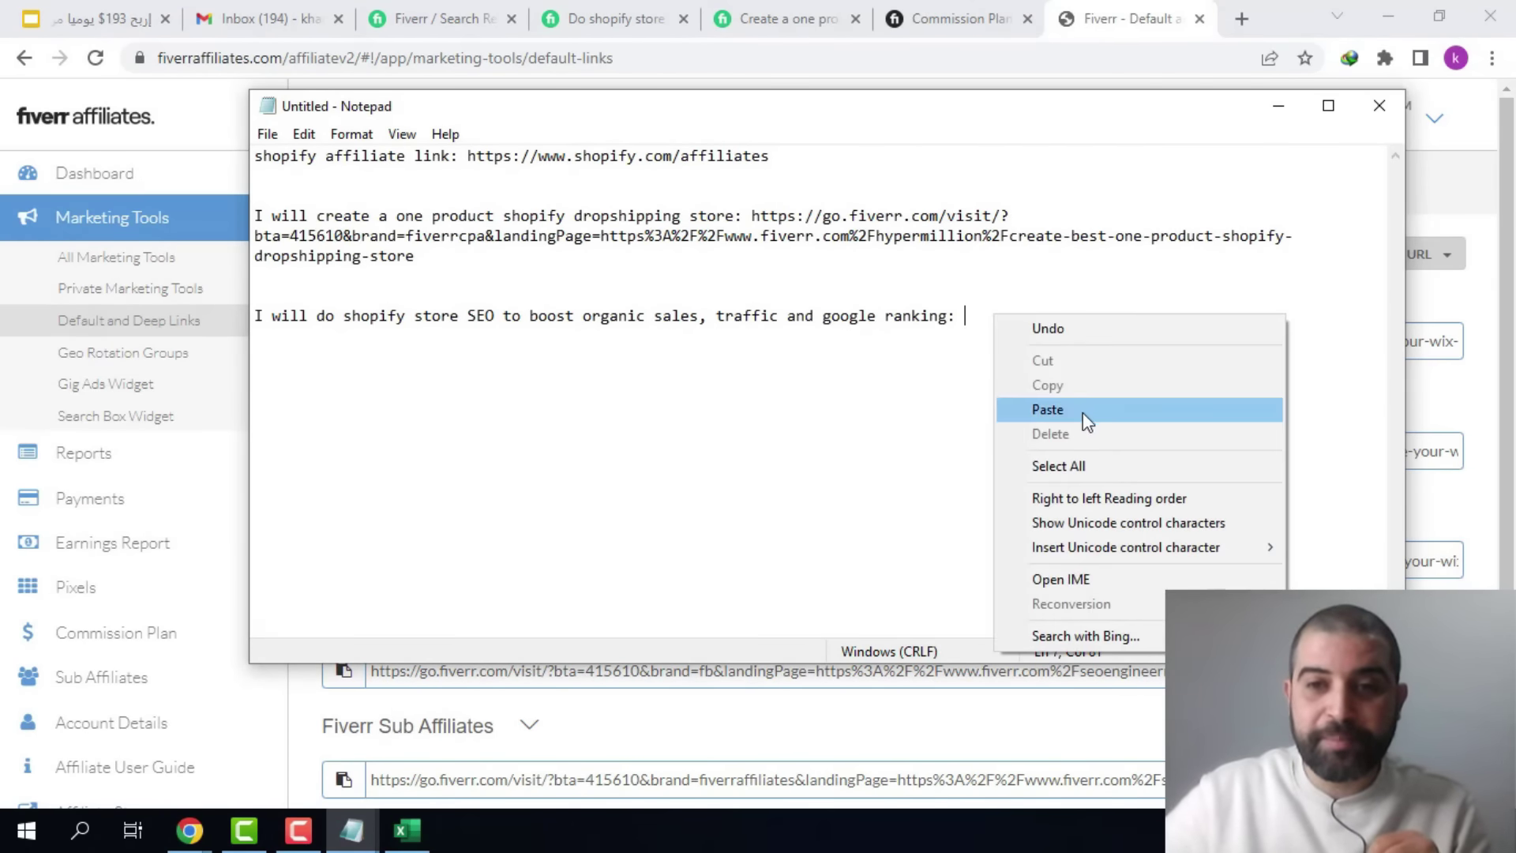
click(1083, 413)
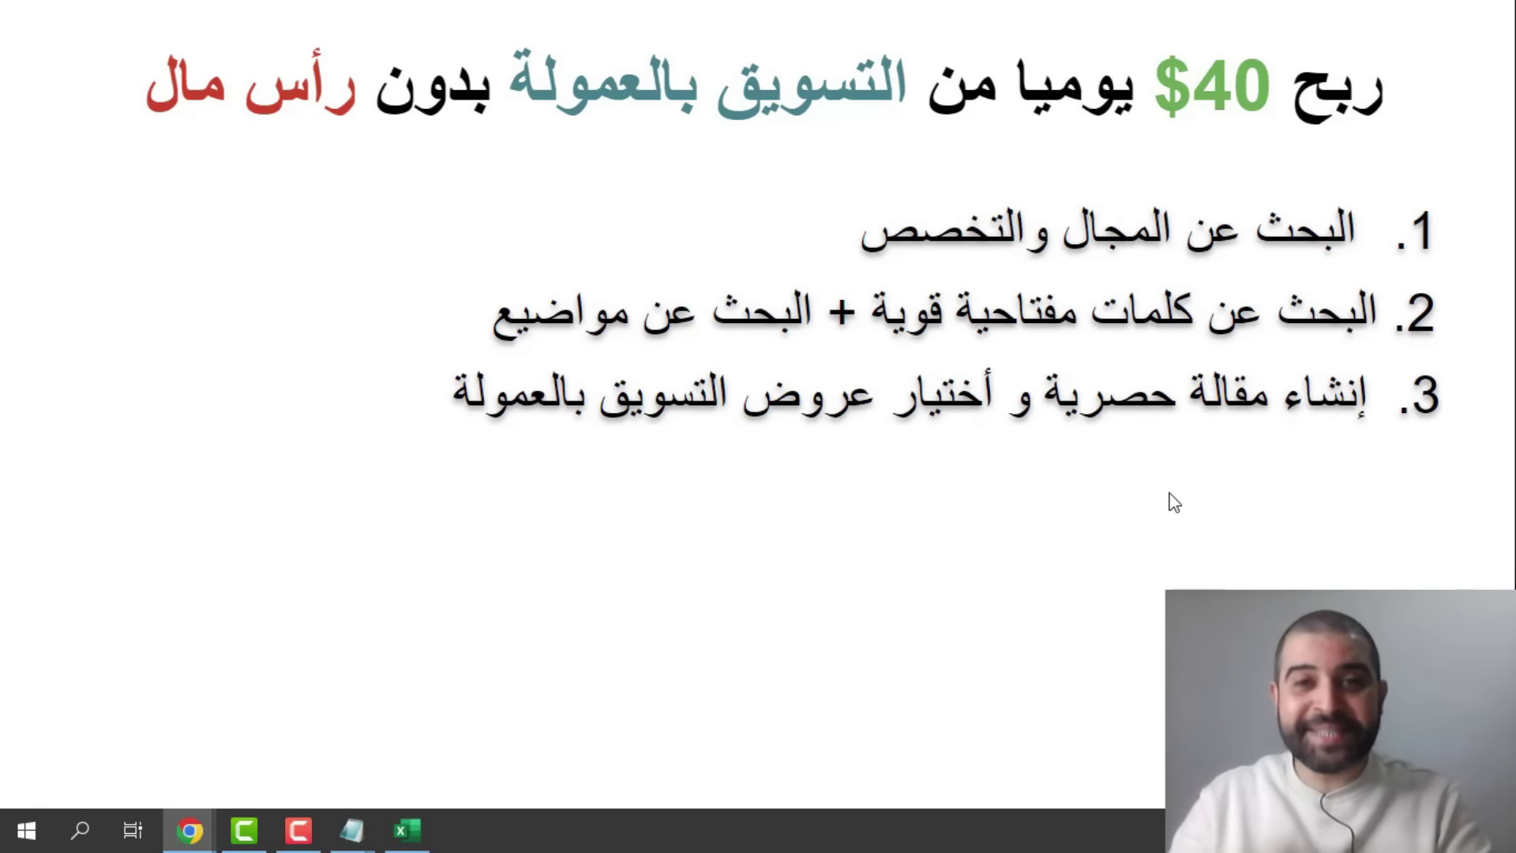
- Search the ClickBank Affiliate Marketplace for shopify and examine the ConversioBot offer's average earnings per conversion
key(alt+Tab)
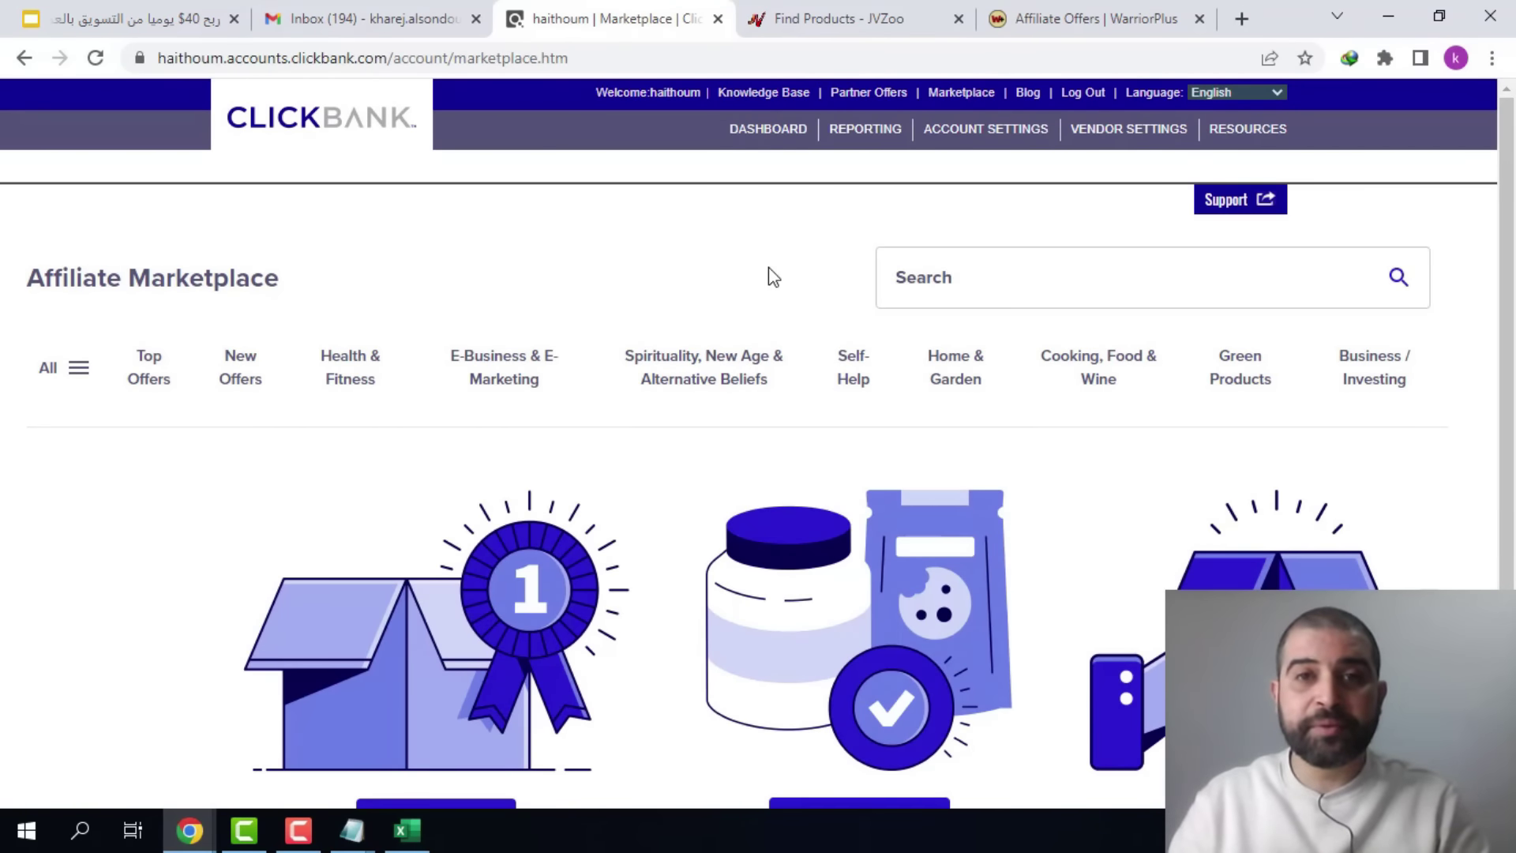
click(1106, 277)
text(shopify)
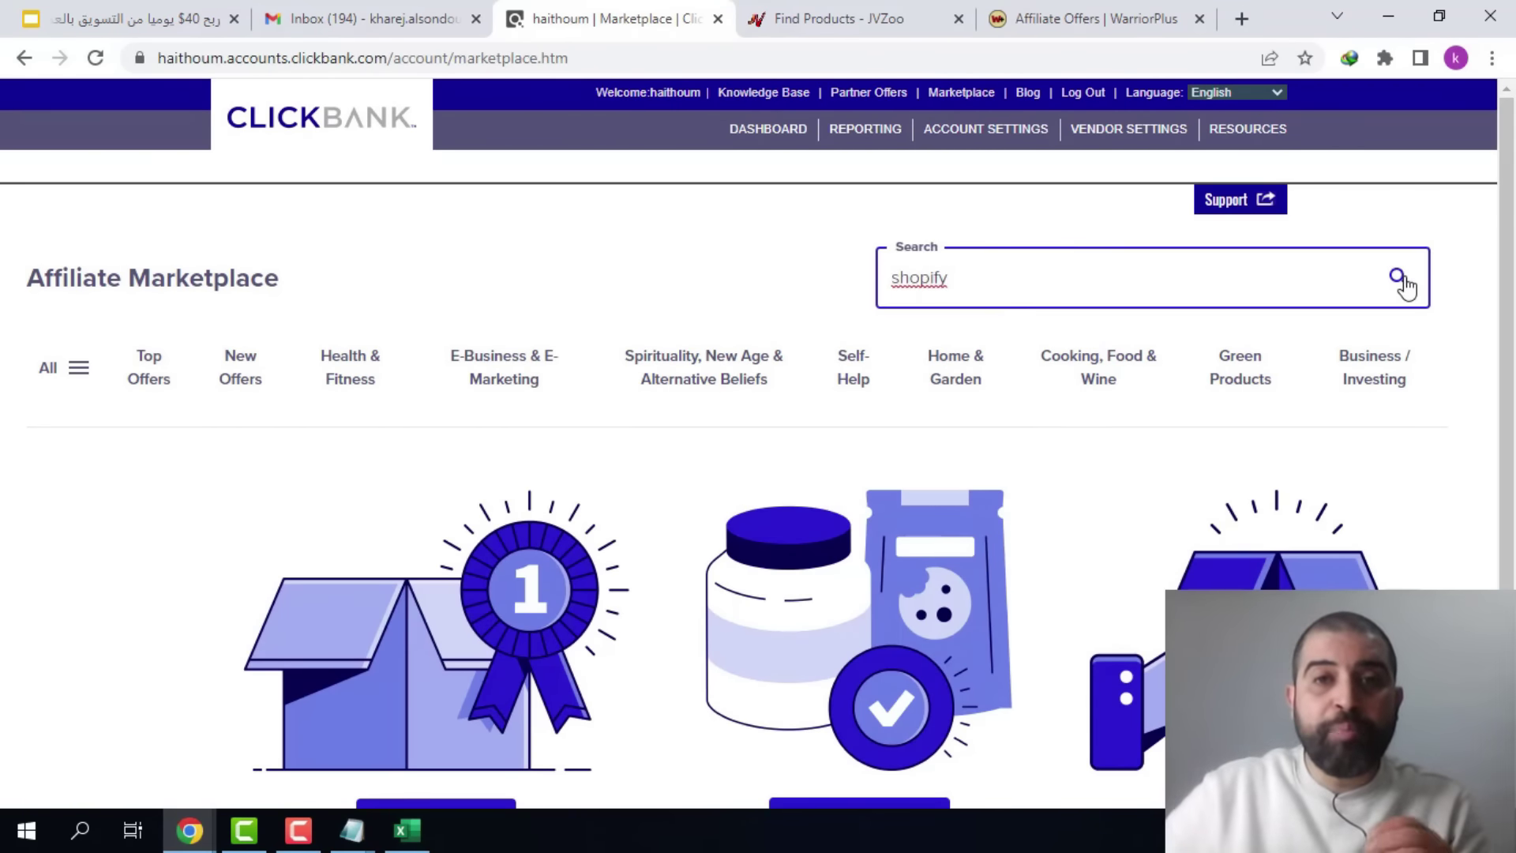
click(1398, 278)
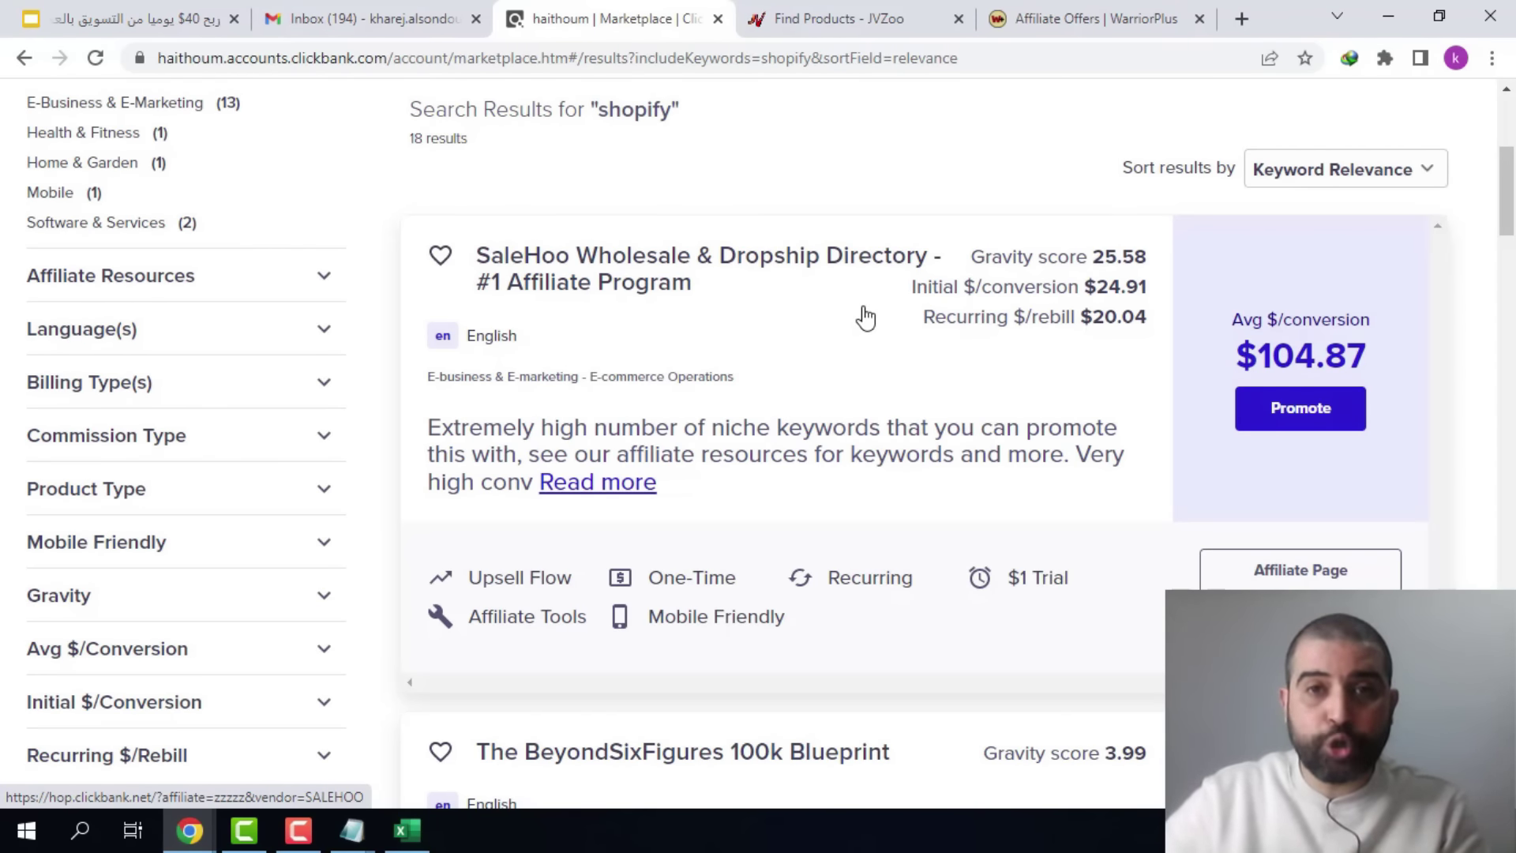
scroll(646, 392, down, 10)
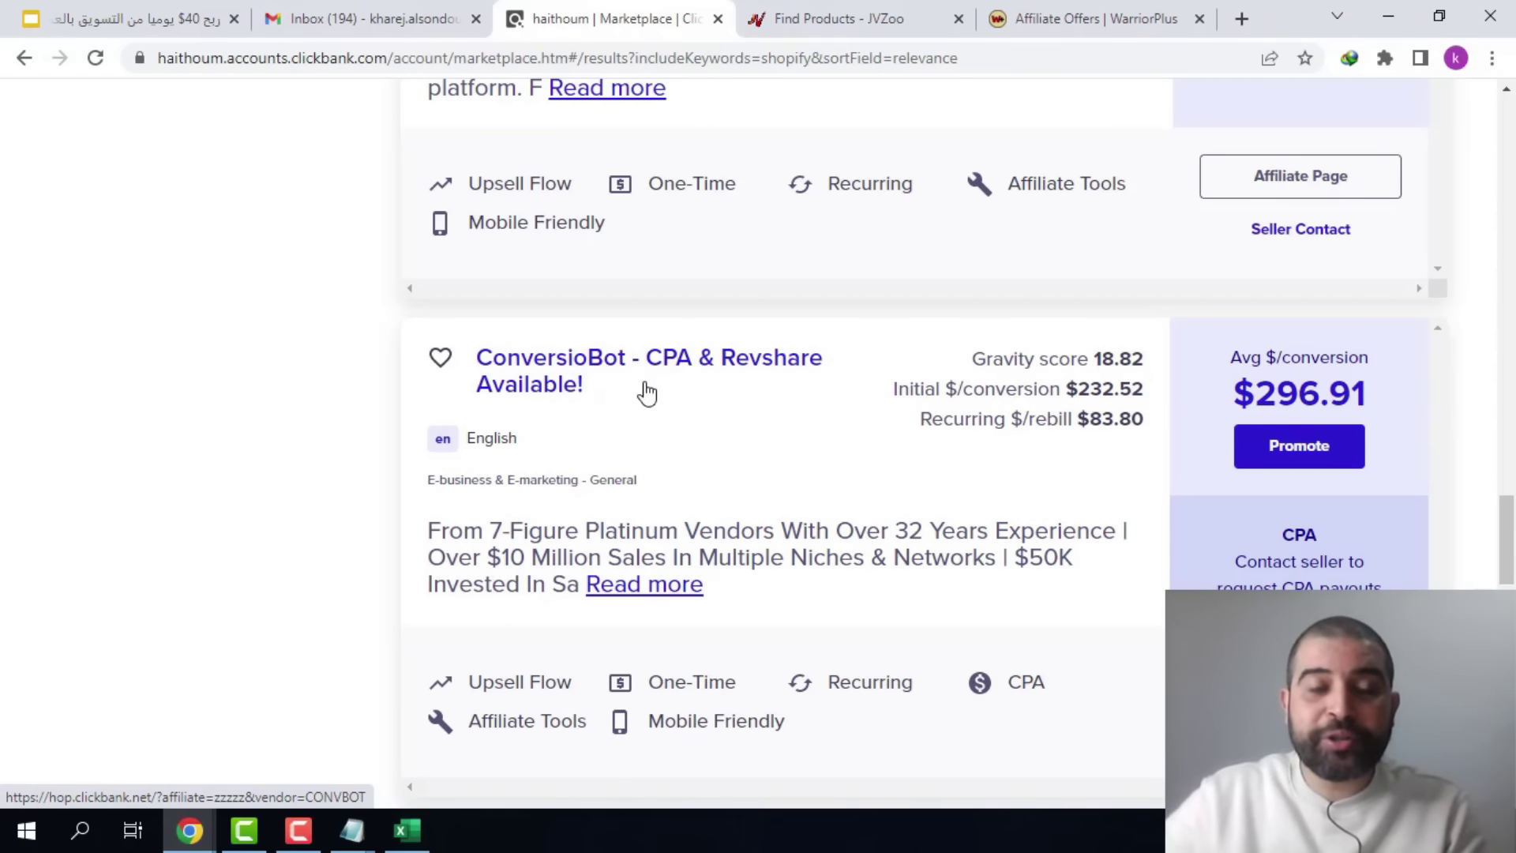
drag(1376, 392, 1253, 392)
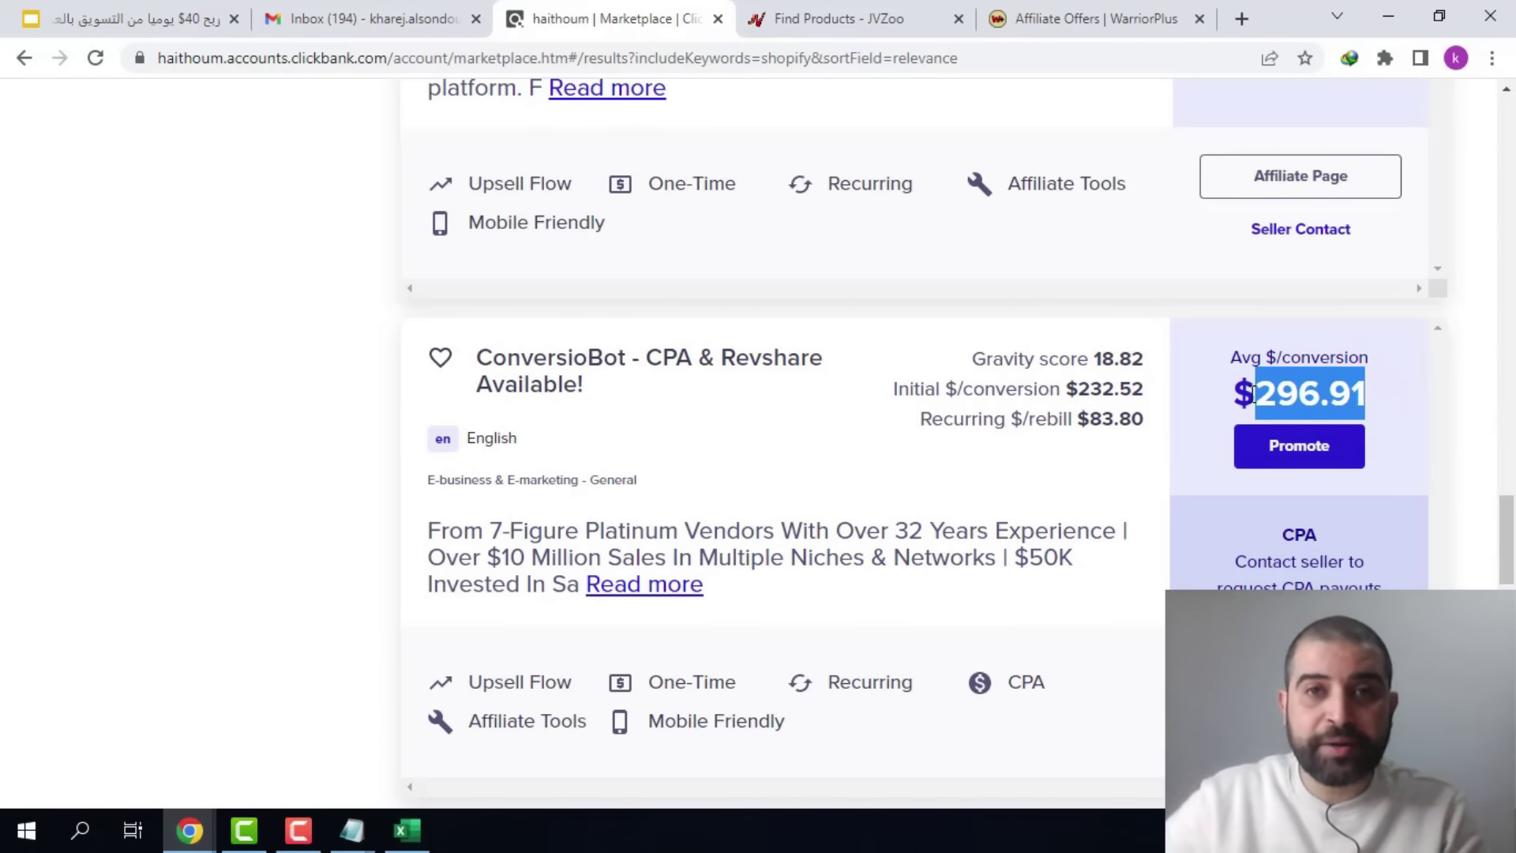
- Review ConversioBot's sales page down to its list of supported platforms, including Shopify, and close the page
click(867, 391)
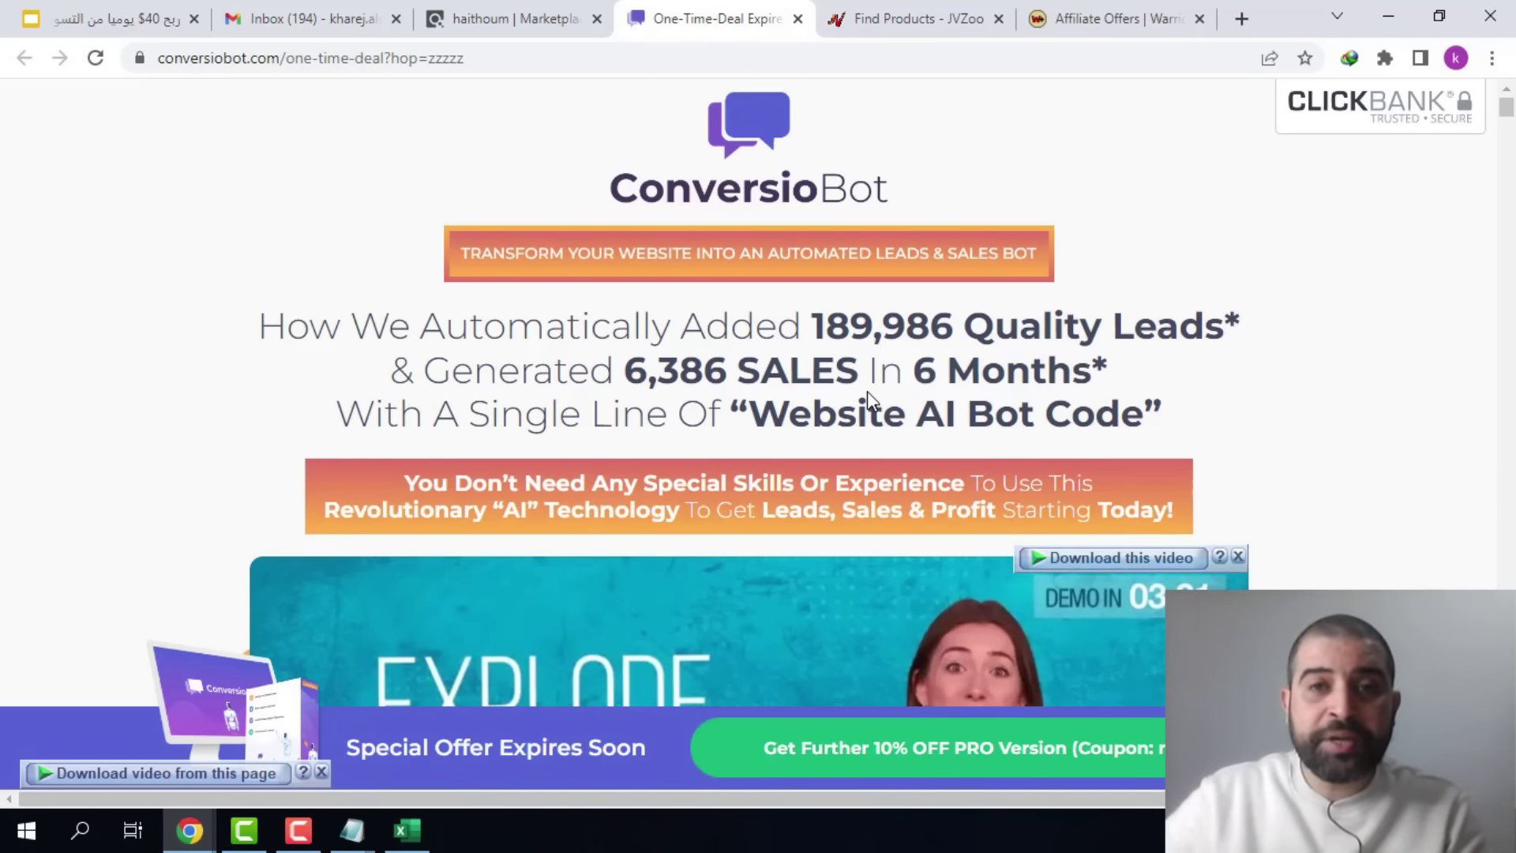
scroll(867, 391, down, 10)
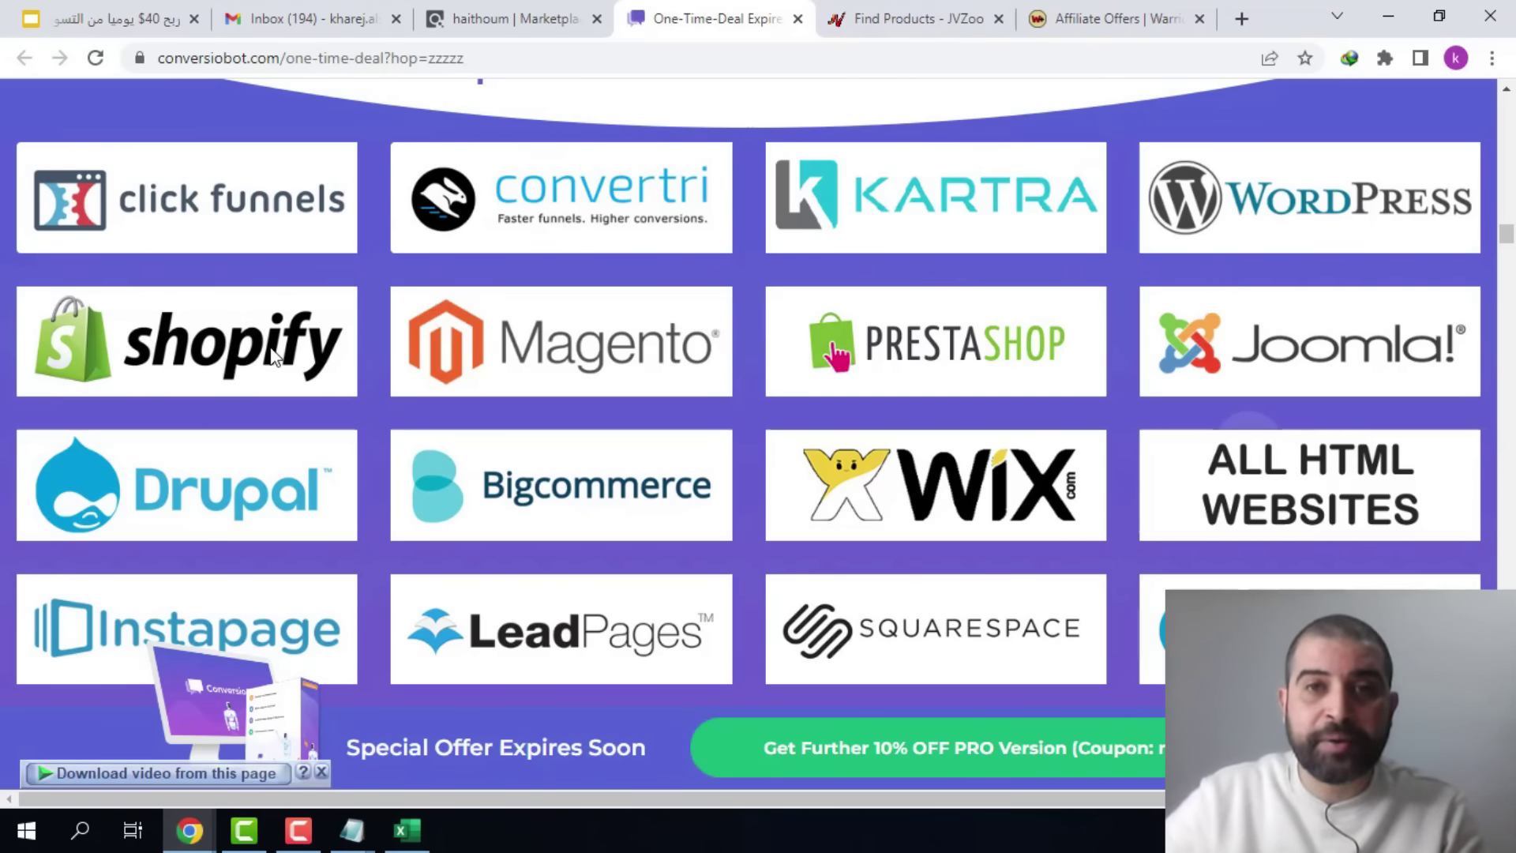
key(ctrl+w)
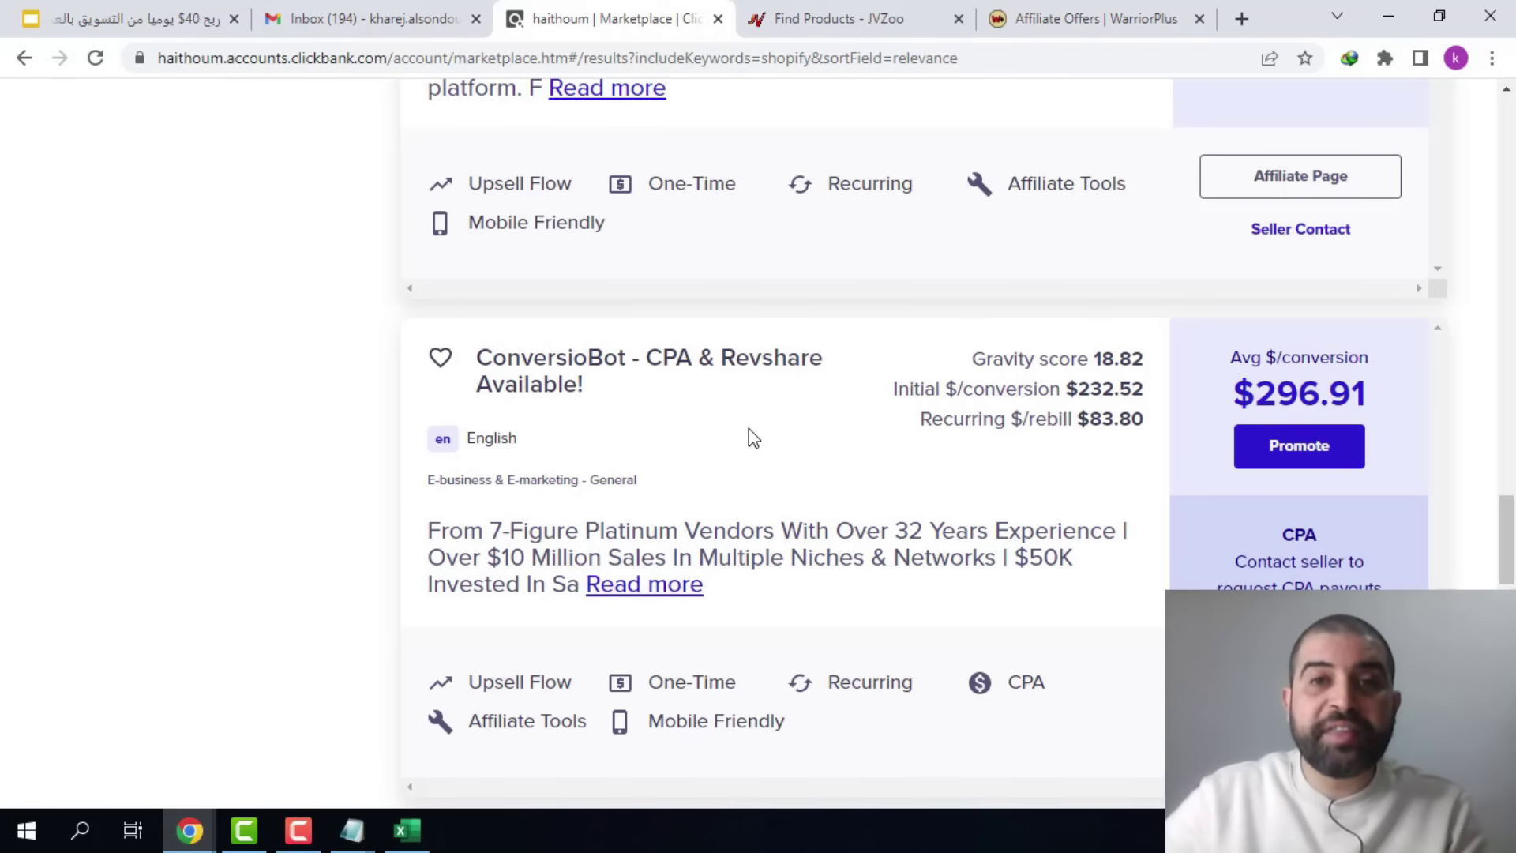
- Create an encrypted HopLink for the ConversioBot offer without a tracking ID and copy it
click(1319, 440)
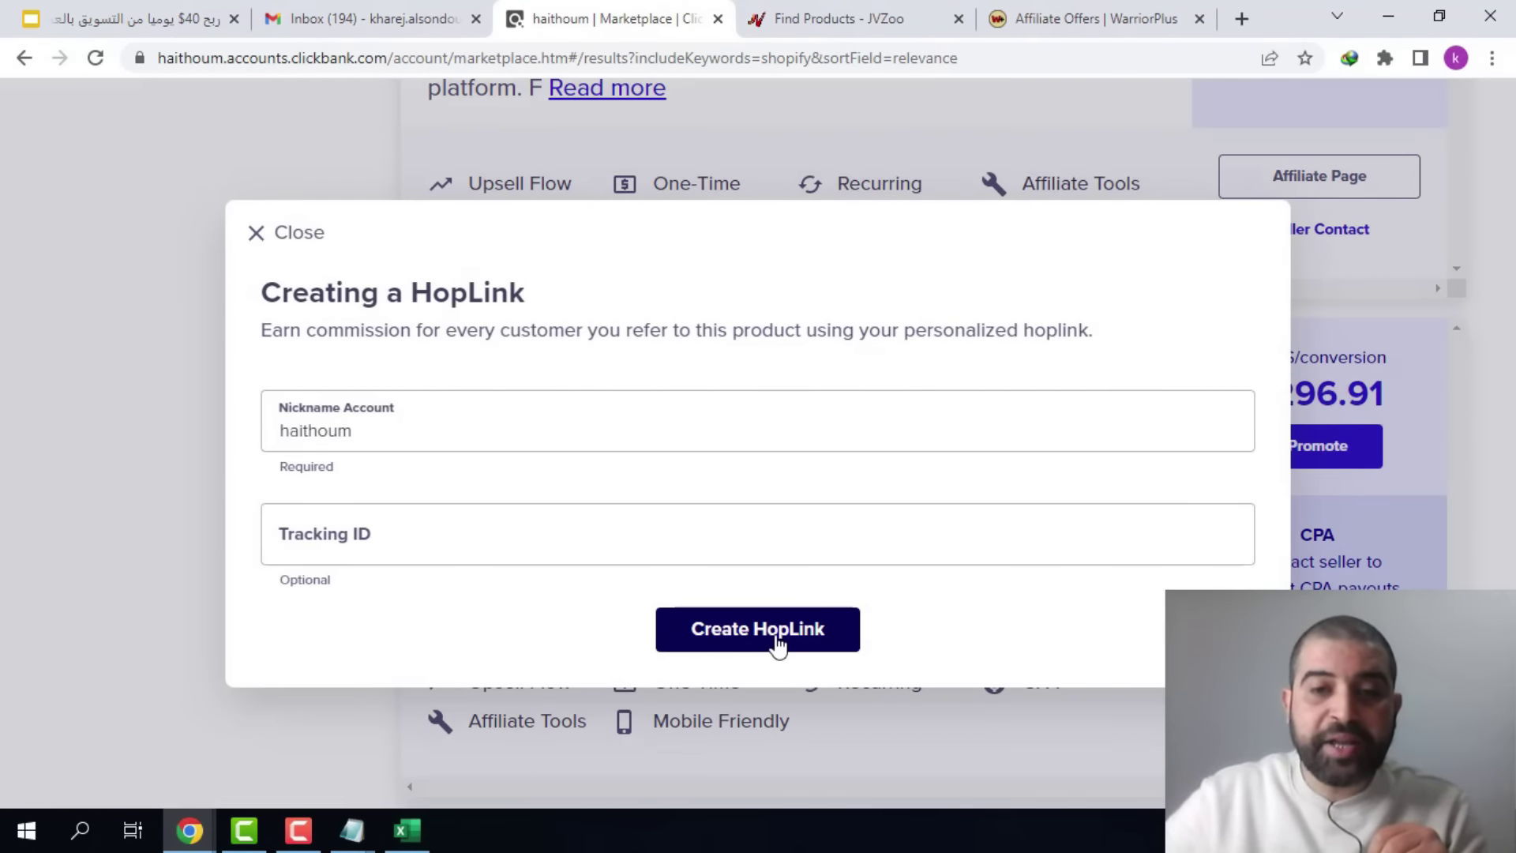
click(776, 643)
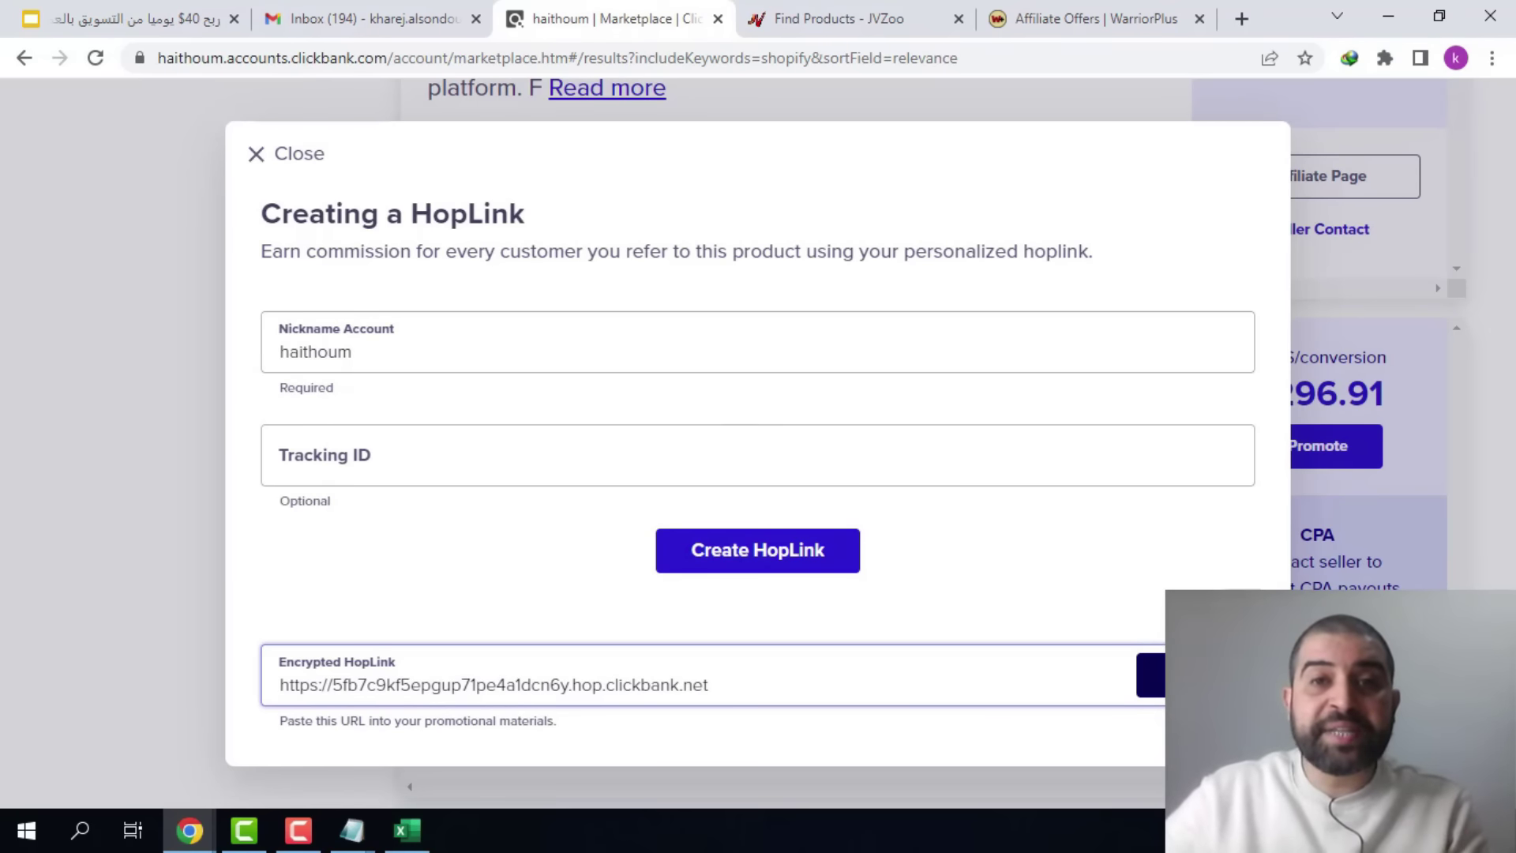
click(1152, 675)
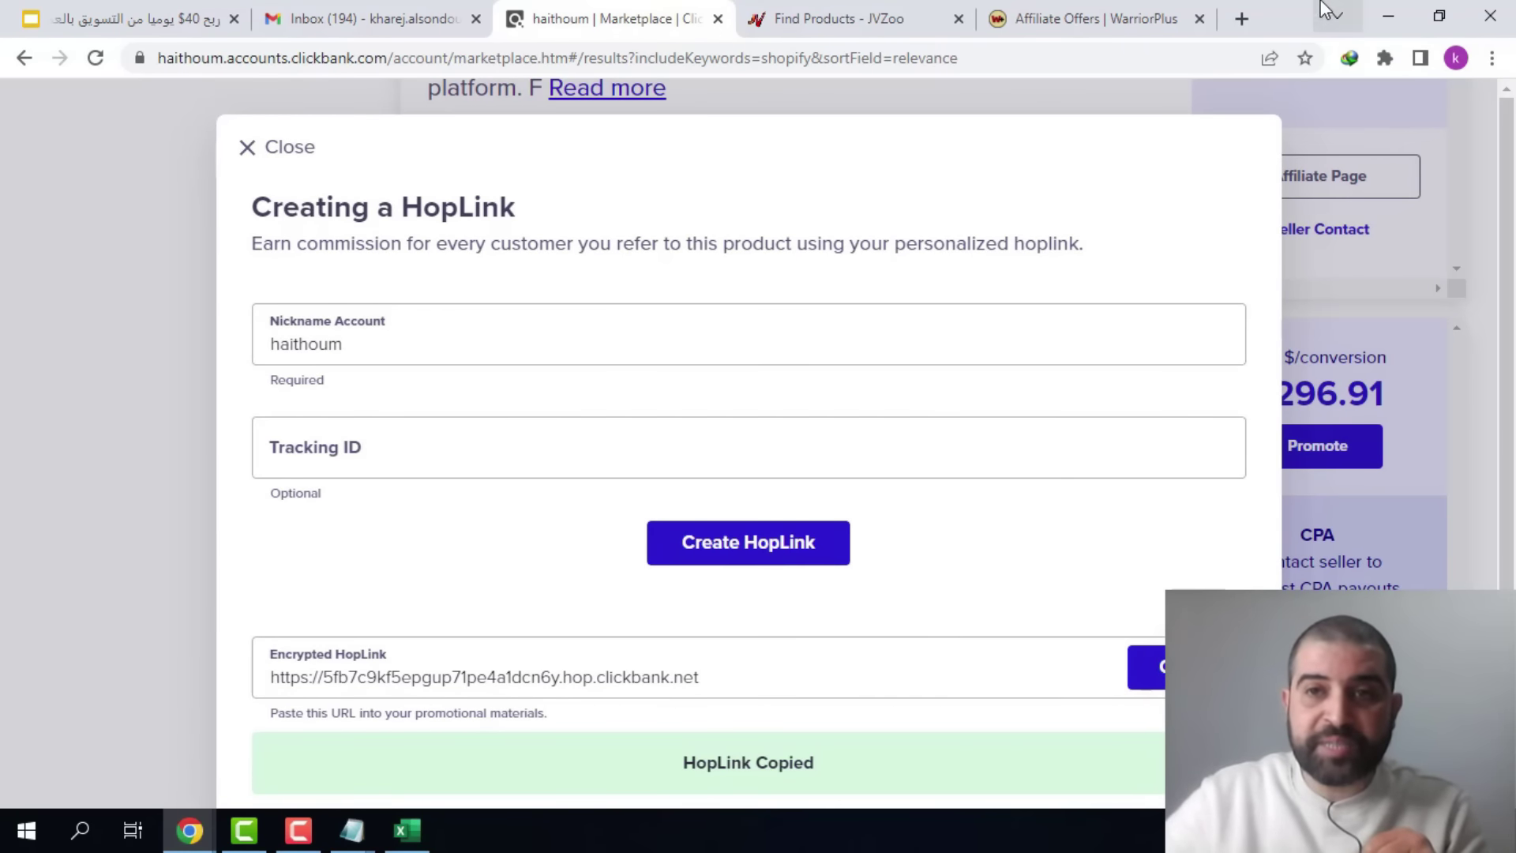
- Load the copied HopLink in a new browser tab to check the affiliate nickname in the resulting address
click(1241, 19)
right_click(1129, 58)
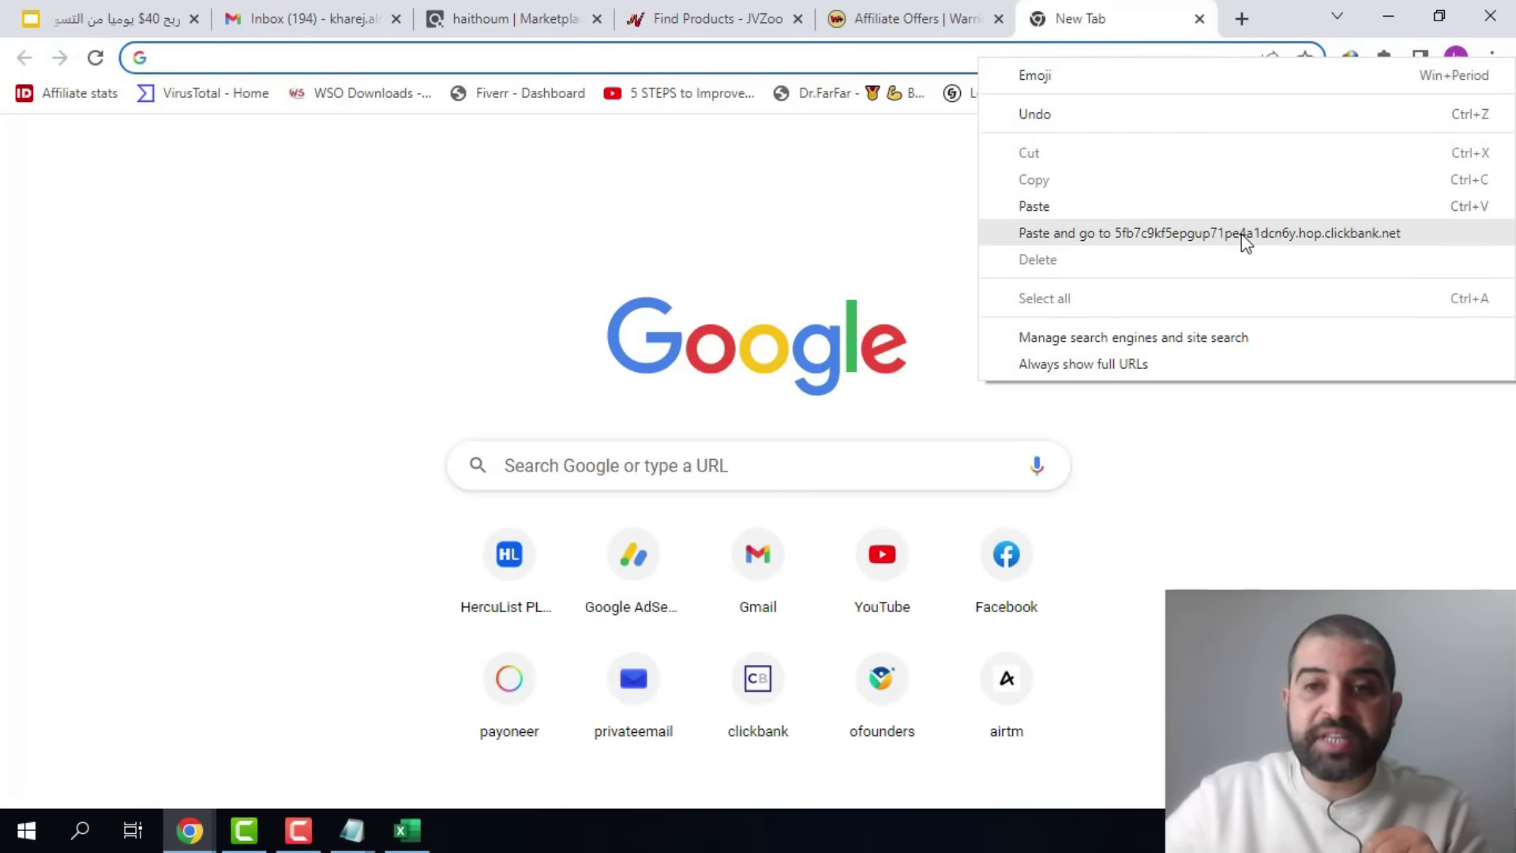
click(1240, 236)
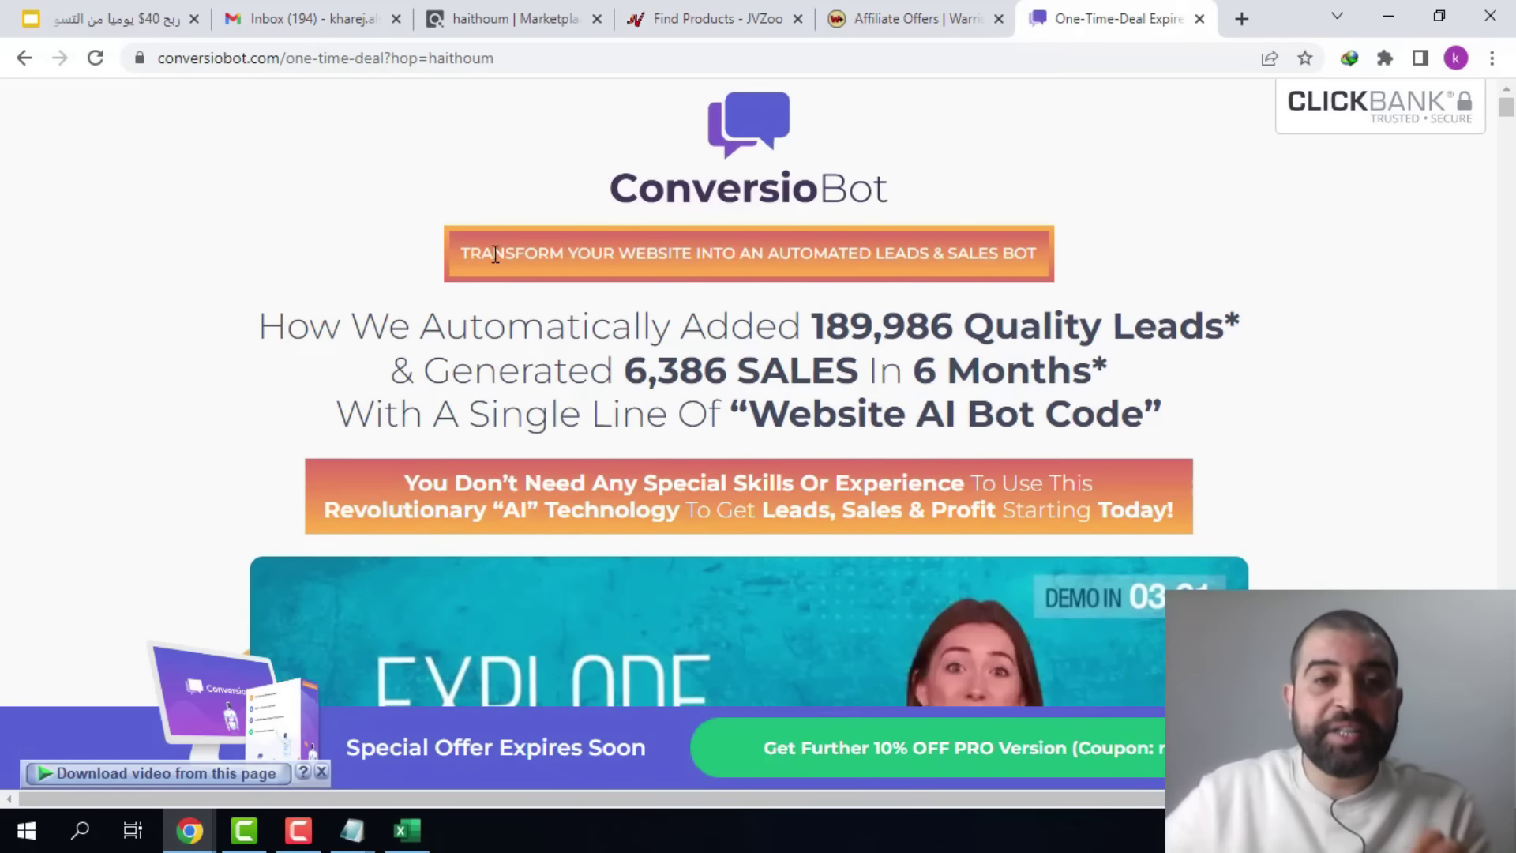
- Copy the banner text "TRANSFORM YOUR WEBSITE INTO AN AUTOMATED LEADS & SALES BOT" and paste it below the SEO gig link in Notepad
click(450, 253)
drag(452, 253, 873, 259)
click(925, 253)
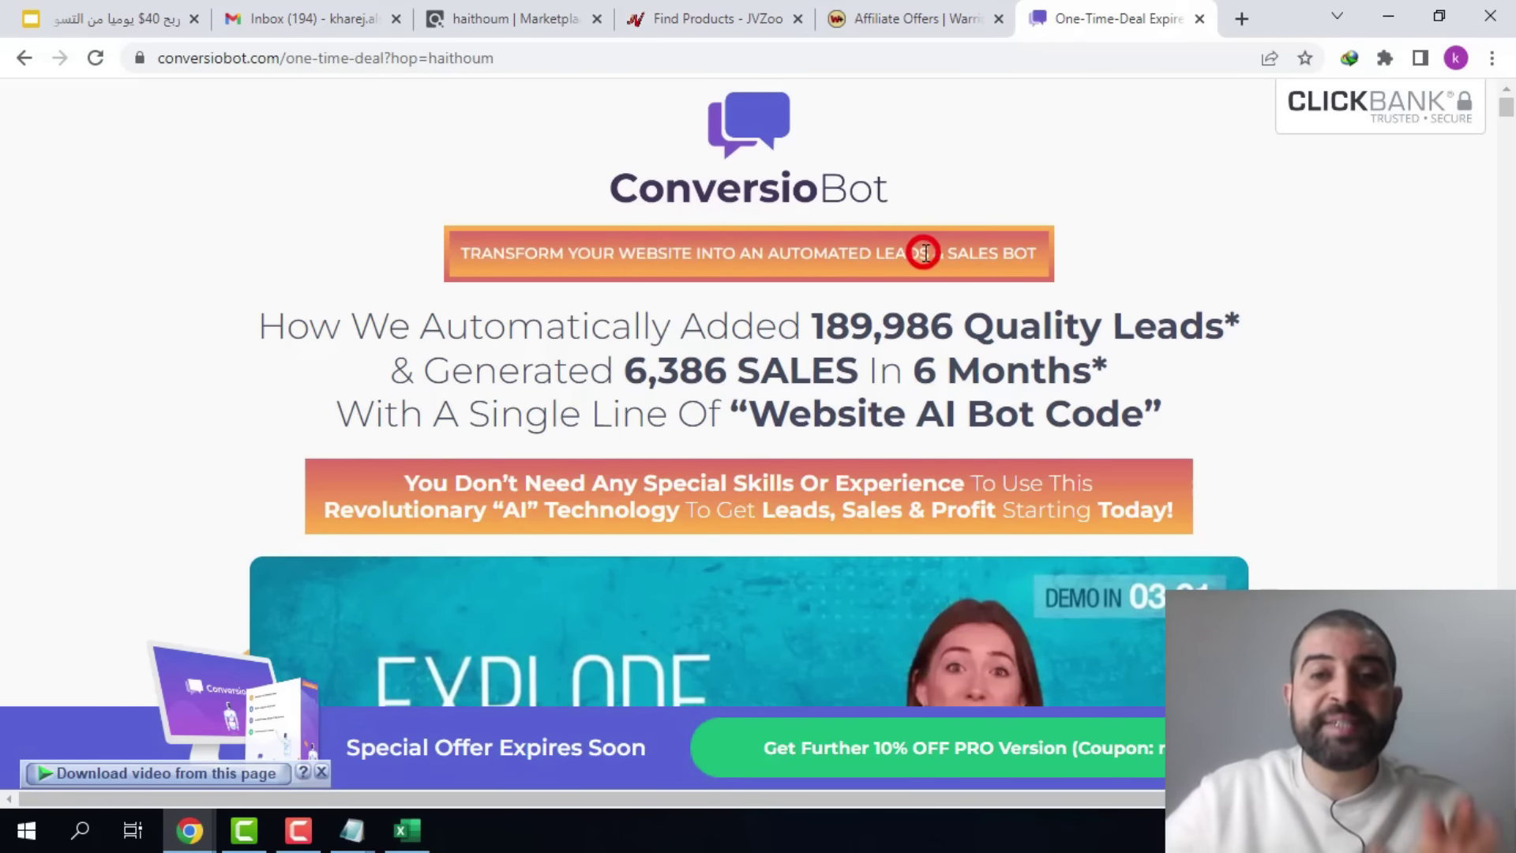
drag(450, 252, 928, 281)
mouse_move(351, 830)
click(573, 716)
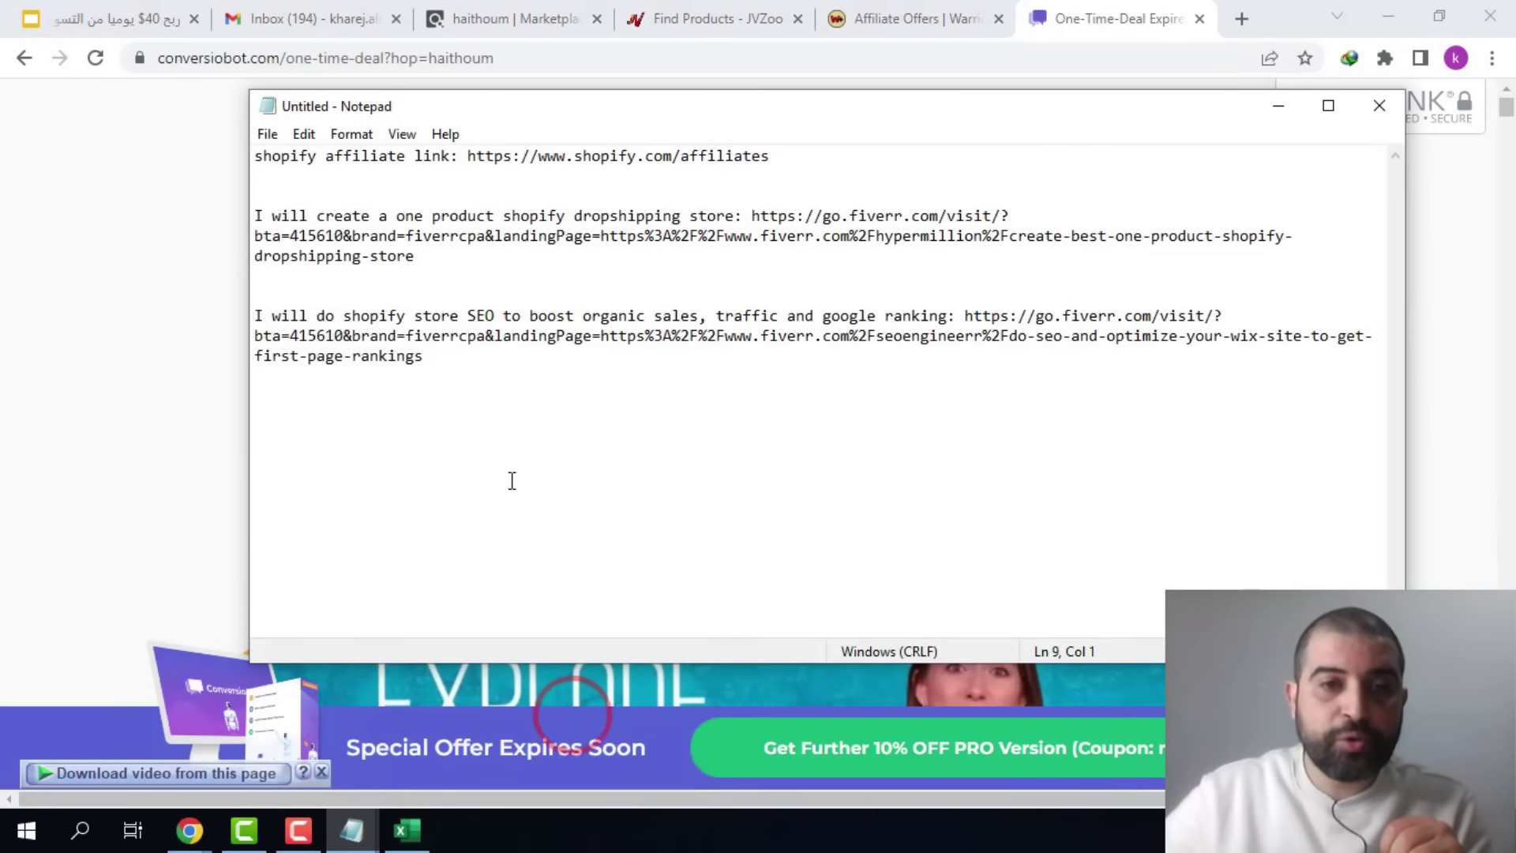
right_click(303, 407)
click(431, 509)
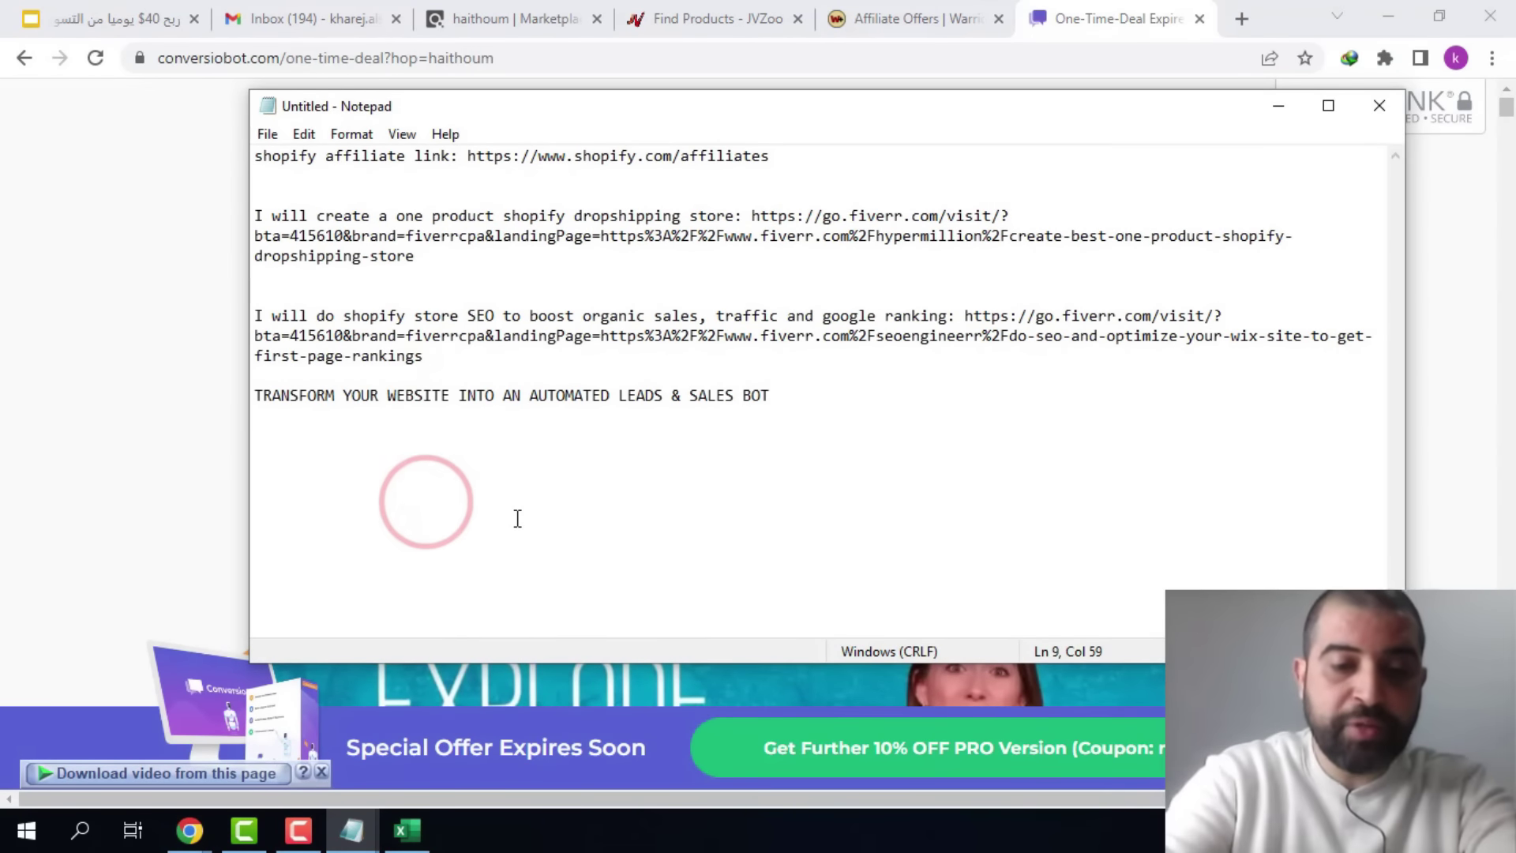
- Extend the ConversioBot title in Notepad with "TO GENERATE" and the sales page's phrase "6,386 SALES In 6 Months"
text(TO GENERATE)
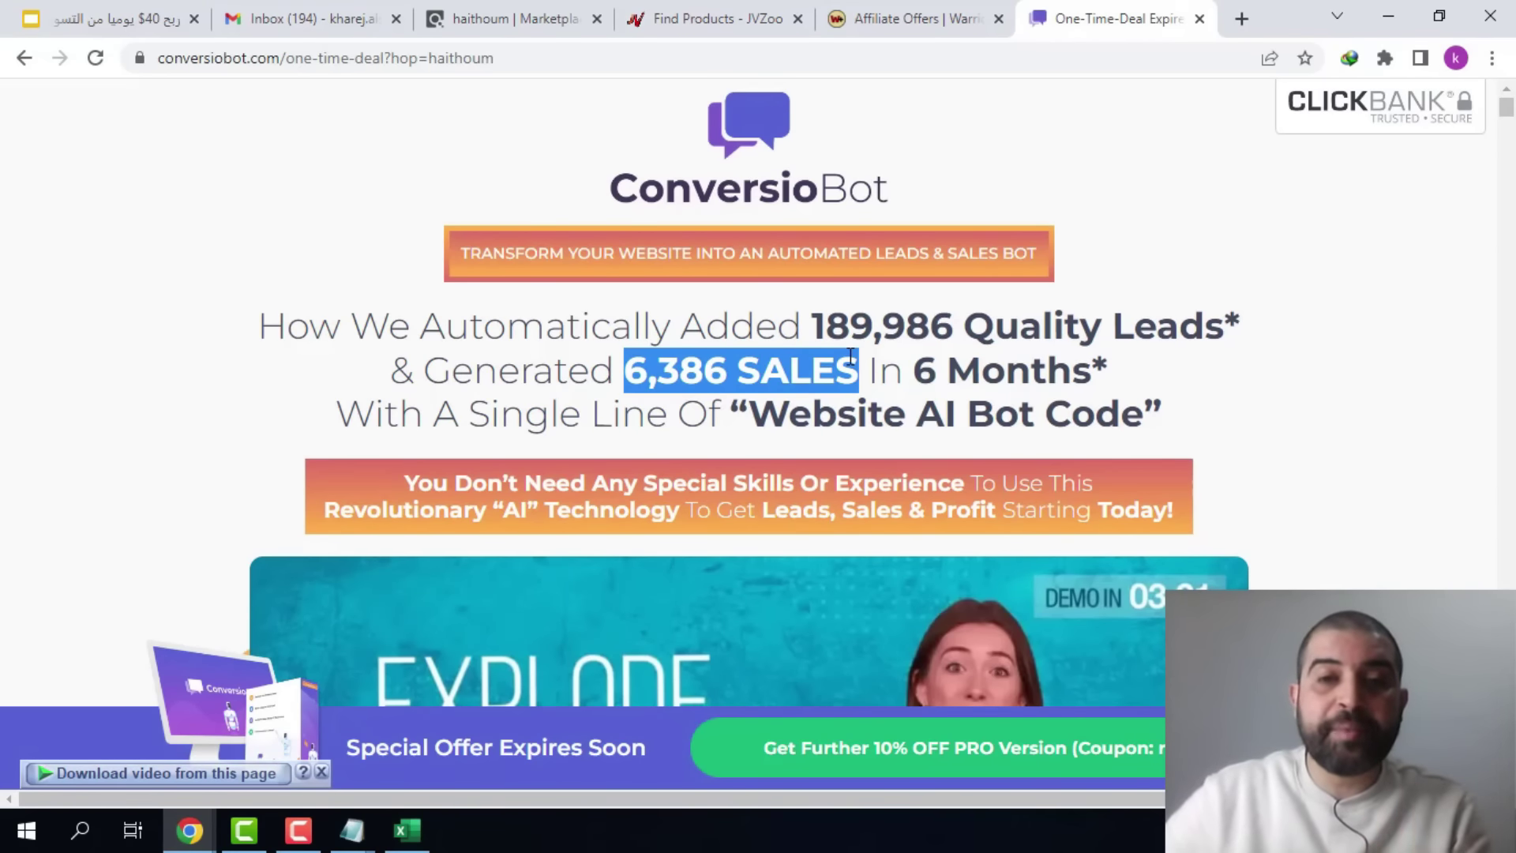
drag(850, 355, 1035, 363)
right_click(1036, 363)
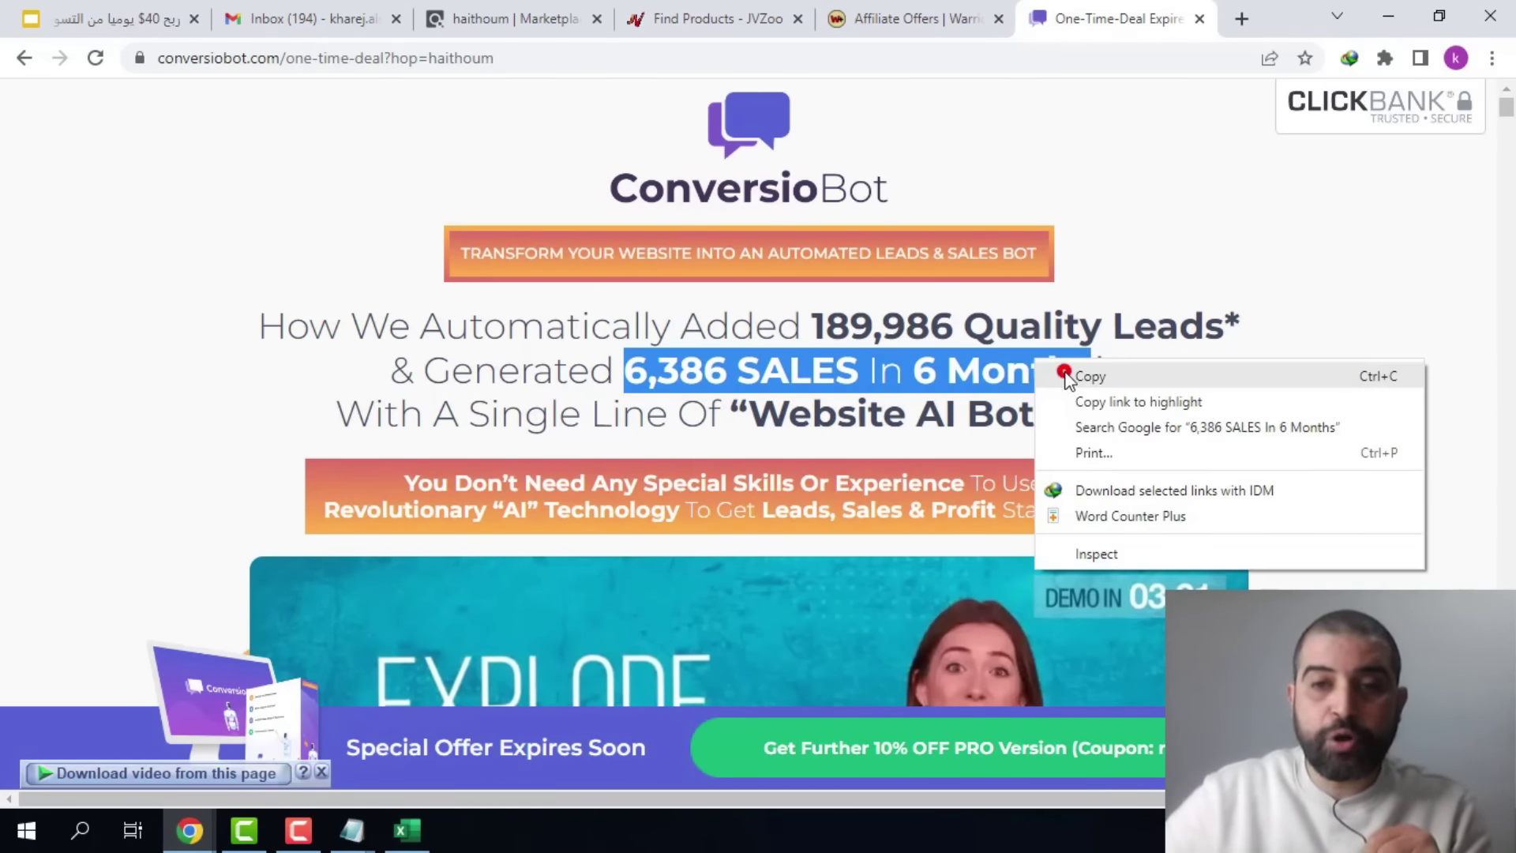
click(1068, 377)
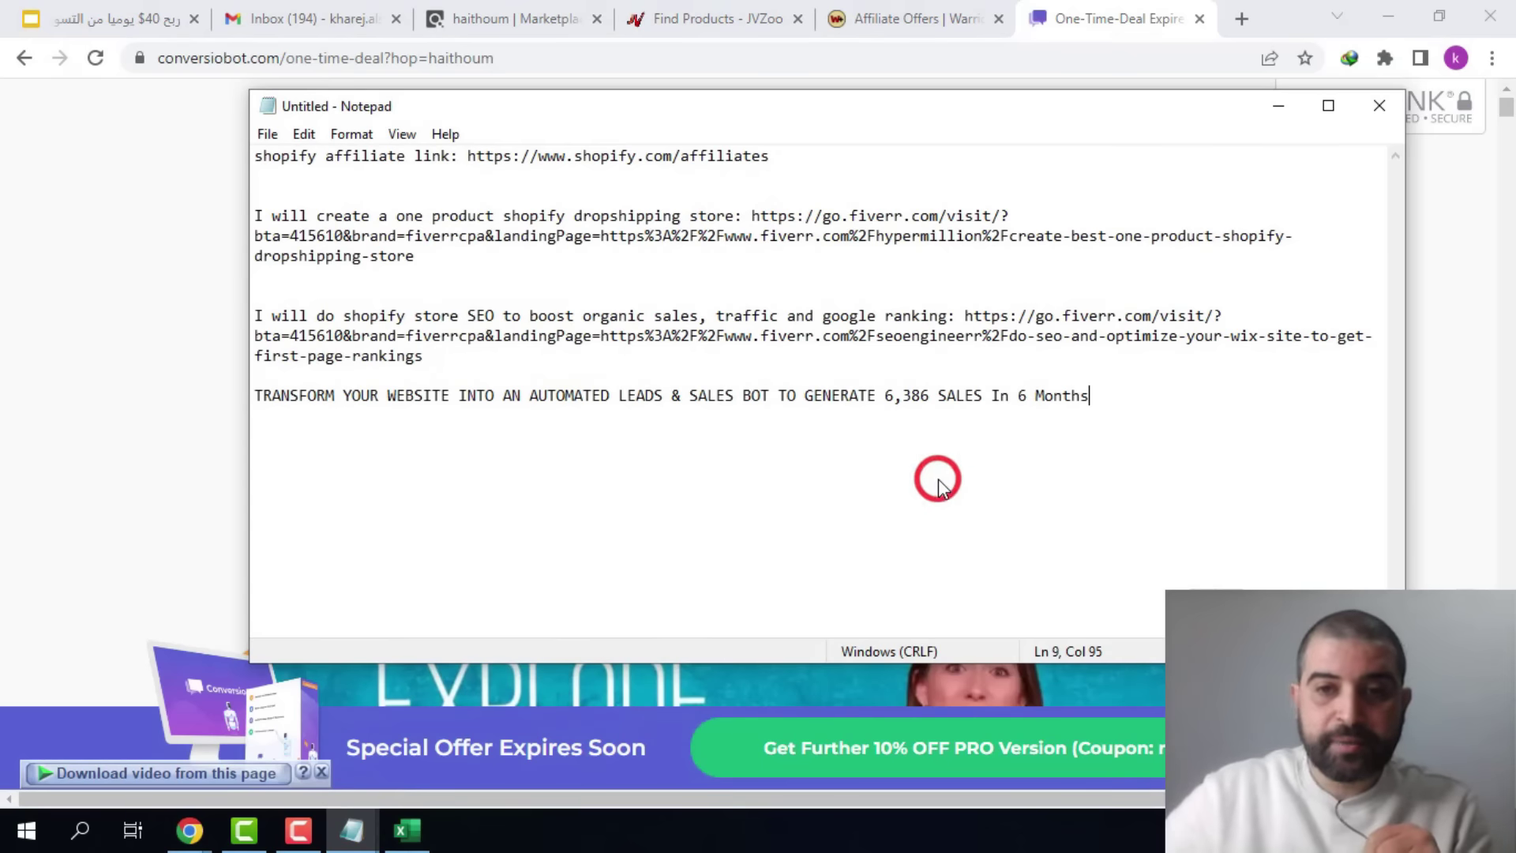
- End the ConversioBot title with a colon, recopy the HopLink from ClickBank and paste it after the title in Notepad
text(:)
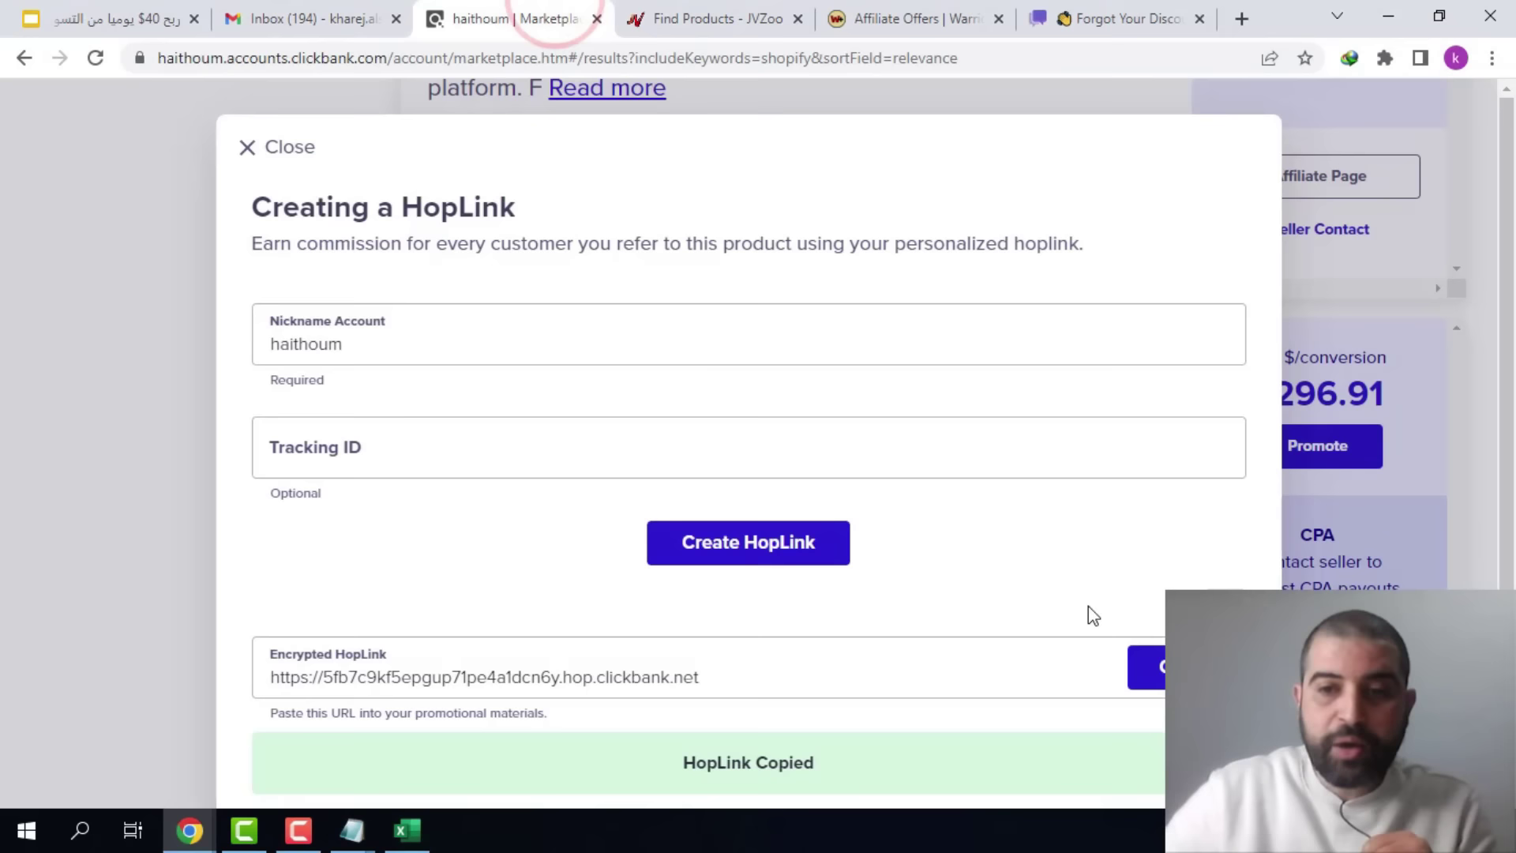
click(1149, 667)
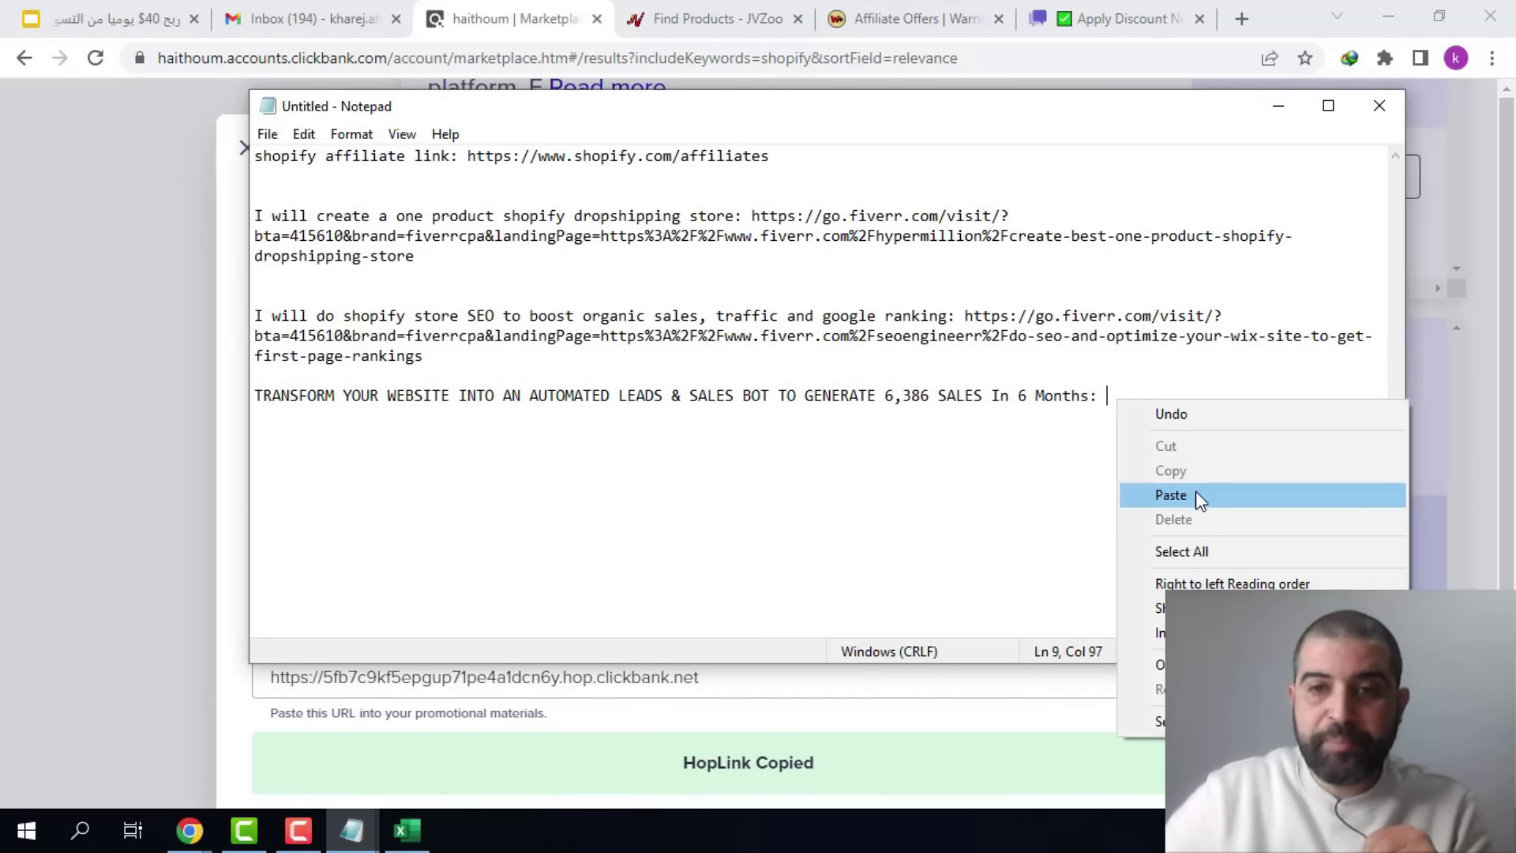
click(1195, 492)
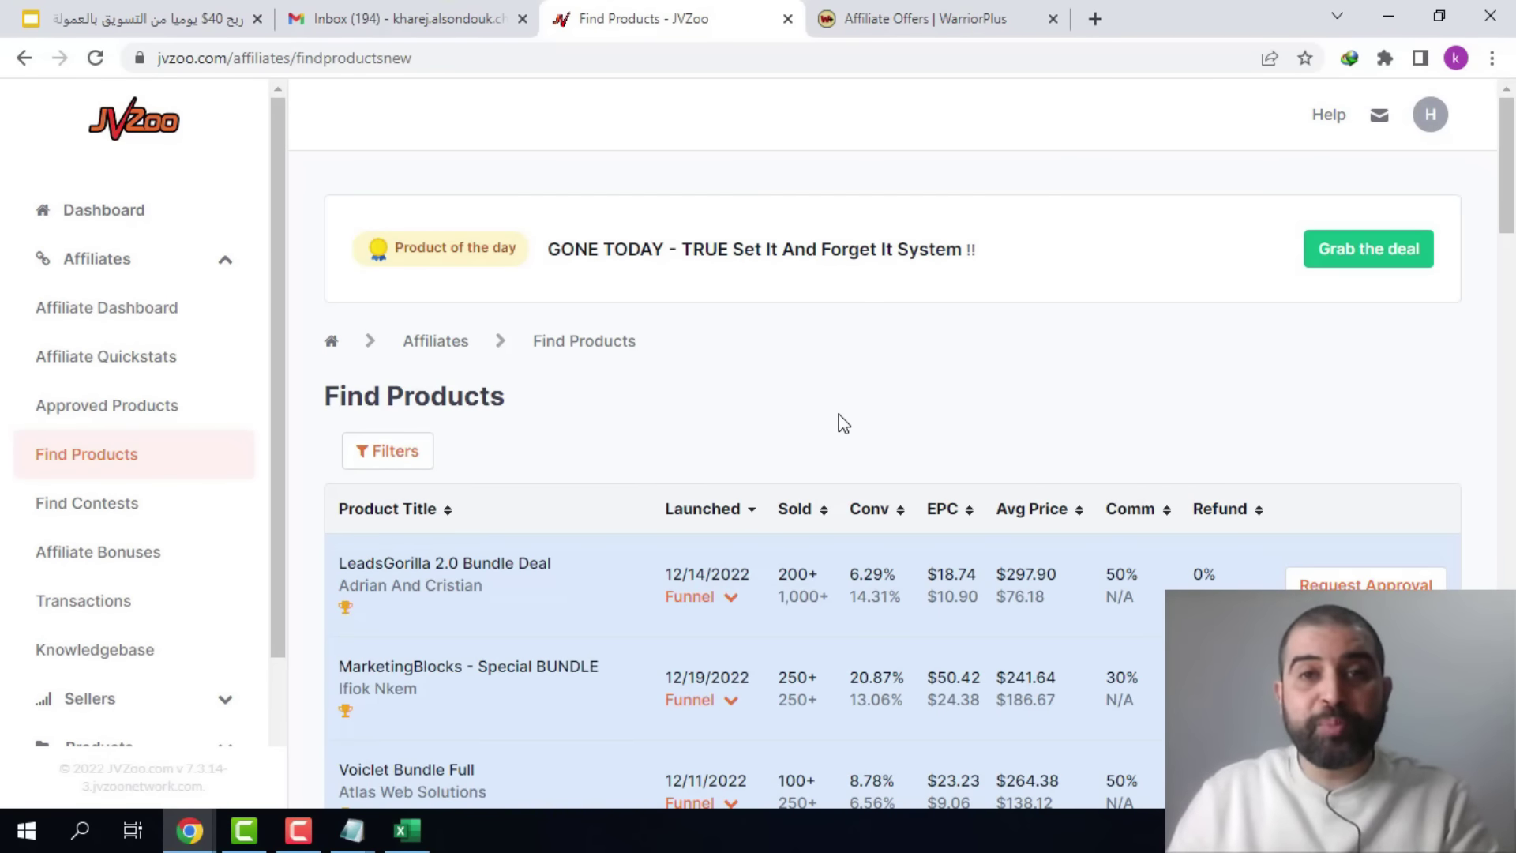
- Search JVZoo's Find Products for the keyword shopify and look through the matching offers
click(406, 457)
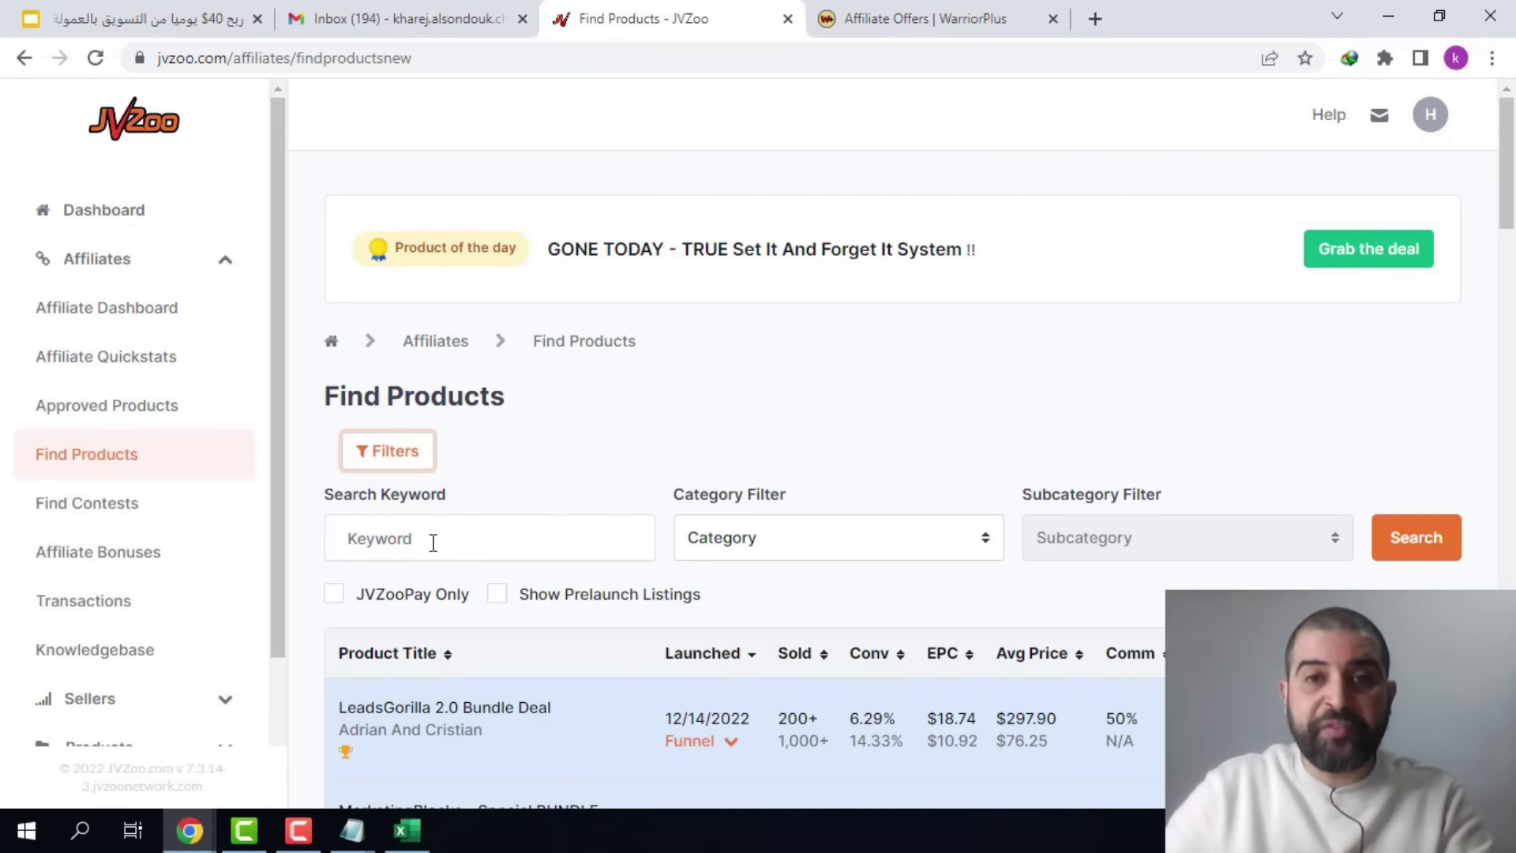
click(433, 542)
click(469, 632)
click(1413, 537)
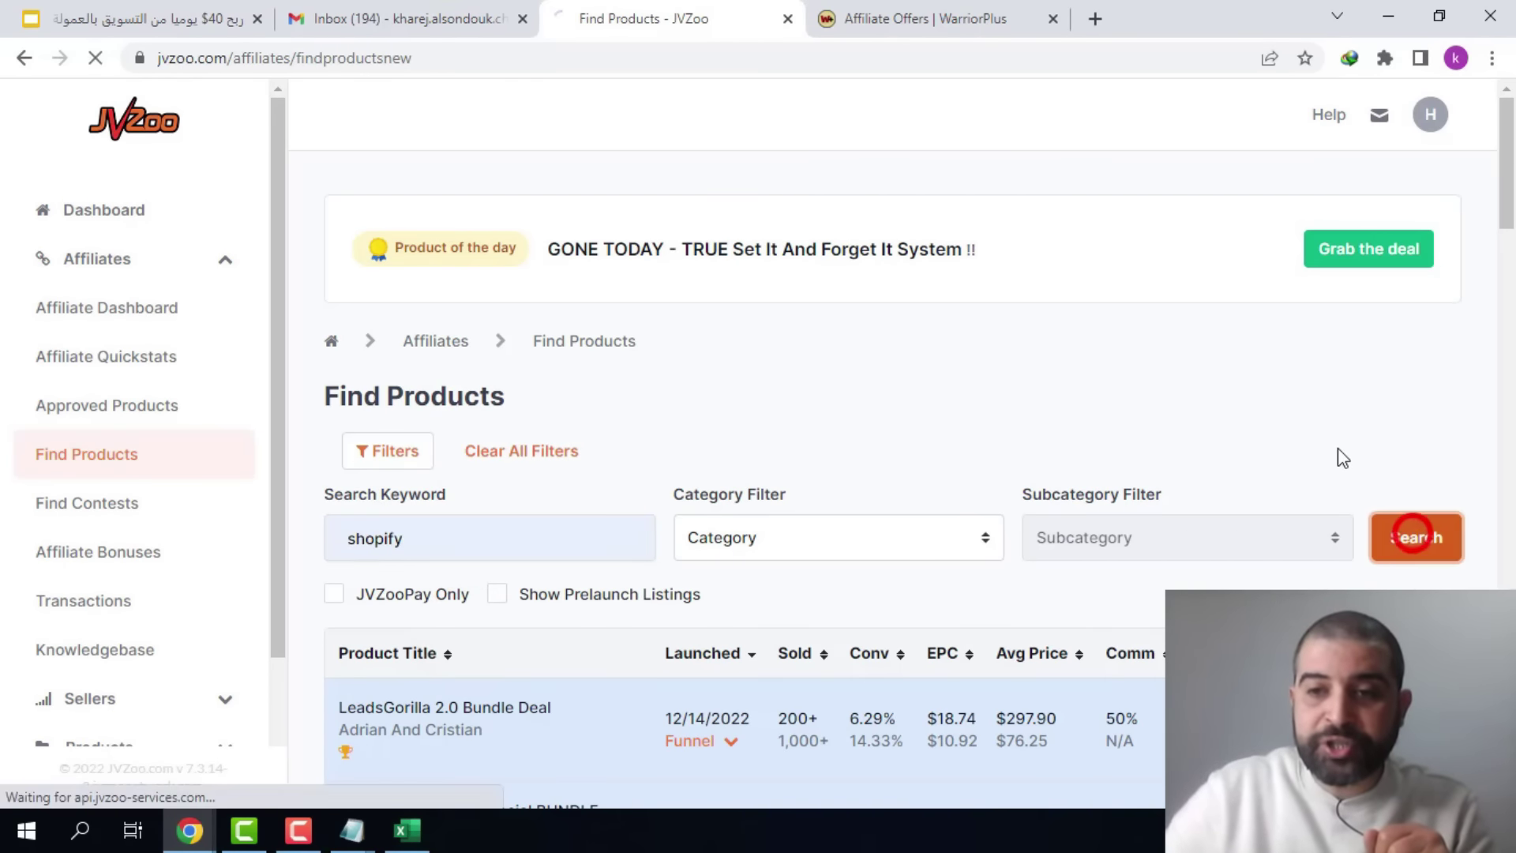
drag(1513, 349, 1514, 409)
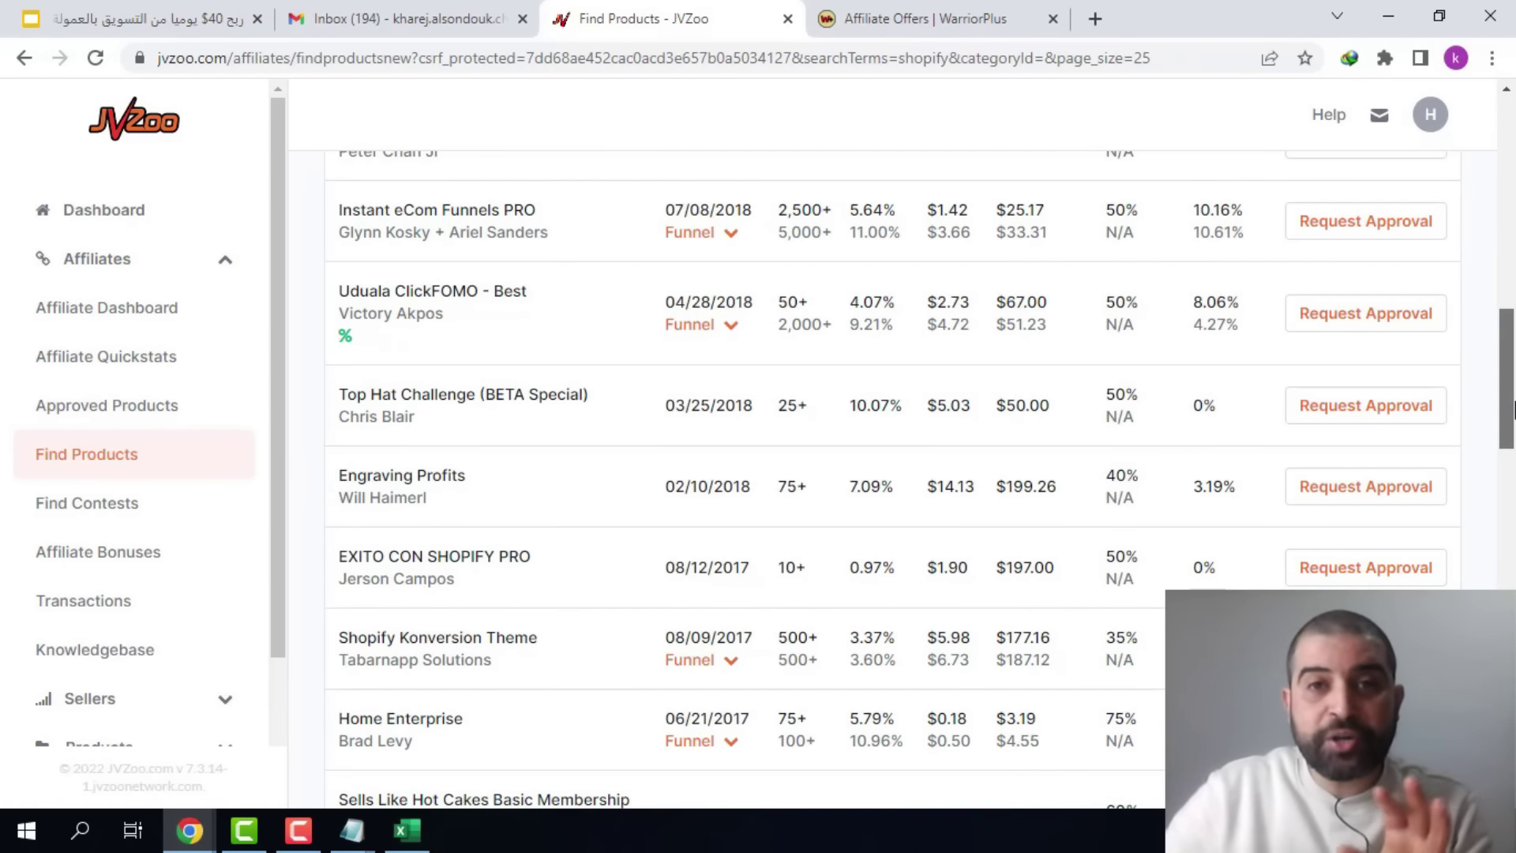
scroll(1514, 409, down, 8)
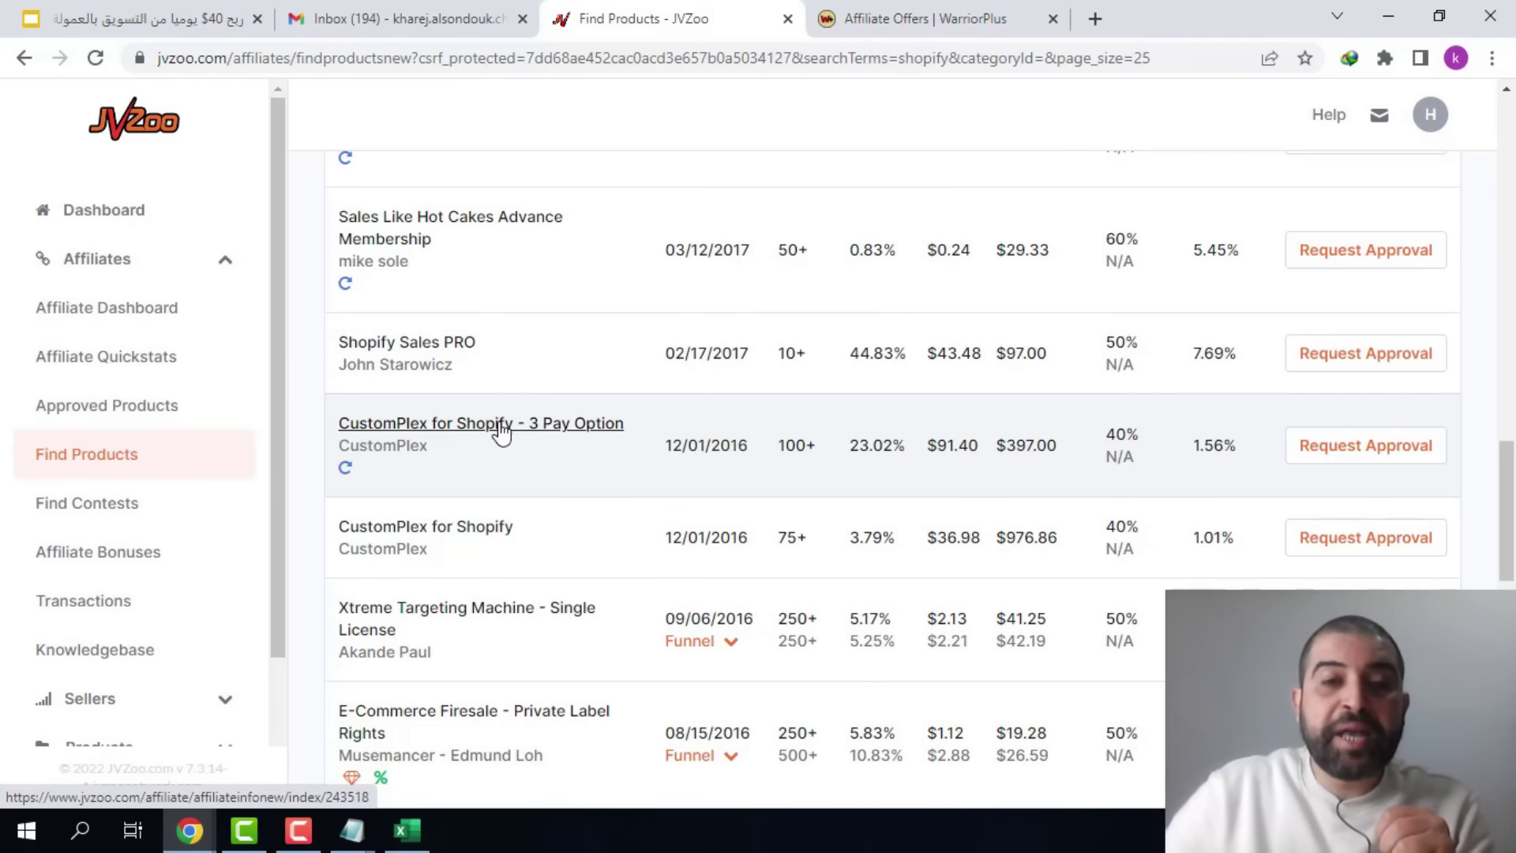
- Check the price and commission of "CustomPlex for Shopify - 3 Pay Option" and open its approval request form
drag(1056, 444, 1139, 433)
click(1056, 445)
click(1153, 434)
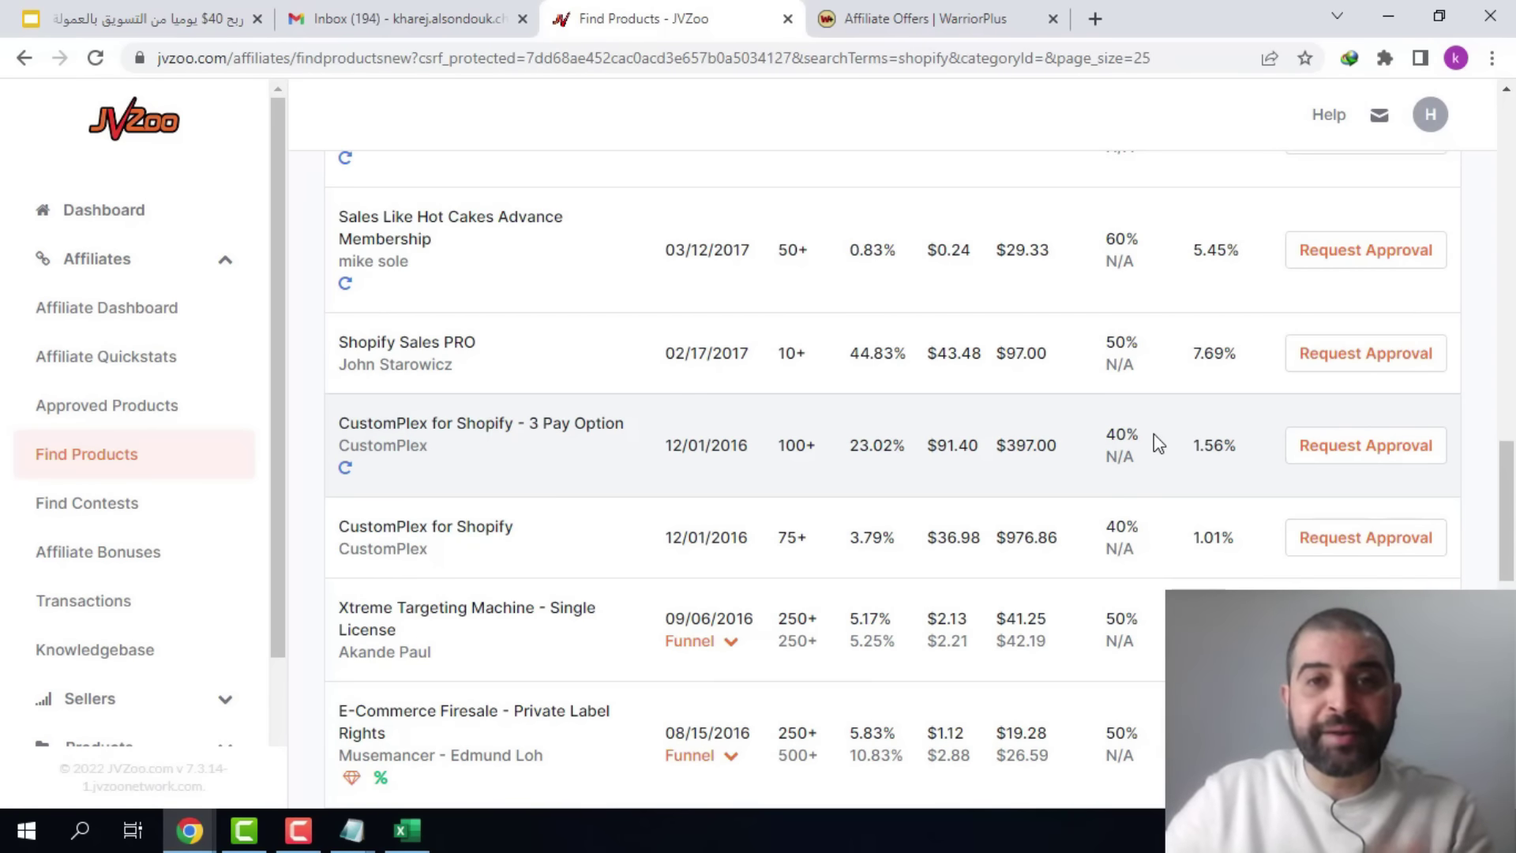
click(1340, 449)
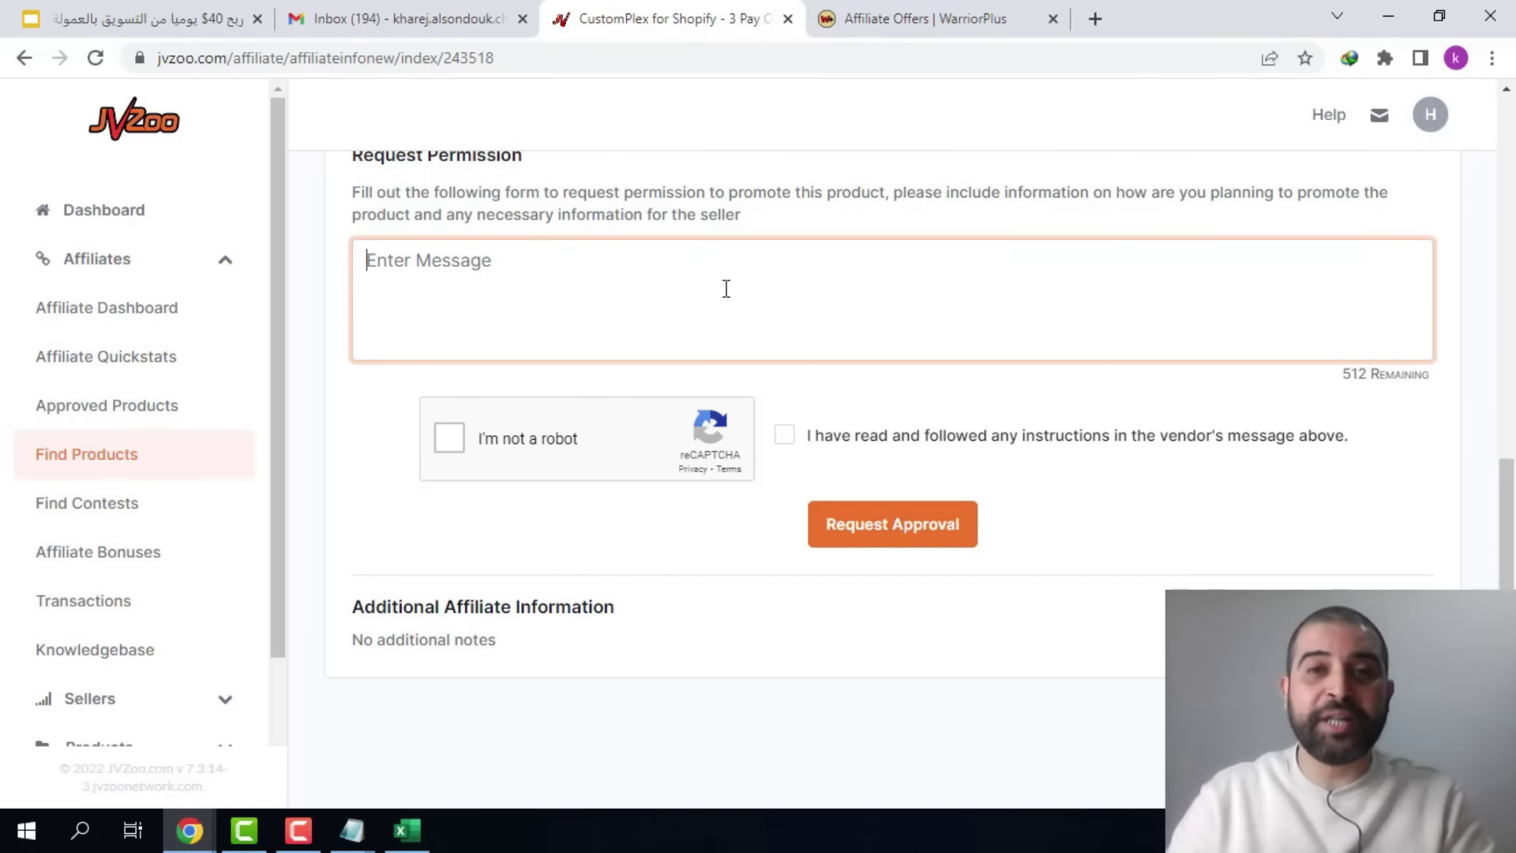
- Search the WarriorPlus affiliate offers for the keyword shopify and look through the matching offers
key(ctrl+Tab)
click(285, 429)
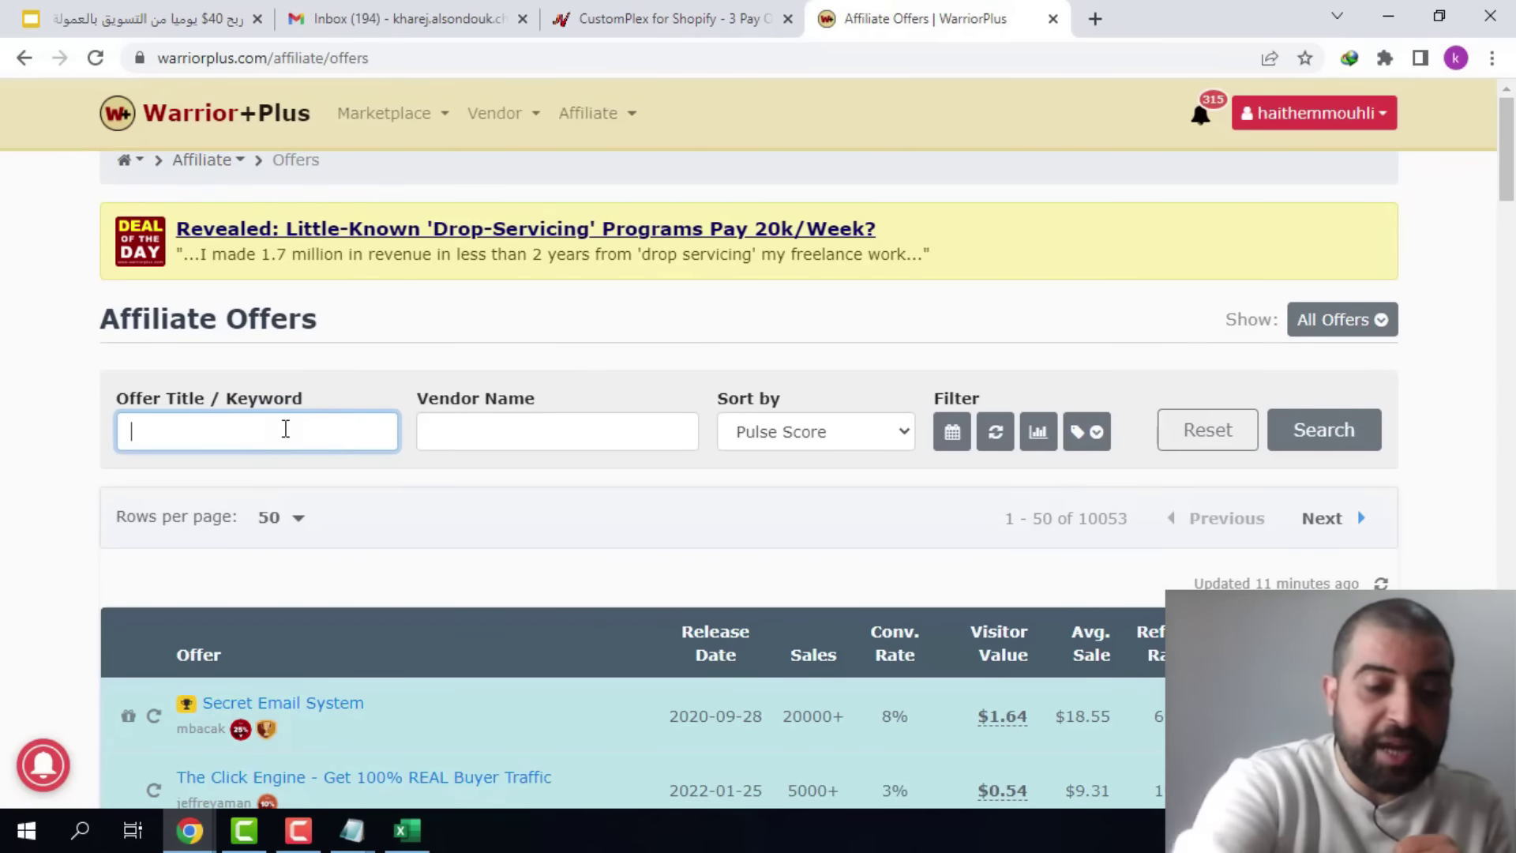
text(shopif)
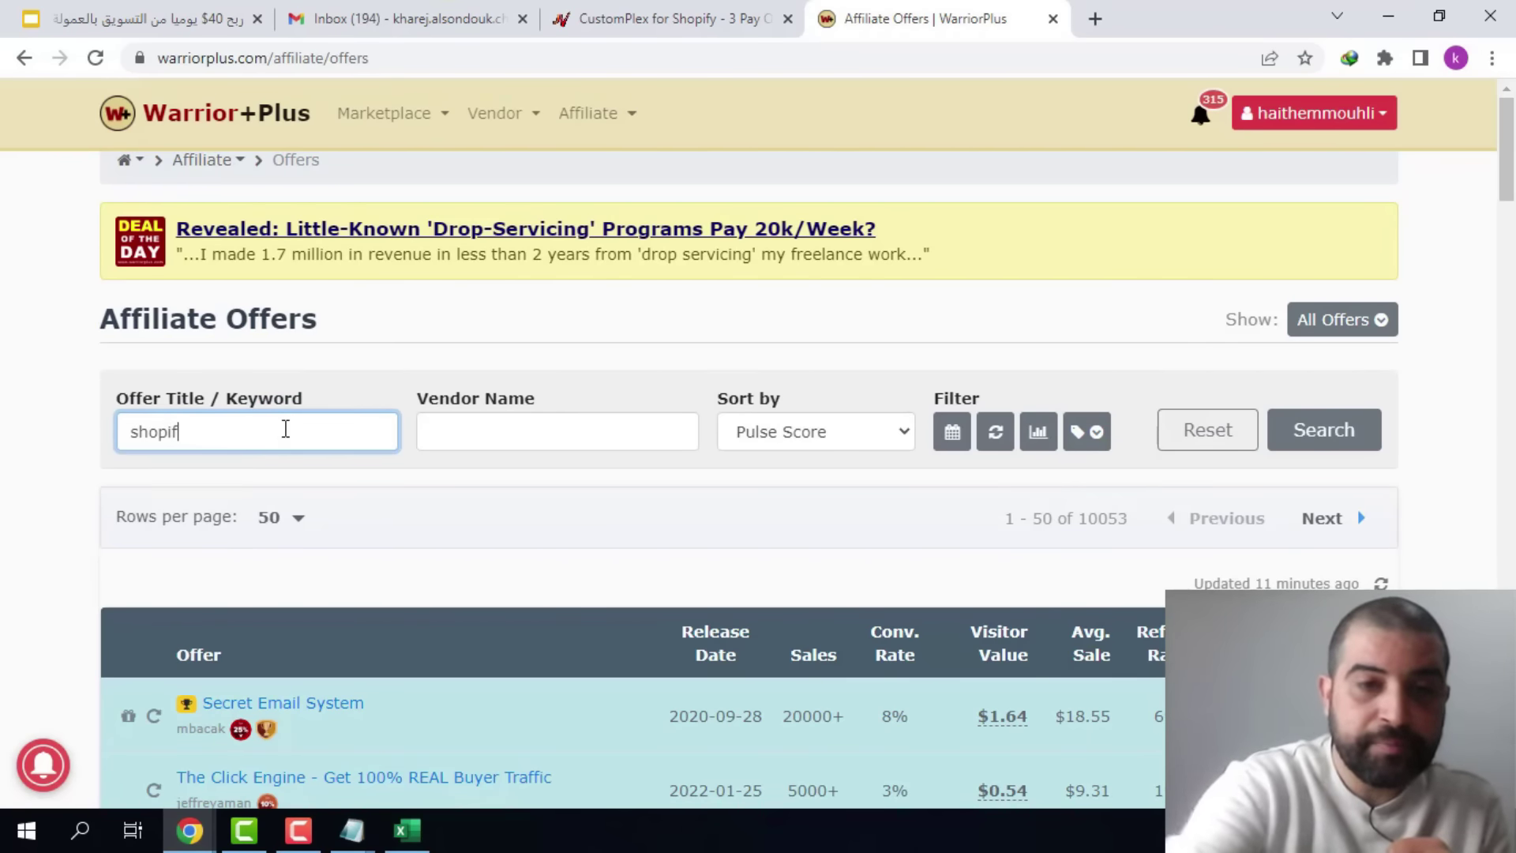
text(y)
click(1342, 430)
scroll(454, 426, down, 8)
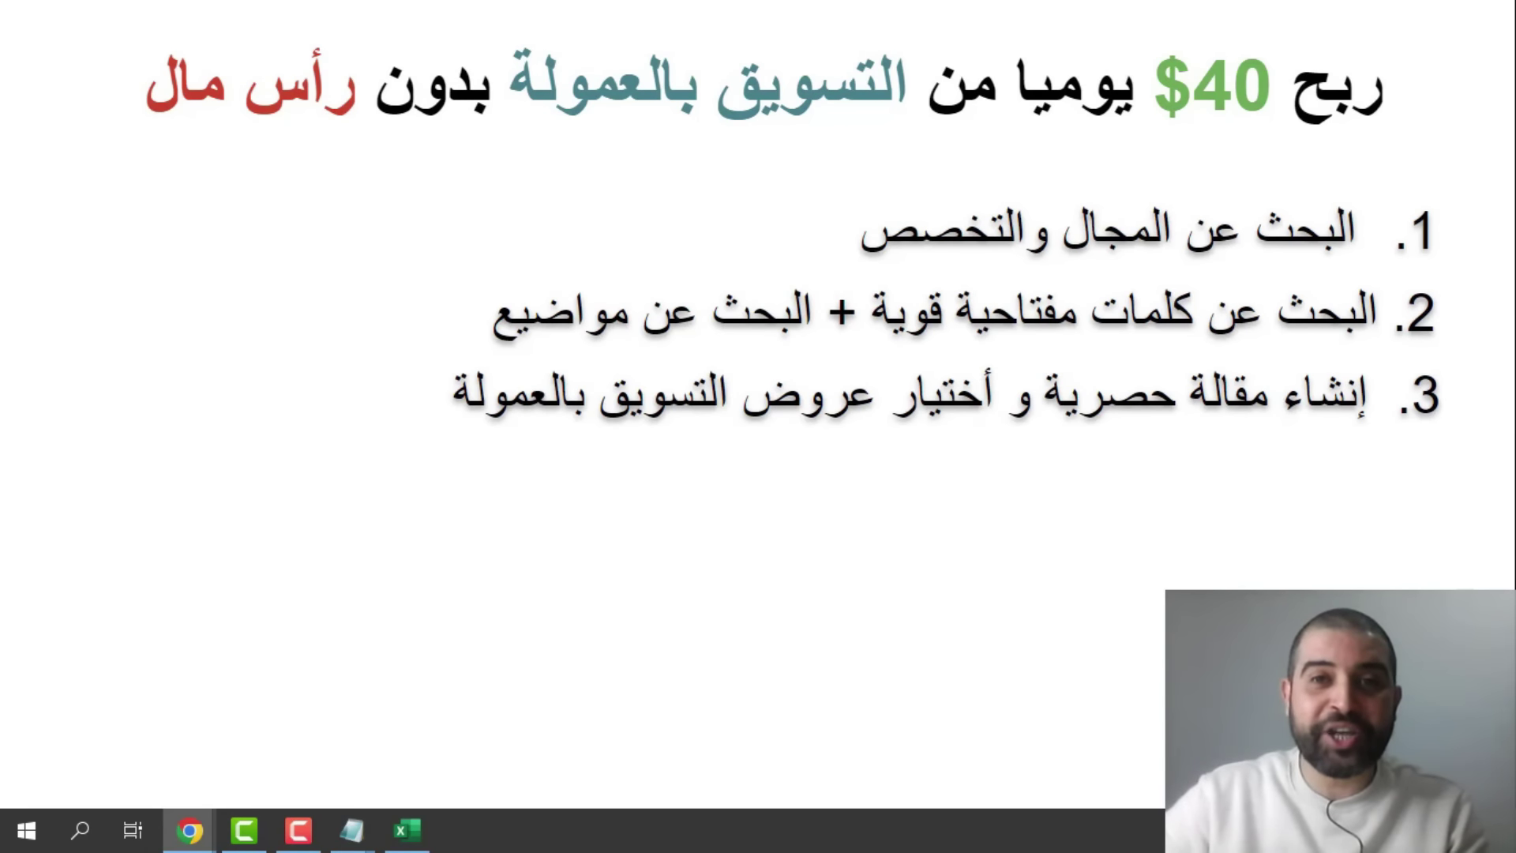
- Advance the presentation and review quora.com's total visits and top visitor countries in Similarweb
key(Right)
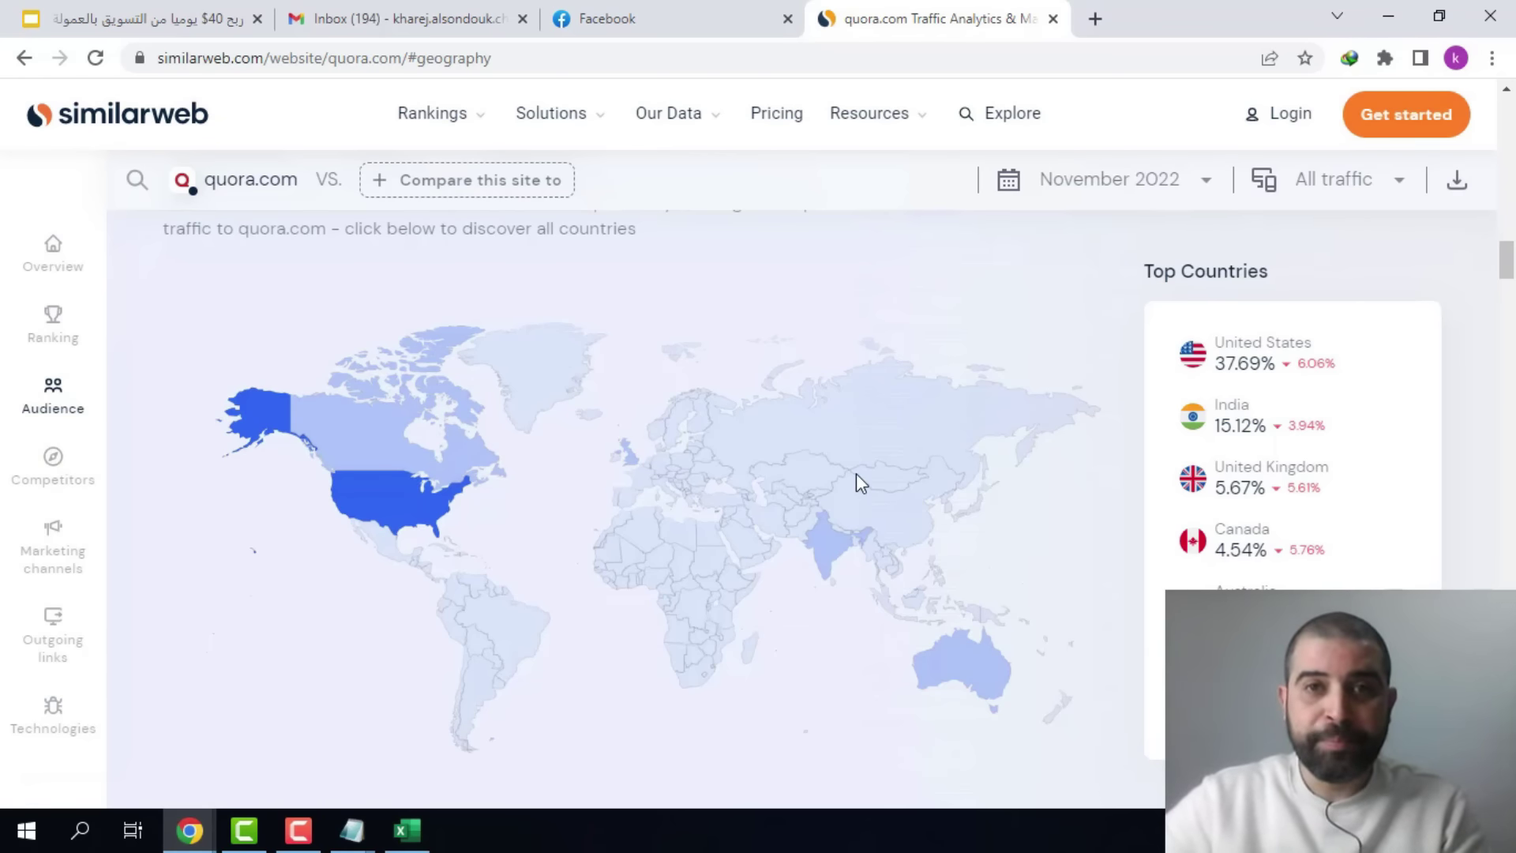
scroll(363, 473, up, 15)
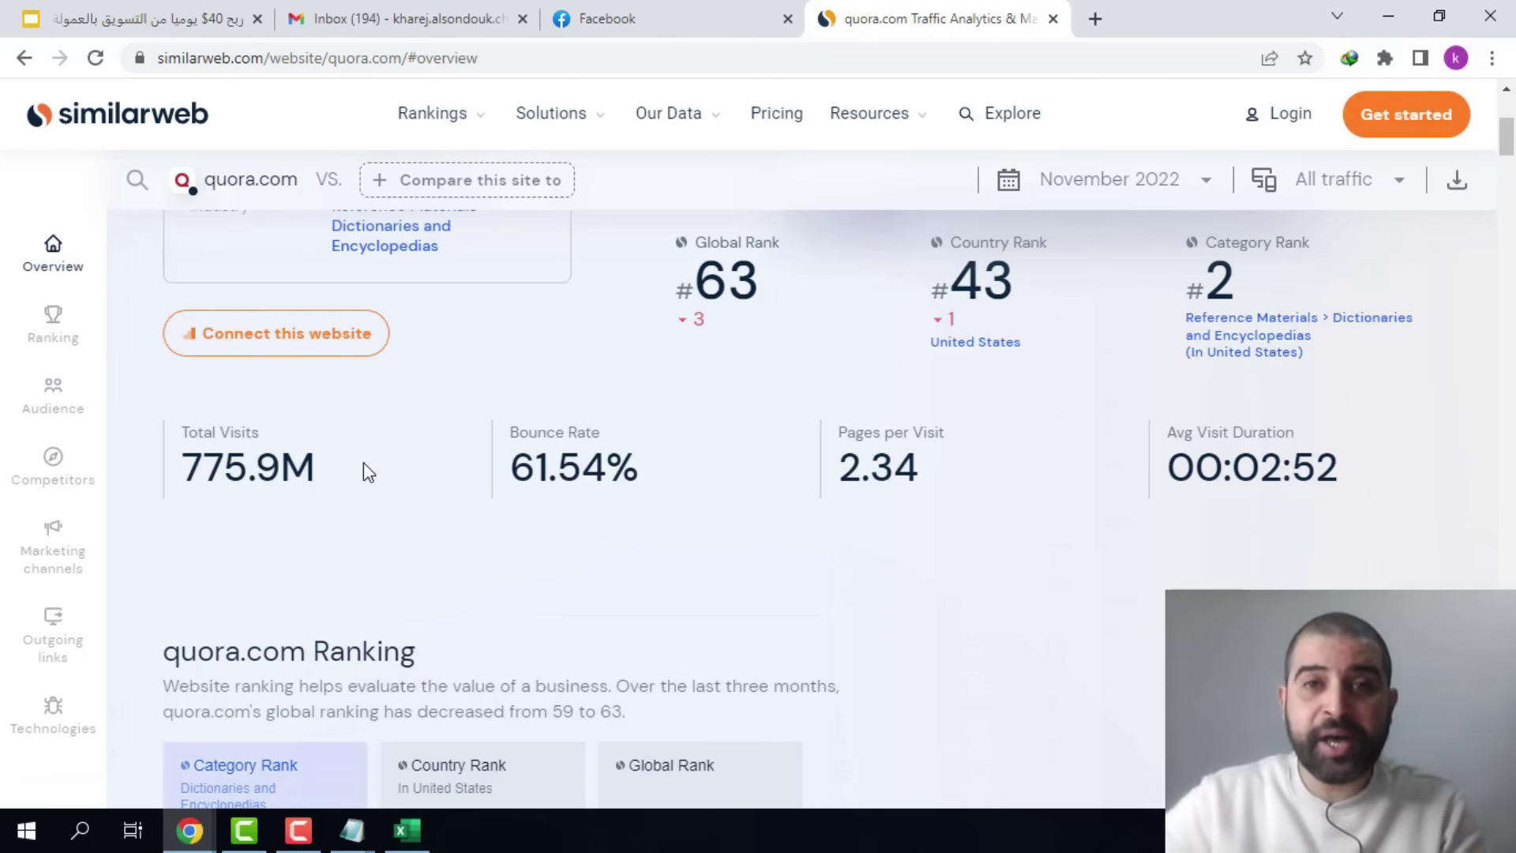
scroll(1272, 300, down, 15)
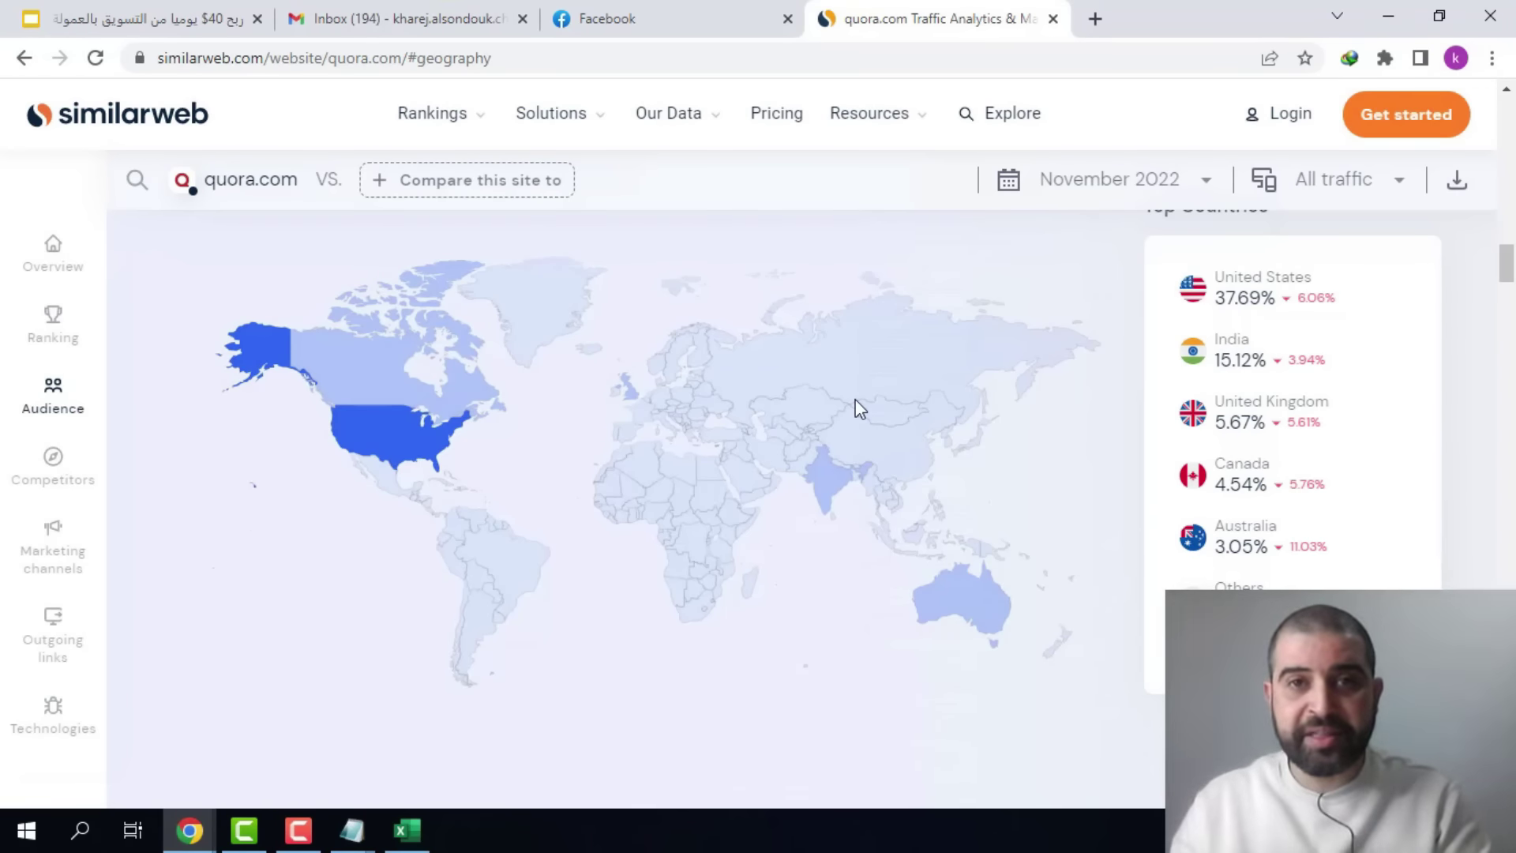
- Search Google for "what is one product shopify store" and open Debutify's featured article
key(ctrl+t)
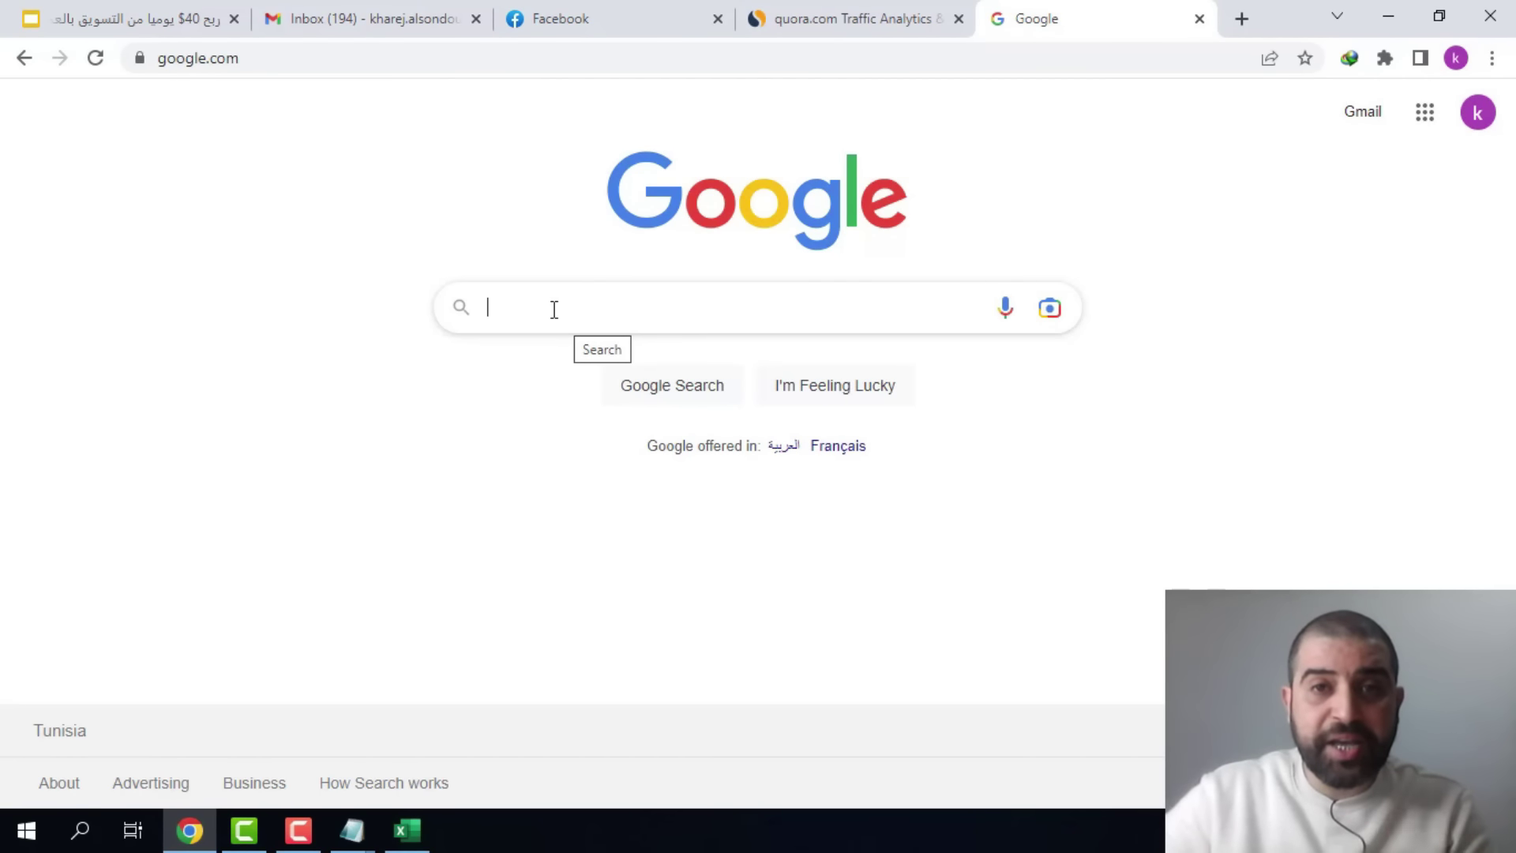
right_click(554, 309)
click(606, 477)
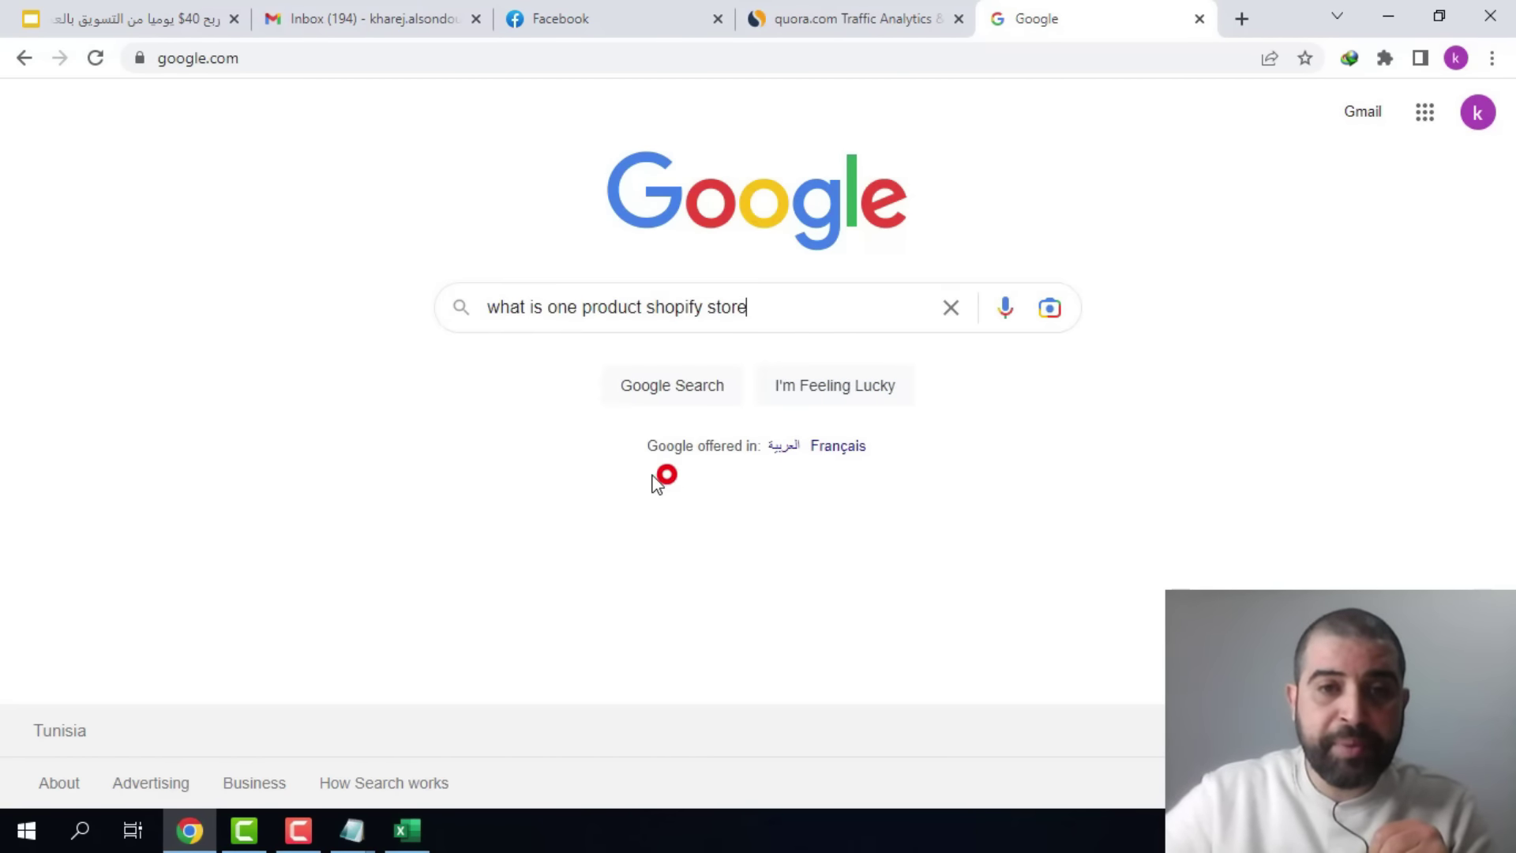
click(1117, 400)
key(Return)
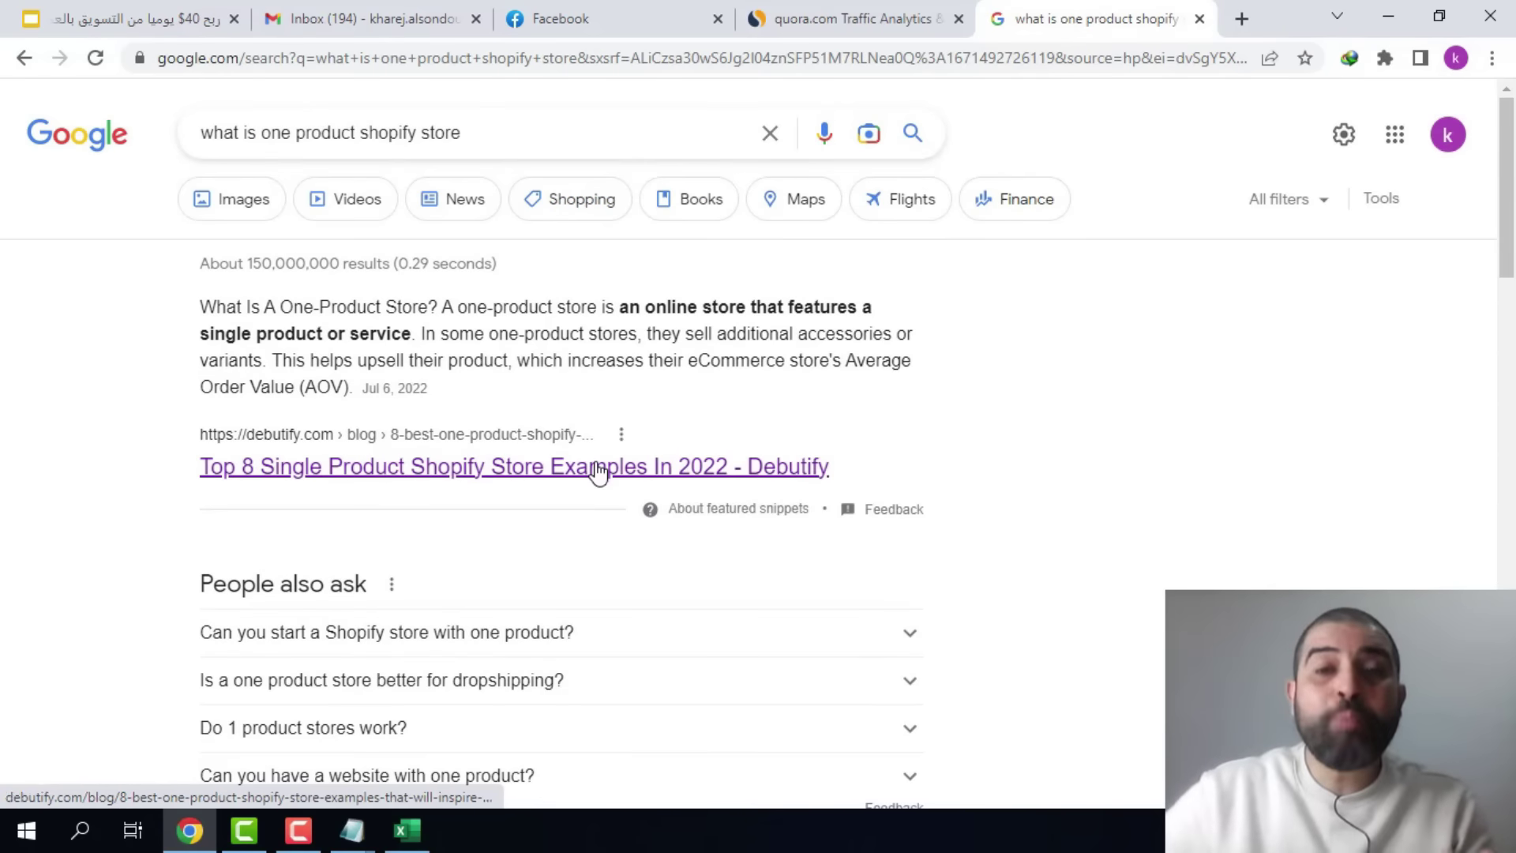
click(598, 470)
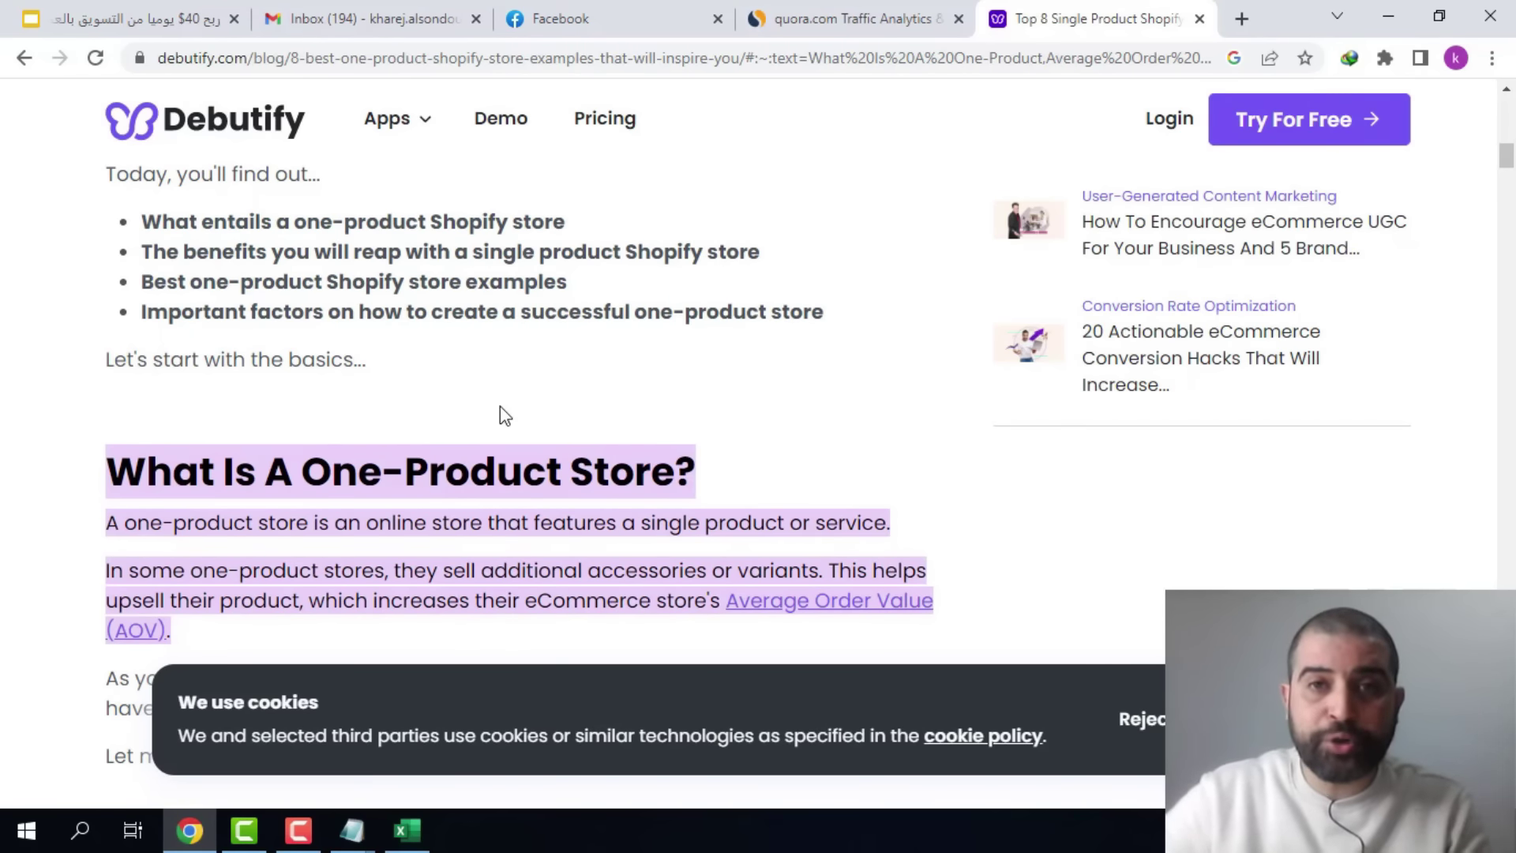
- Copy Debutify's domain from the article address and check its domain rating with Ahrefs' Website Authority Checker
click(299, 57)
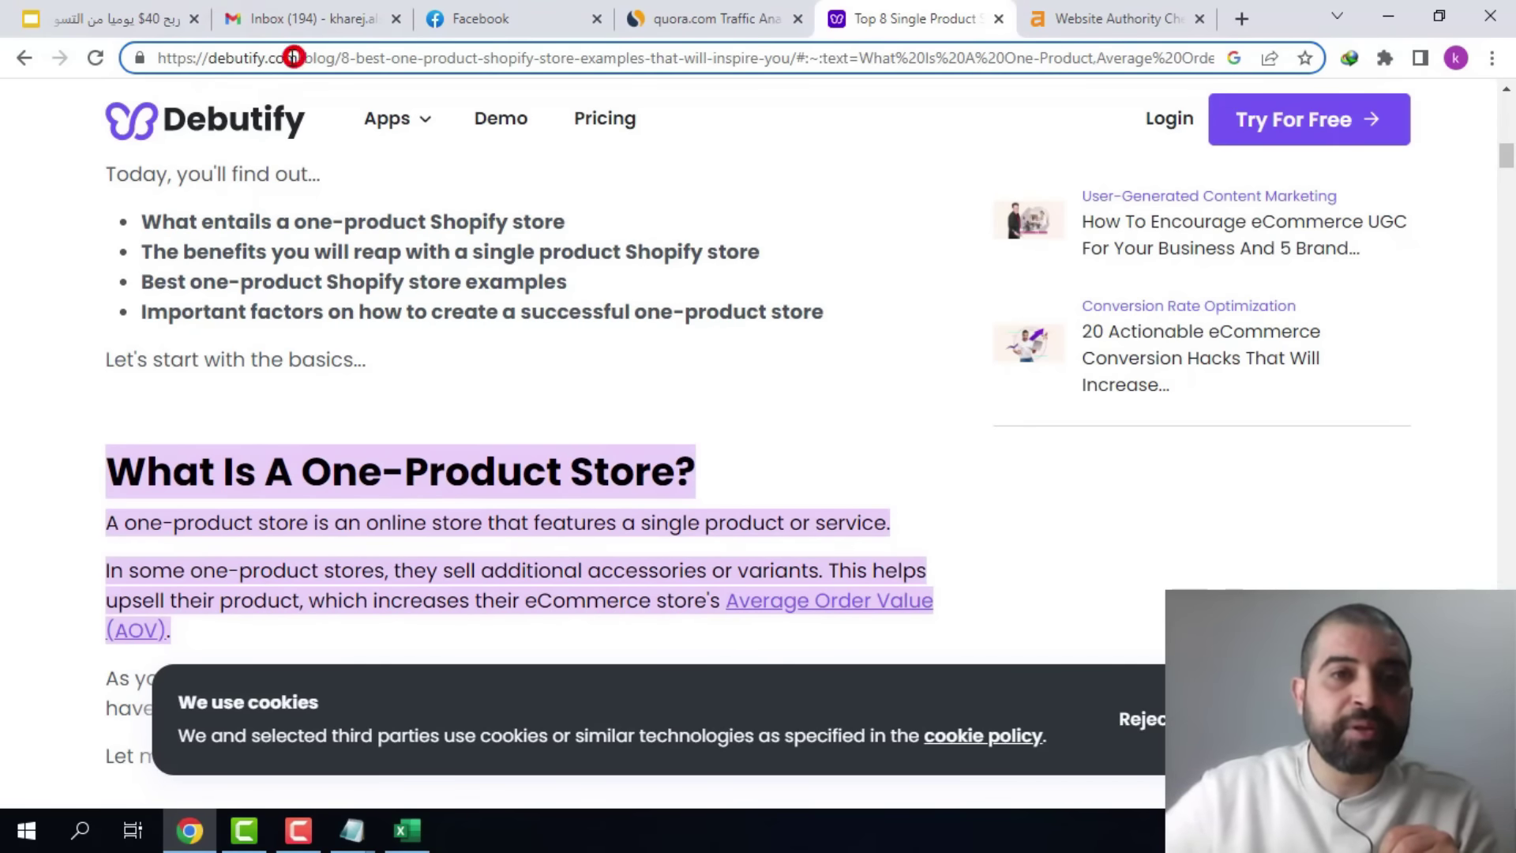
drag(298, 58, 190, 69)
right_click(221, 61)
click(321, 187)
key(ctrl+Tab)
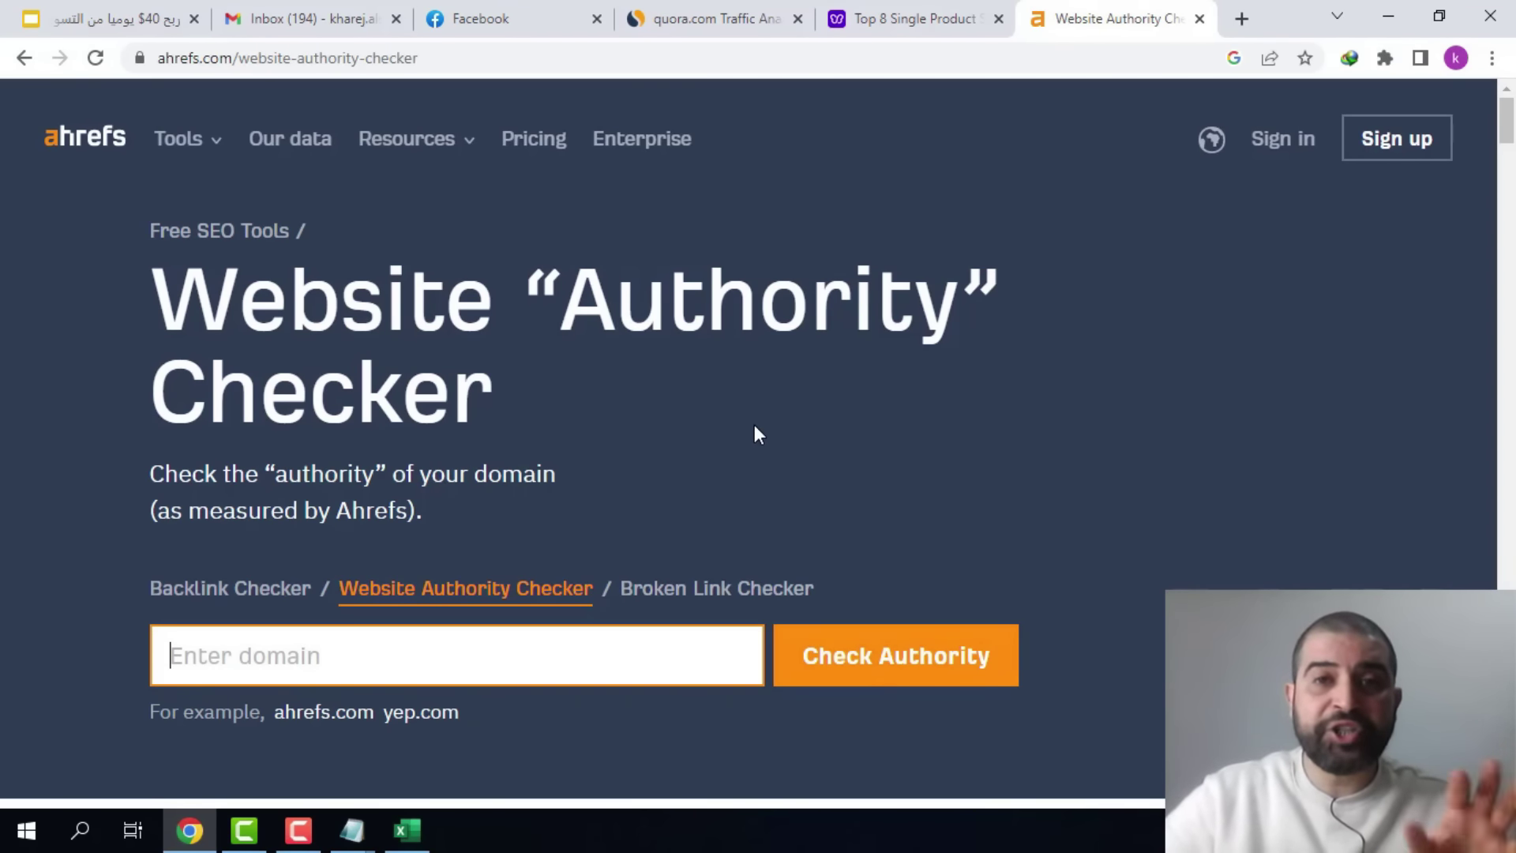
right_click(392, 655)
click(506, 441)
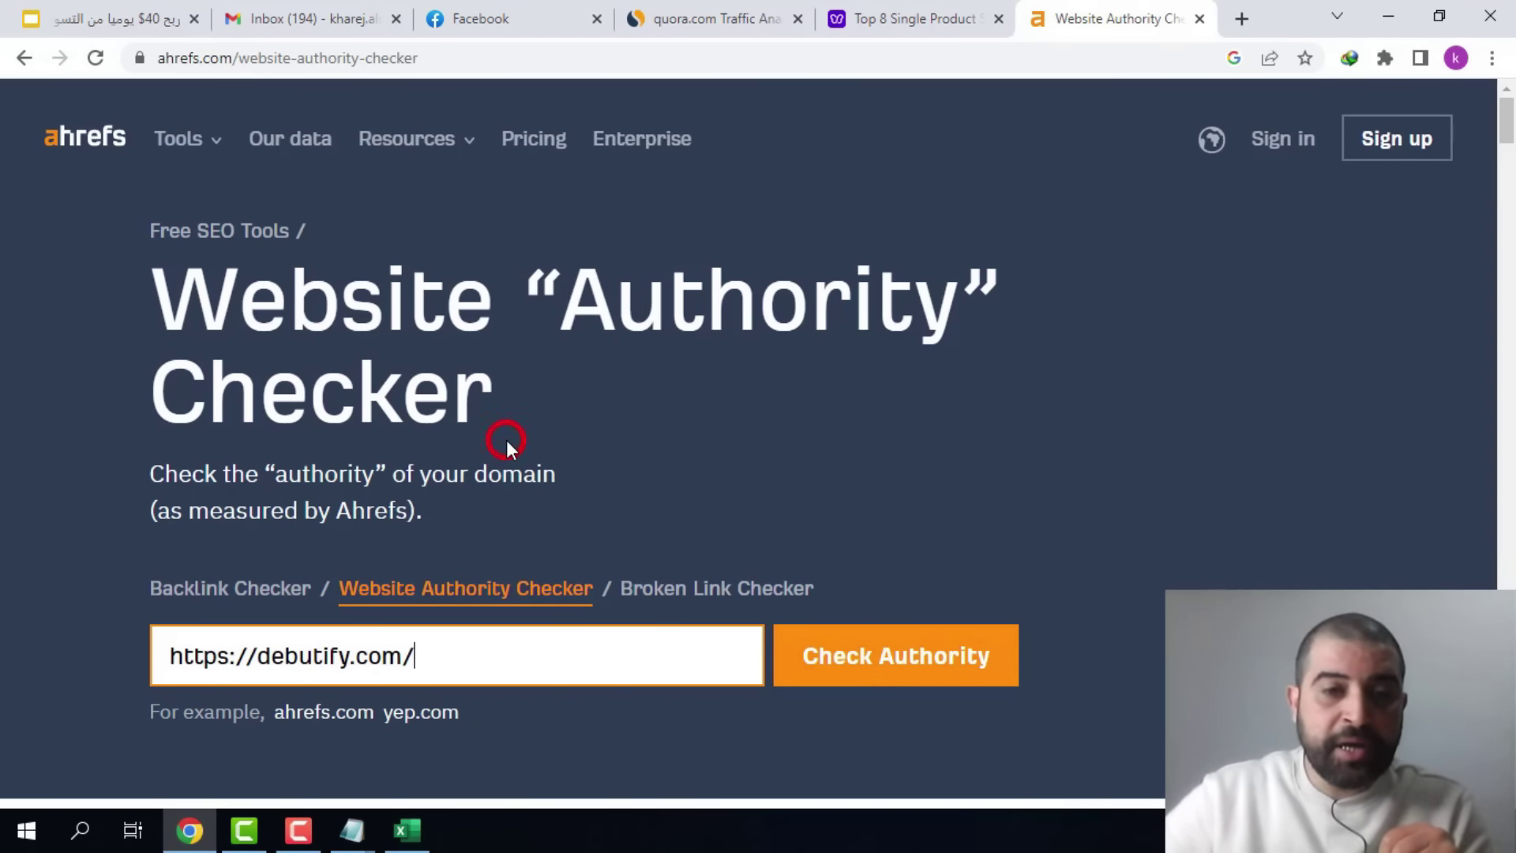
key(BackSpace)
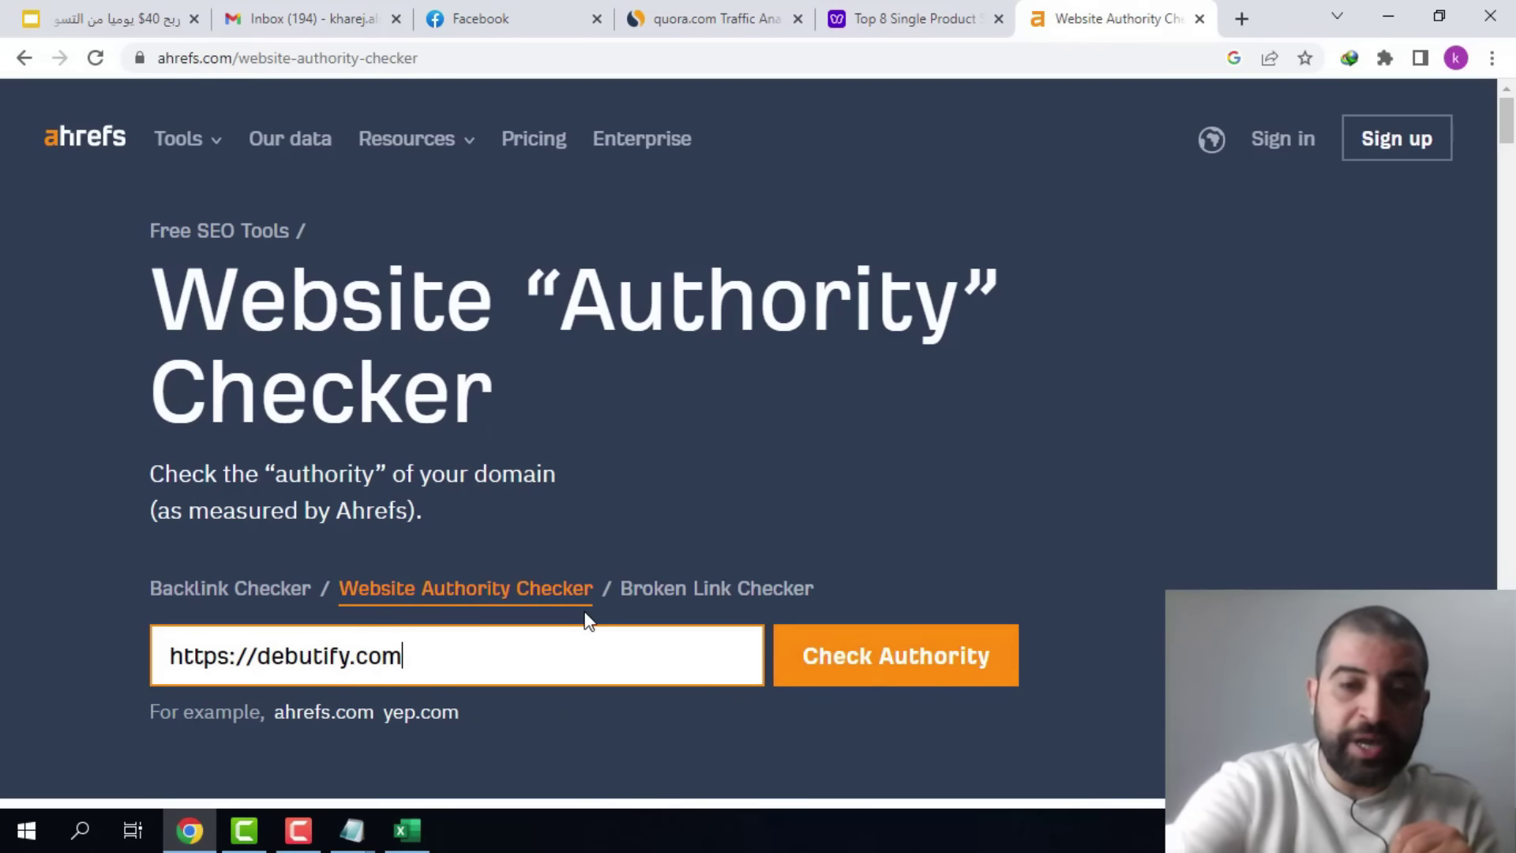
click(926, 653)
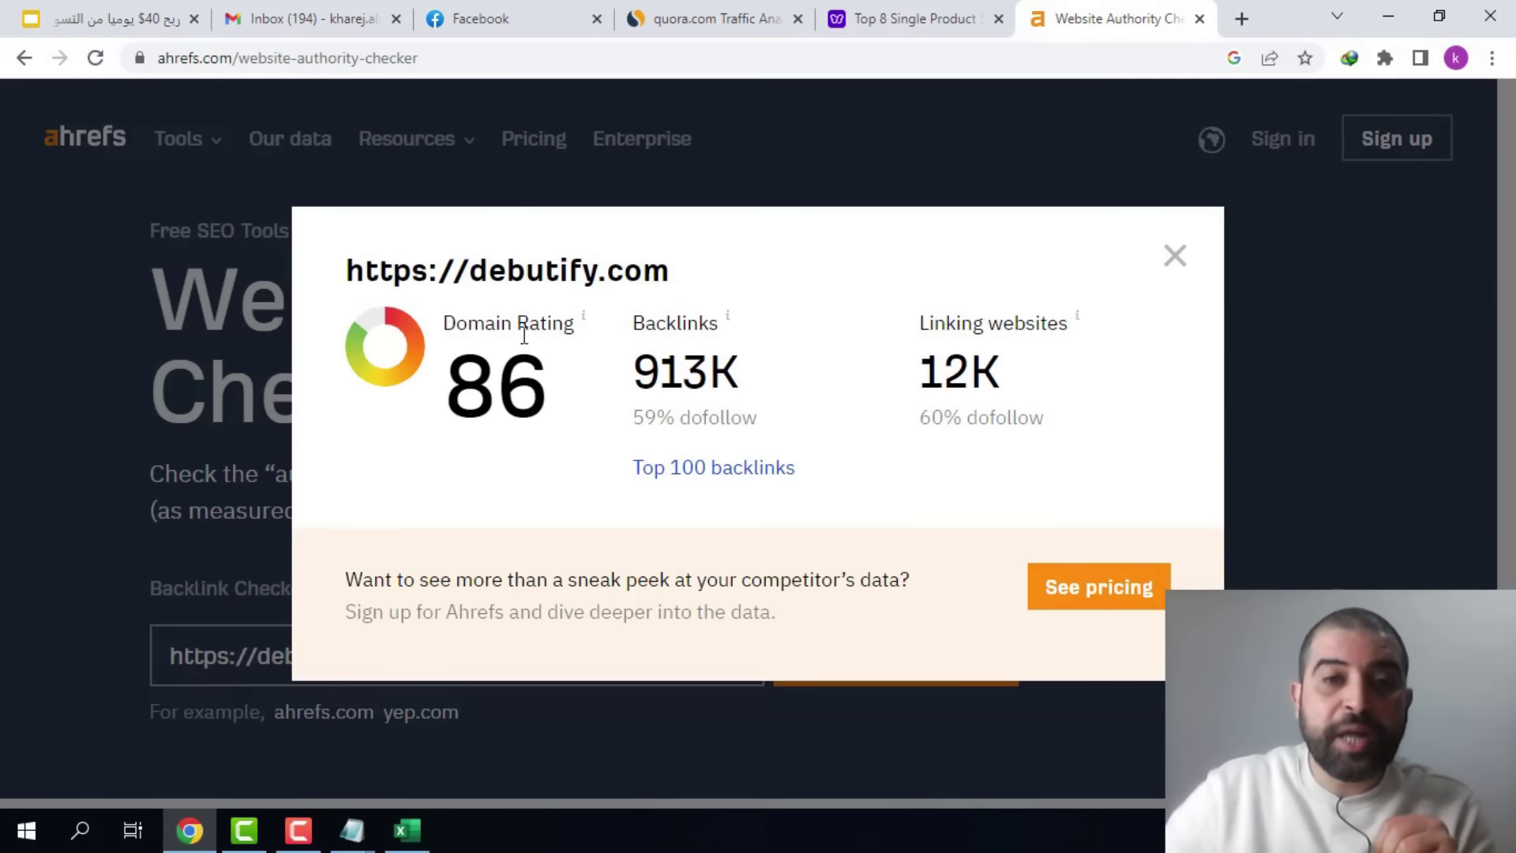
drag(551, 376, 457, 373)
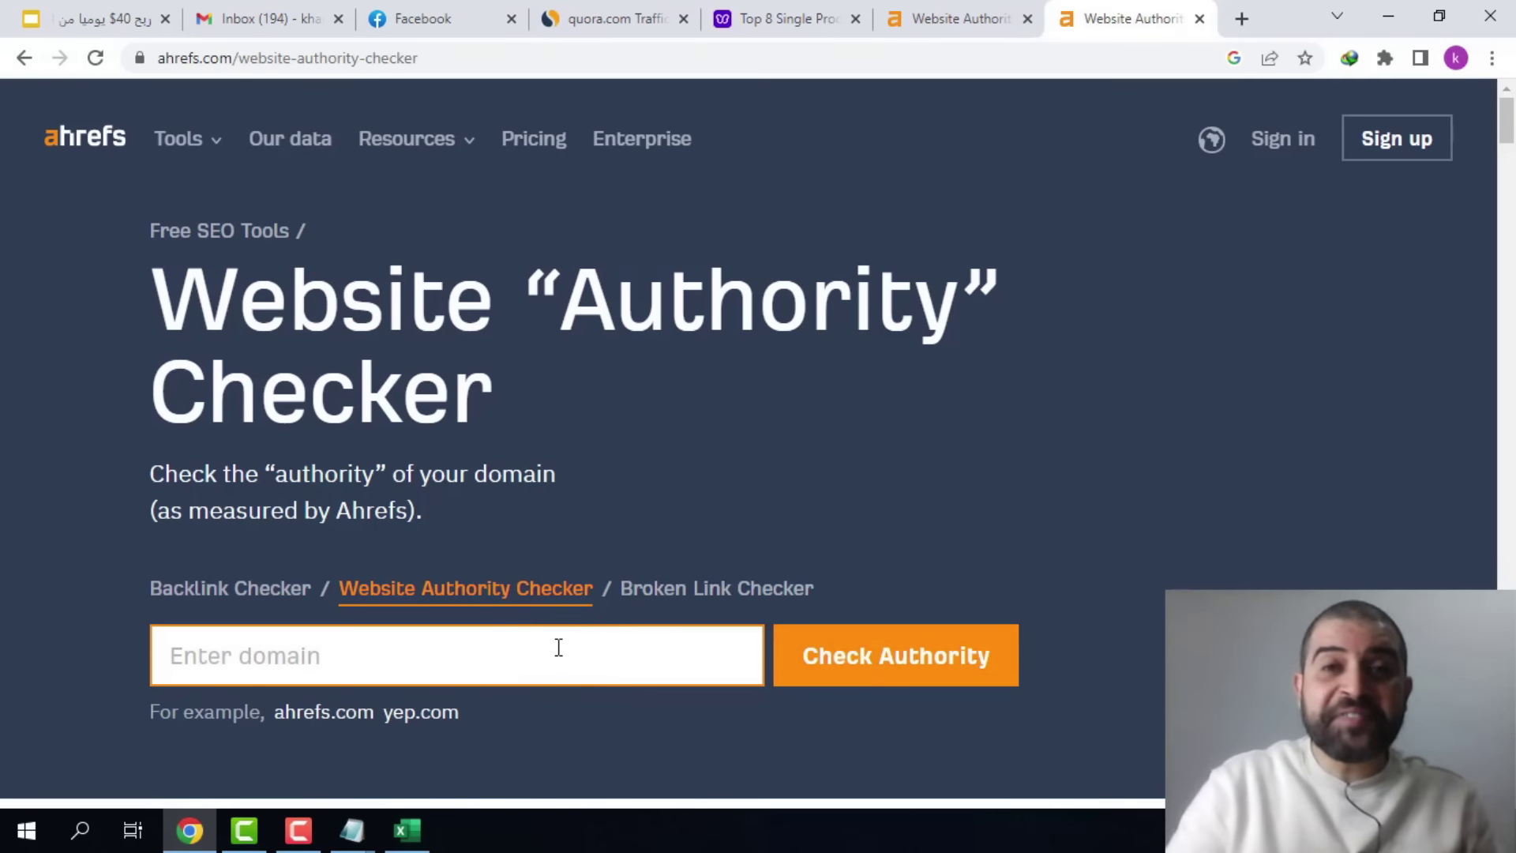
- Check the domain rating of quora.com in a second Website Authority Checker page, completing the robot check
click(558, 648)
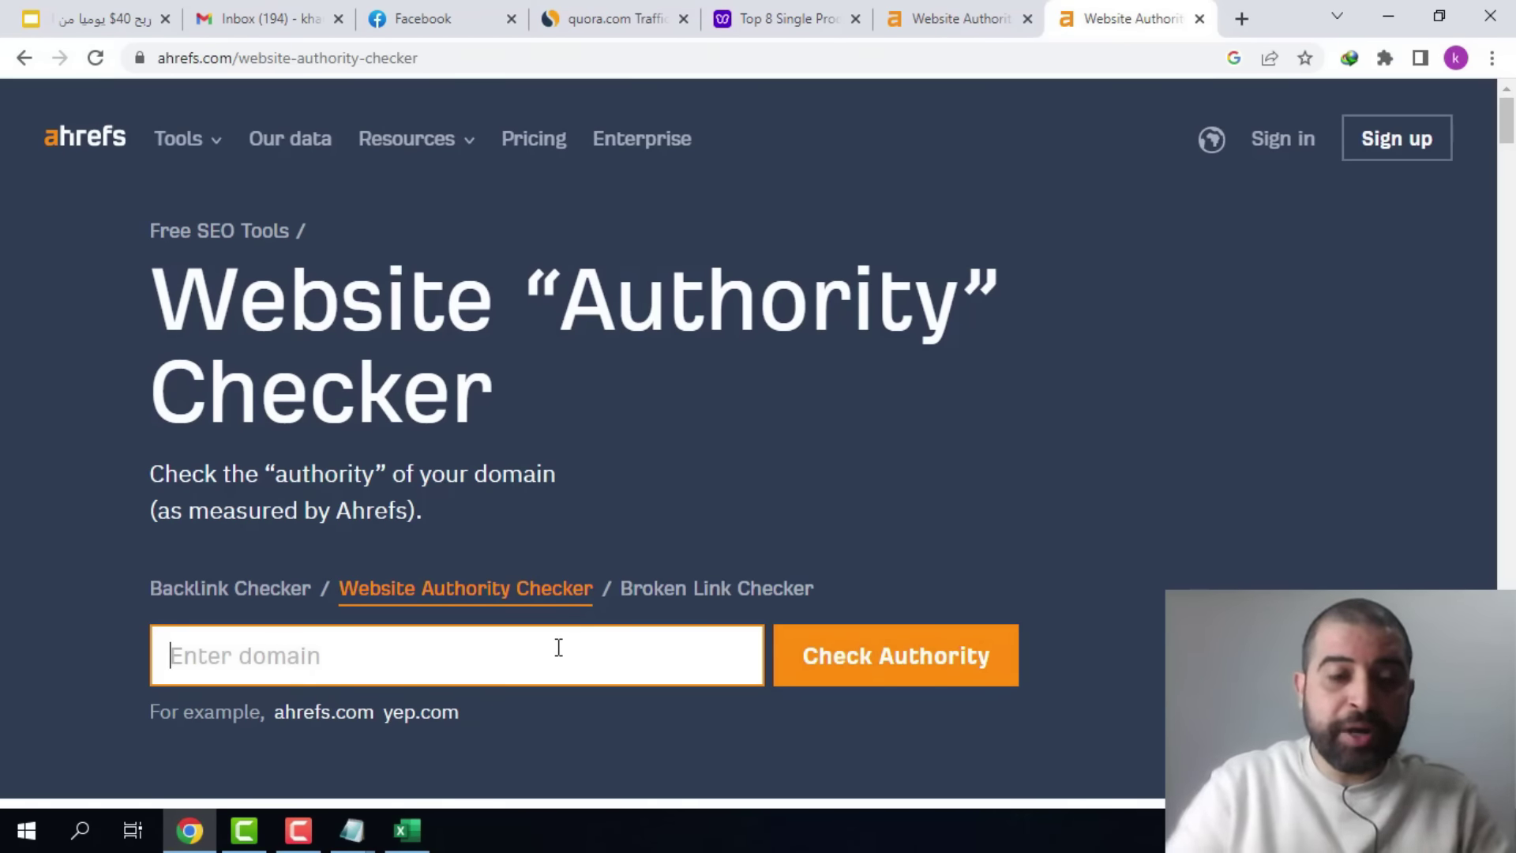
text(quora.com)
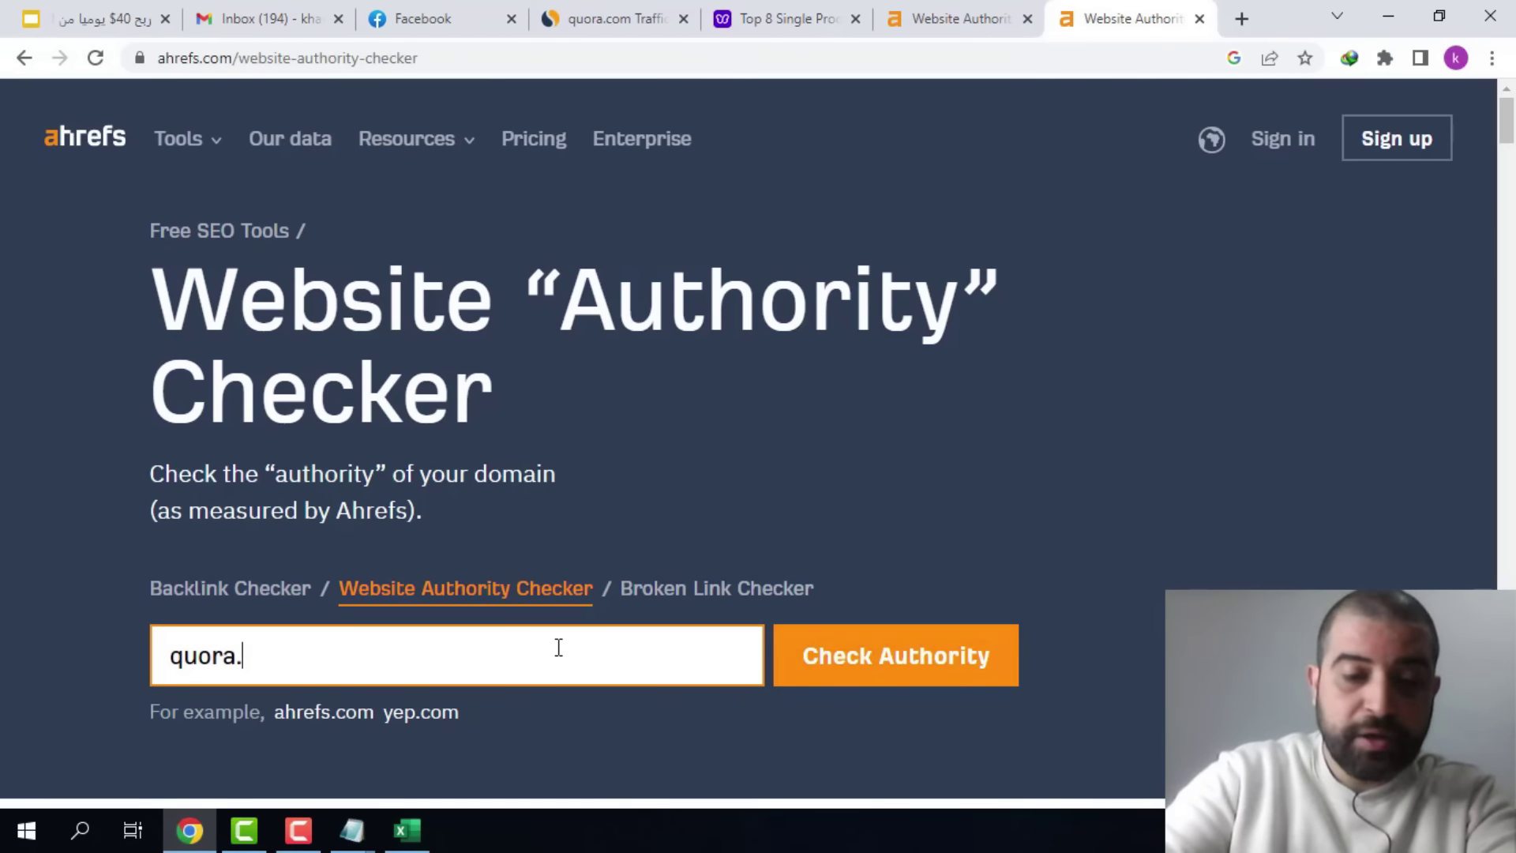
click(952, 649)
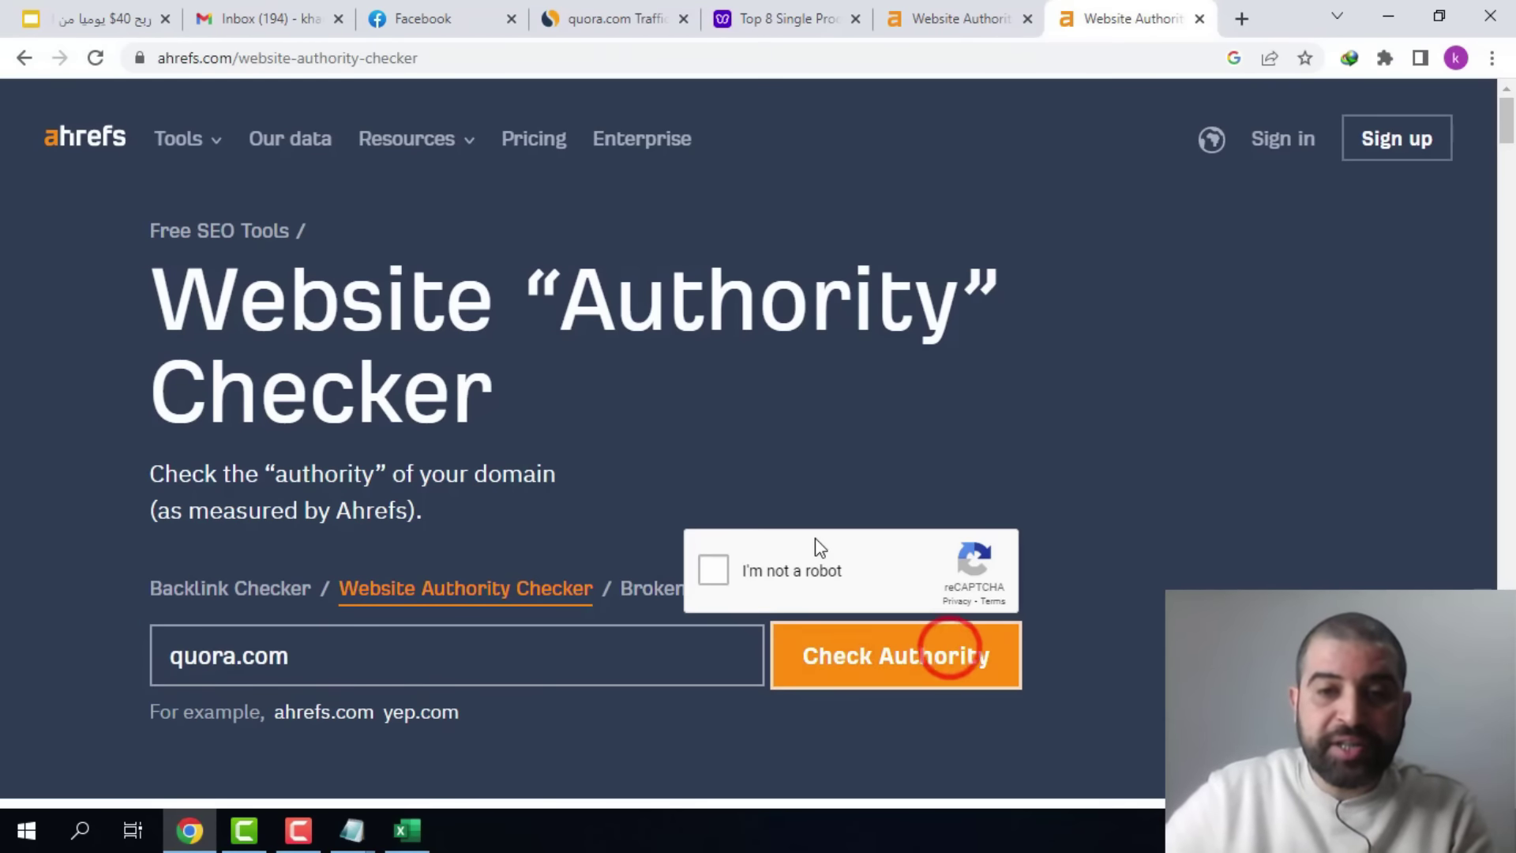
click(725, 571)
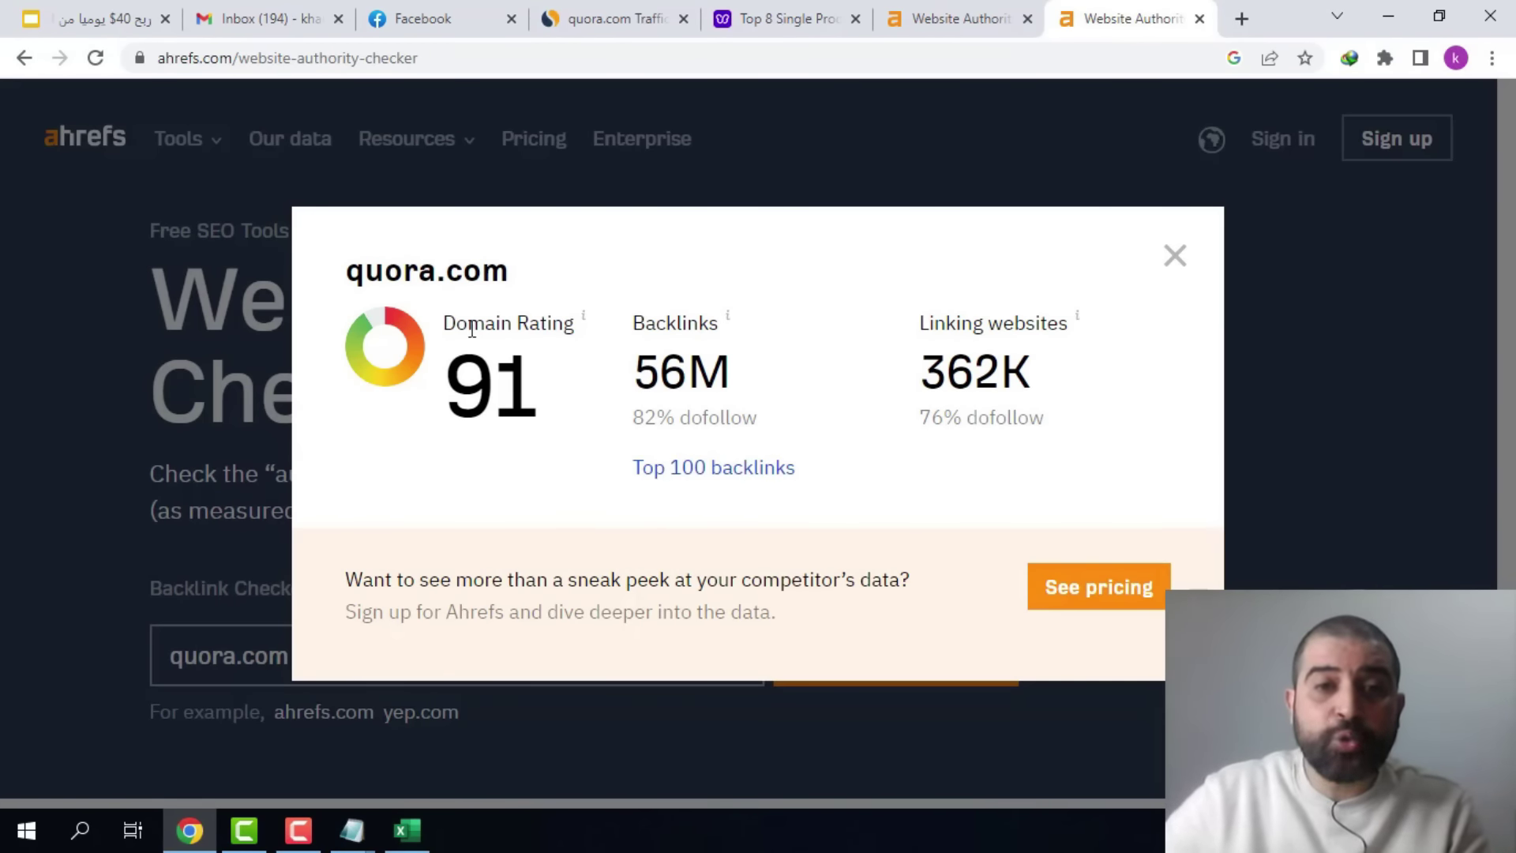
mouse_move(556, 324)
- Return from the Debutify article to its Google results and compare the searched keyword with Debutify's domain rating
key(ctrl+shift+Tab)
key(ctrl+shift+Tab)
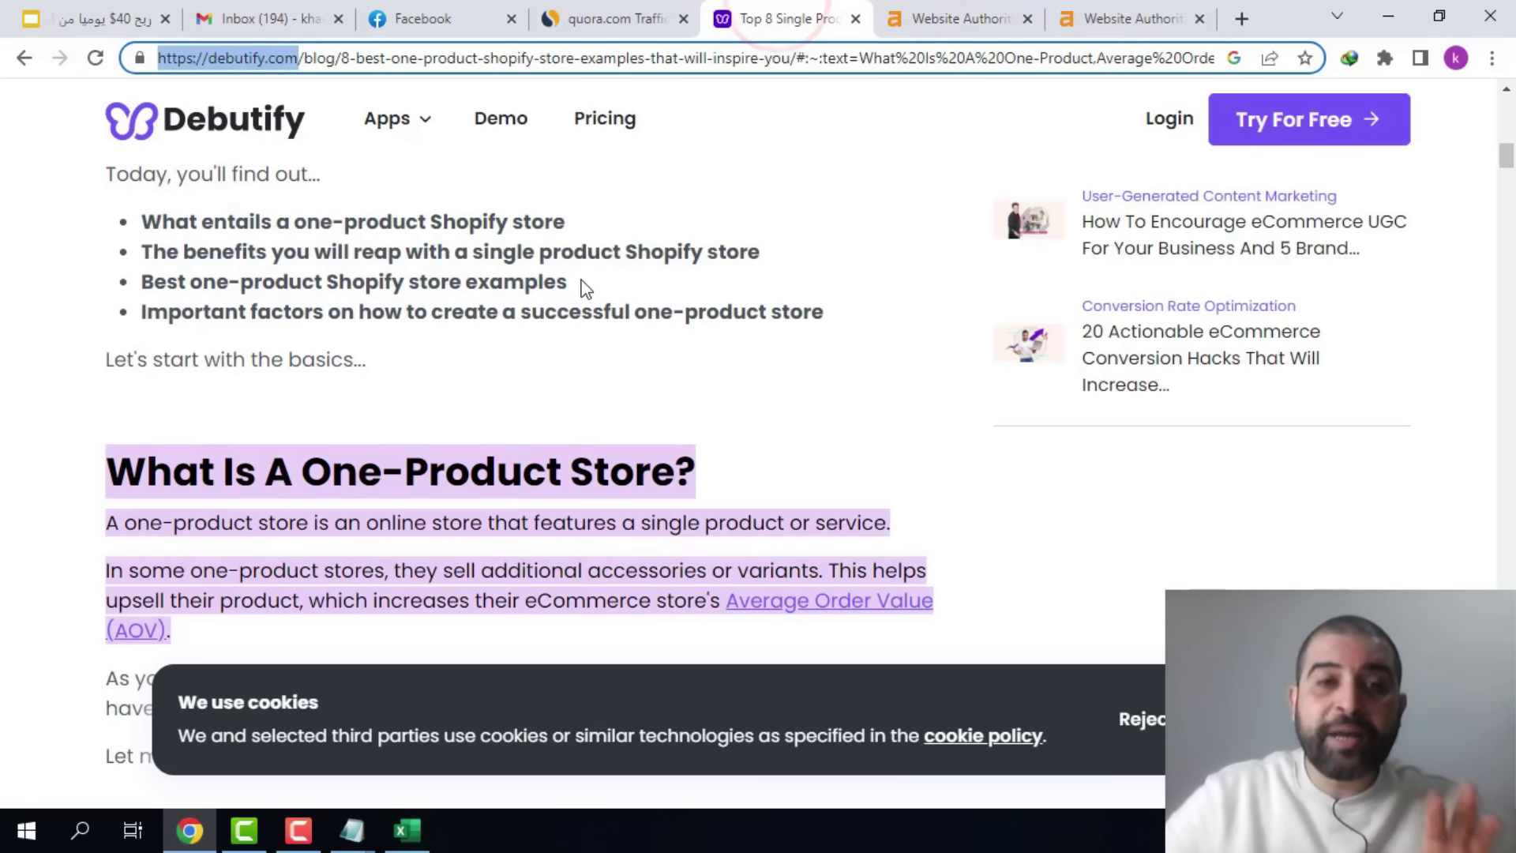
click(23, 58)
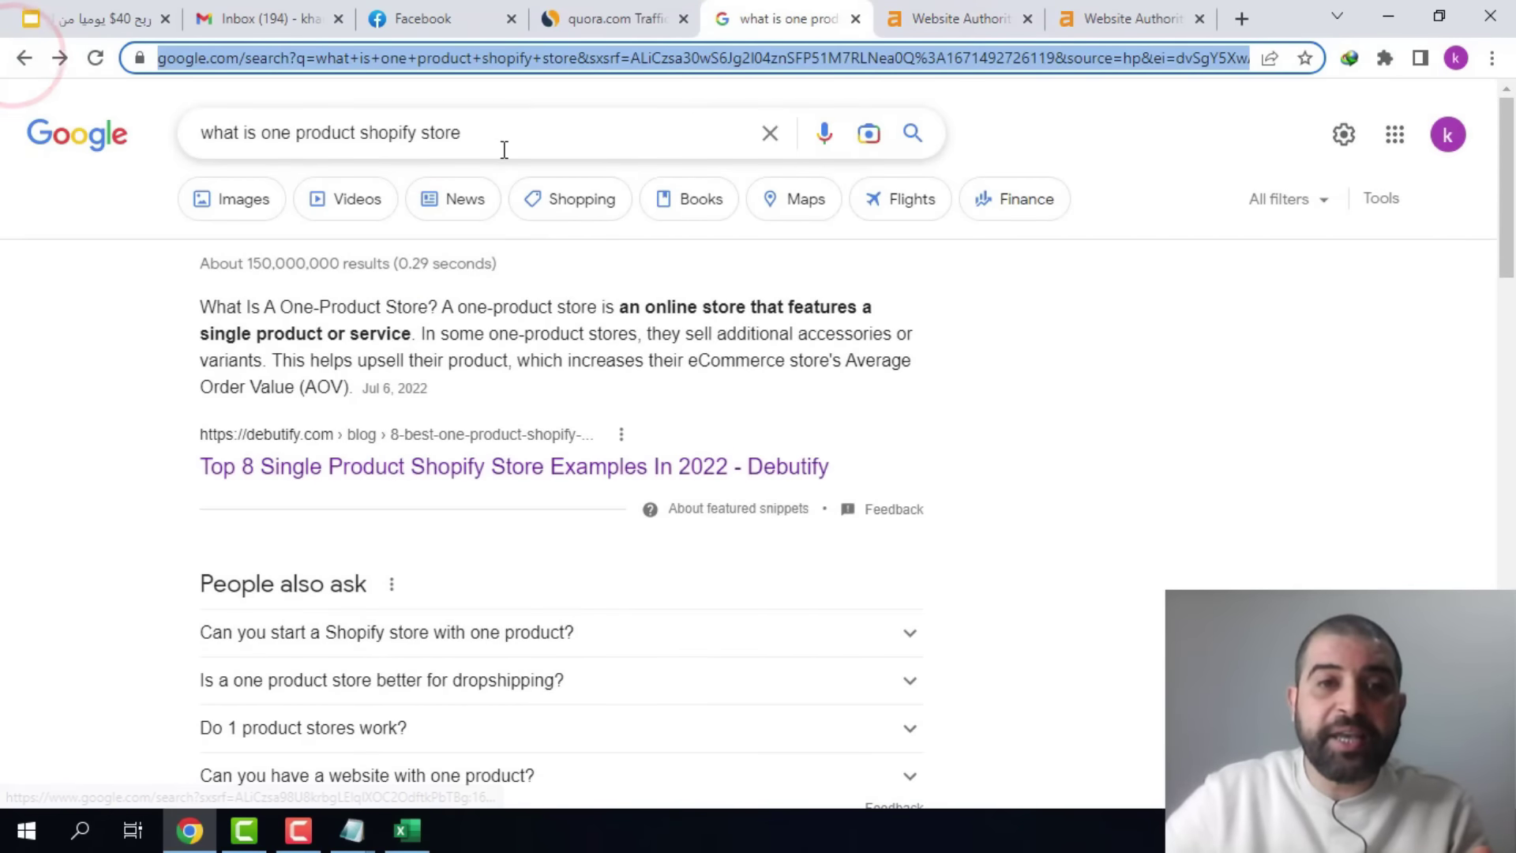
click(968, 17)
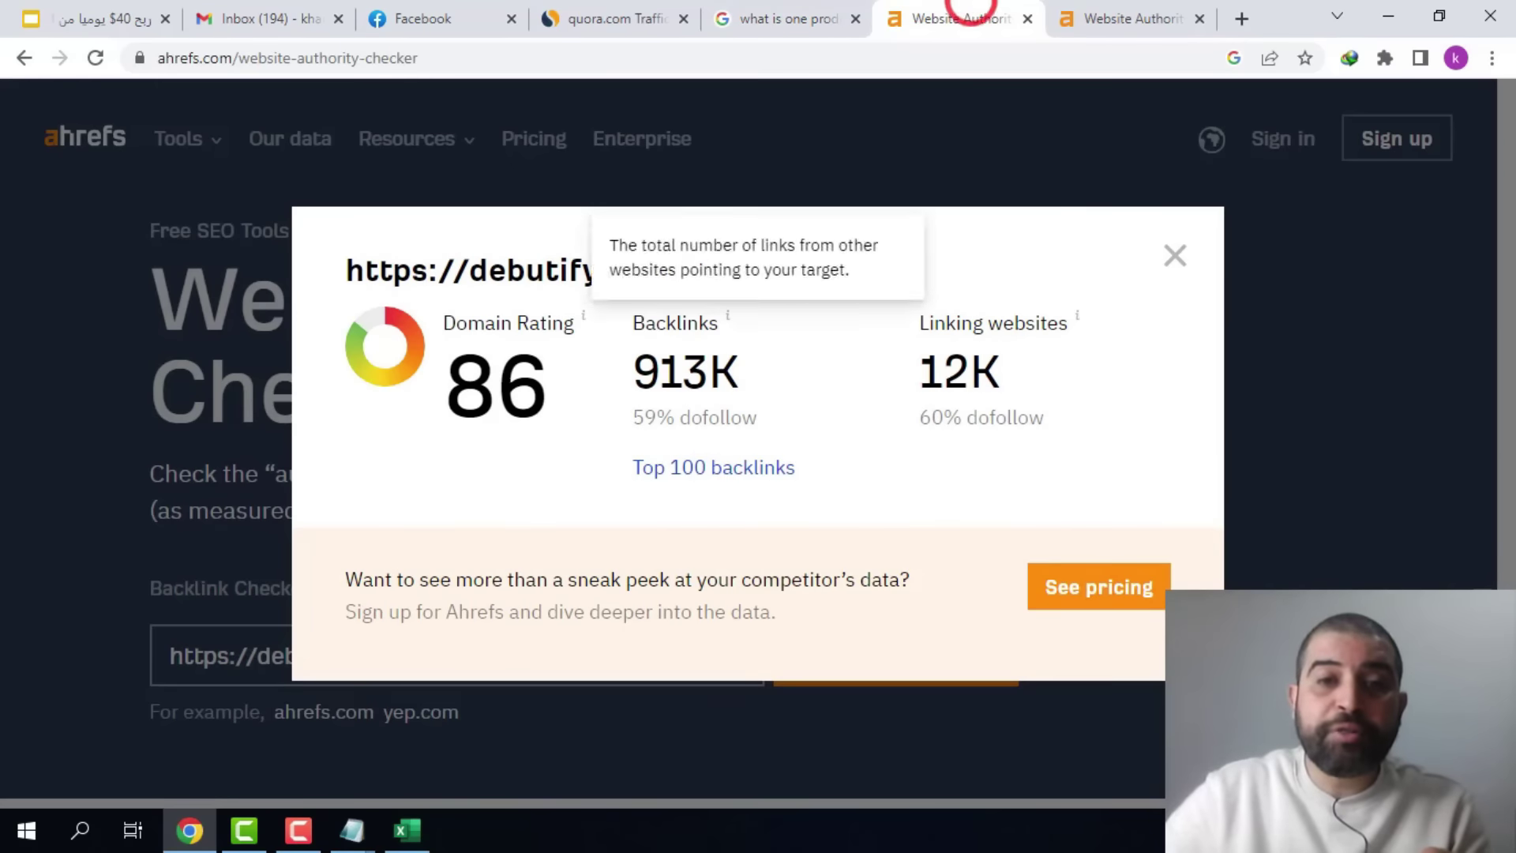
double_click(552, 385)
click(460, 478)
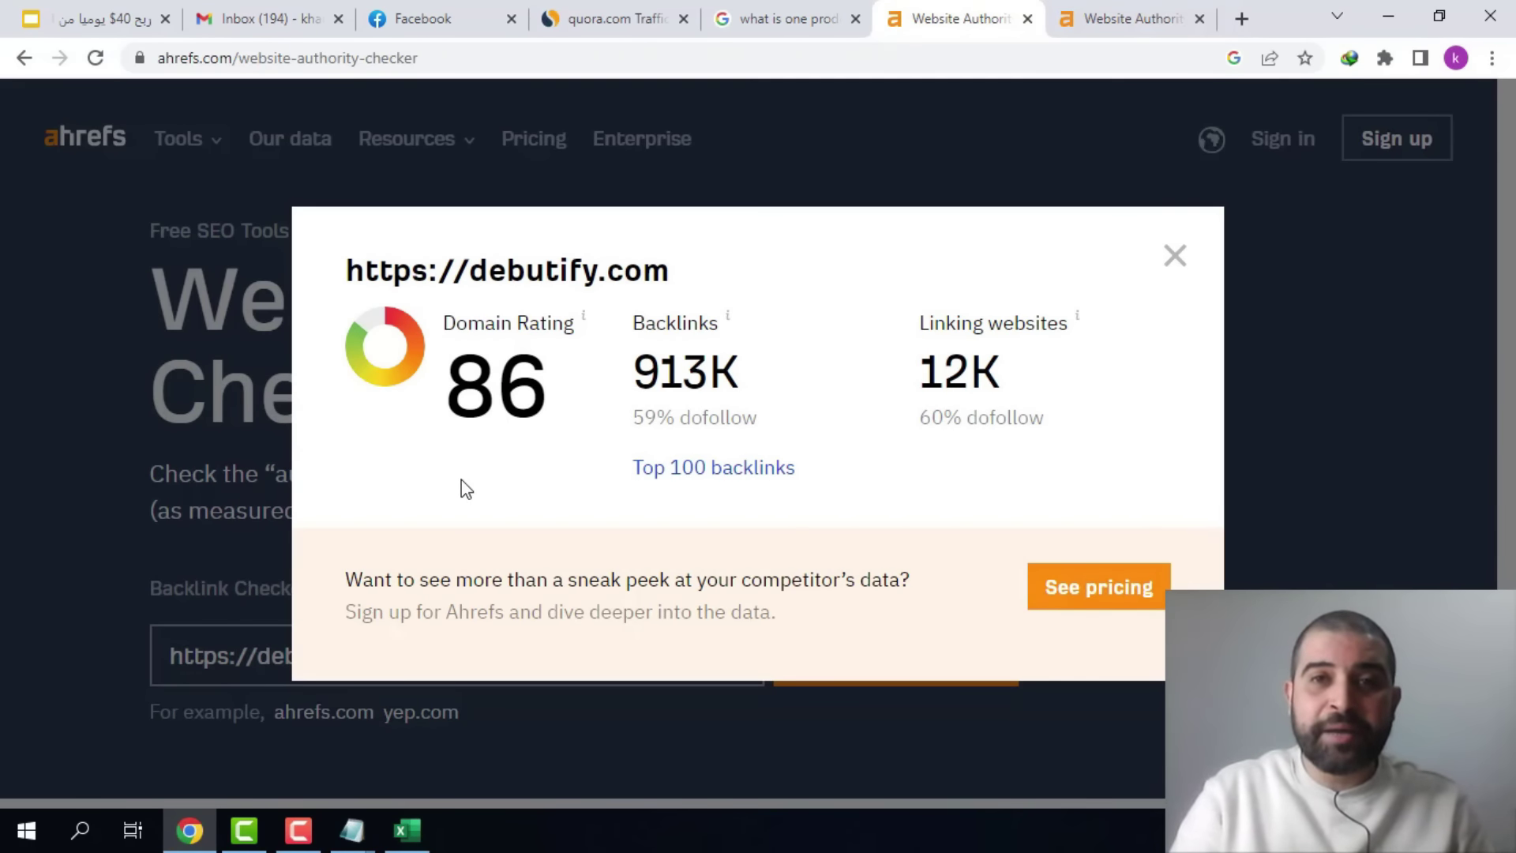
click(789, 18)
click(537, 119)
drag(545, 123, 197, 126)
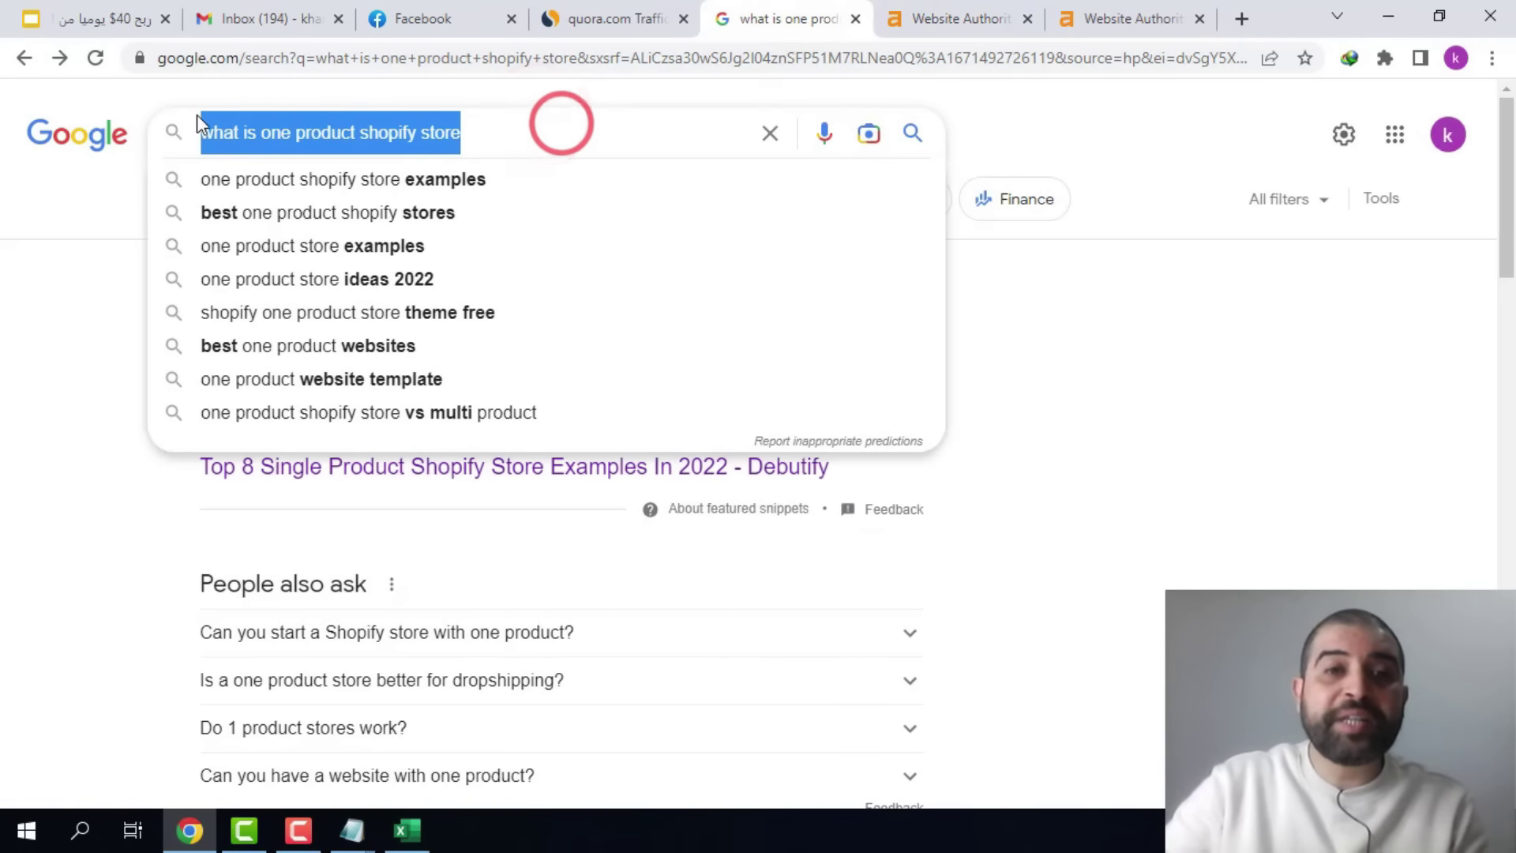
click(267, 126)
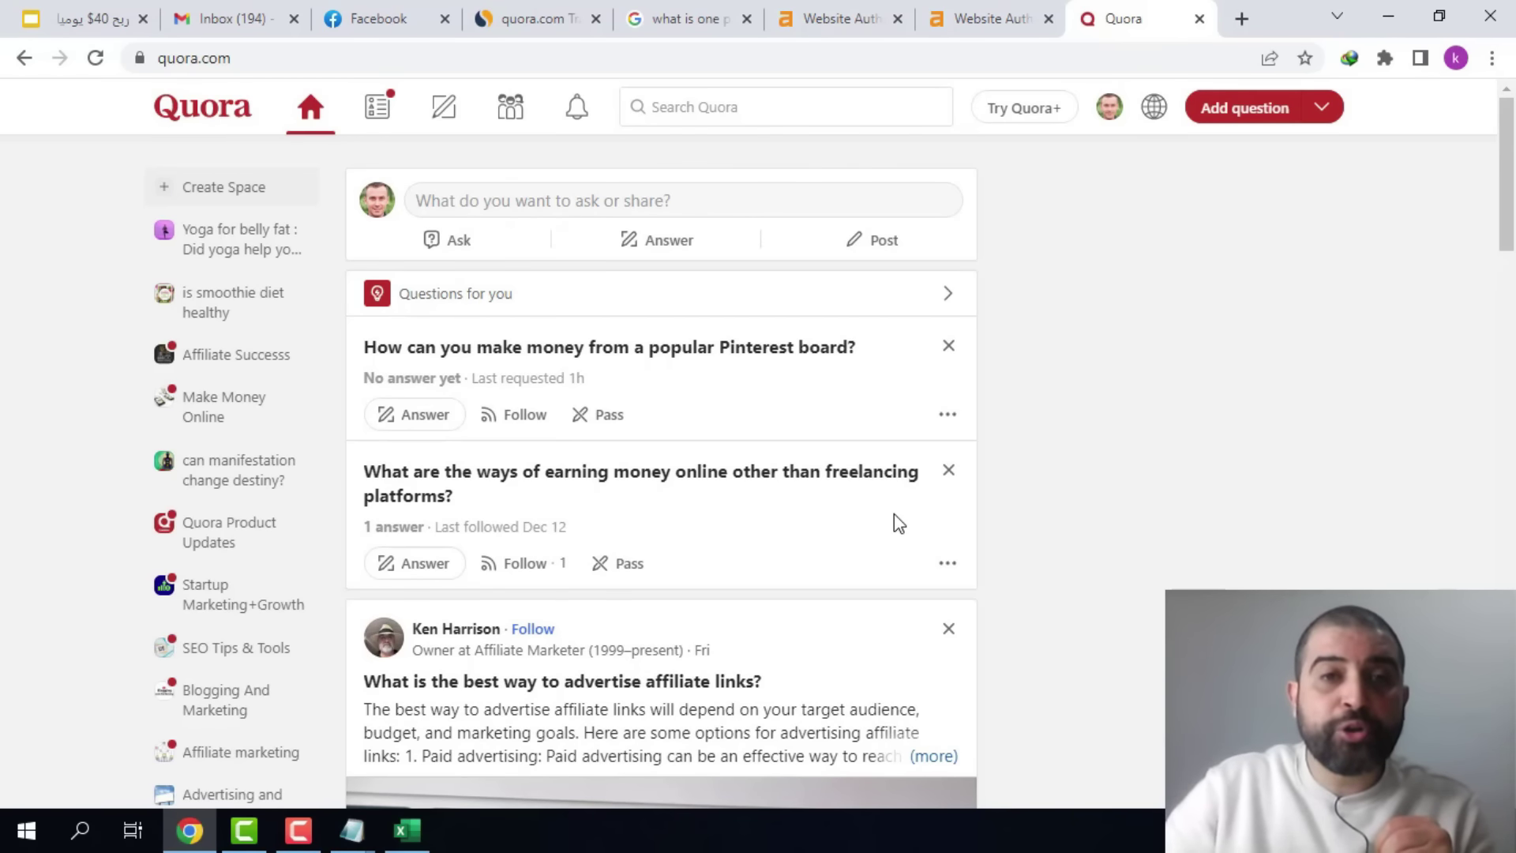
- Start a new Quora Space and name it "what is one product shopify store", copying the title from the Notepad article
click(515, 117)
click(401, 175)
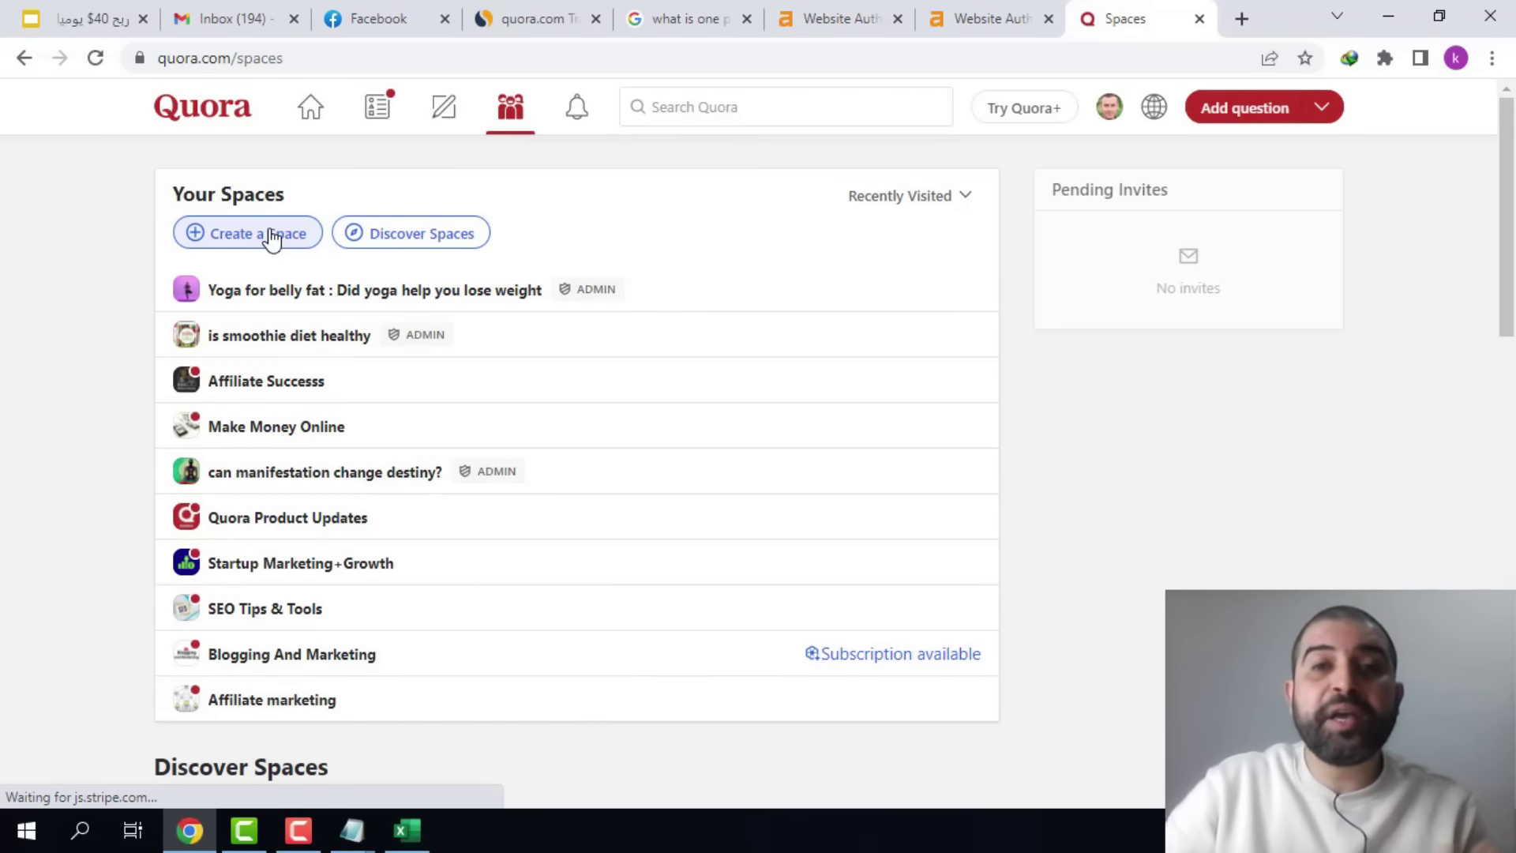
click(271, 234)
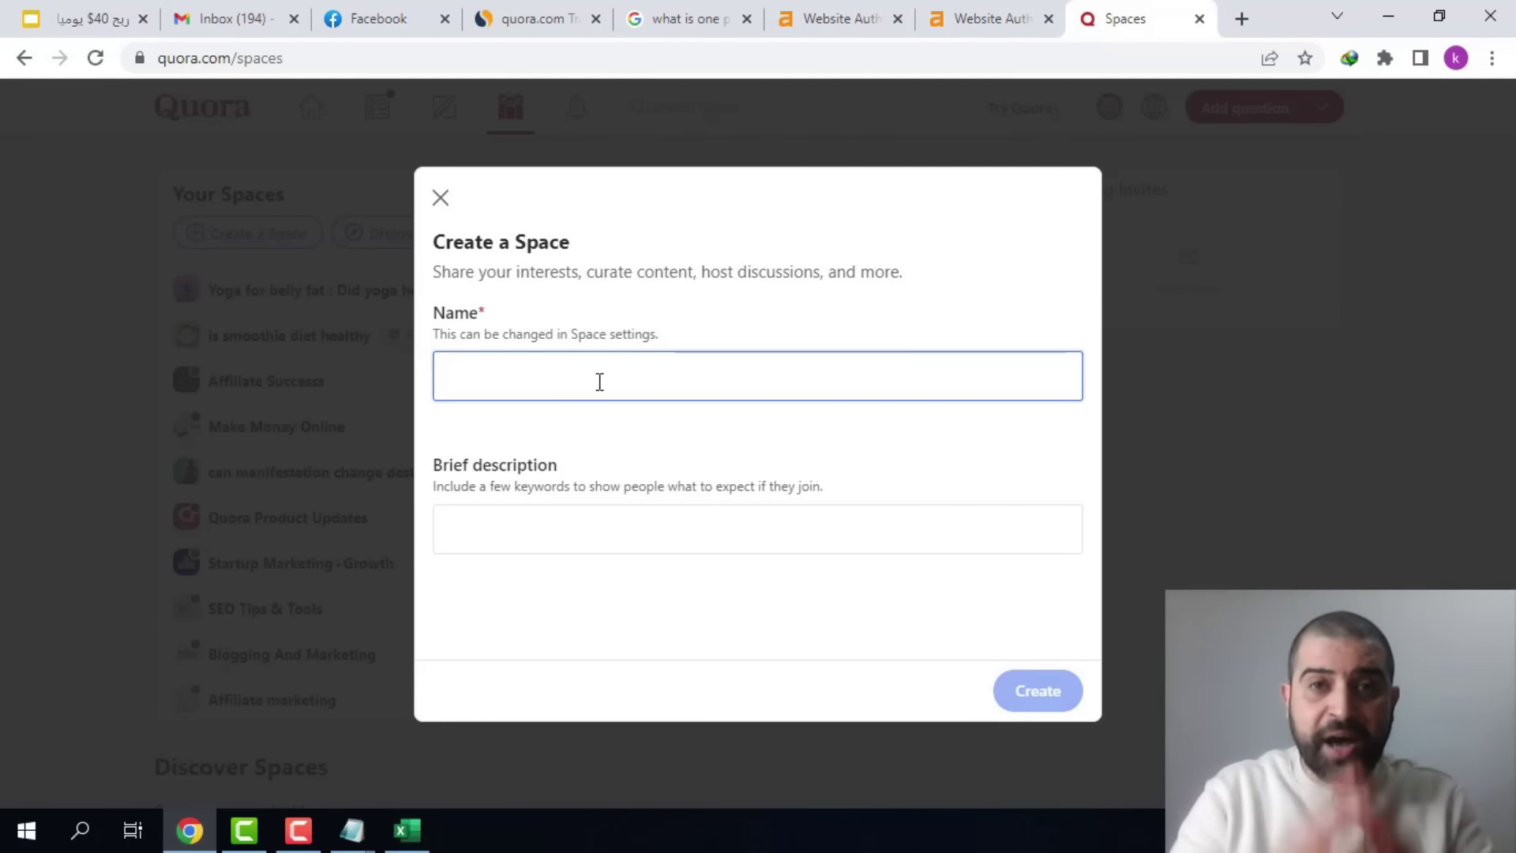
key(alt+Tab)
click(371, 203)
key(shift+Home)
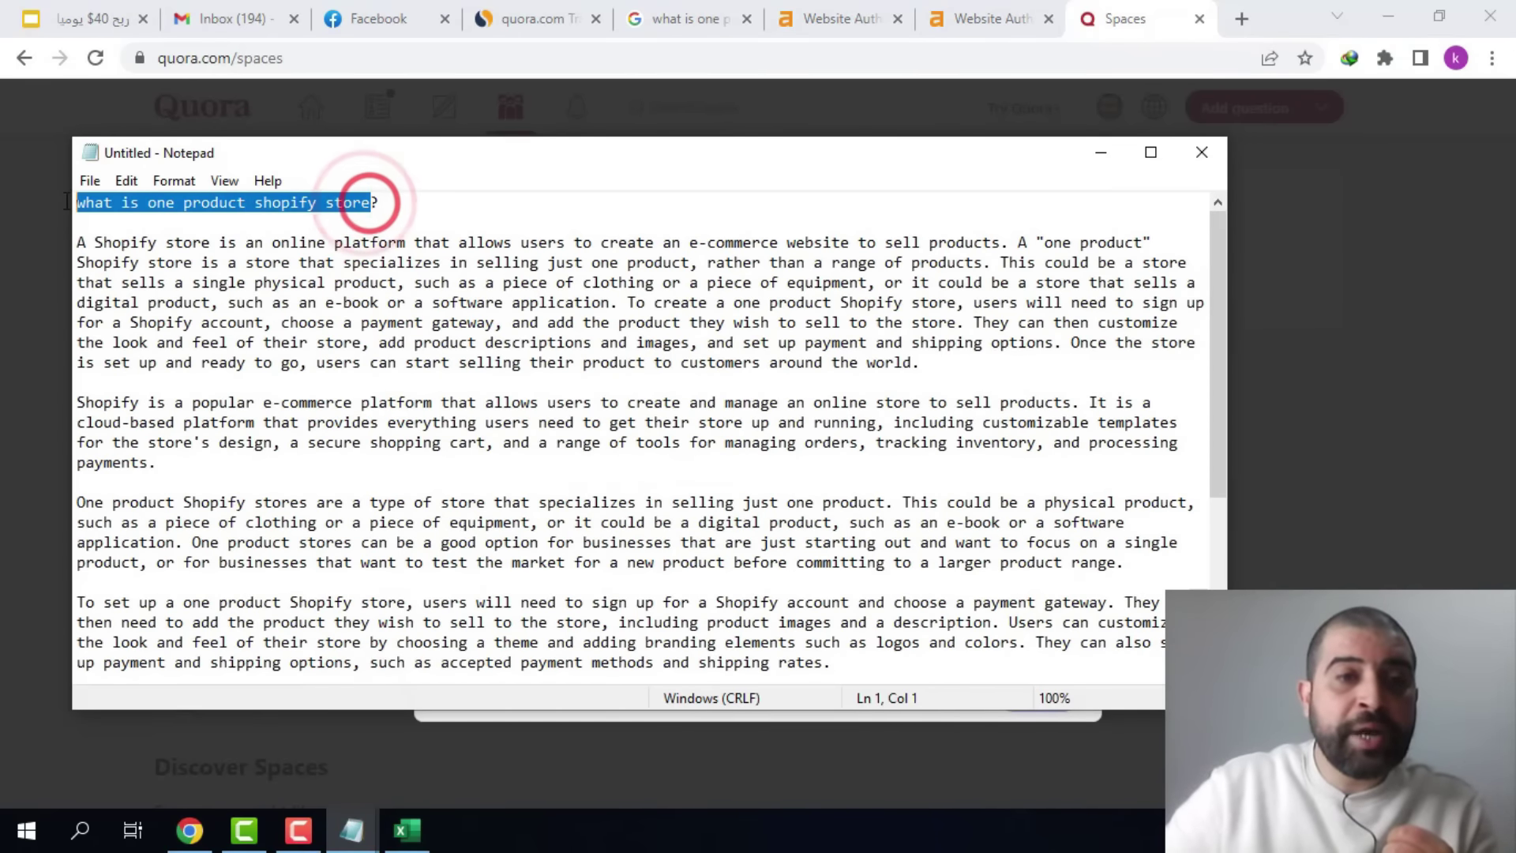
right_click(105, 207)
click(176, 278)
click(1101, 152)
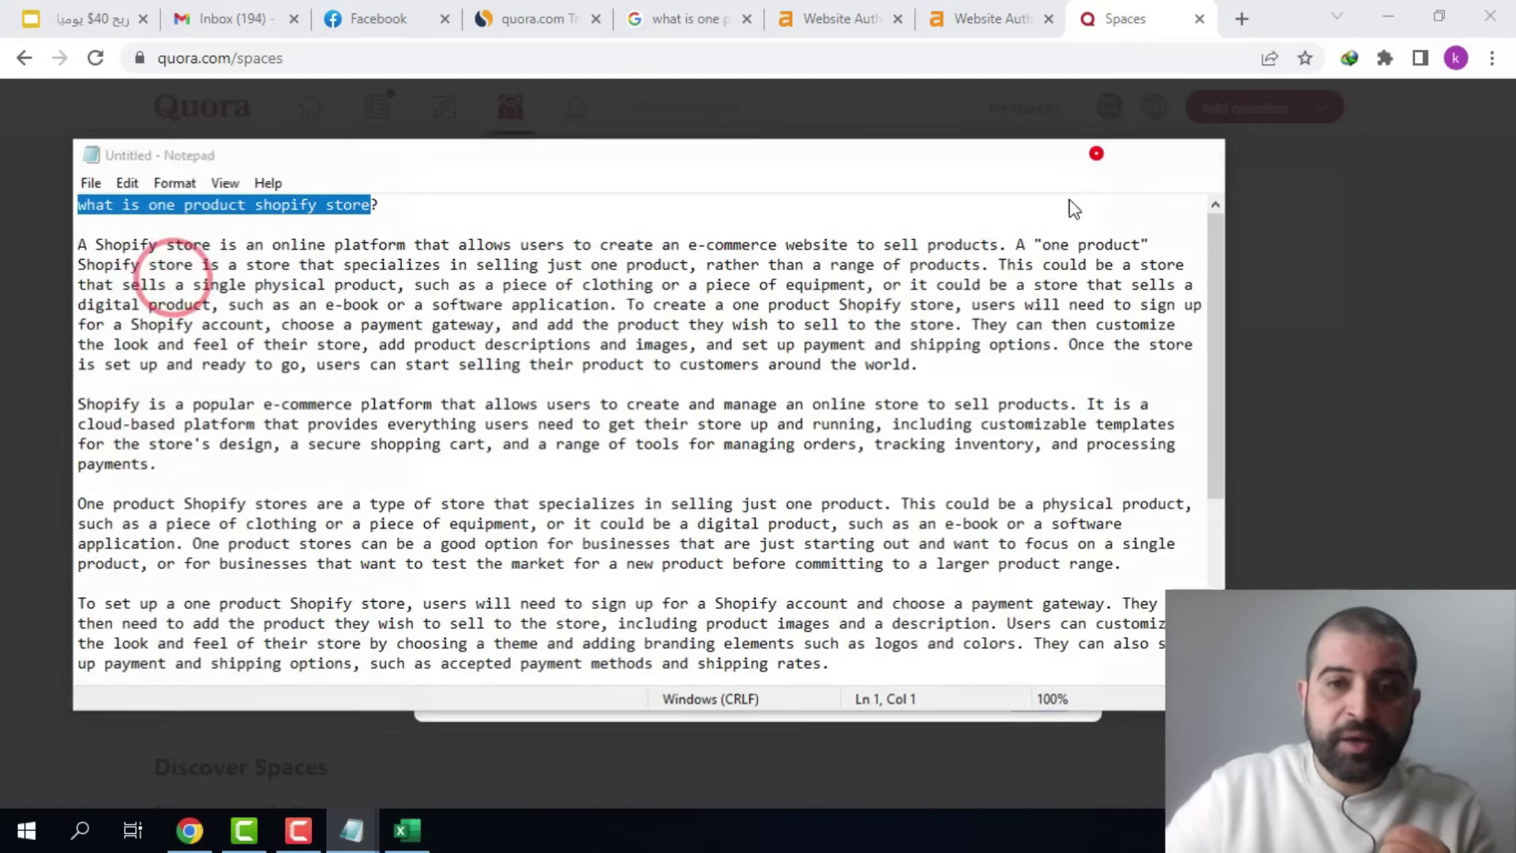
right_click(512, 366)
click(662, 535)
- Set the Space's brief description to "Here you will learn how to create an optimized one product shopify store"
click(661, 524)
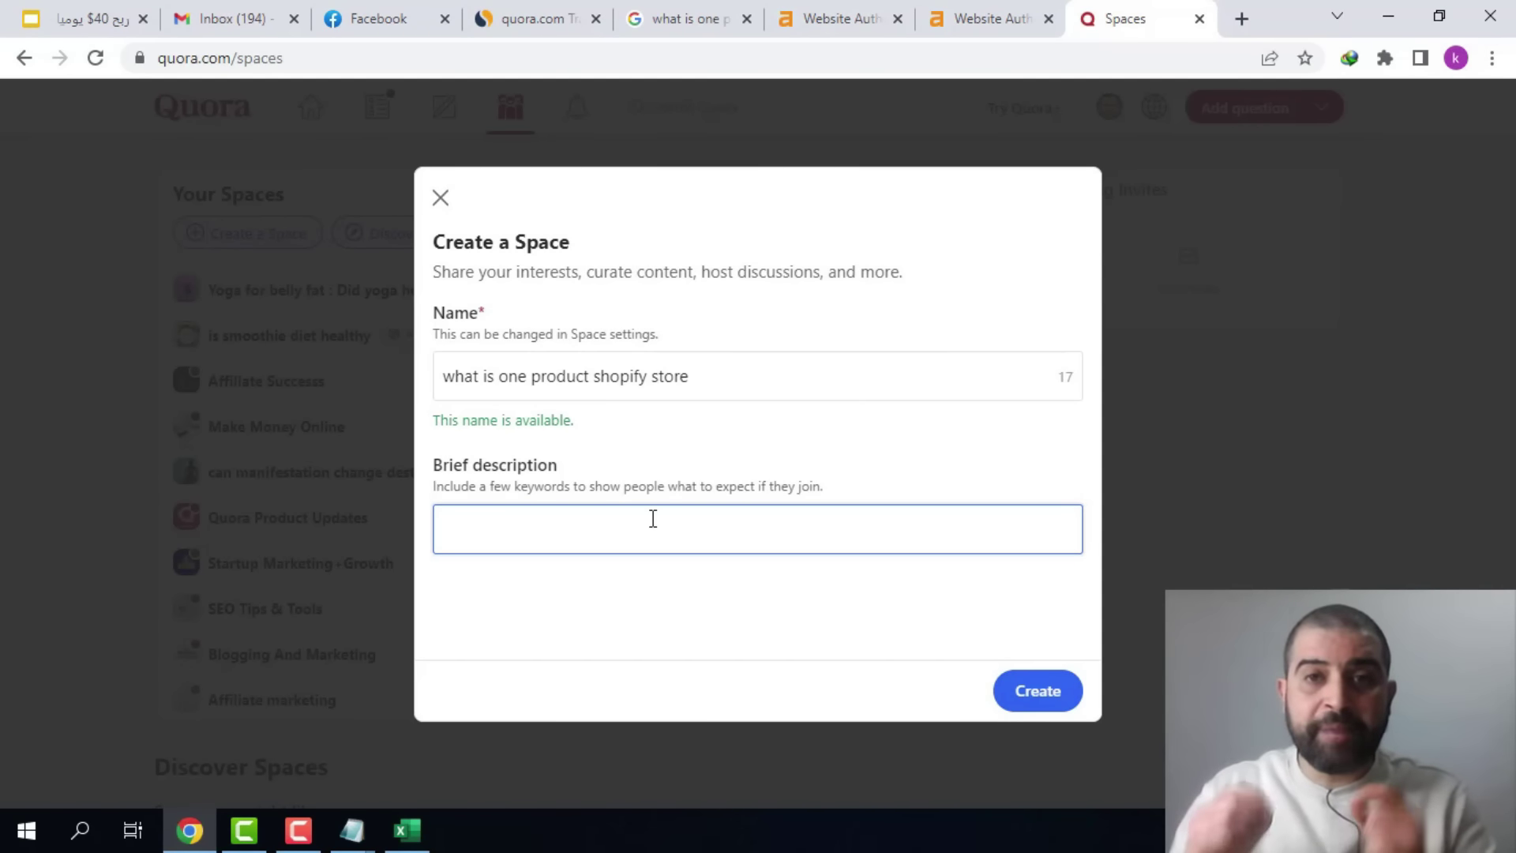
key(ctrl+v)
click(632, 604)
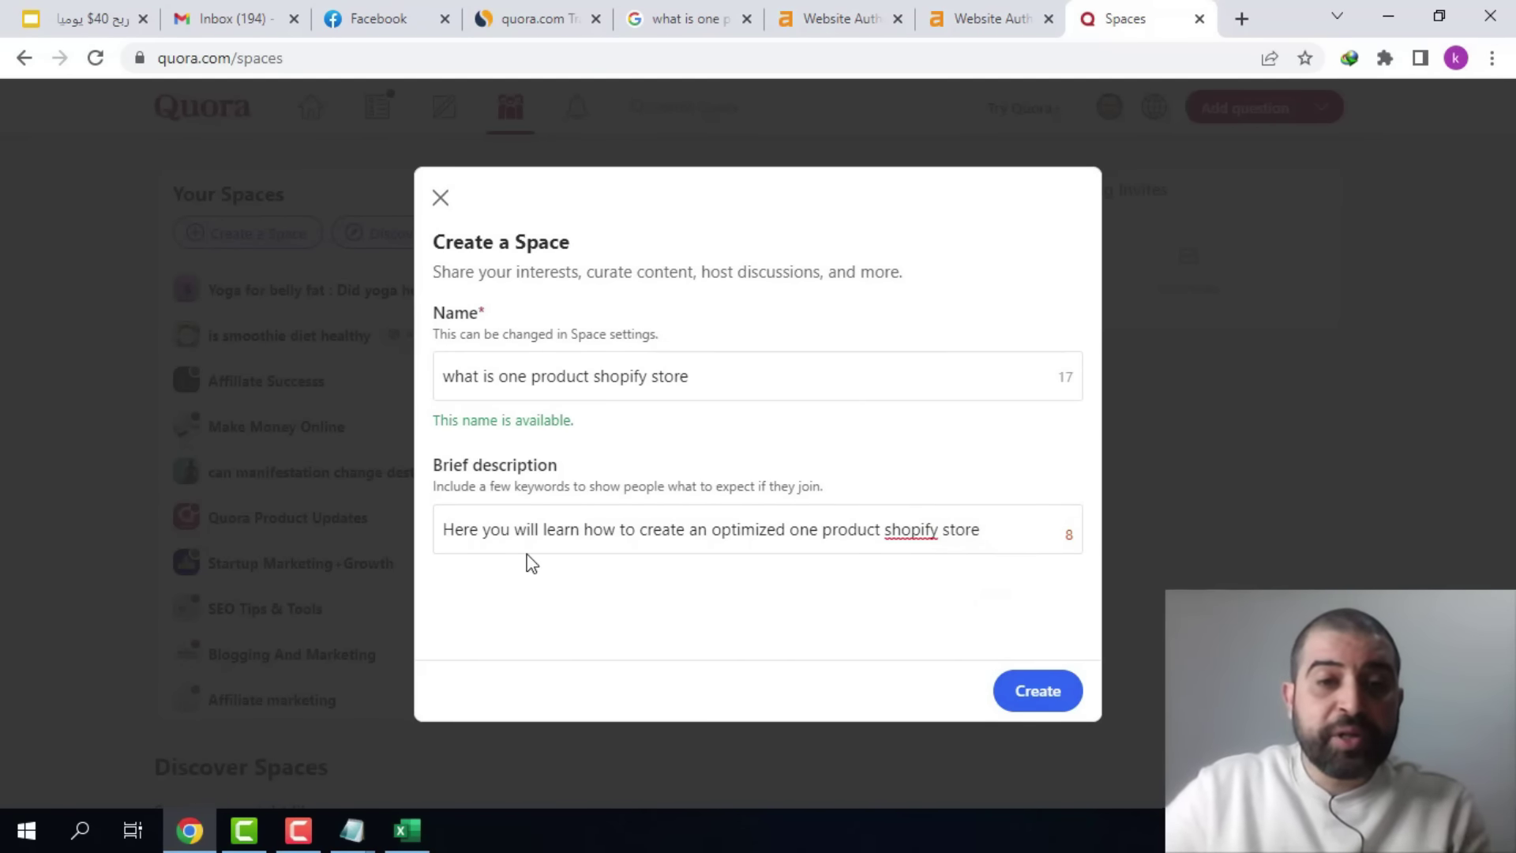
click(502, 530)
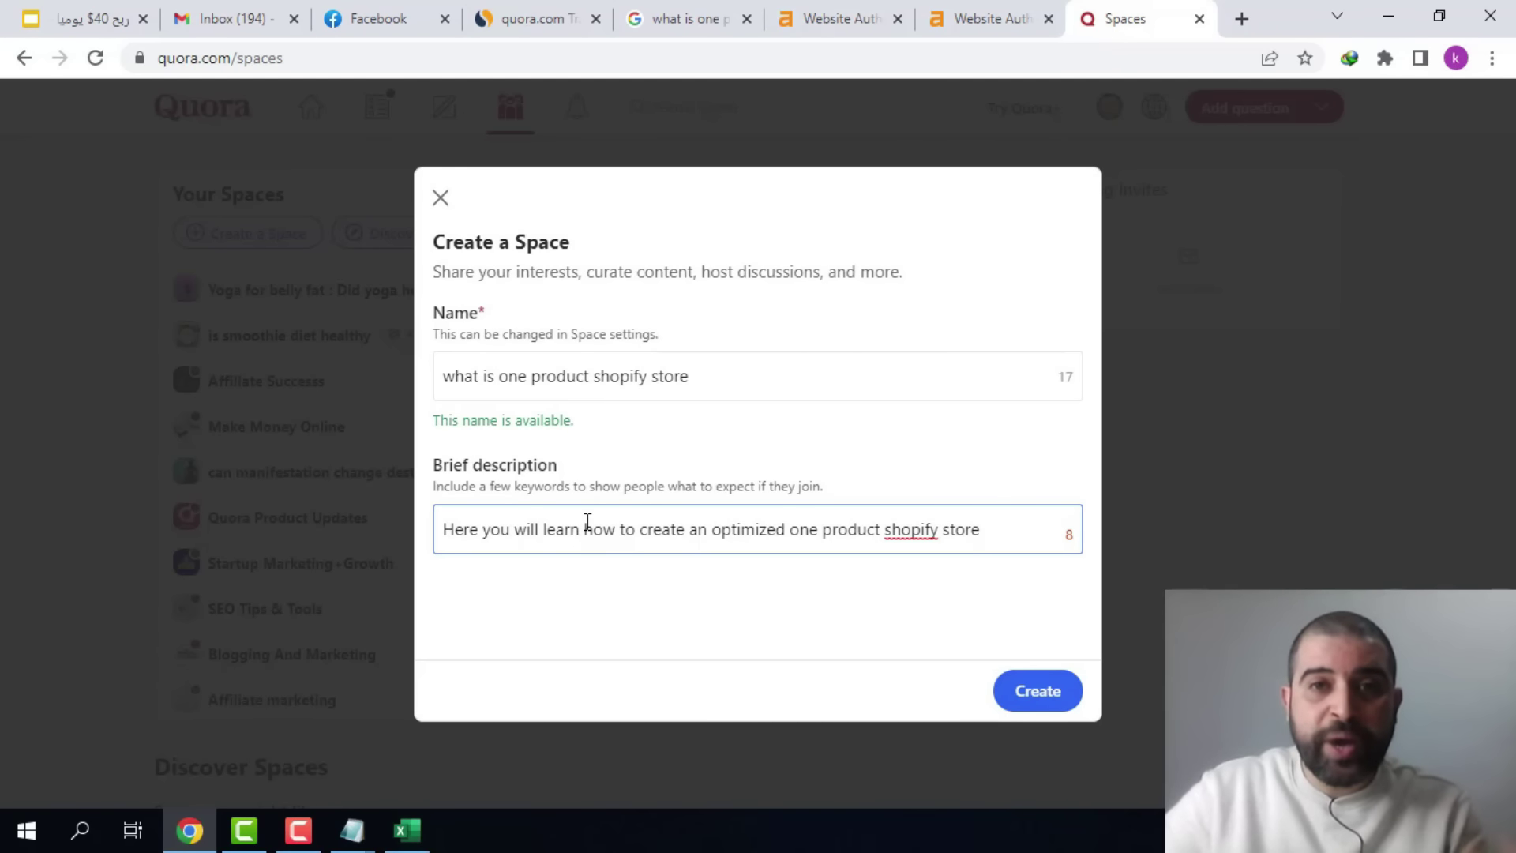
- Create the Space and skip inviting contributors
click(1041, 693)
click(750, 552)
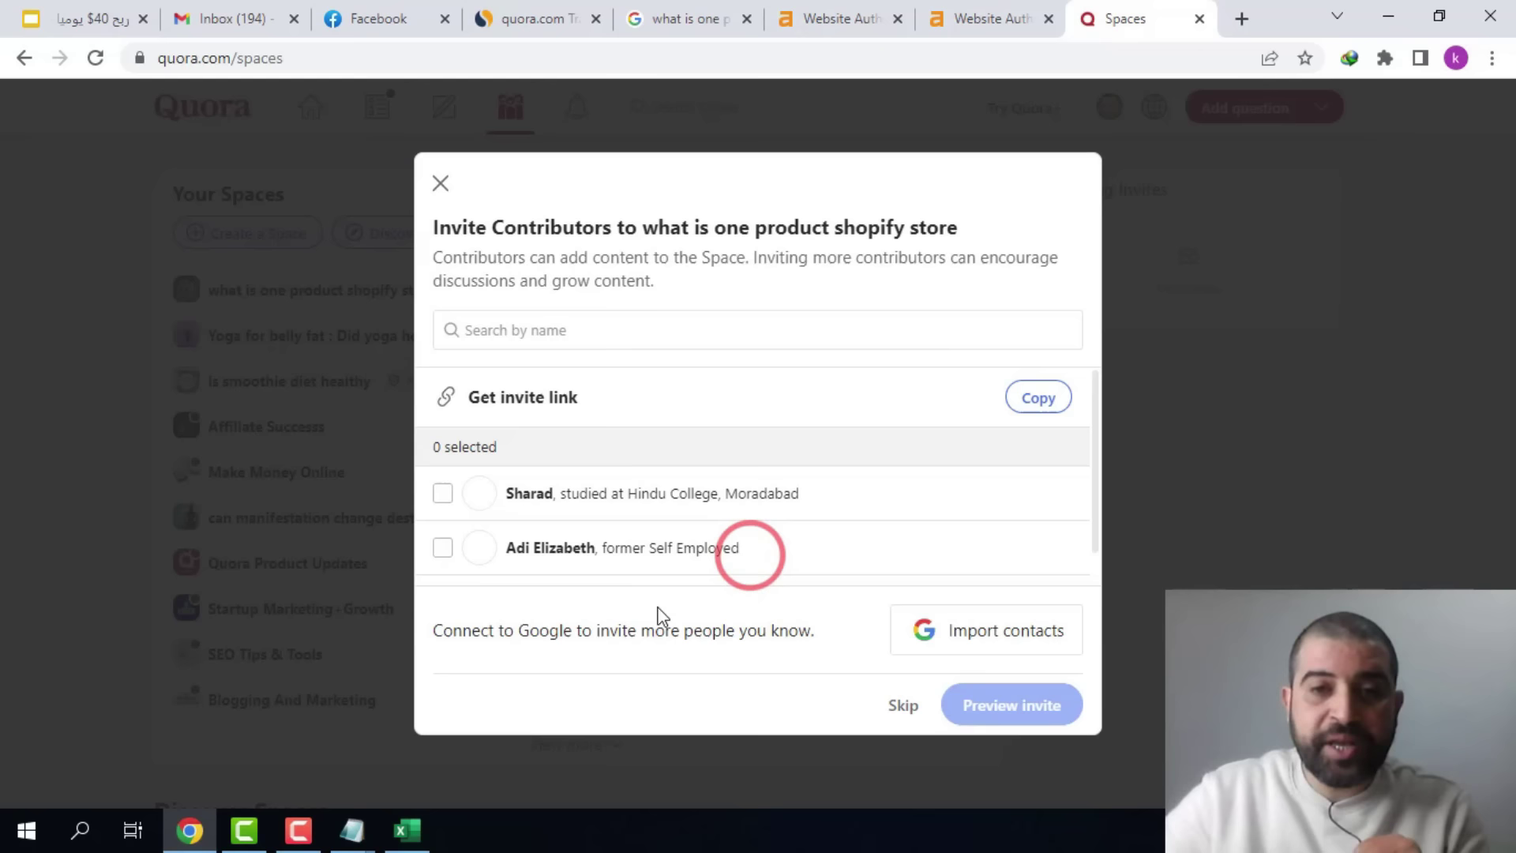
click(903, 705)
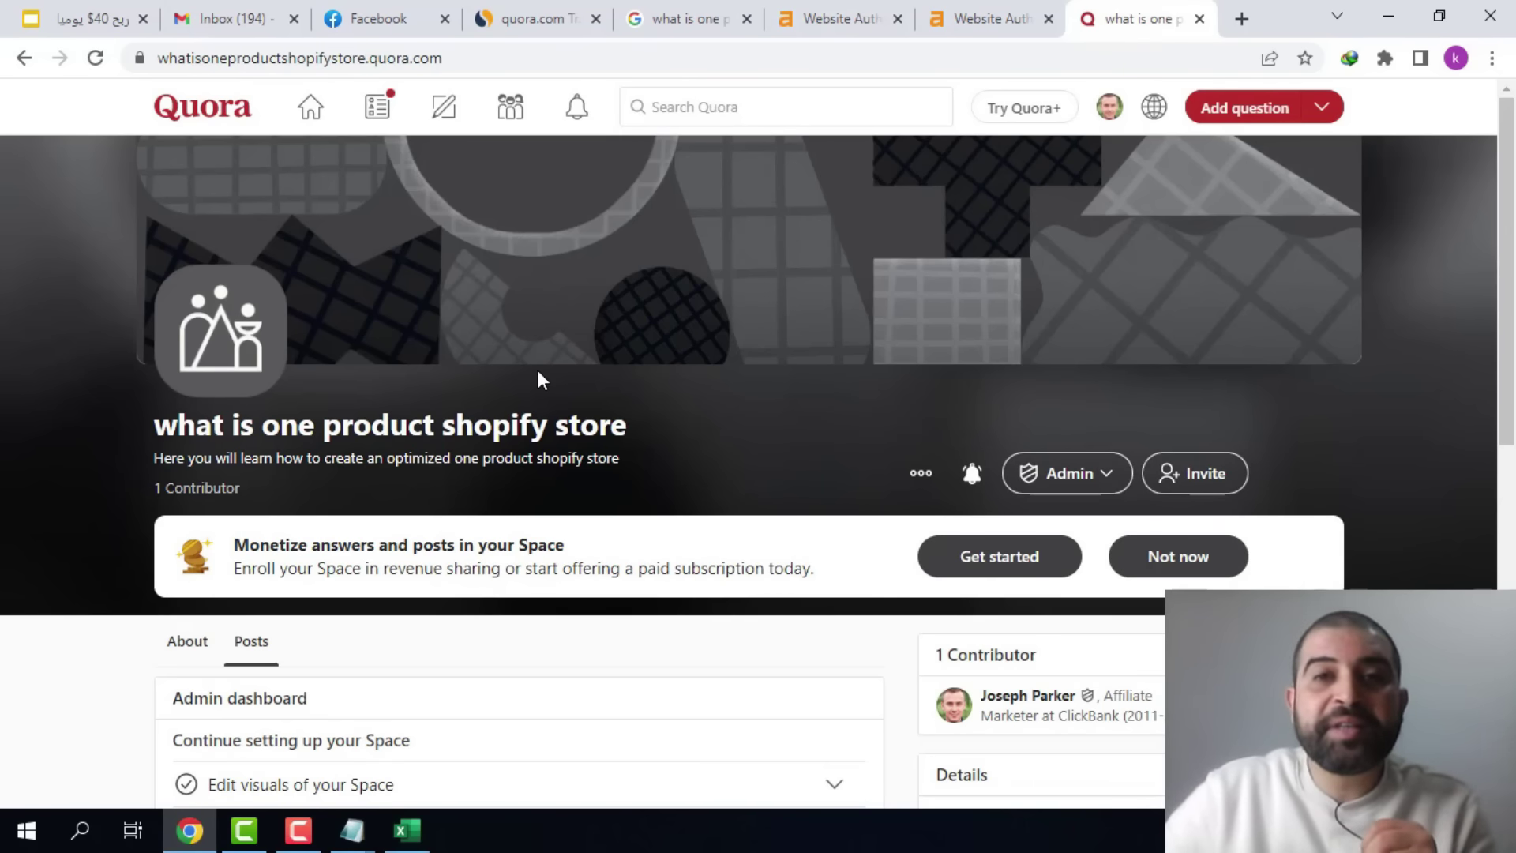
- Open the visuals editor for the new Space's color, icon and cover photo from its admin dashboard
scroll(537, 373, down, 5)
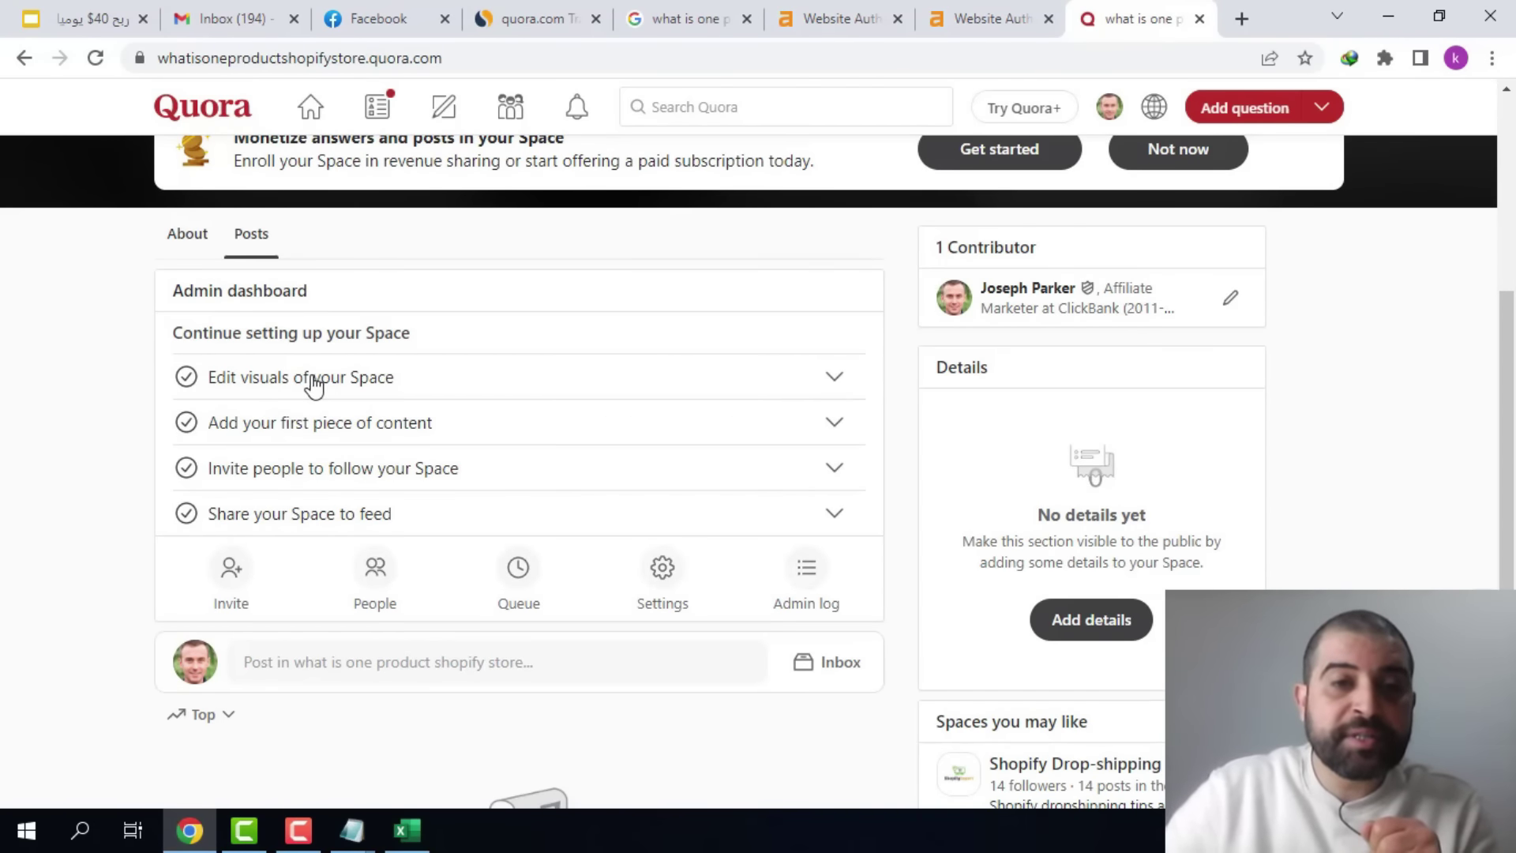
click(834, 373)
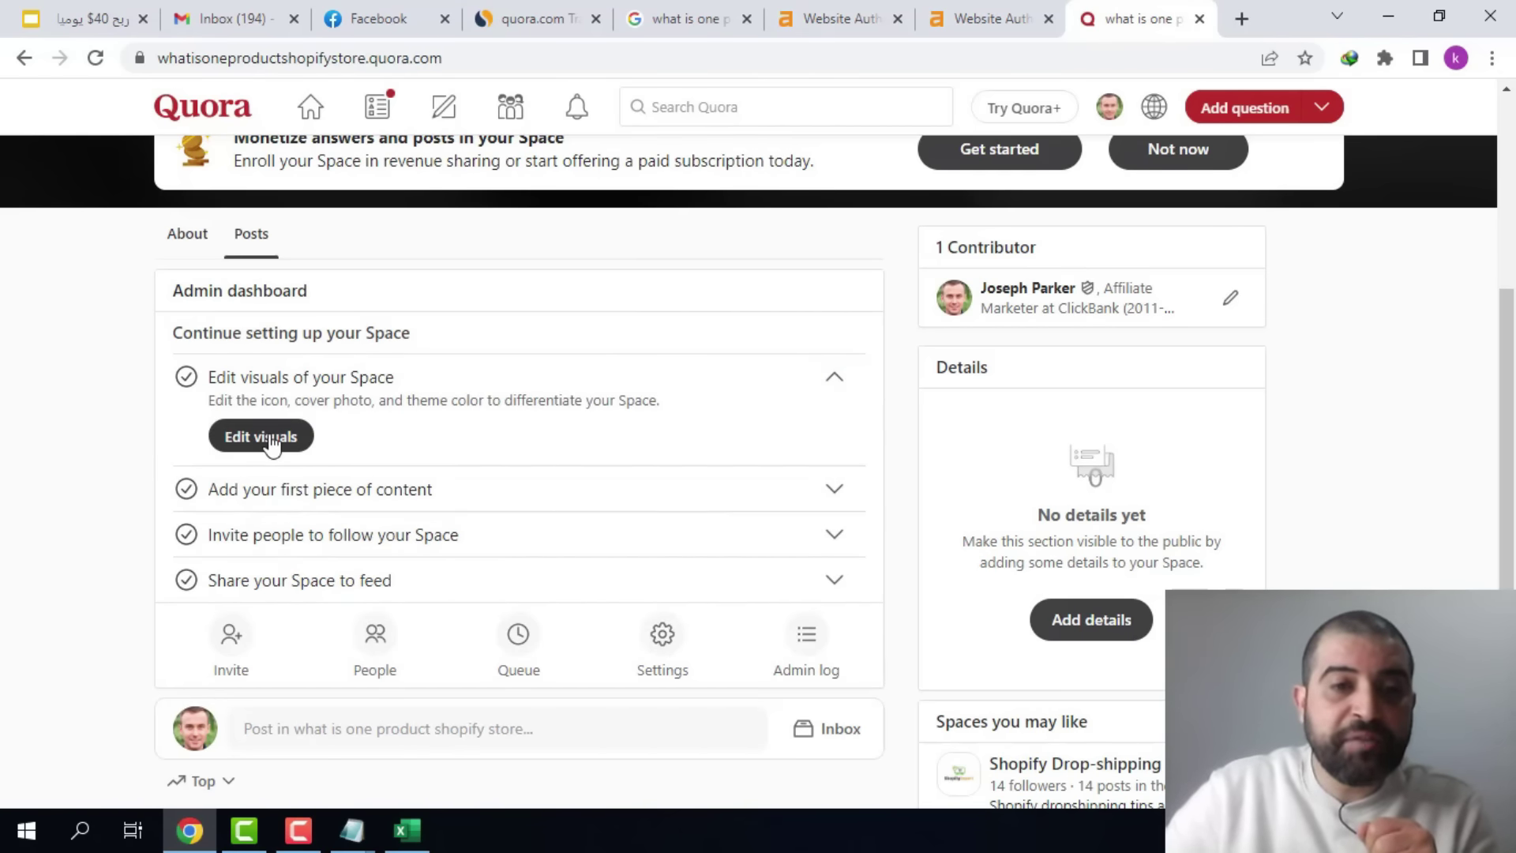
click(267, 437)
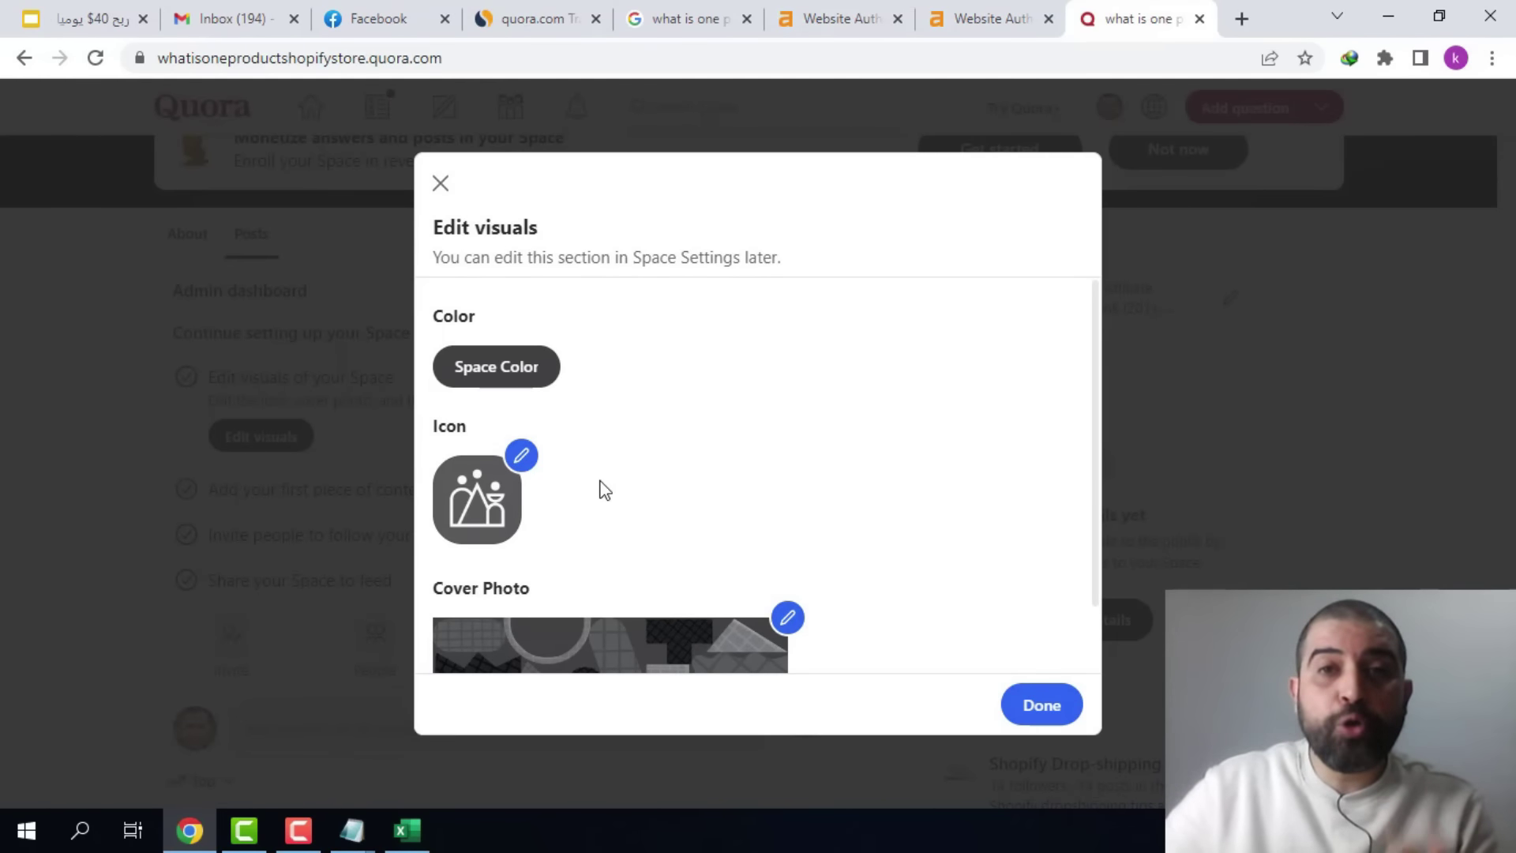
- Search Google Images for "shopify logo" and look through the images for a suitable Space icon
key(ctrl+t)
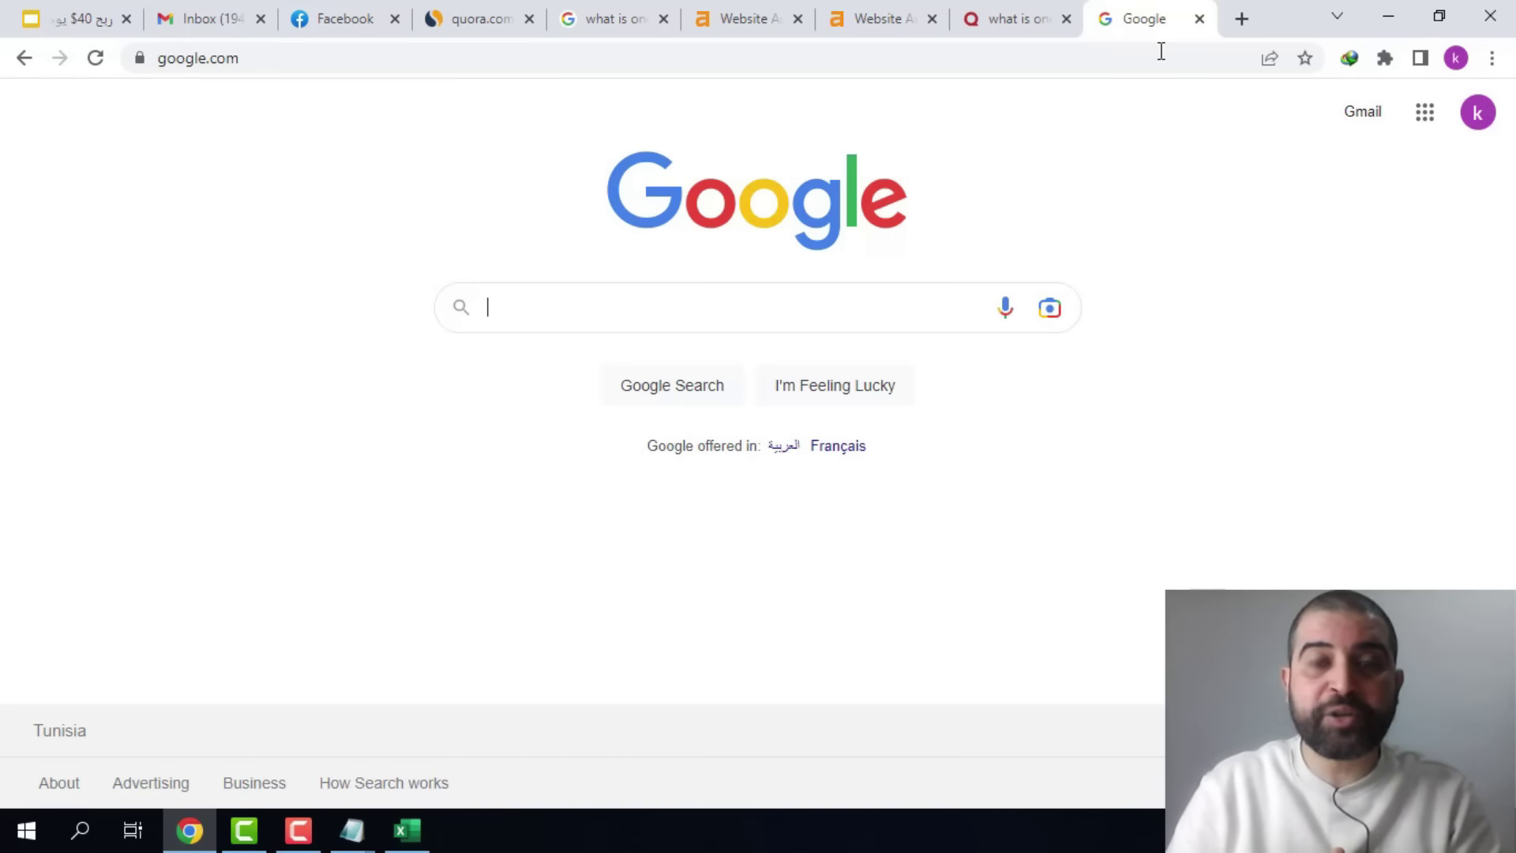
text(shopify logo)
key(Return)
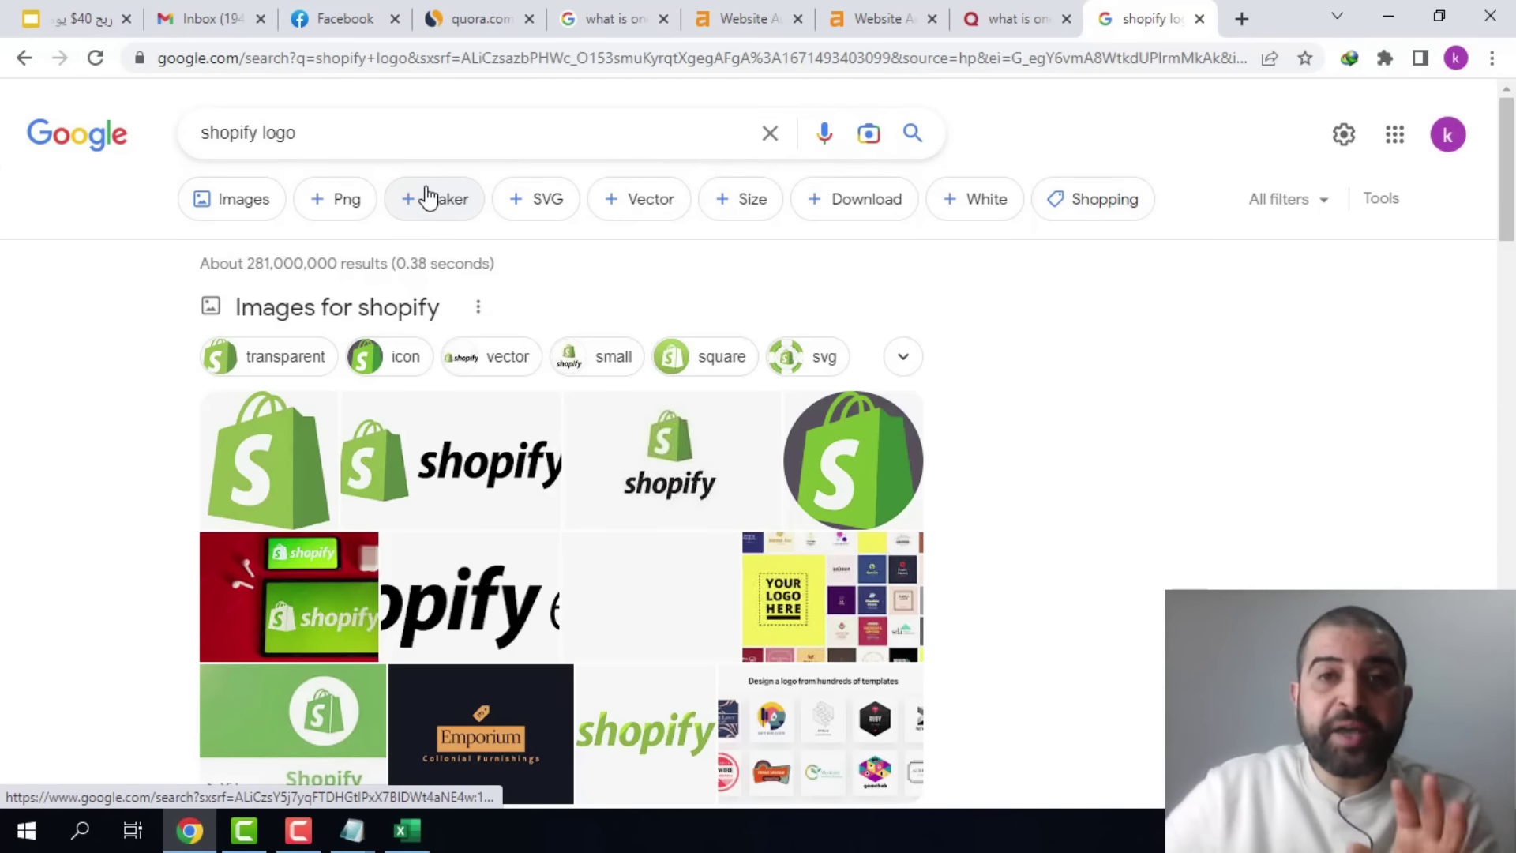
click(230, 203)
scroll(967, 300, down, 4)
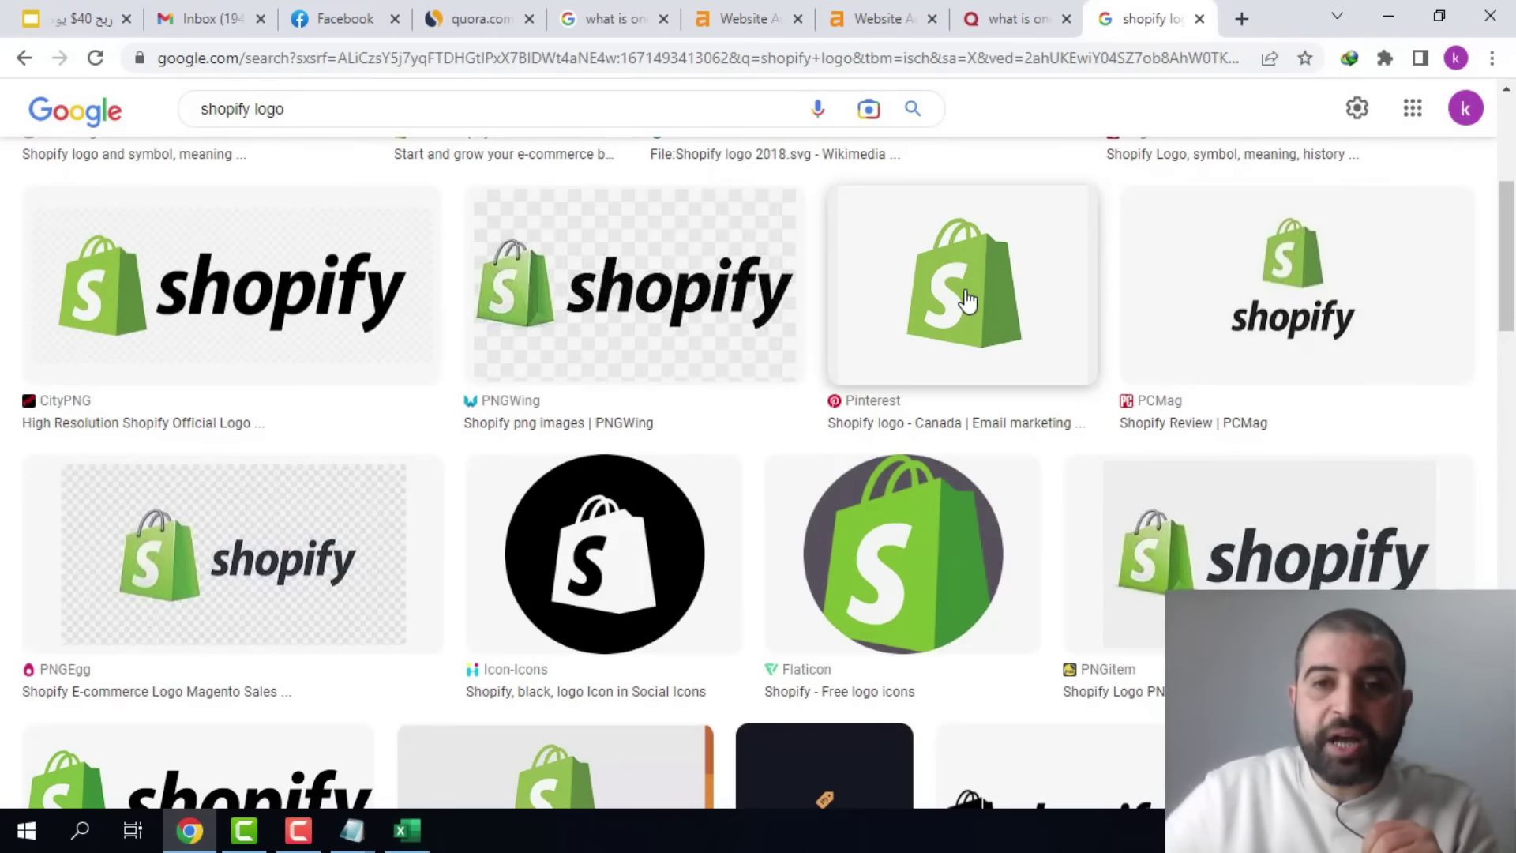
- Save the green Shopify bag logo from the Pinterest image result to the Desktop as a PNG image
click(968, 300)
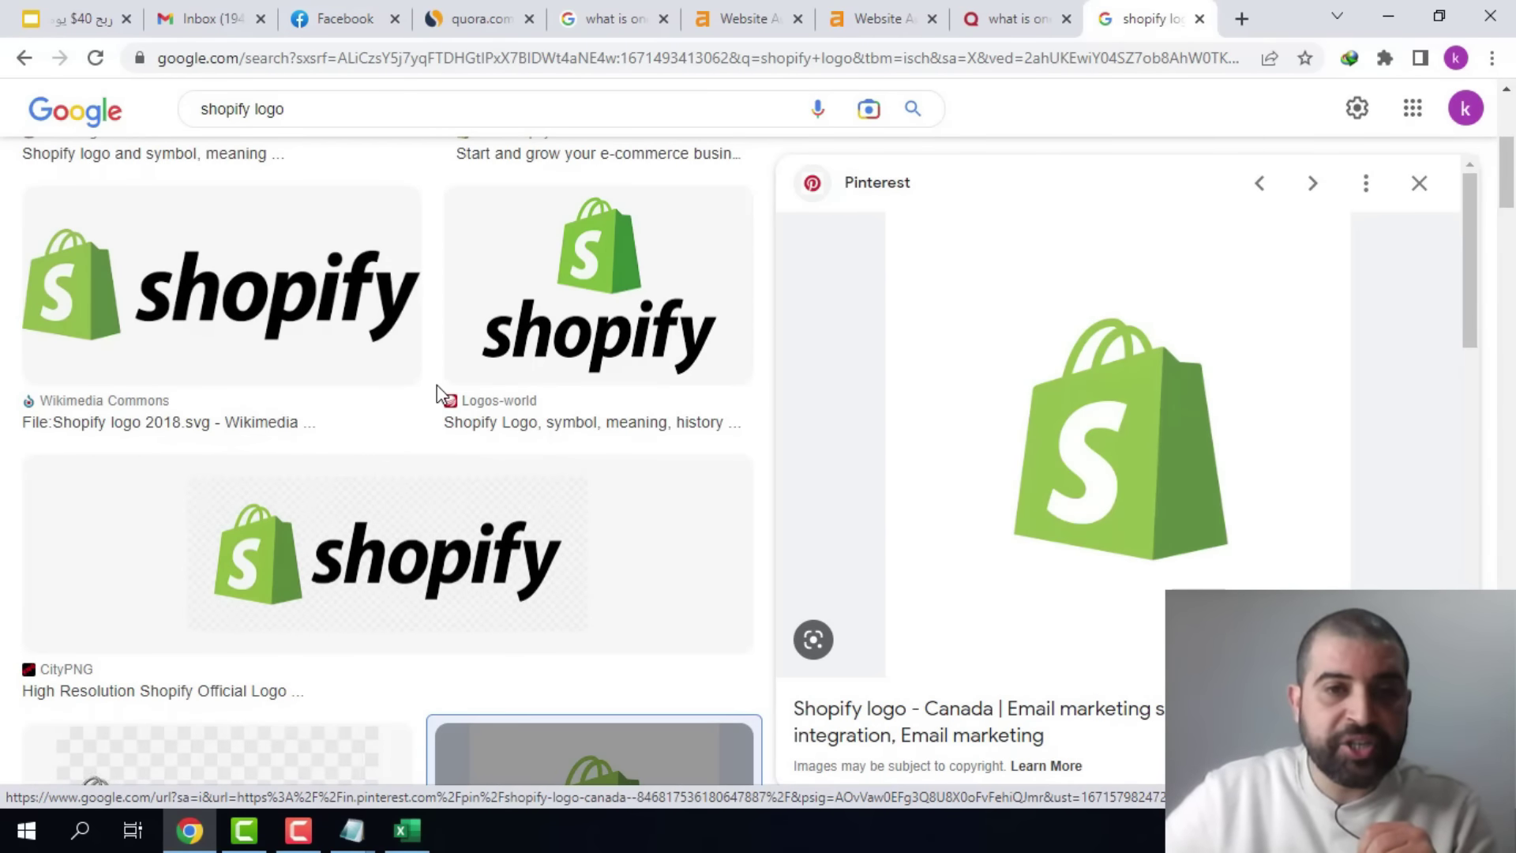
key(ctrl+s)
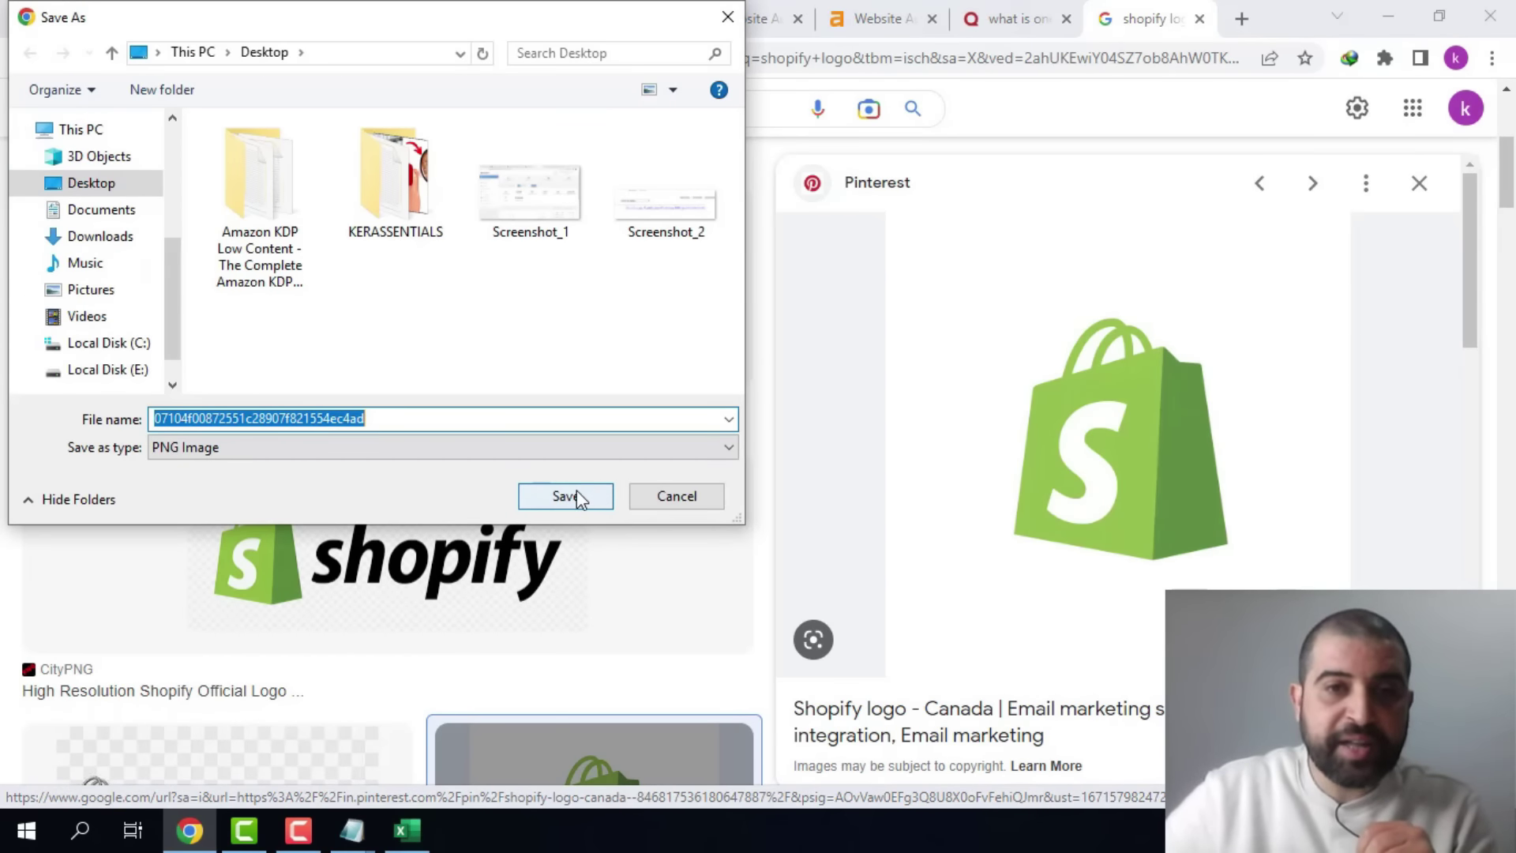
click(576, 491)
- Upload the saved green Shopify bag PNG as the Quora Space's icon
click(1016, 19)
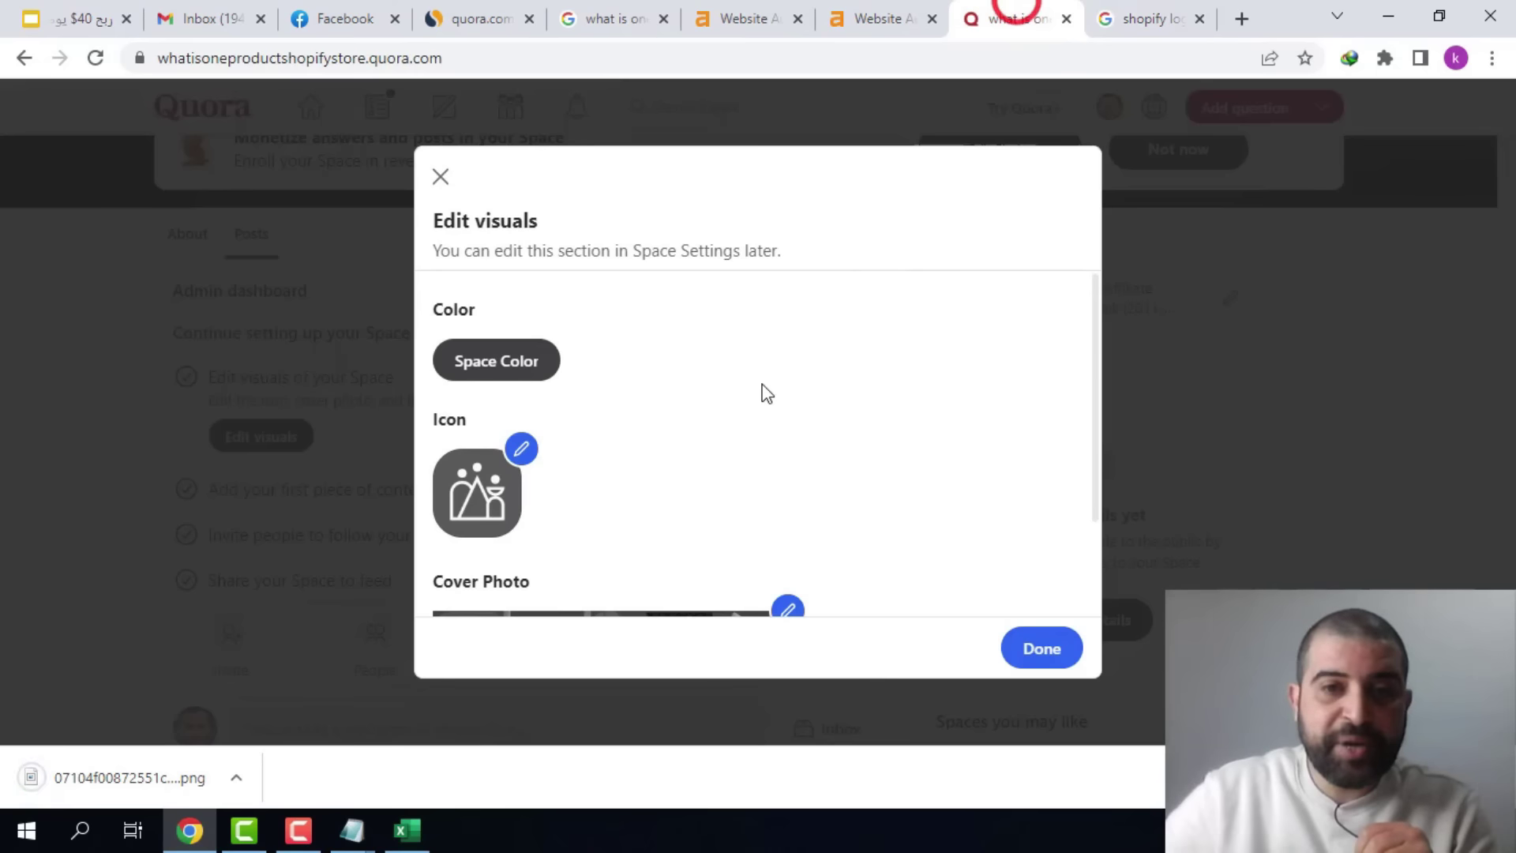
click(520, 448)
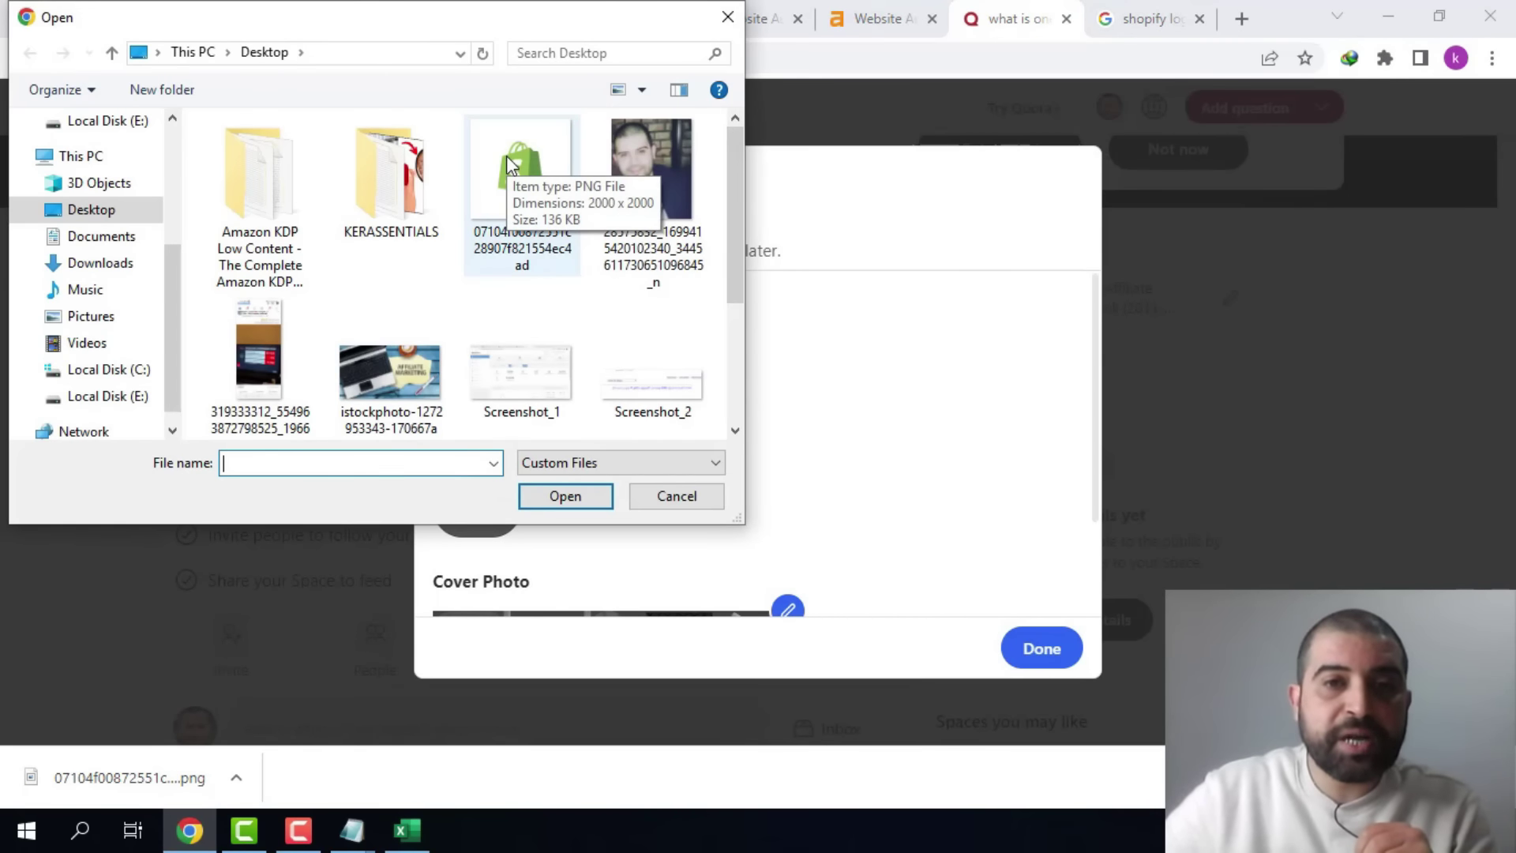
click(507, 165)
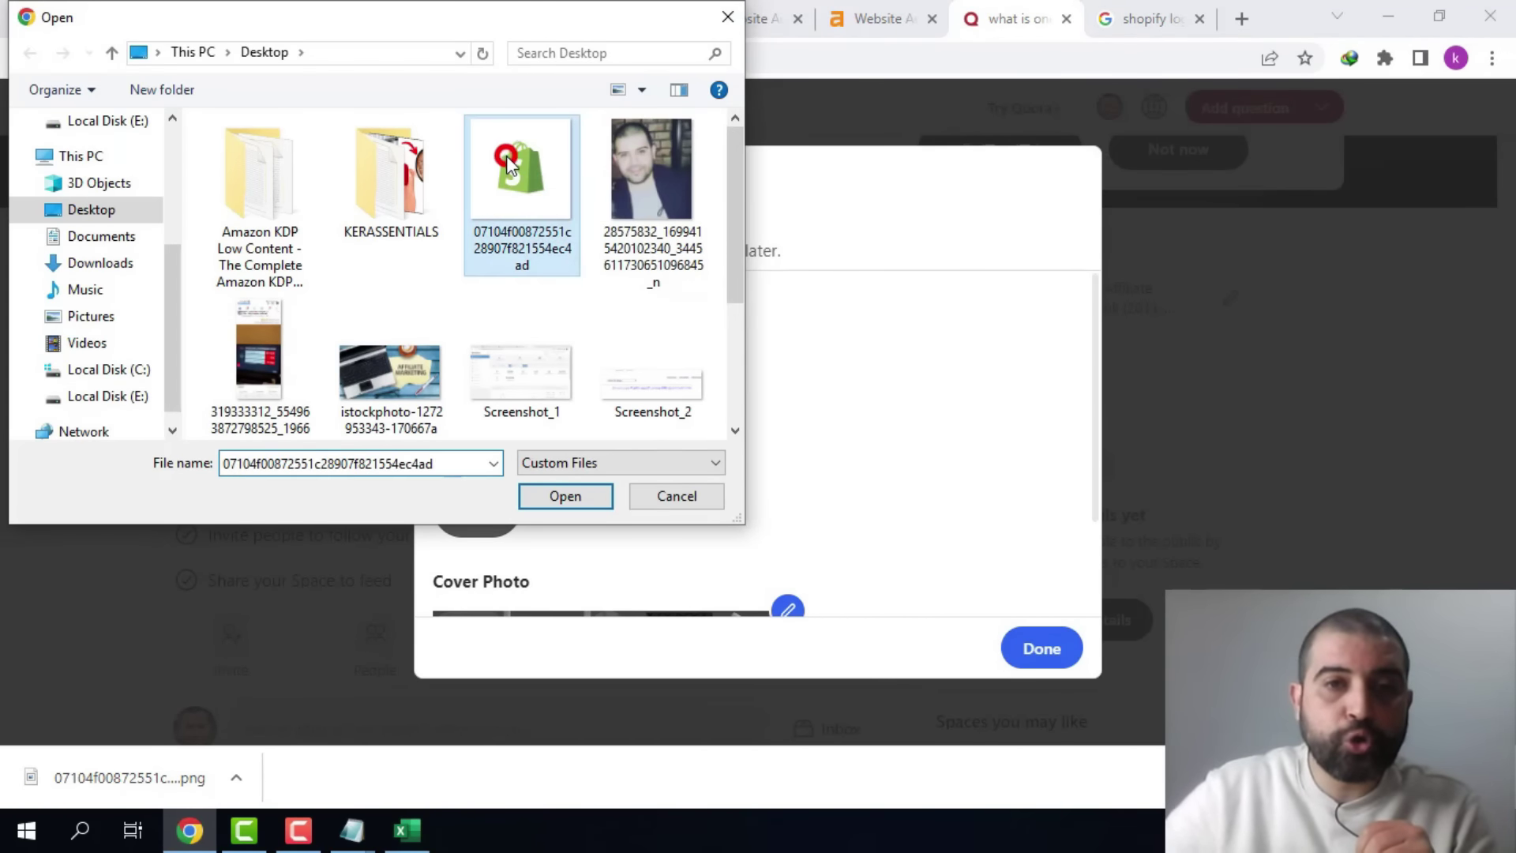
click(560, 498)
scroll(634, 471, down, 2)
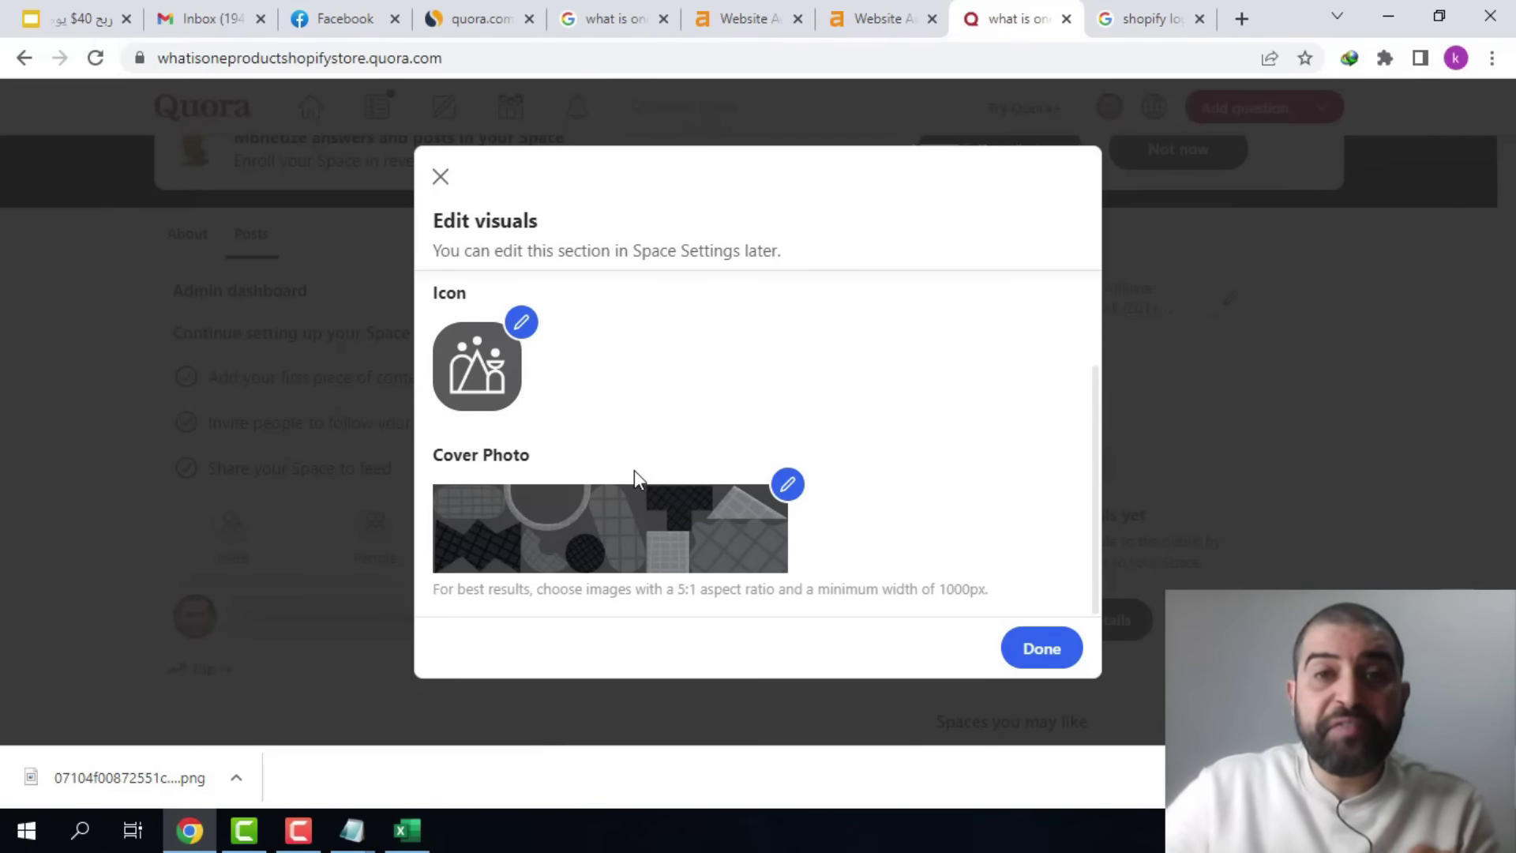
- Search Google Images for "shopify income" to find a cover picture for the Space
click(1153, 18)
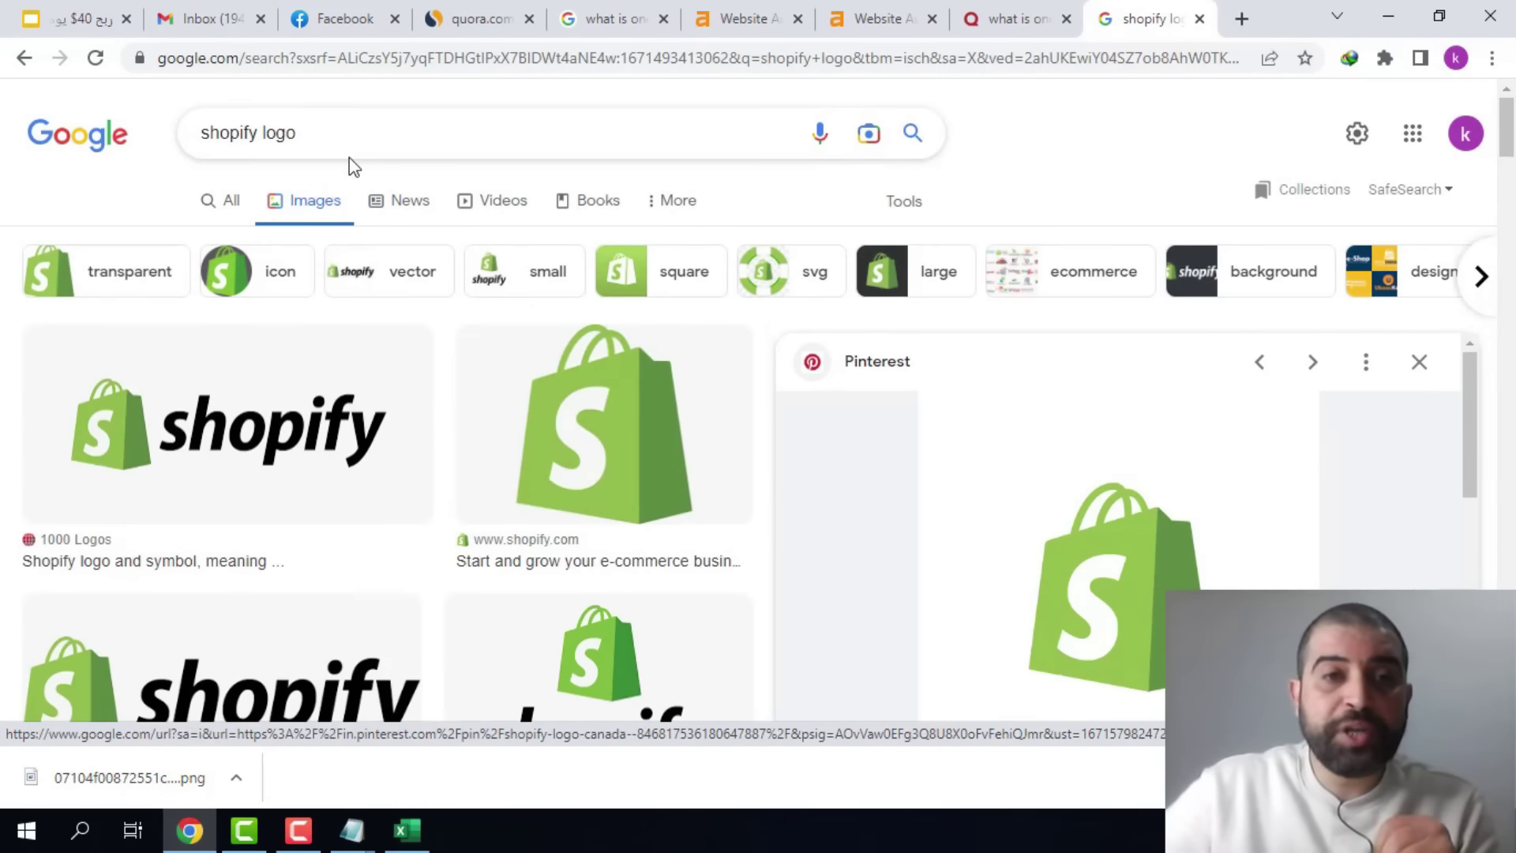
click(261, 133)
drag(261, 132, 372, 129)
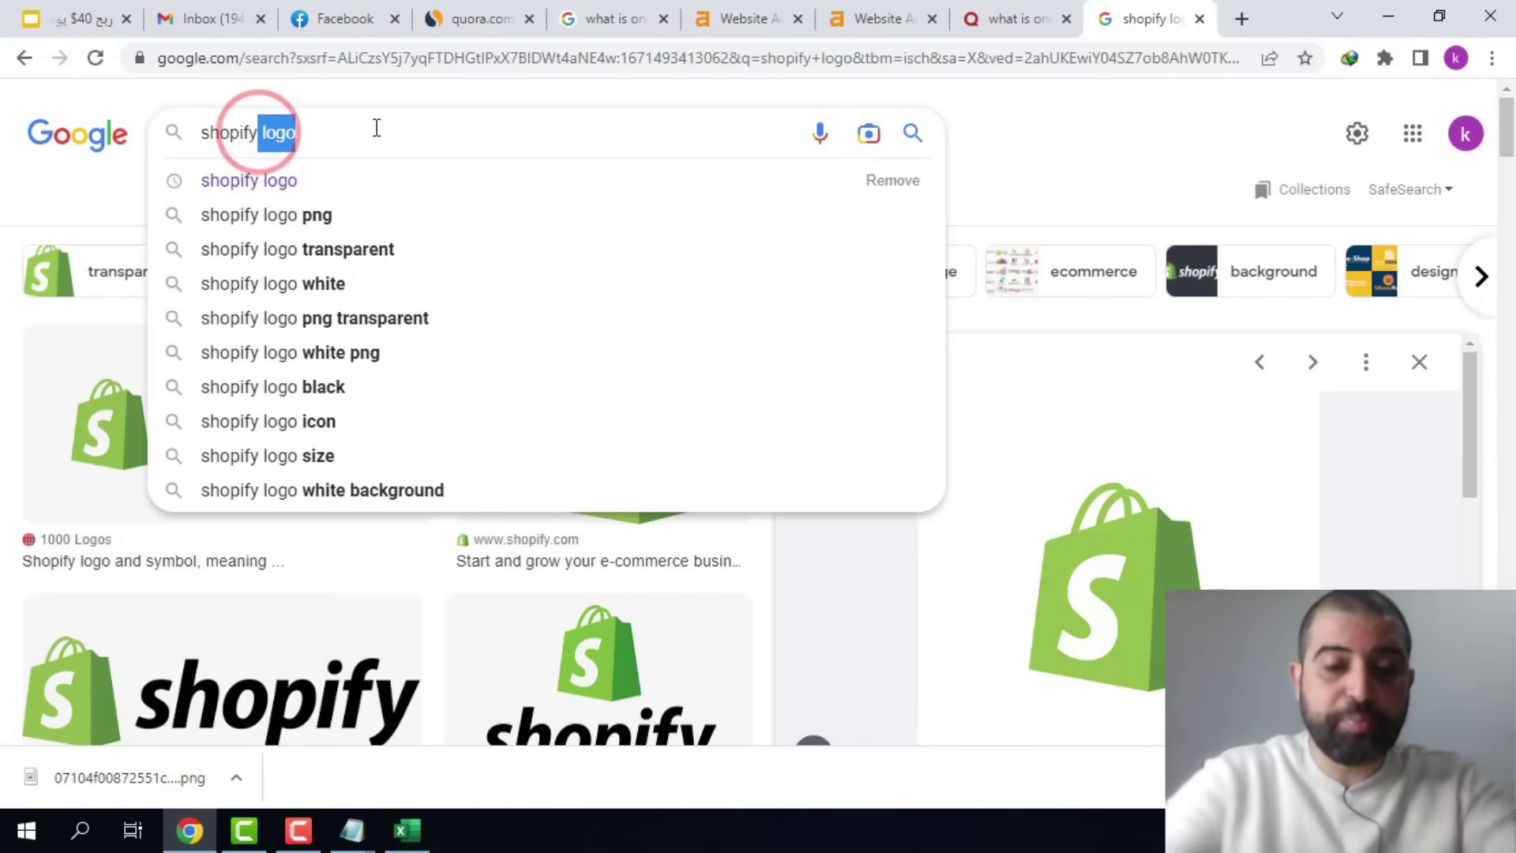
key(BackSpace)
text(income)
key(Return)
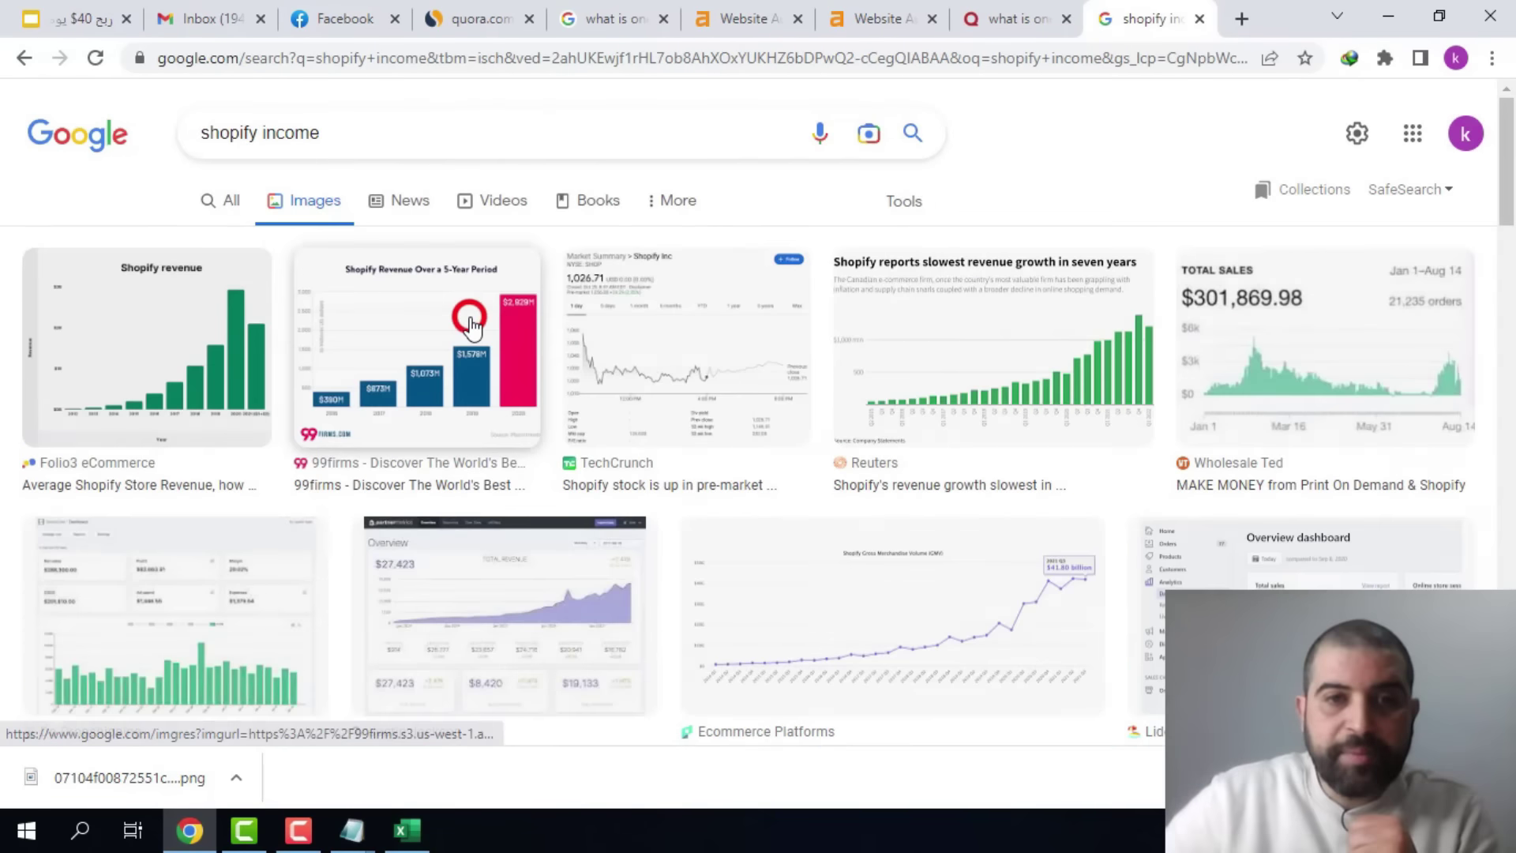
- Save the 99firms "Shopify Revenue Over a 5-Year Period" chart image to the Desktop
click(472, 324)
right_click(1077, 359)
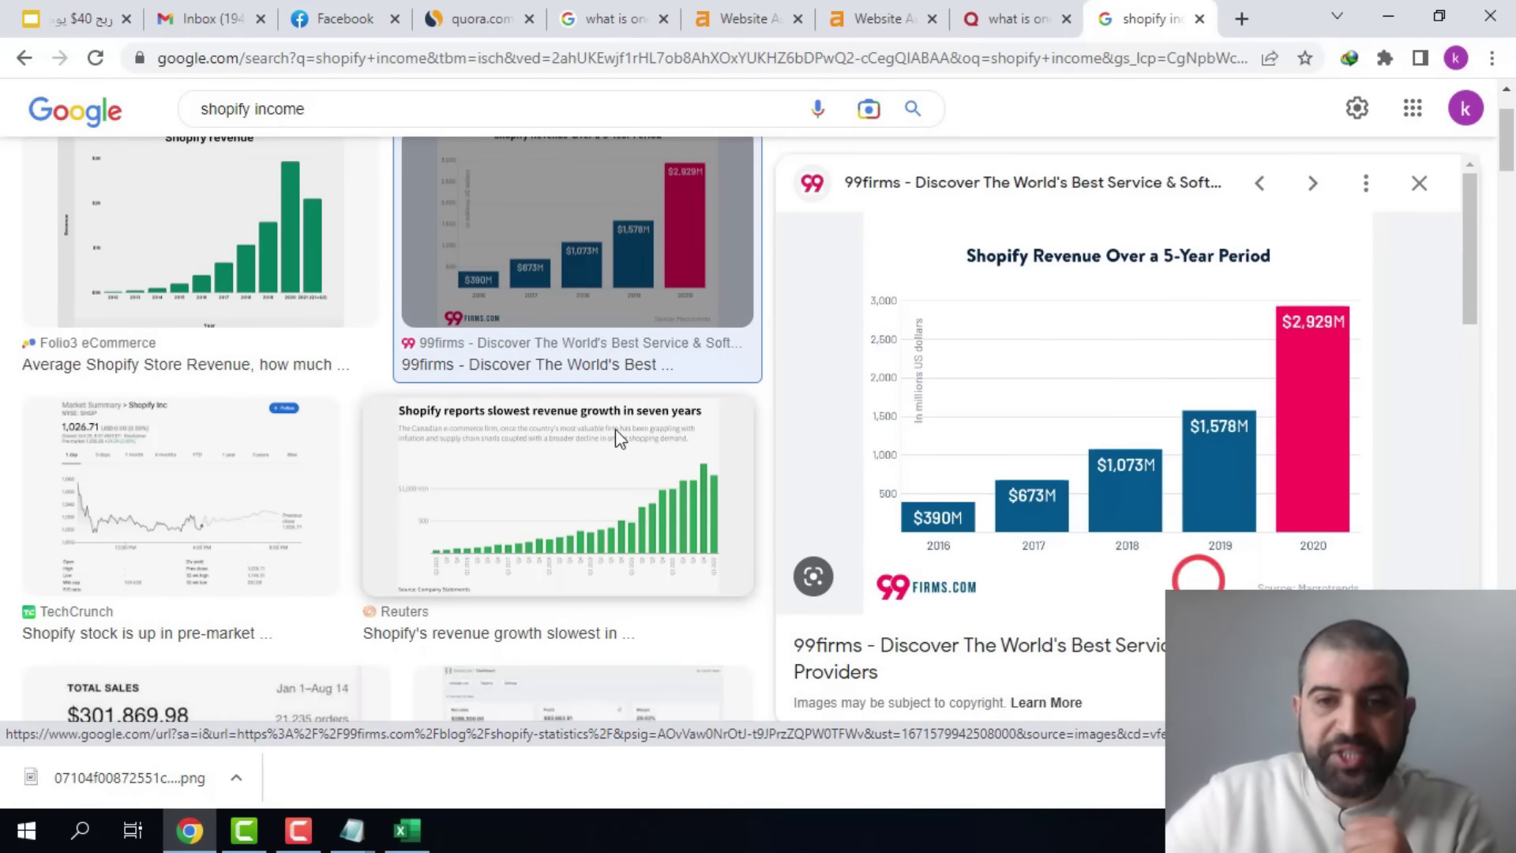
click(1137, 545)
key(Return)
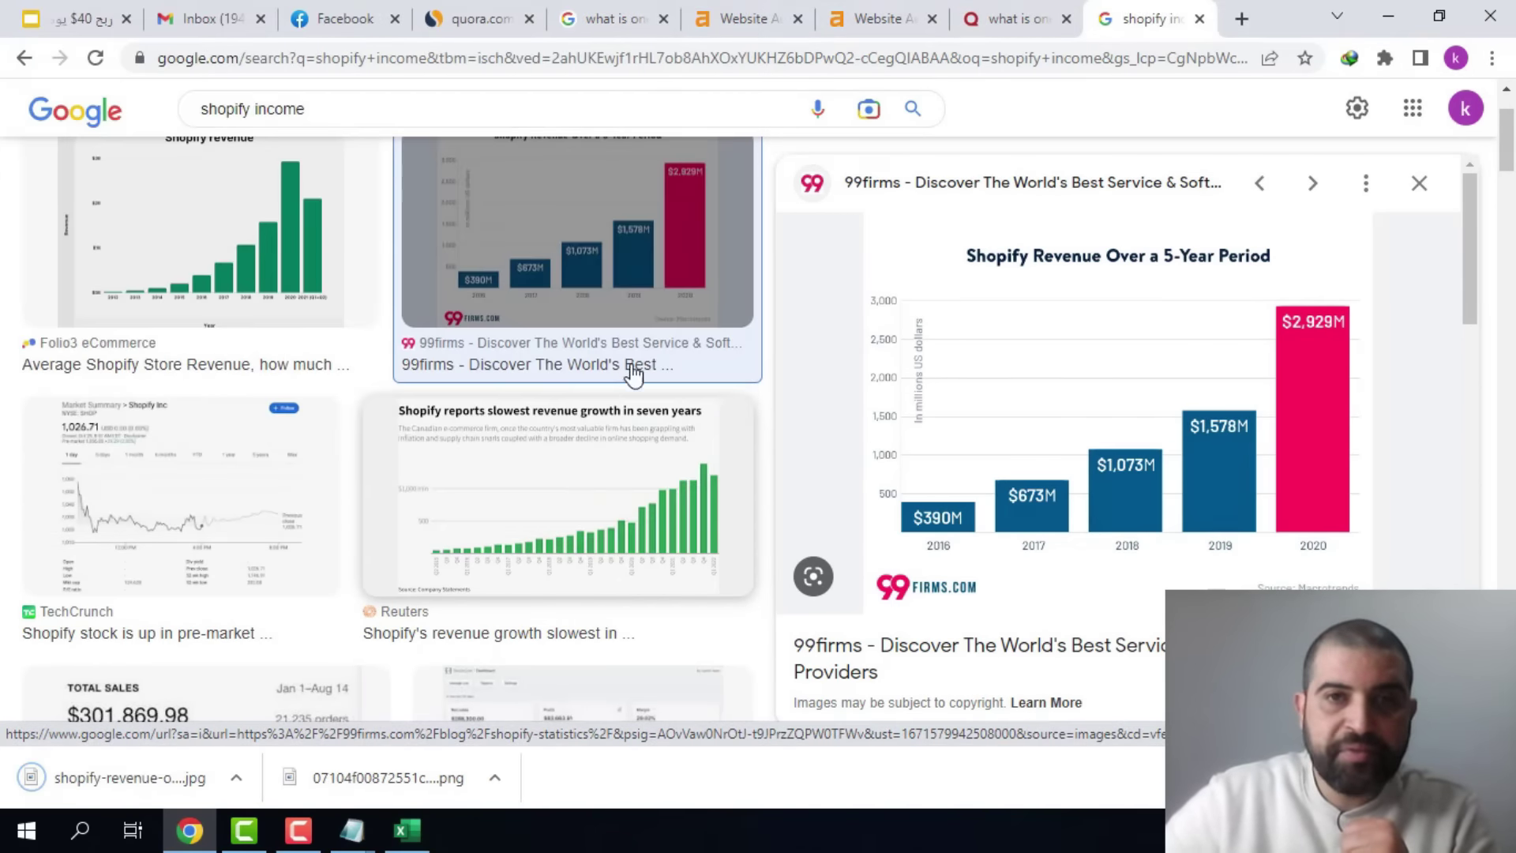
- Upload the saved Shopify revenue chart as the Space's cover photo, finish editing the visuals and reload the Space page
key(ctrl+shift+Tab)
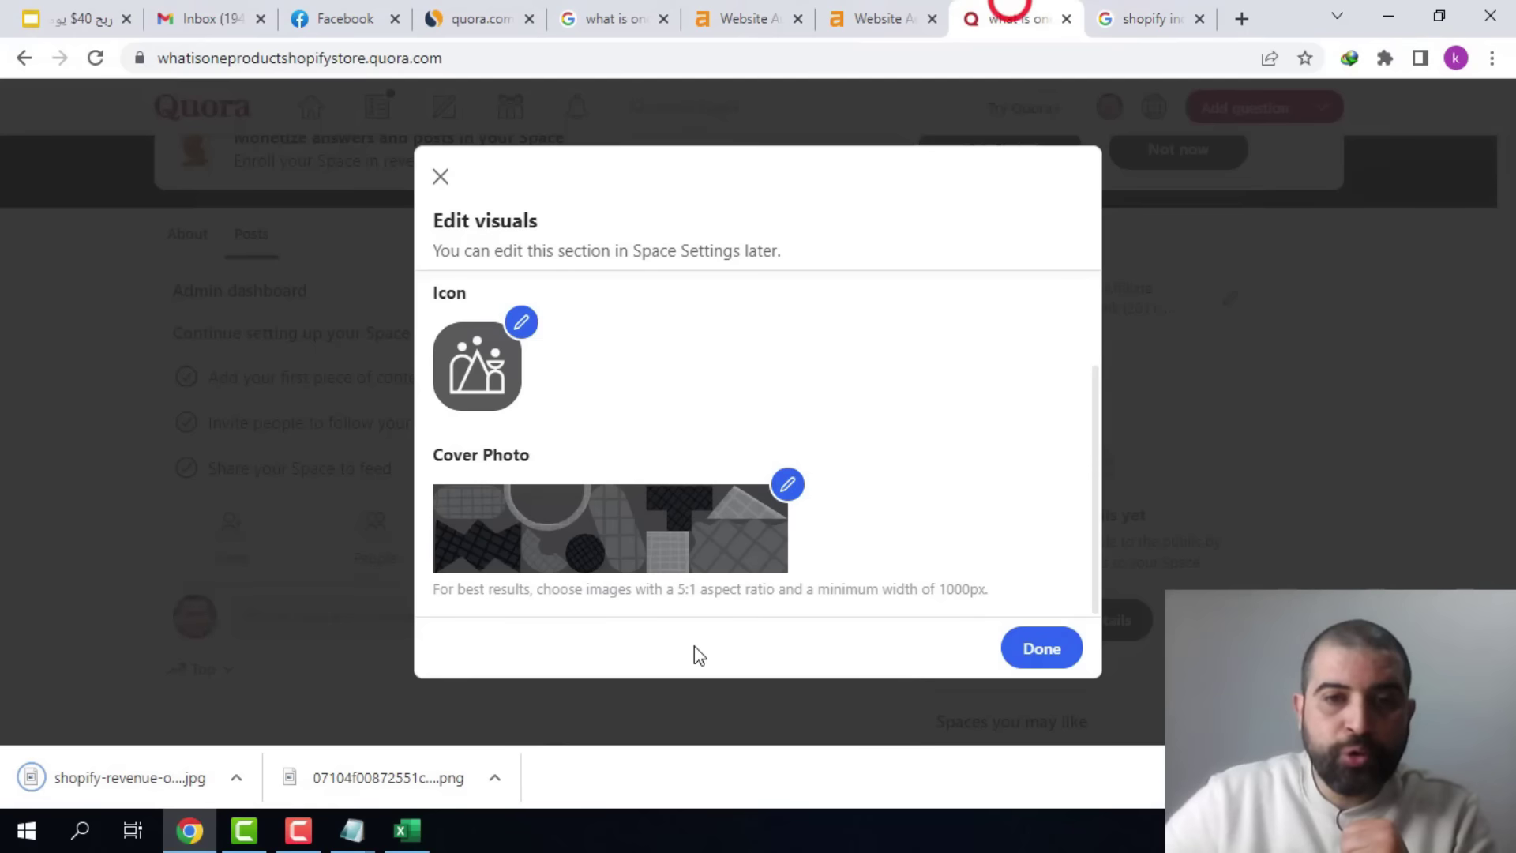
click(787, 485)
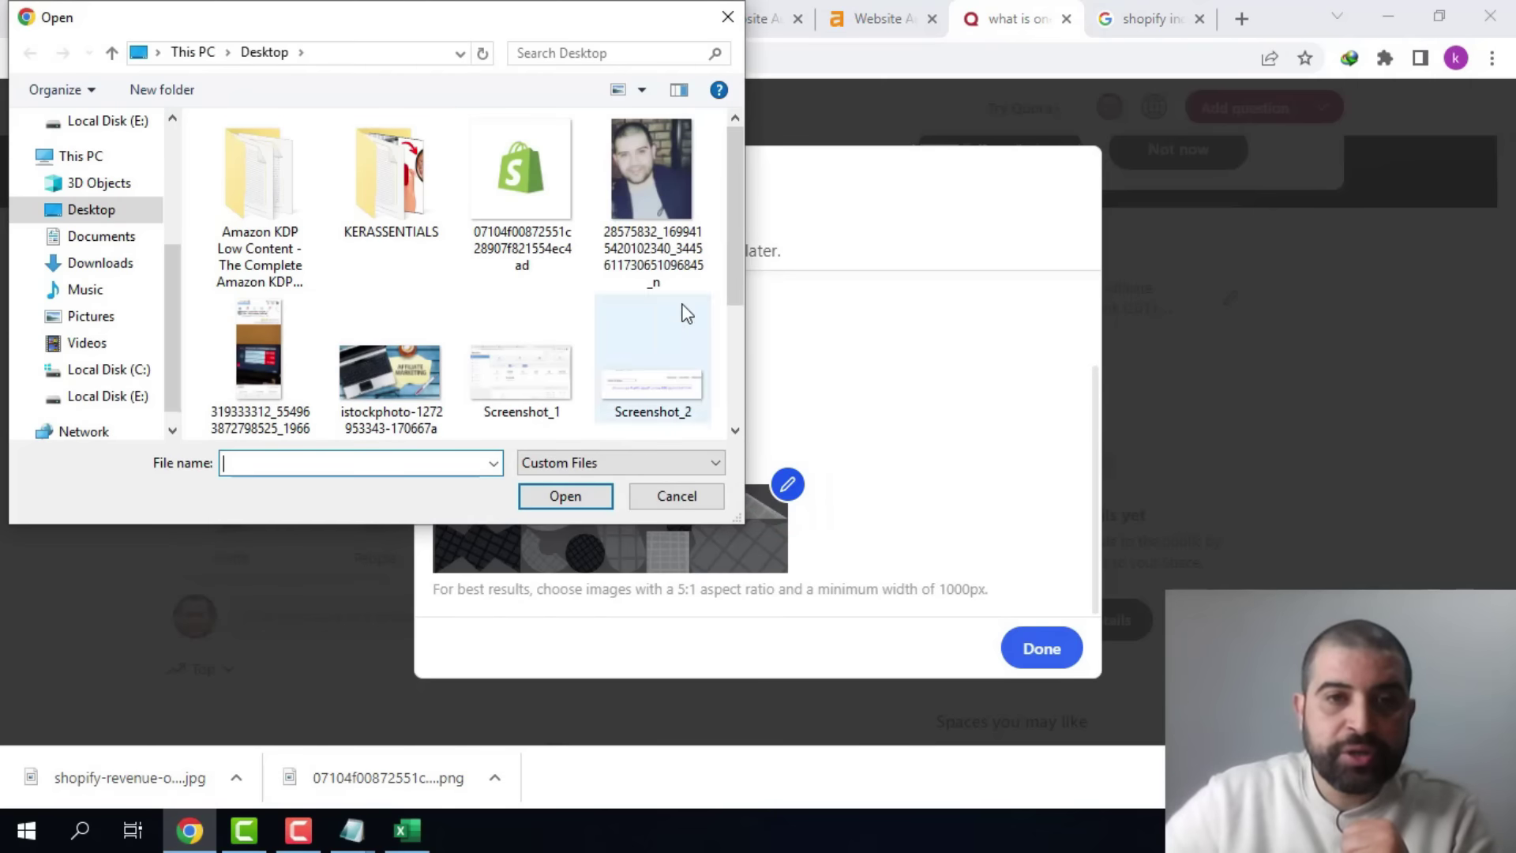
right_click(379, 463)
click(492, 557)
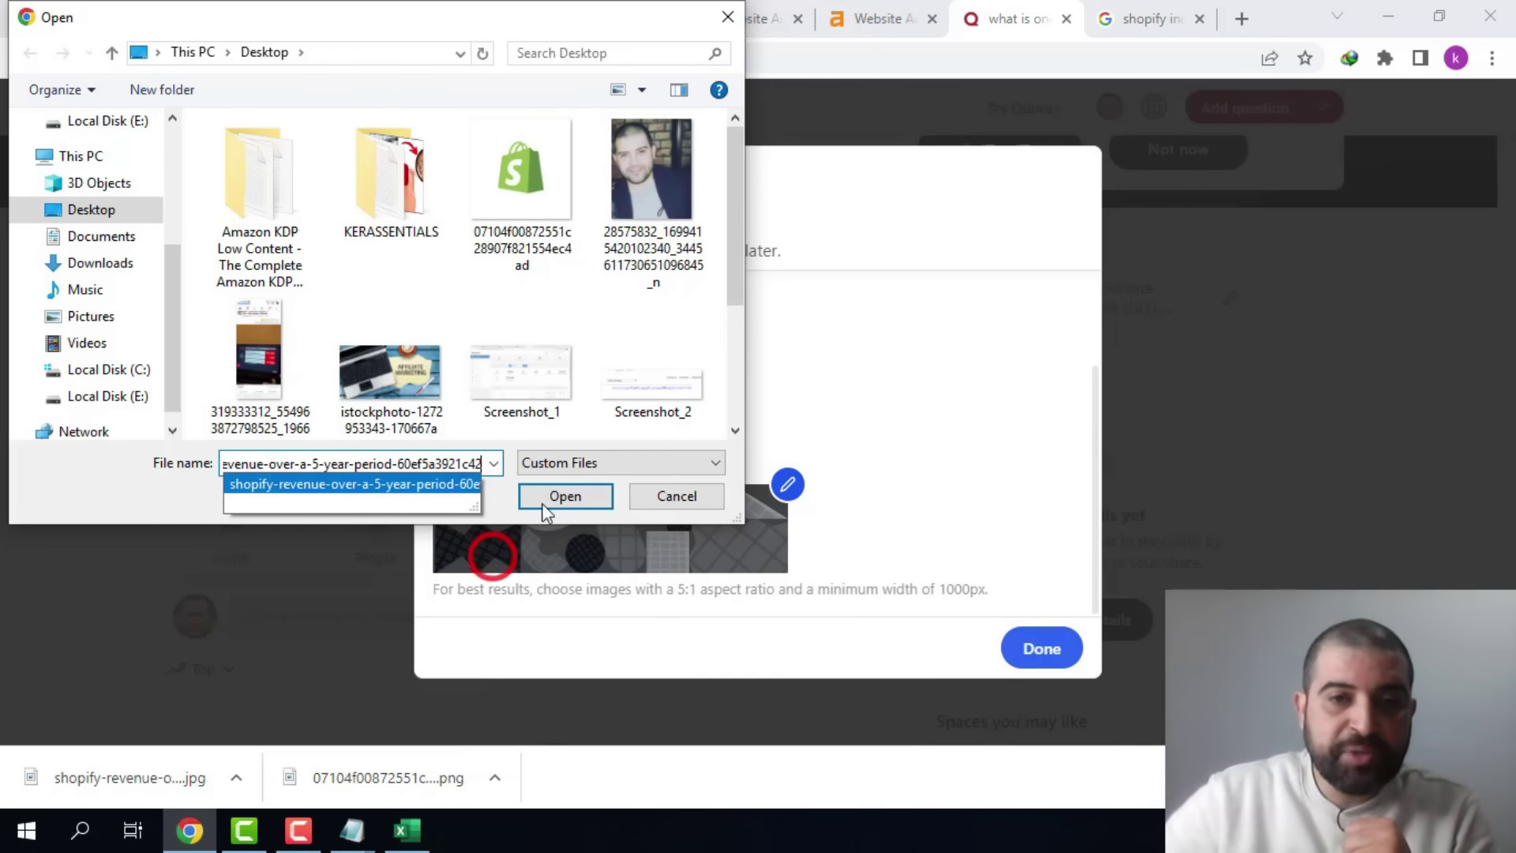
click(585, 496)
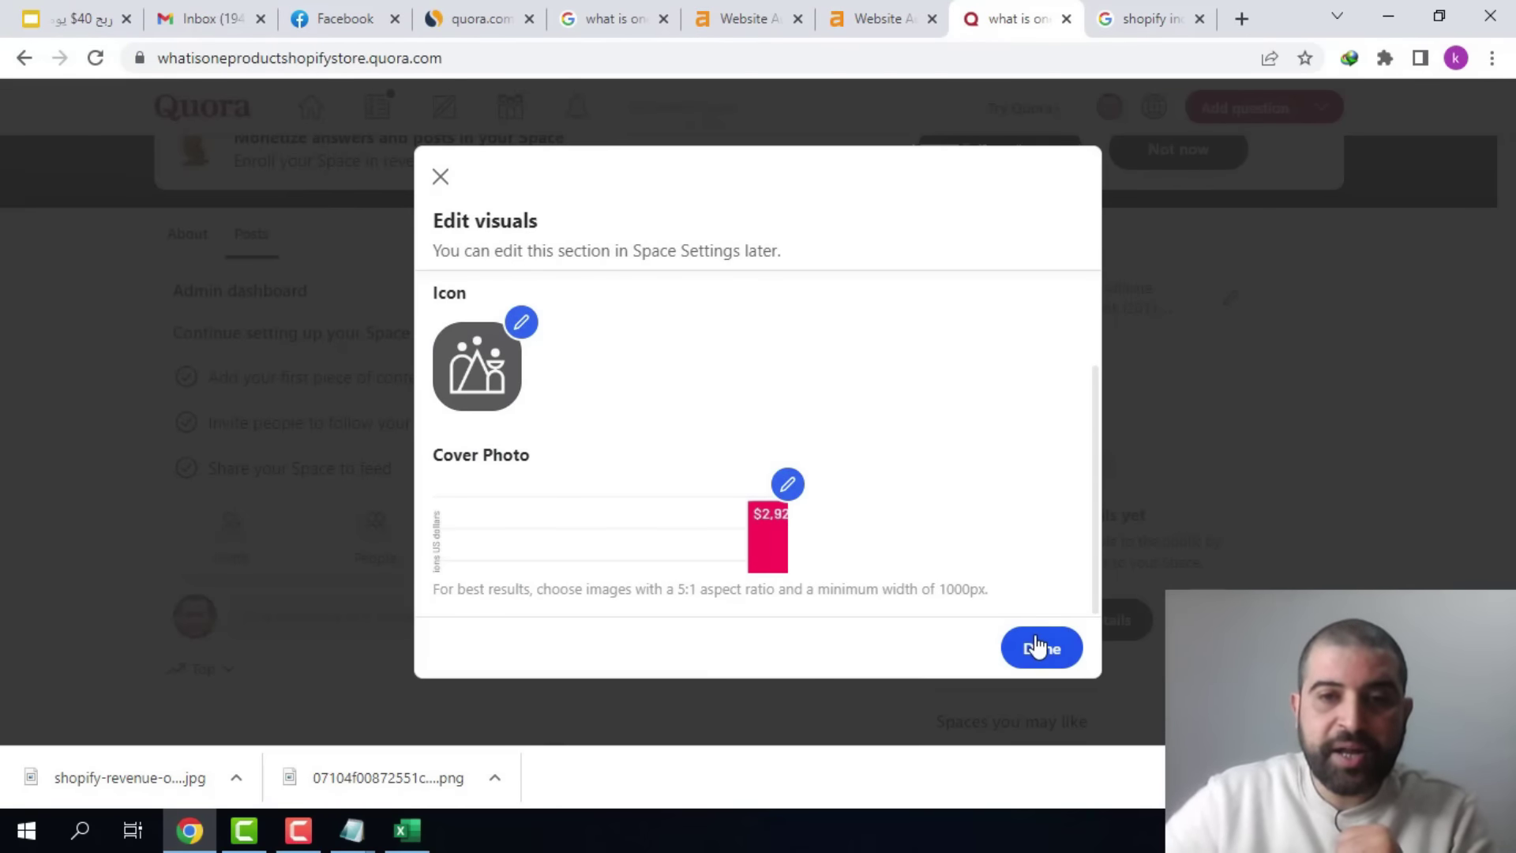
click(1037, 645)
click(95, 58)
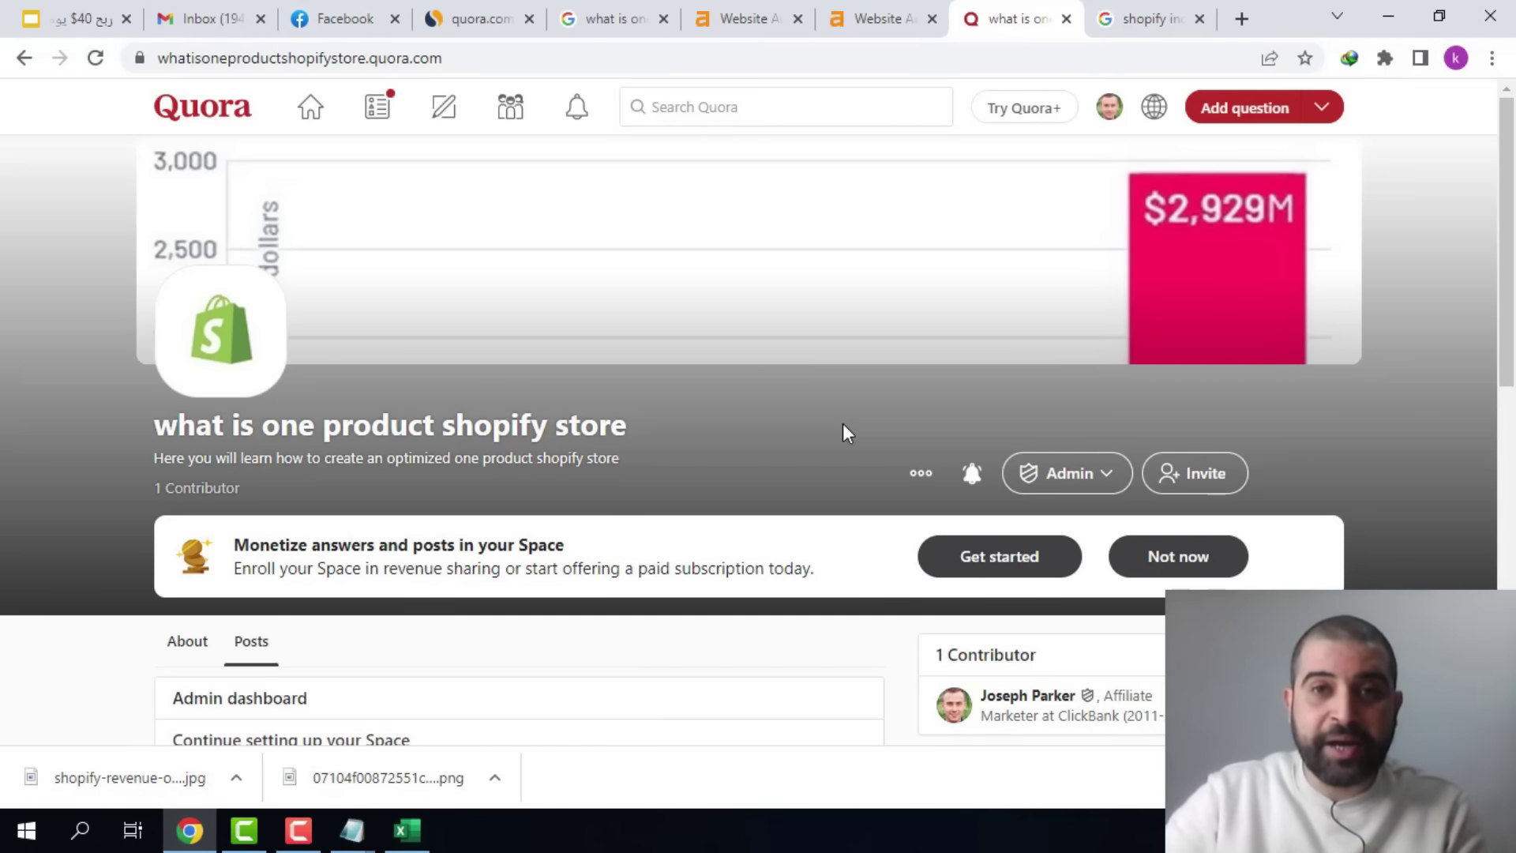
- Start a new post in the Space and switch it to adding a question
scroll(517, 325, down, 10)
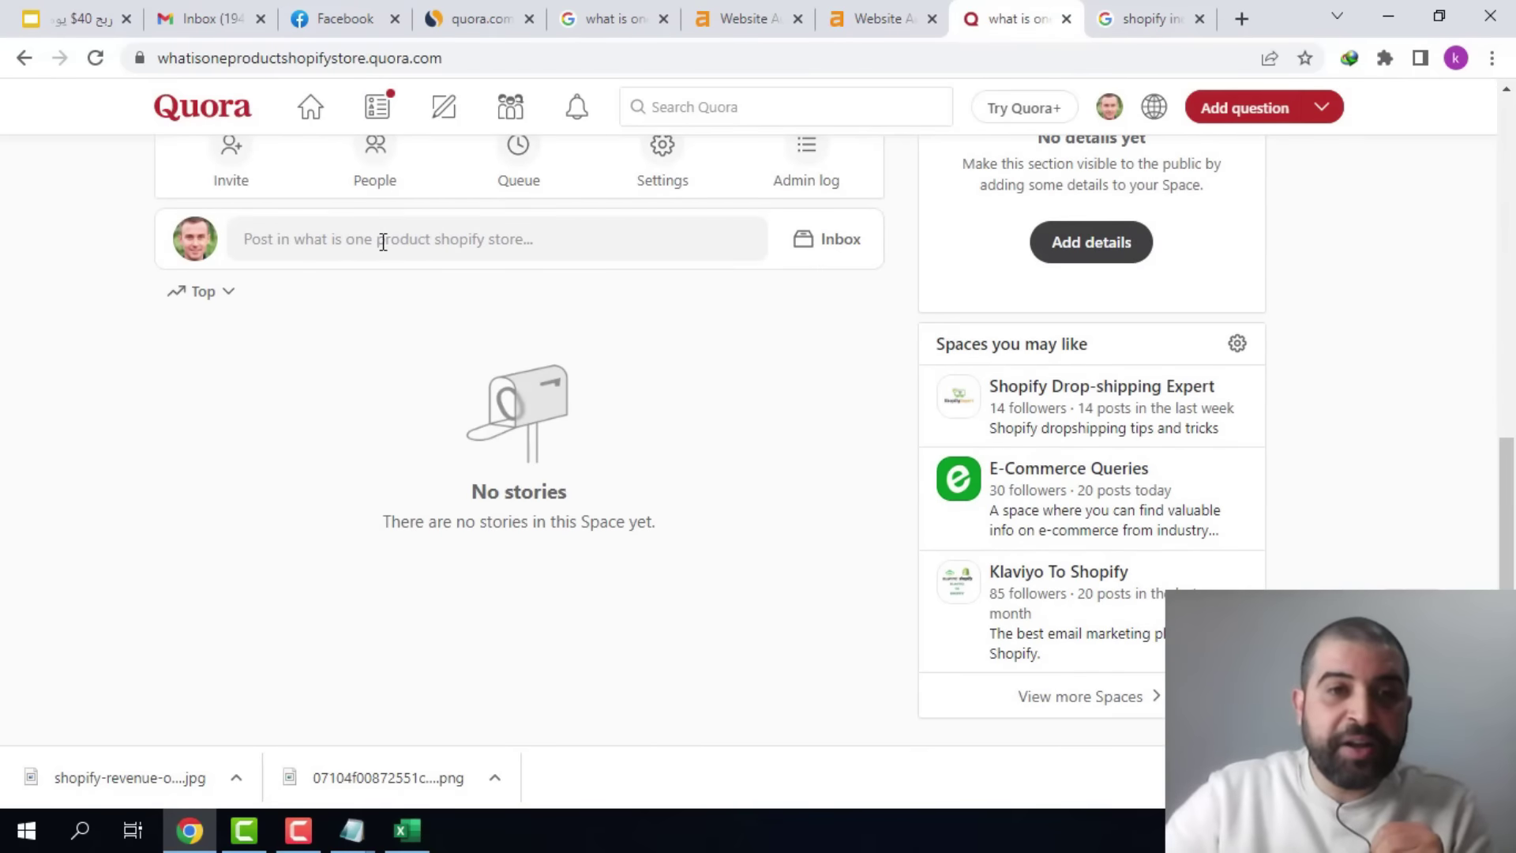
click(366, 239)
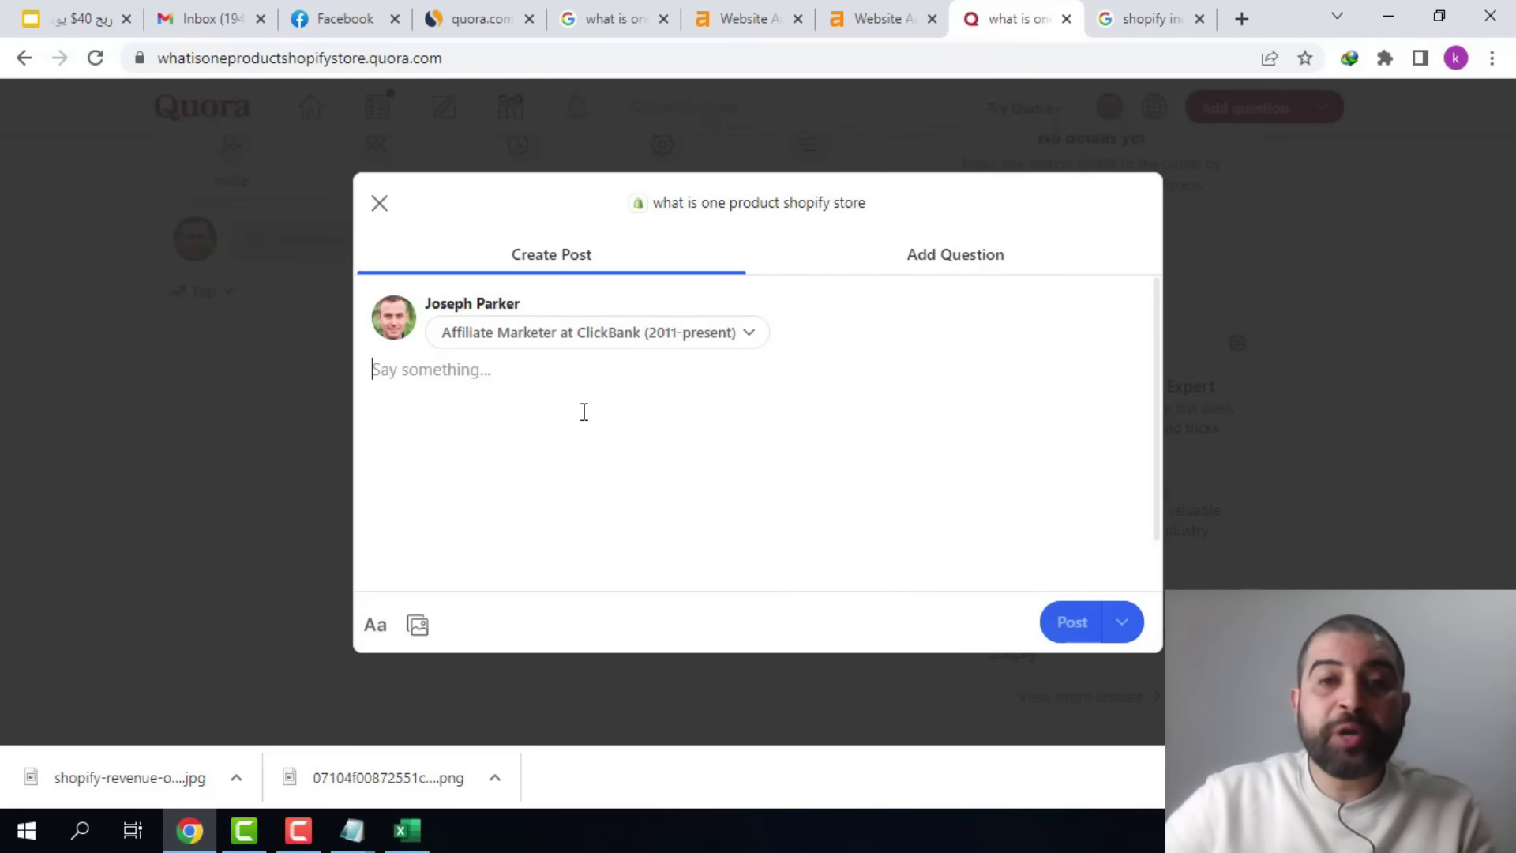
click(995, 255)
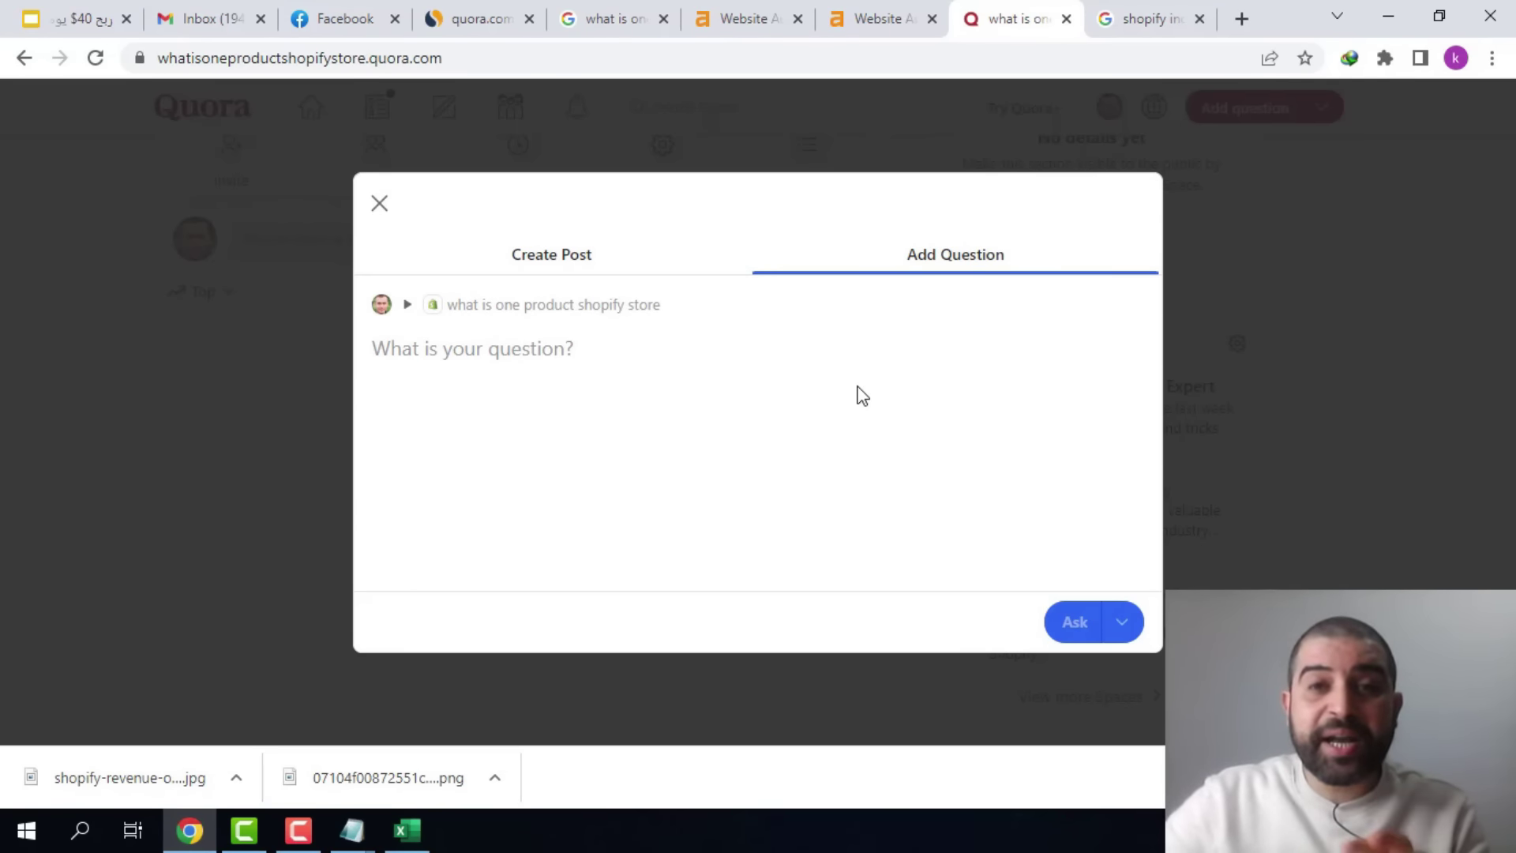
- Copy the title line "what is one product shopify store?" from the article in Notepad
key(alt+Tab)
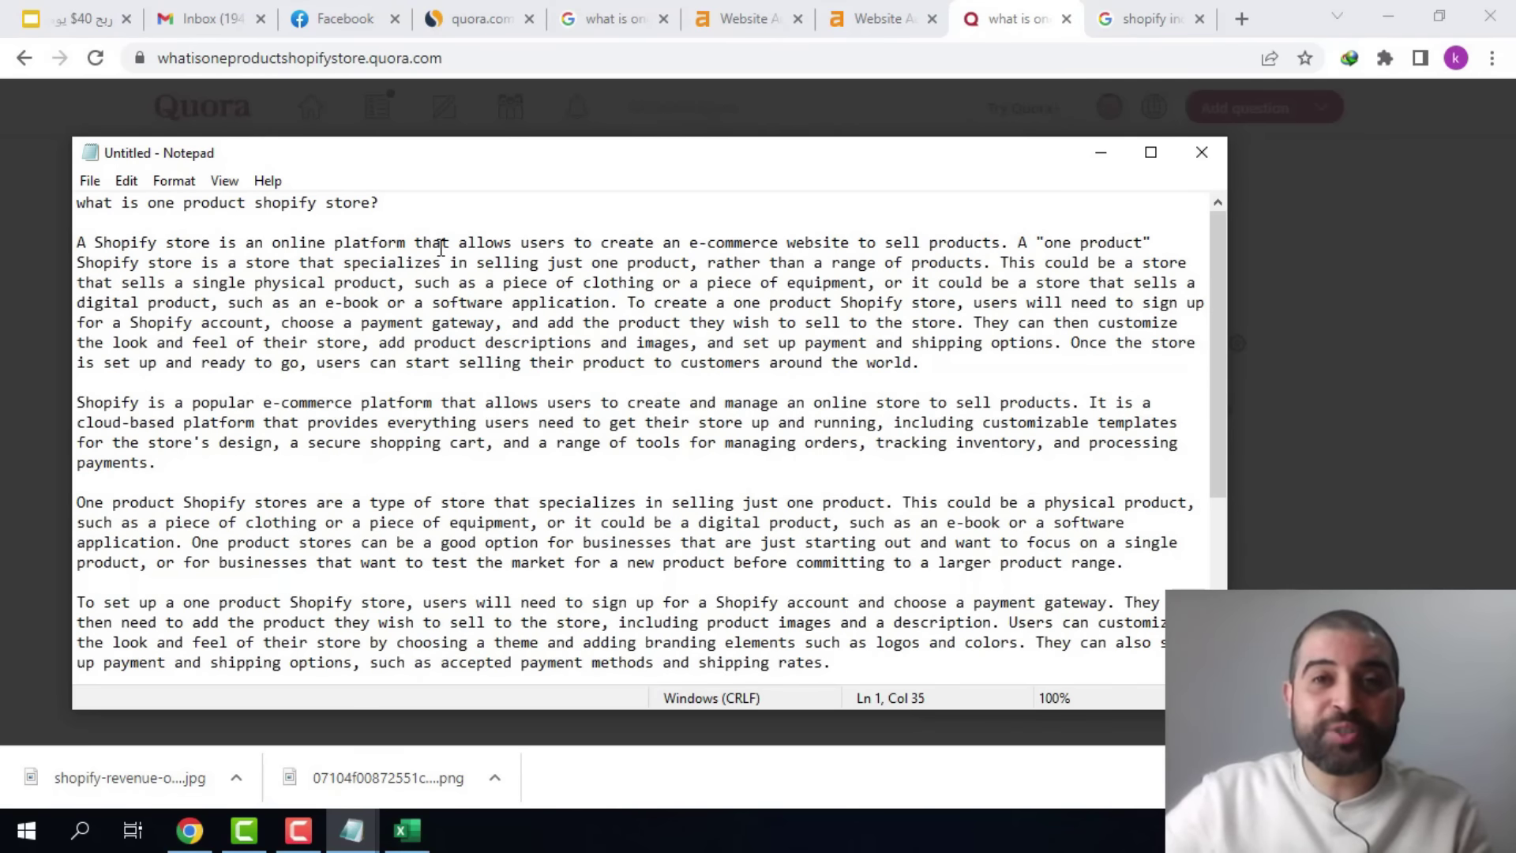
click(430, 199)
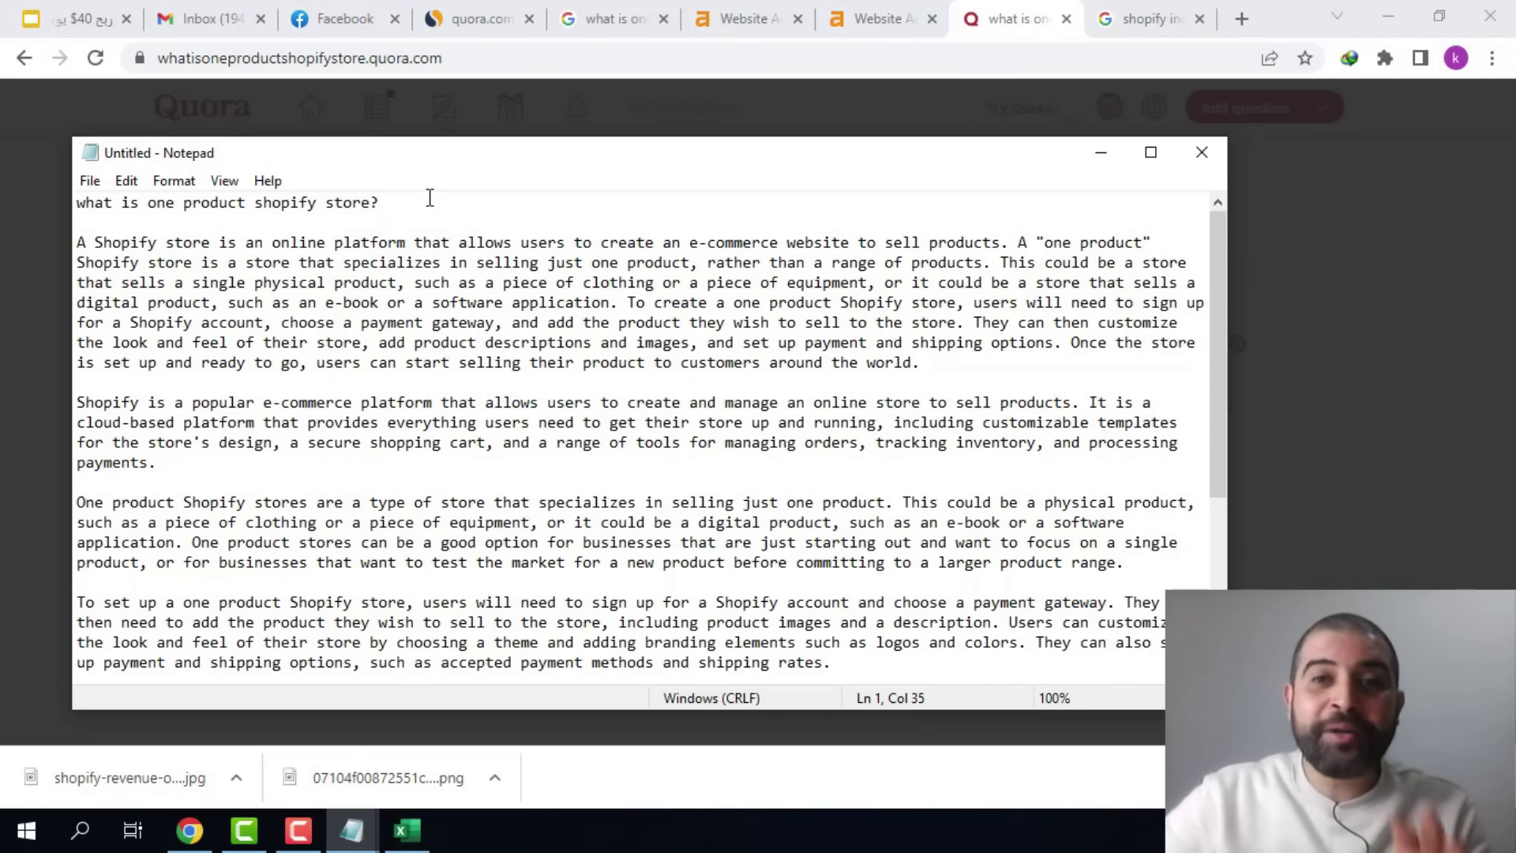
key(shift+Home)
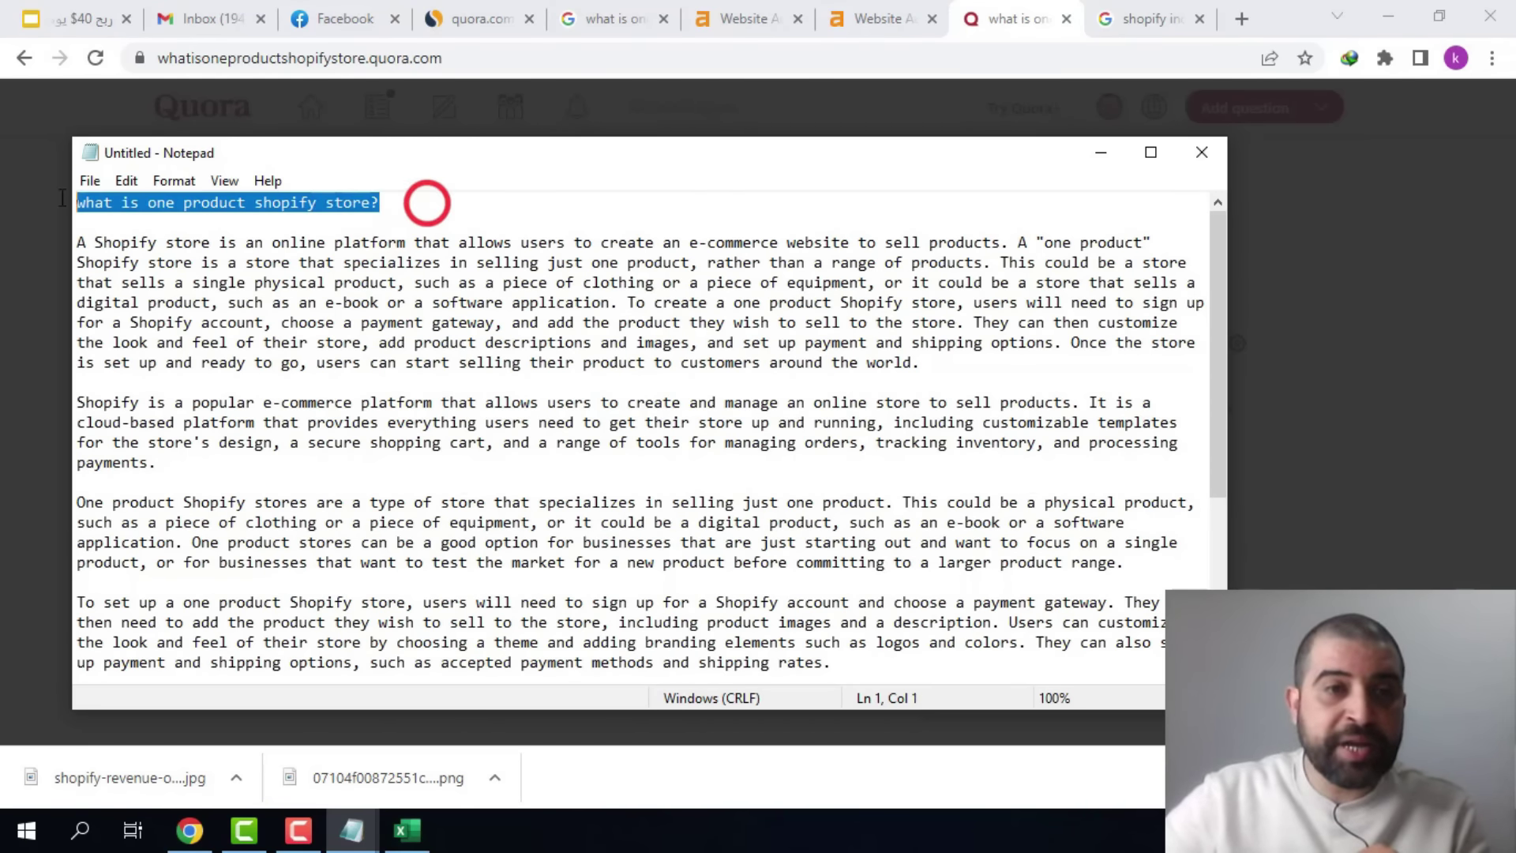
key(shift+F10)
click(183, 270)
- Paste the copied title as the question in Quora, ask it in the Space and close the follow-up dialog
key(alt+Tab)
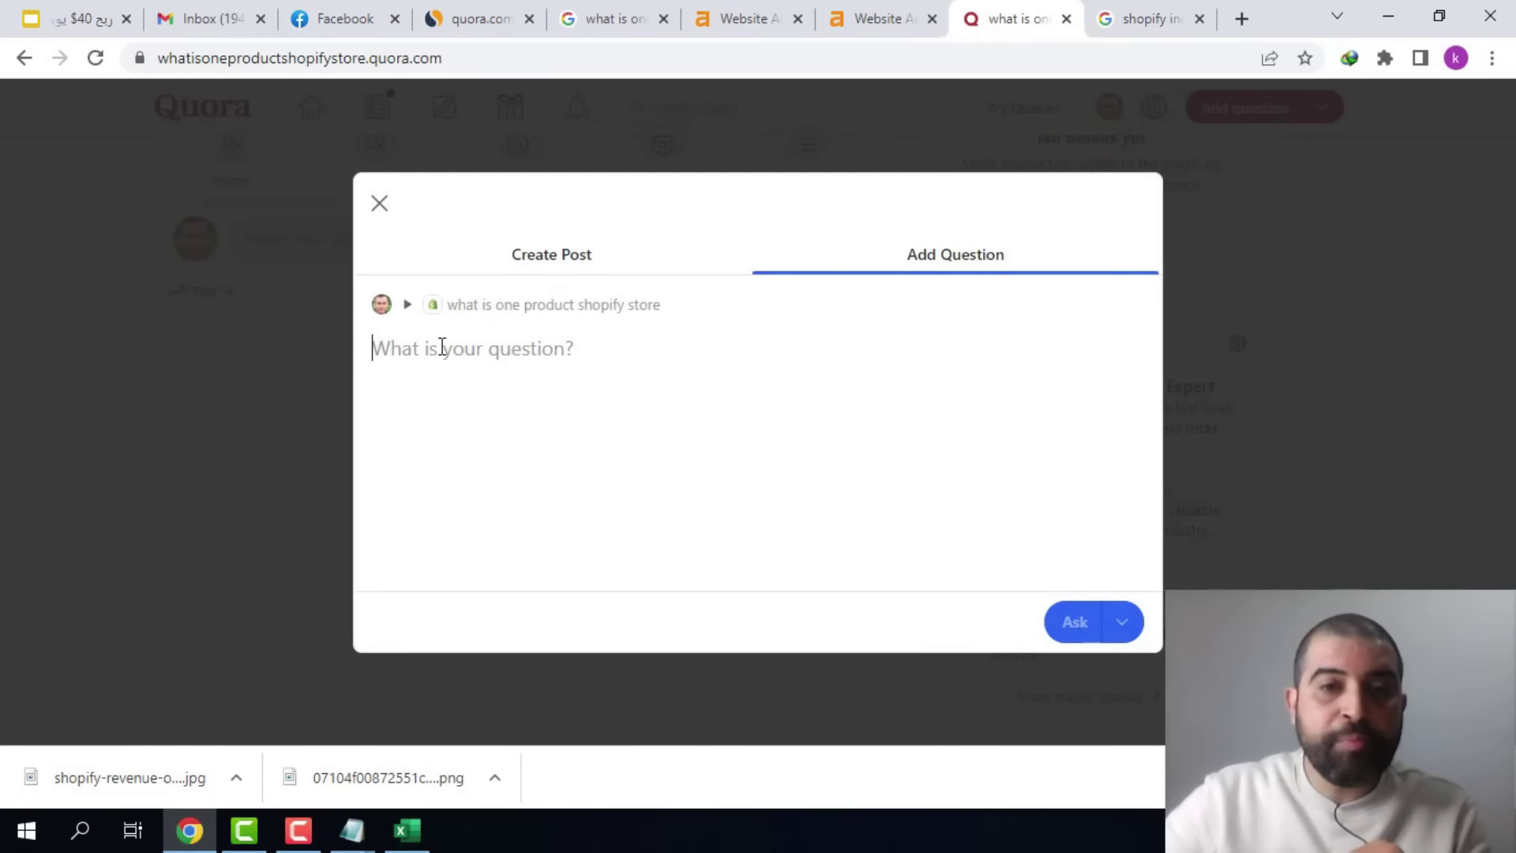
right_click(440, 346)
click(592, 516)
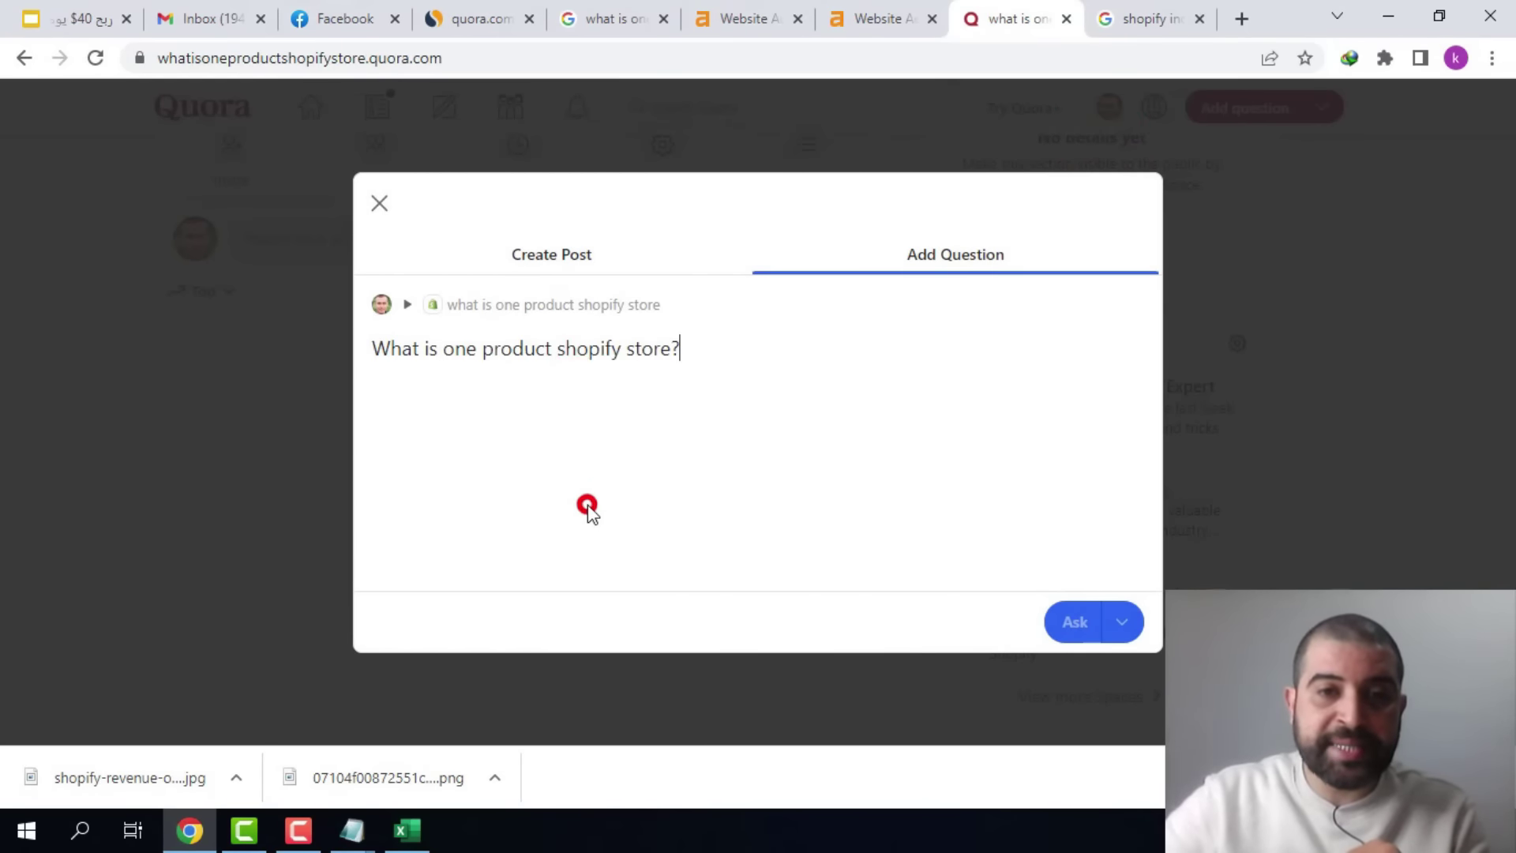
click(1075, 622)
click(441, 178)
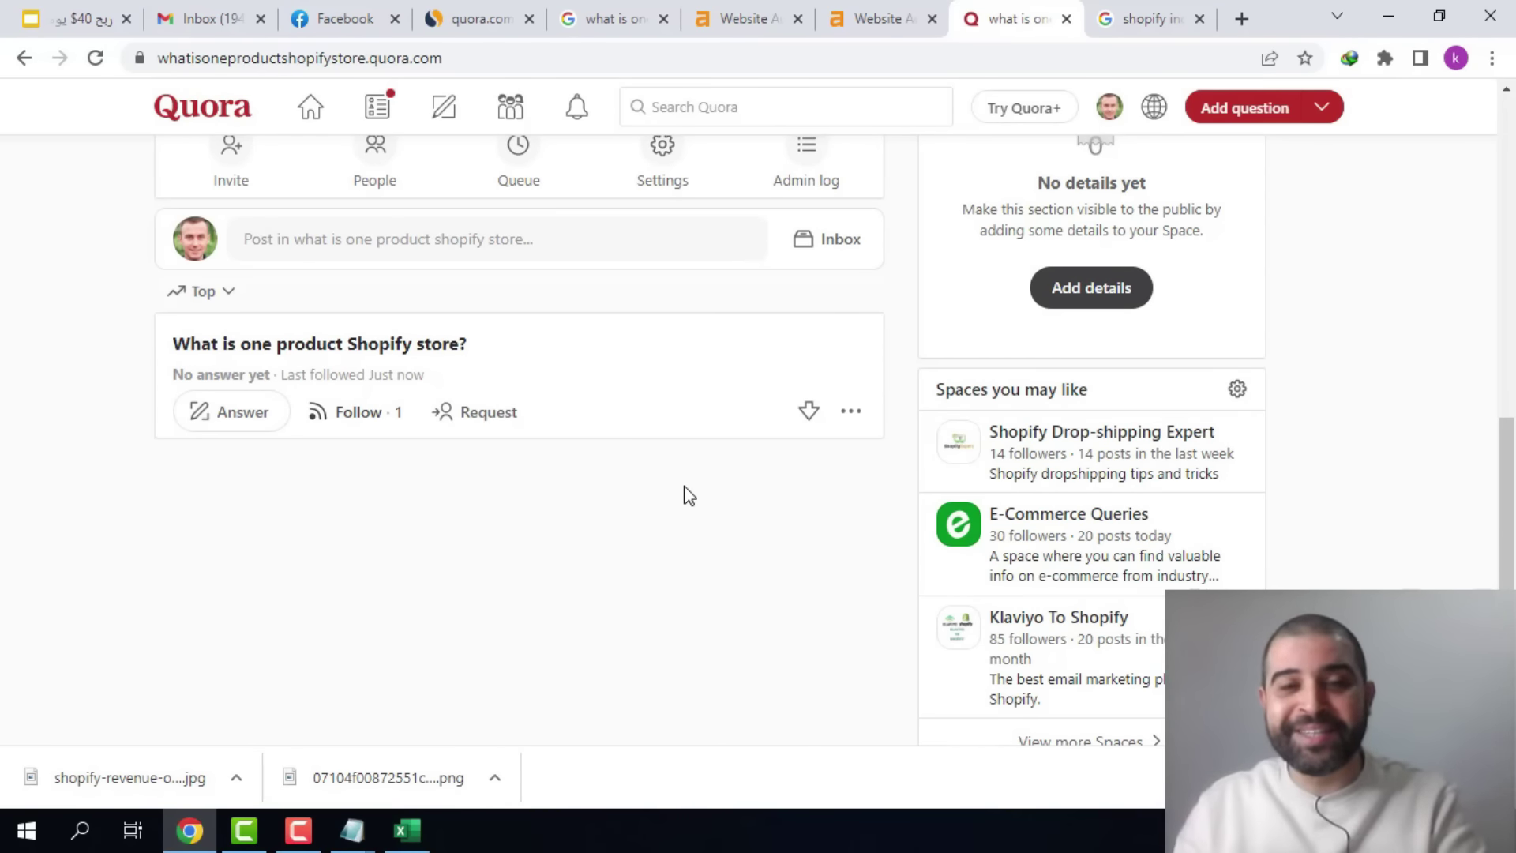
- Start an answer to the new question and copy the article's first paragraph from Notepad
click(257, 423)
key(alt+Tab)
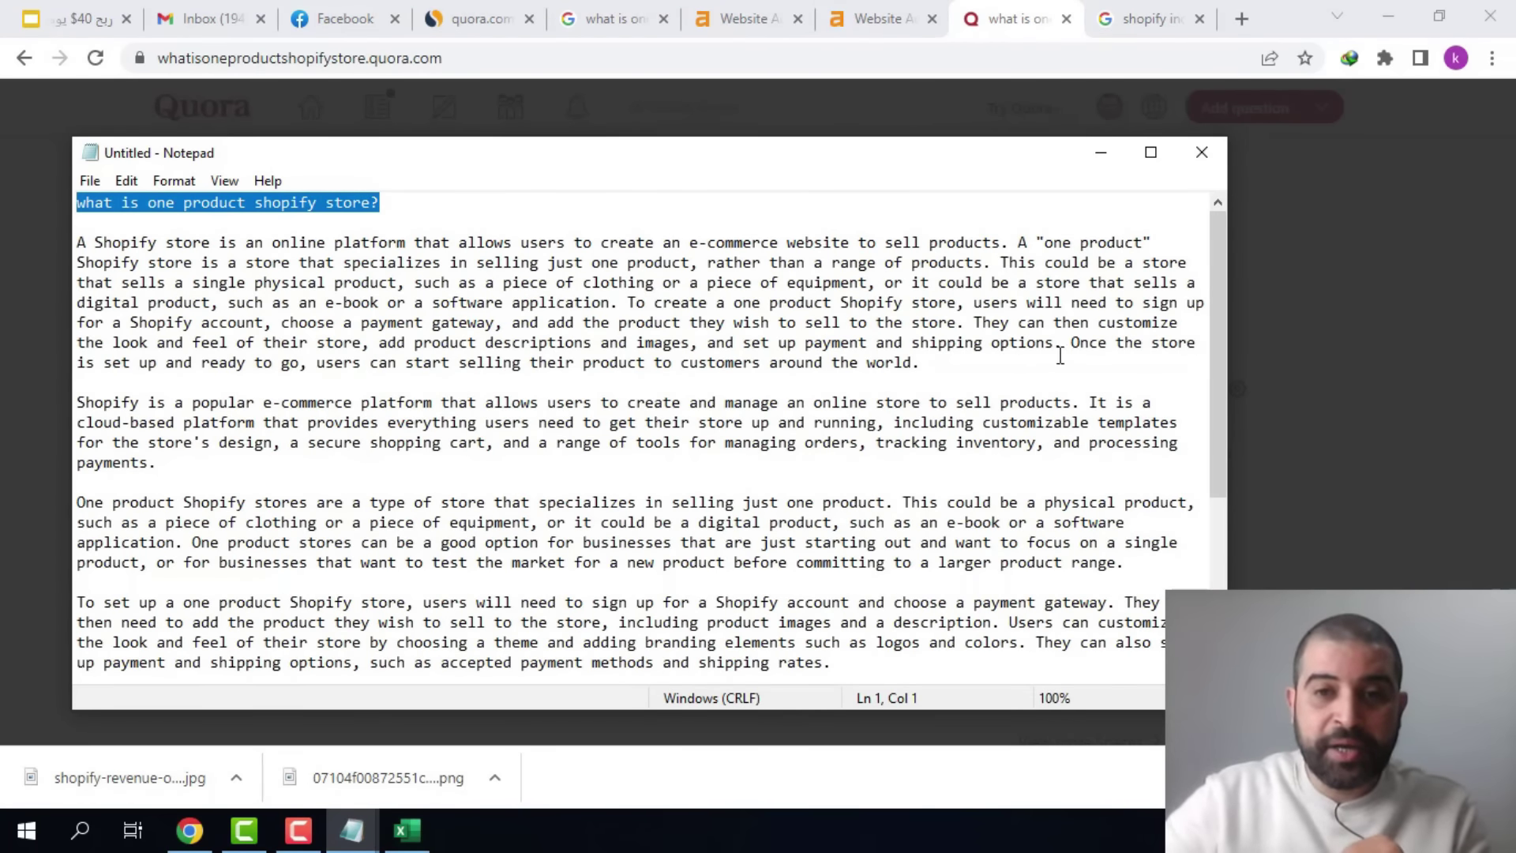
drag(972, 362, 66, 242)
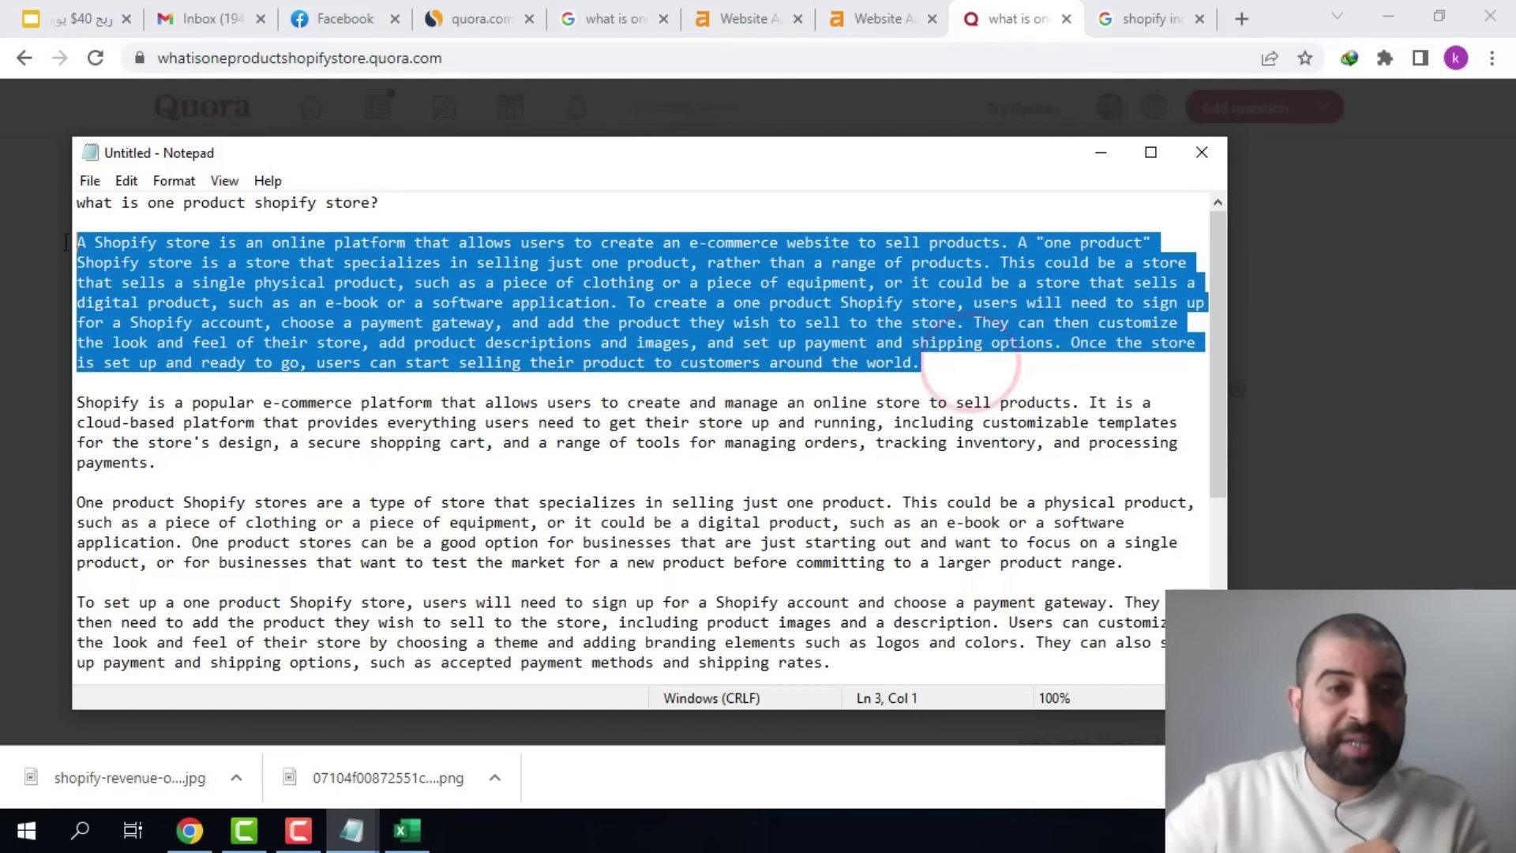
right_click(147, 254)
click(319, 320)
- Paste the copied paragraph into the Quora answer and start a new line below it
click(1099, 155)
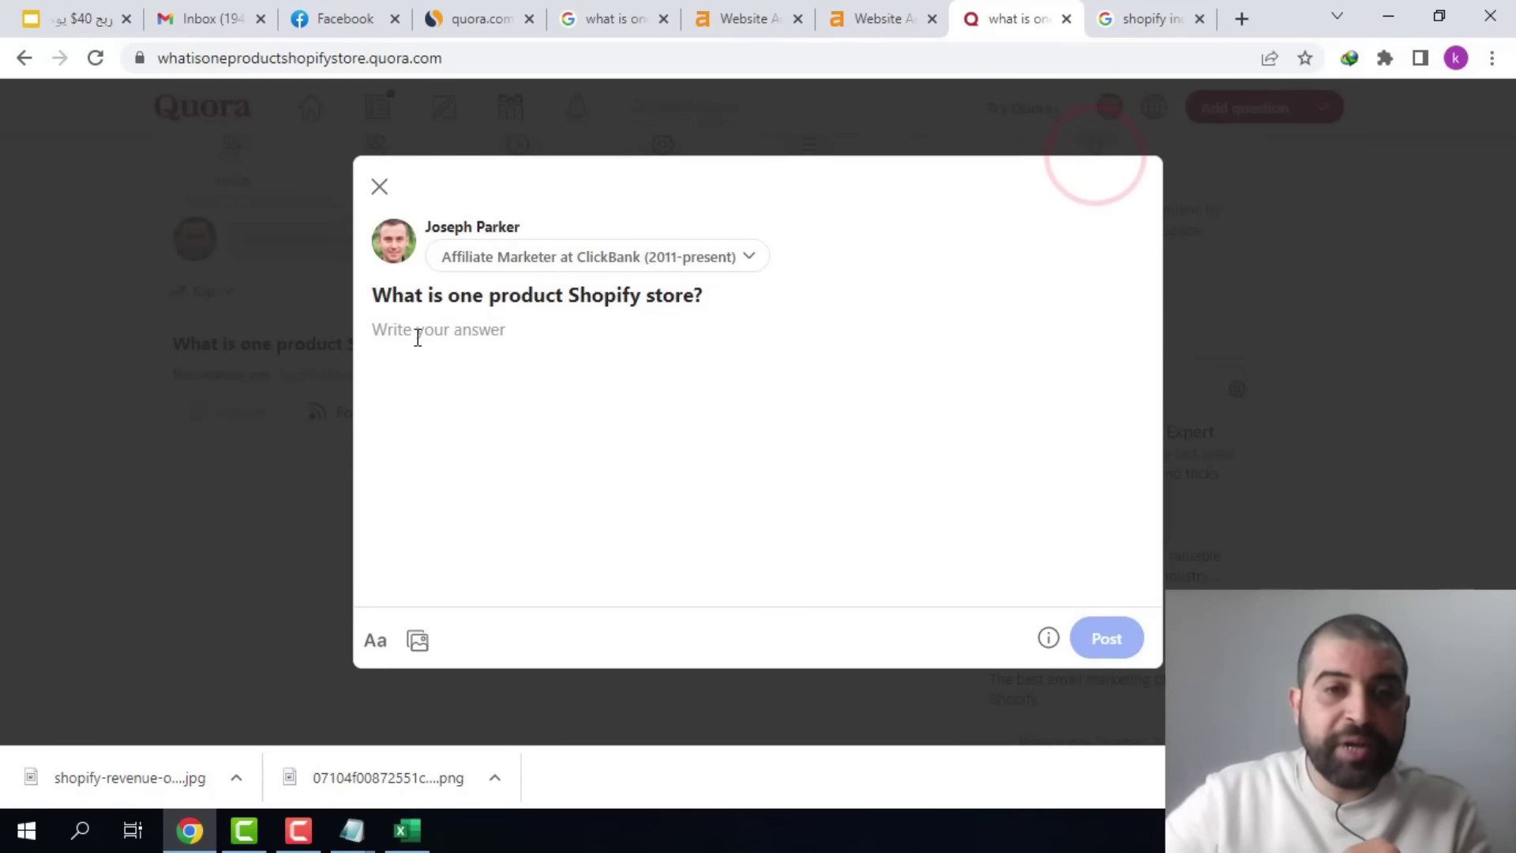
right_click(416, 338)
click(518, 509)
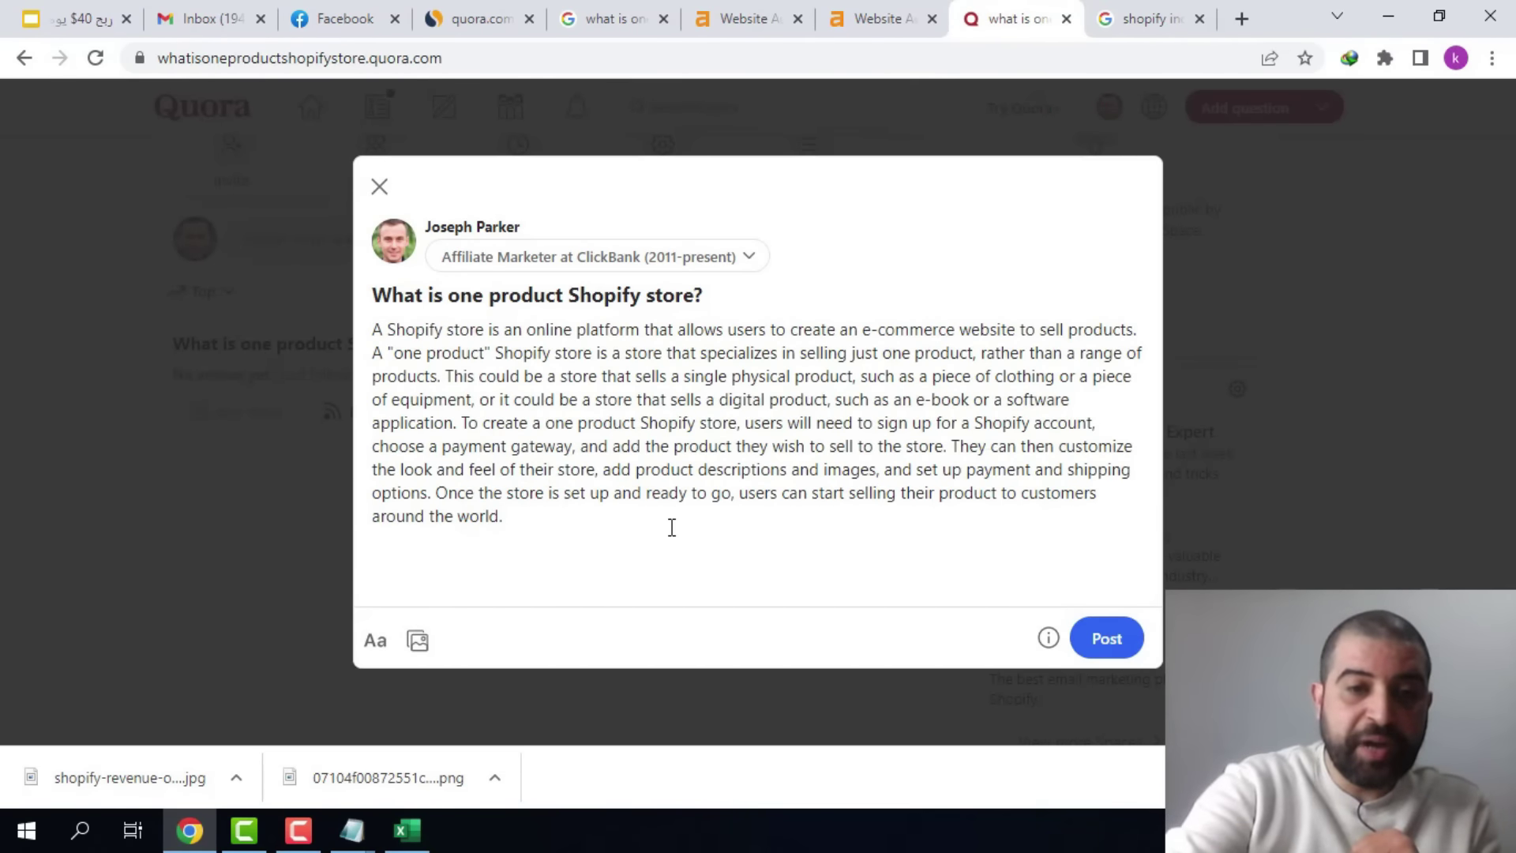
key(Return)
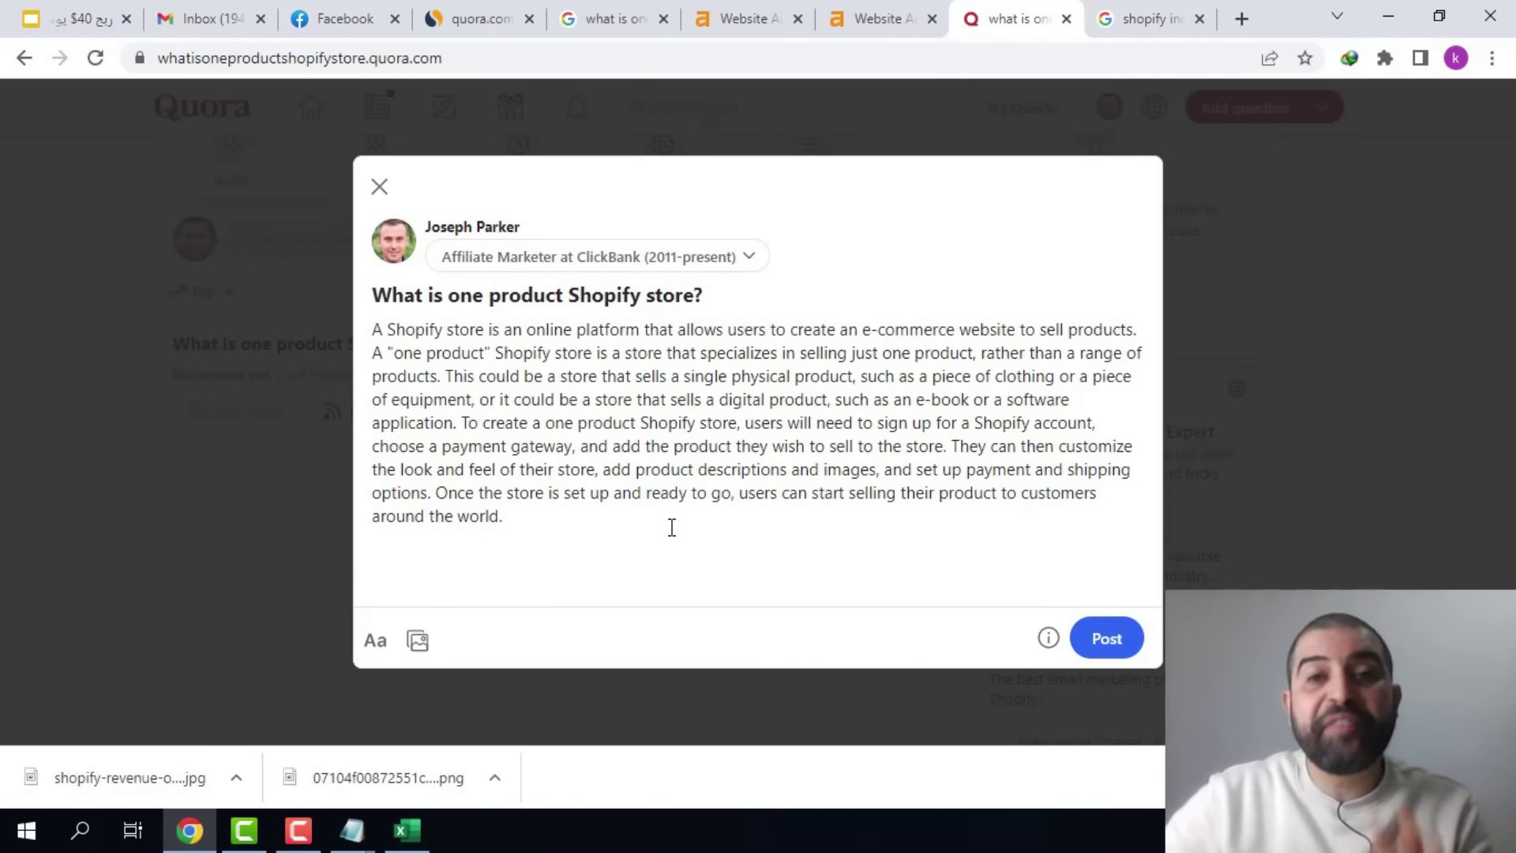
- Save the SaaStr Shopify revenue bar chart from the "shopify income" image results to the Desktop as a PNG image
key(ctrl+Tab)
click(955, 406)
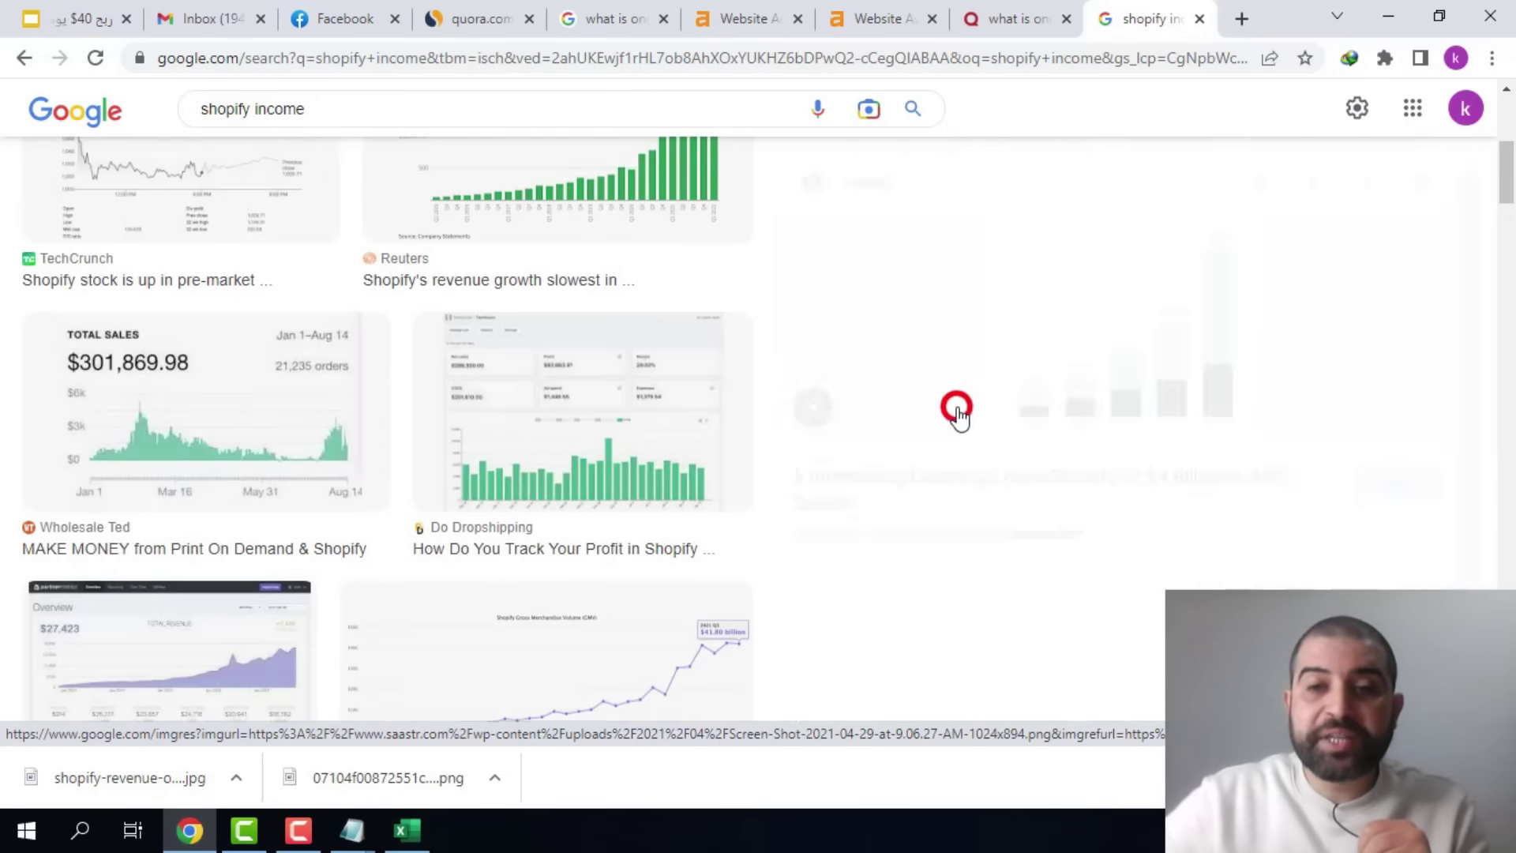
right_click(1068, 360)
click(1137, 619)
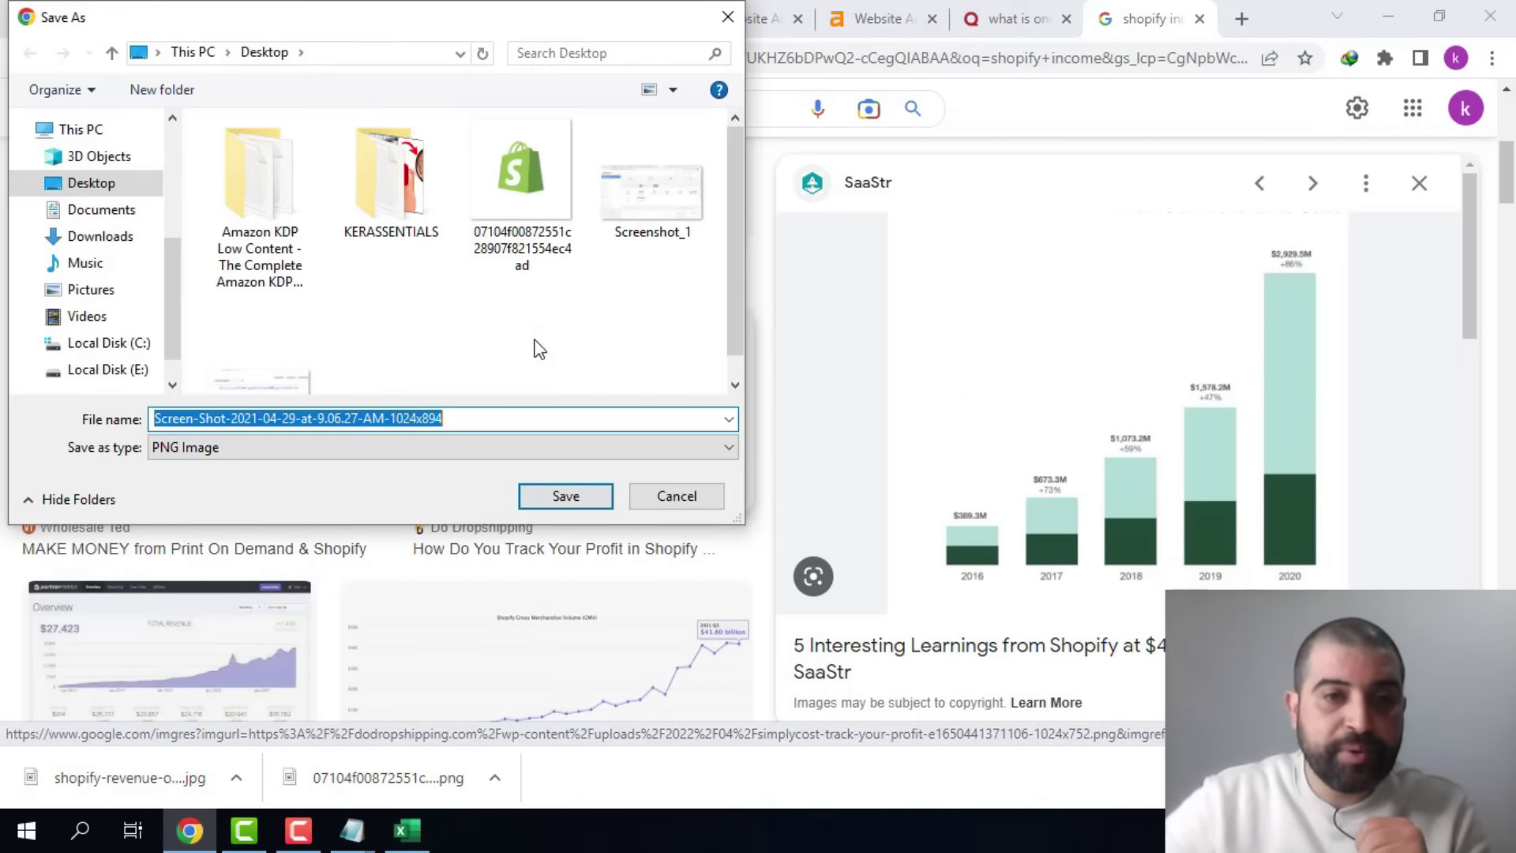
click(562, 493)
- Insert the saved SaaStr revenue chart image below the first paragraph of the Quora answer
click(1015, 18)
click(505, 557)
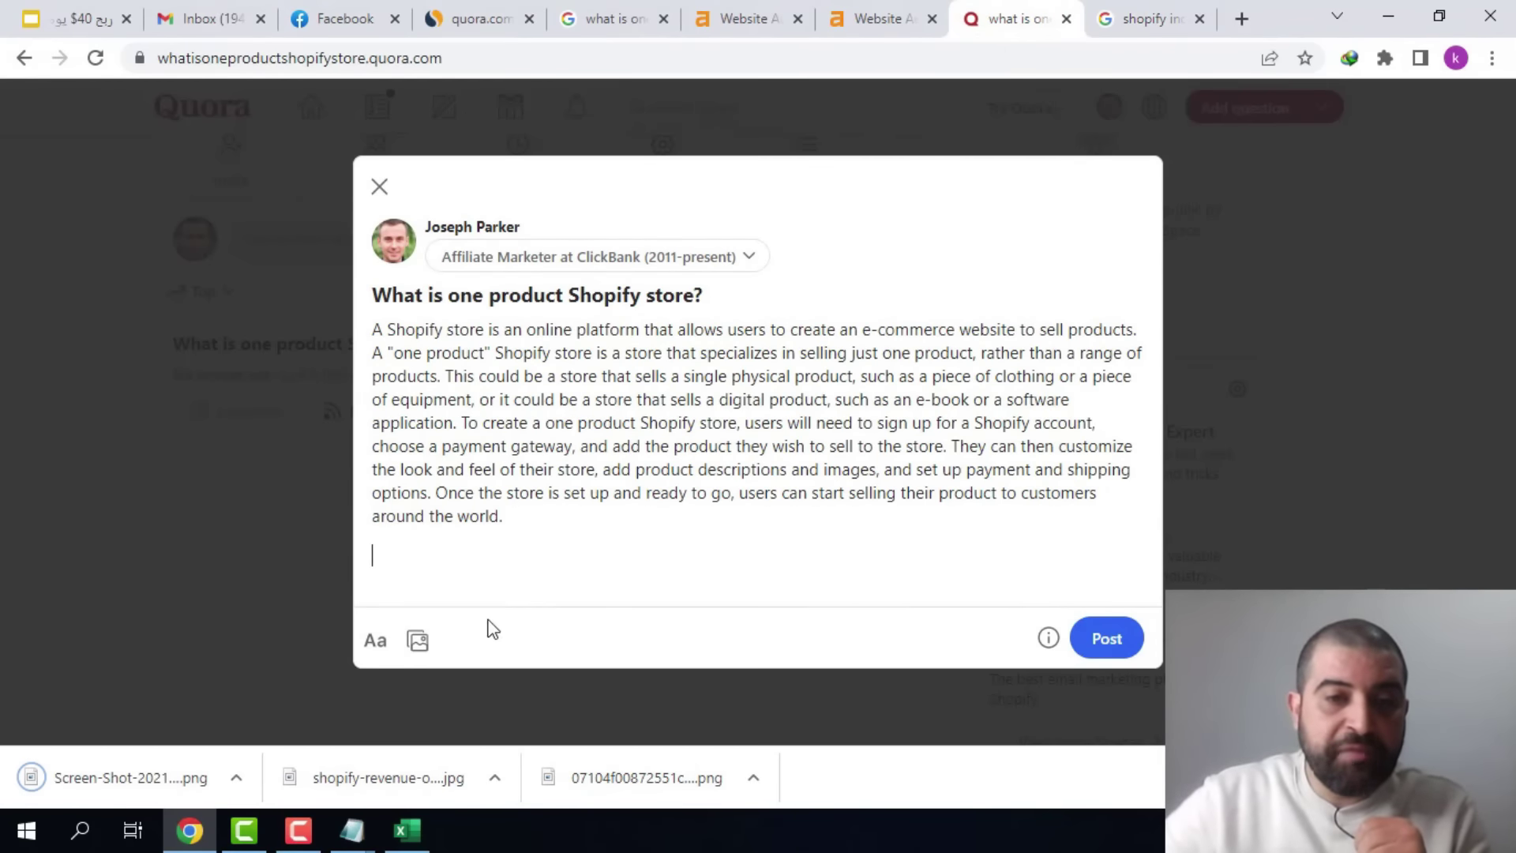
click(419, 641)
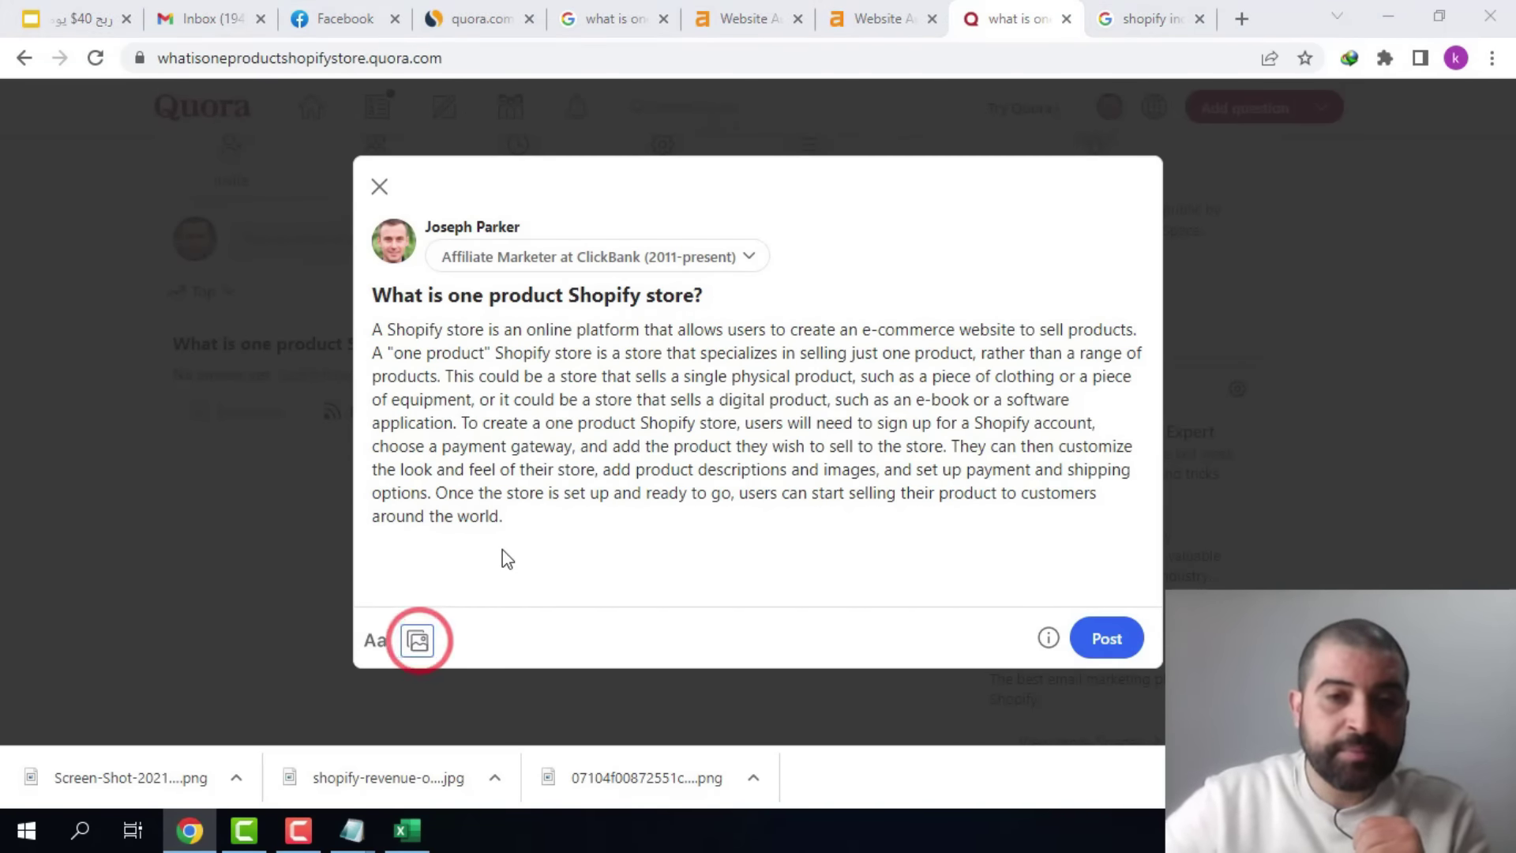
click(582, 500)
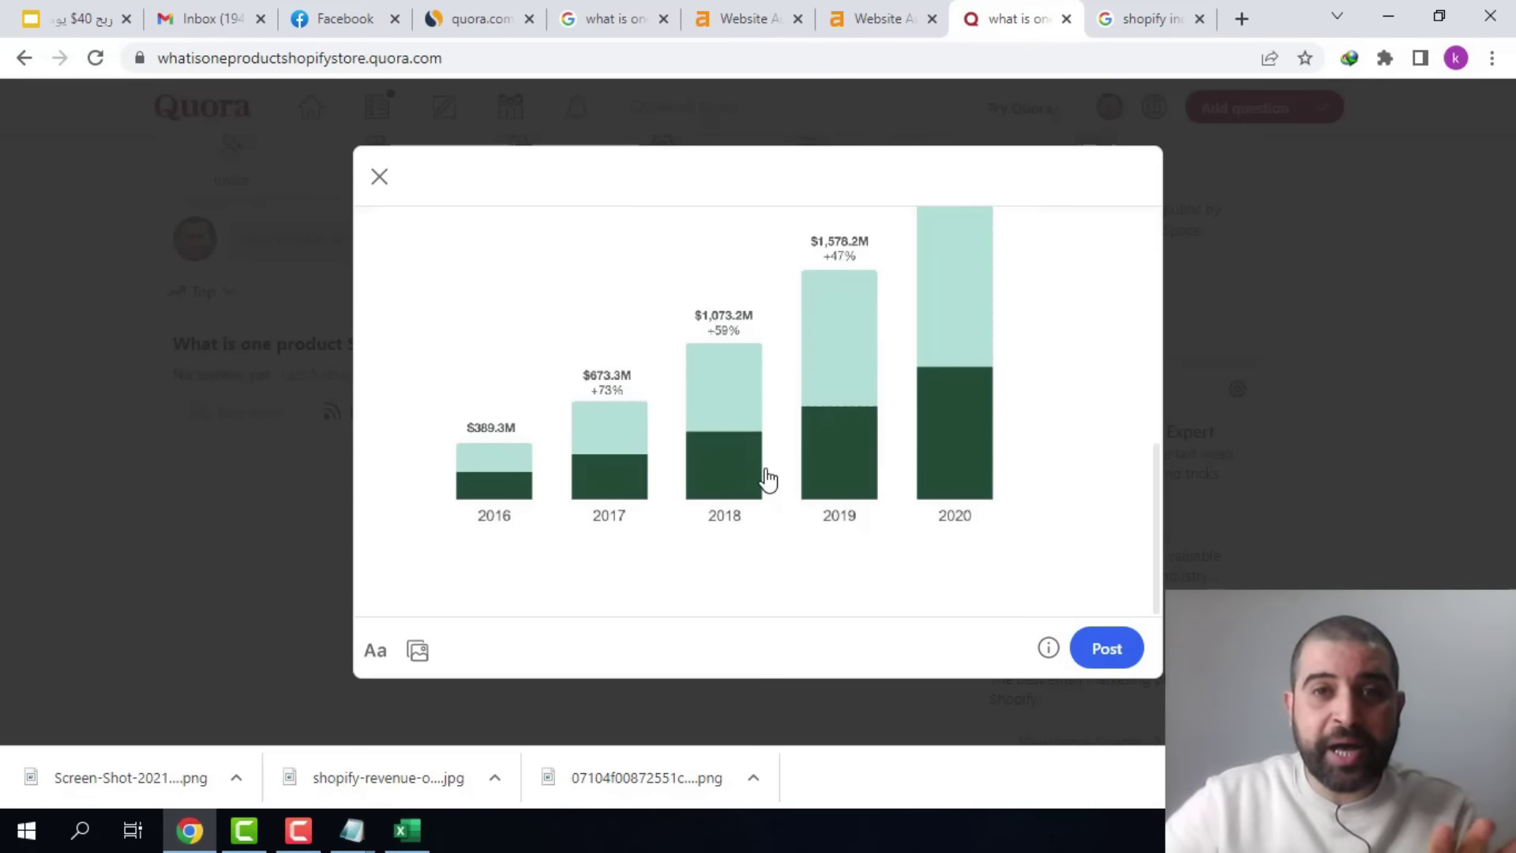
- Copy the article's remaining paragraphs, from "Shopify is a popular e-commerce platform" to the conclusion, from Notepad and paste them below the chart in the Quora answer
click(351, 830)
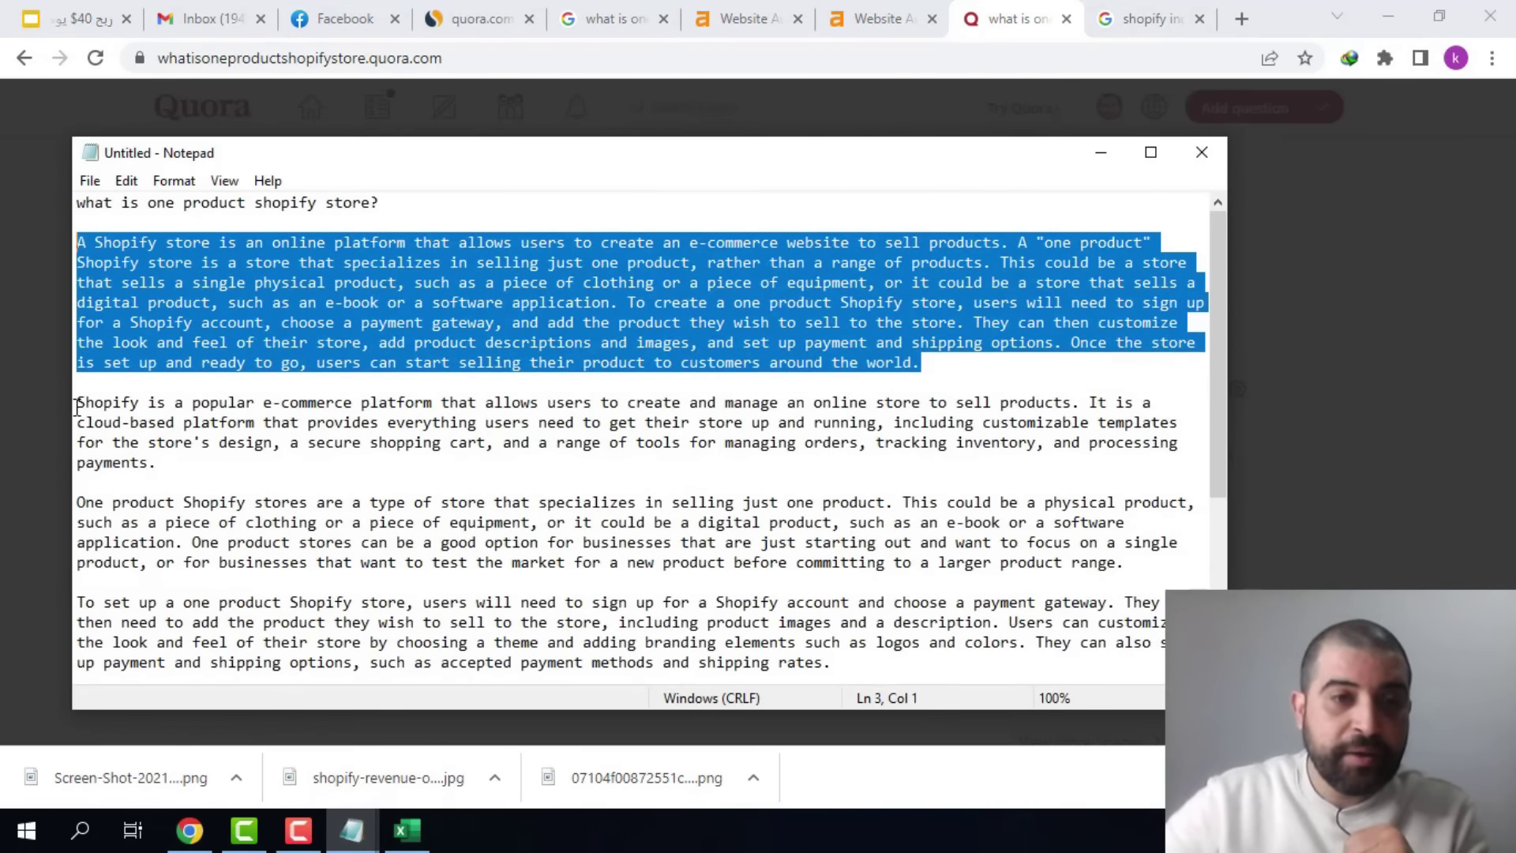
drag(77, 407, 940, 642)
right_click(717, 542)
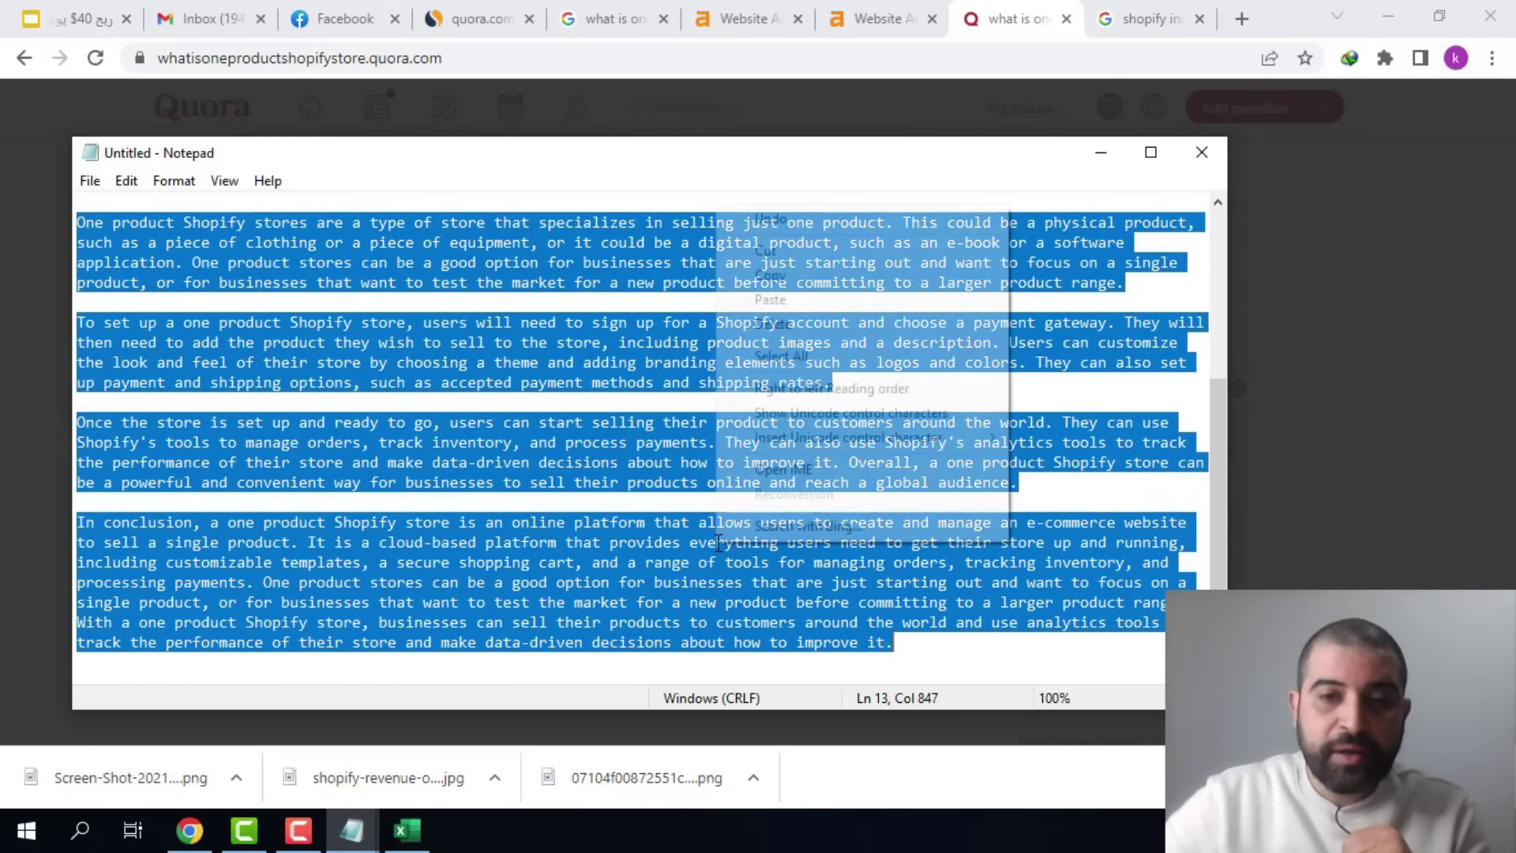
click(770, 274)
click(189, 830)
right_click(444, 600)
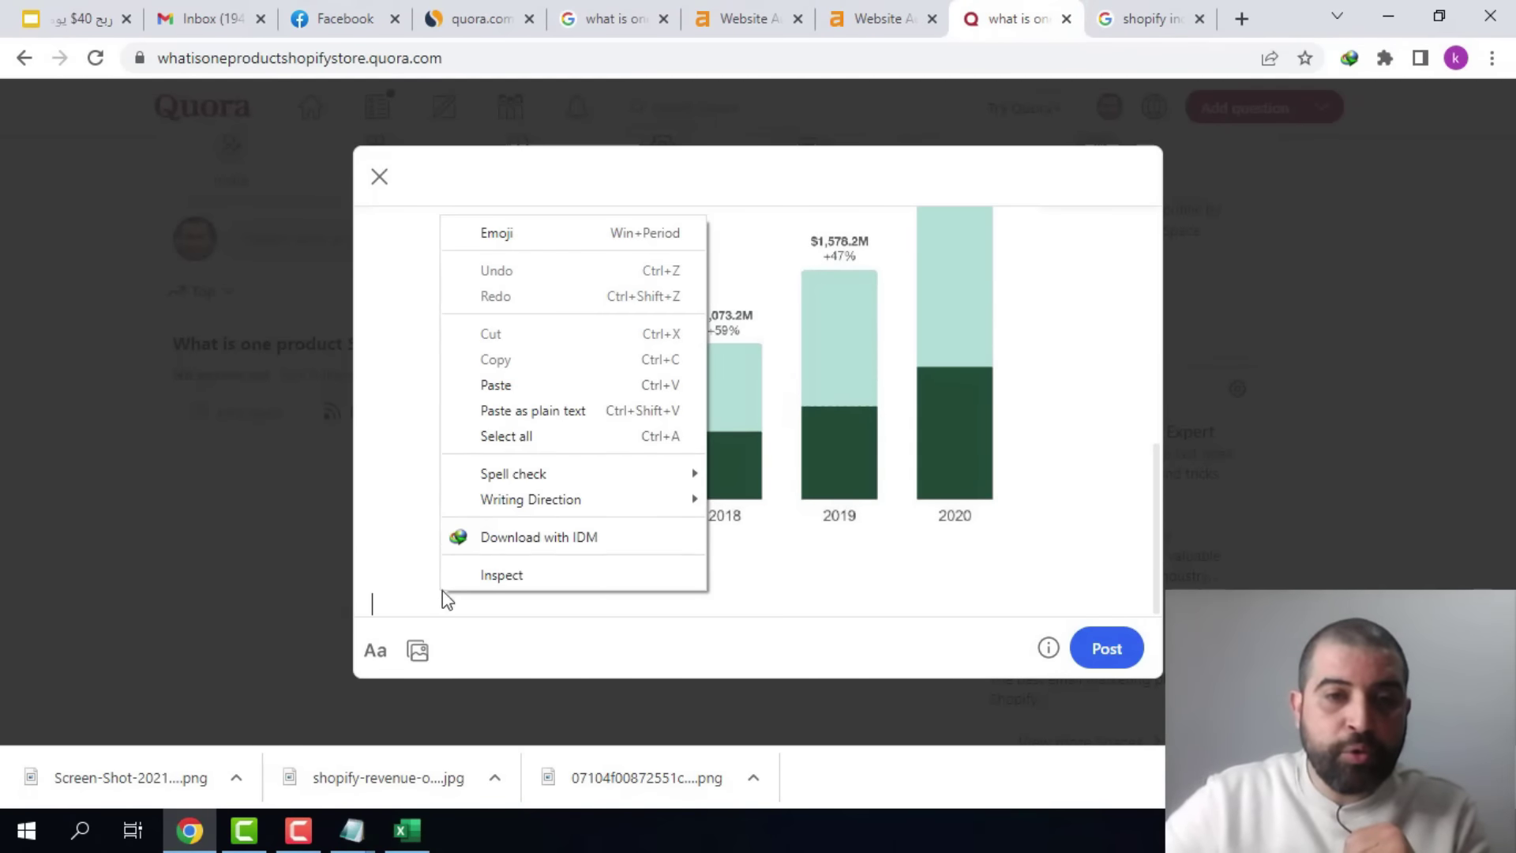
click(505, 385)
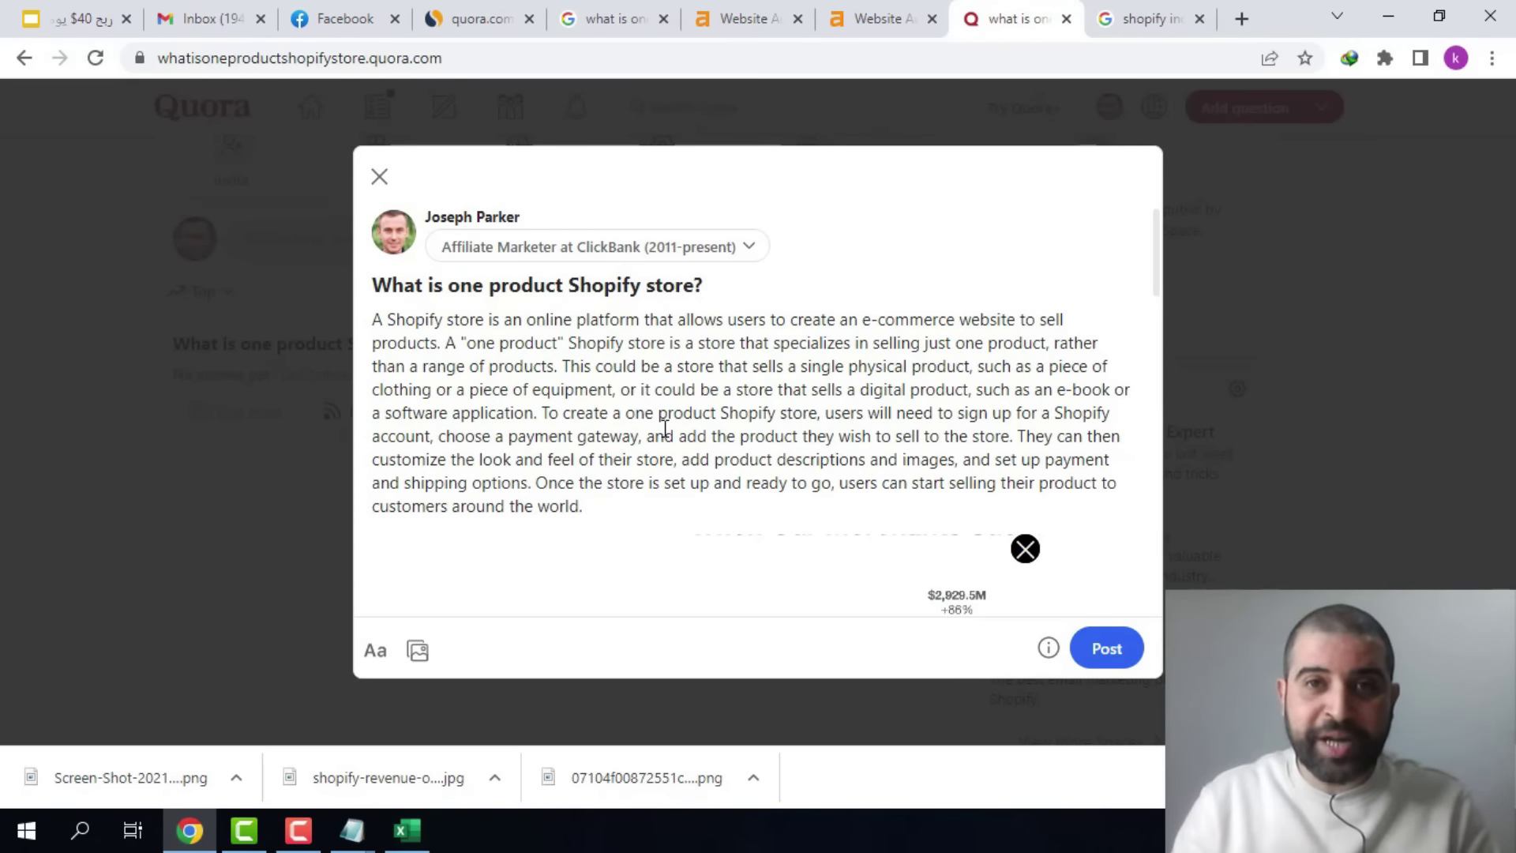
key(alt+Tab)
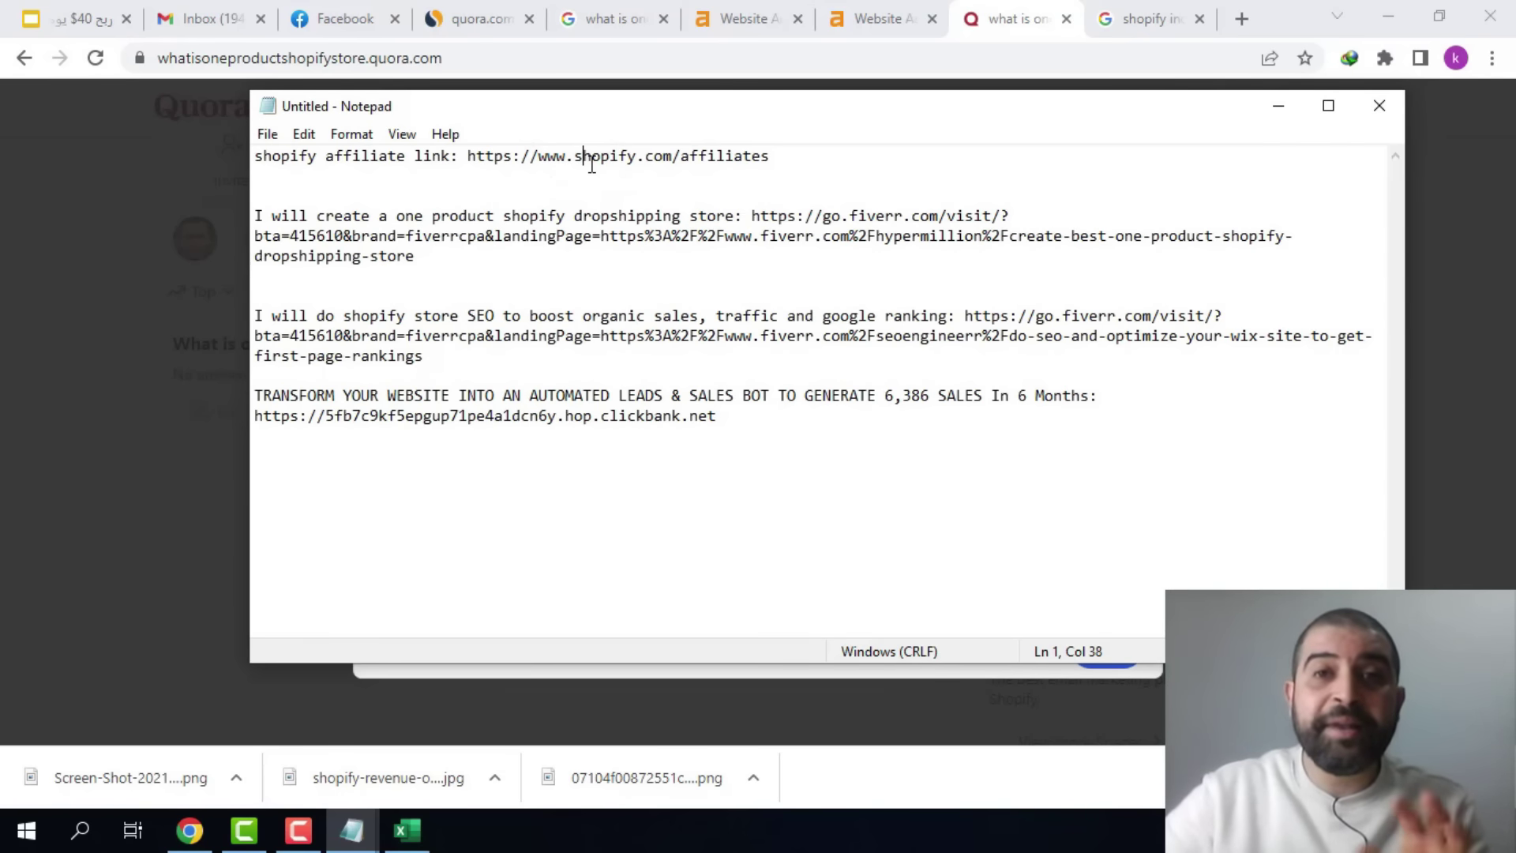
drag(774, 156, 496, 155)
key(alt+Tab)
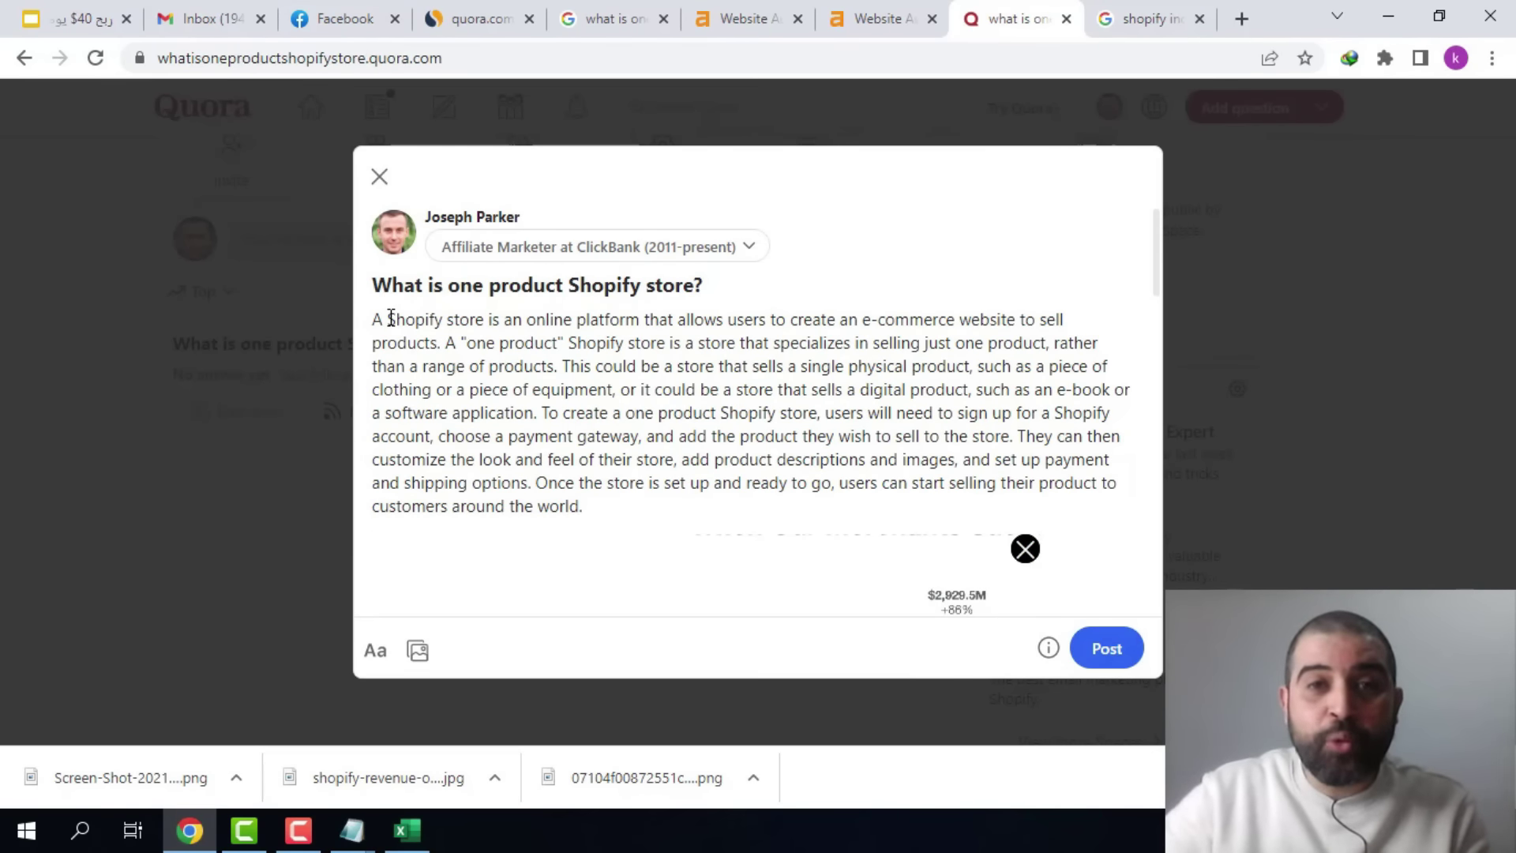
drag(391, 318, 485, 319)
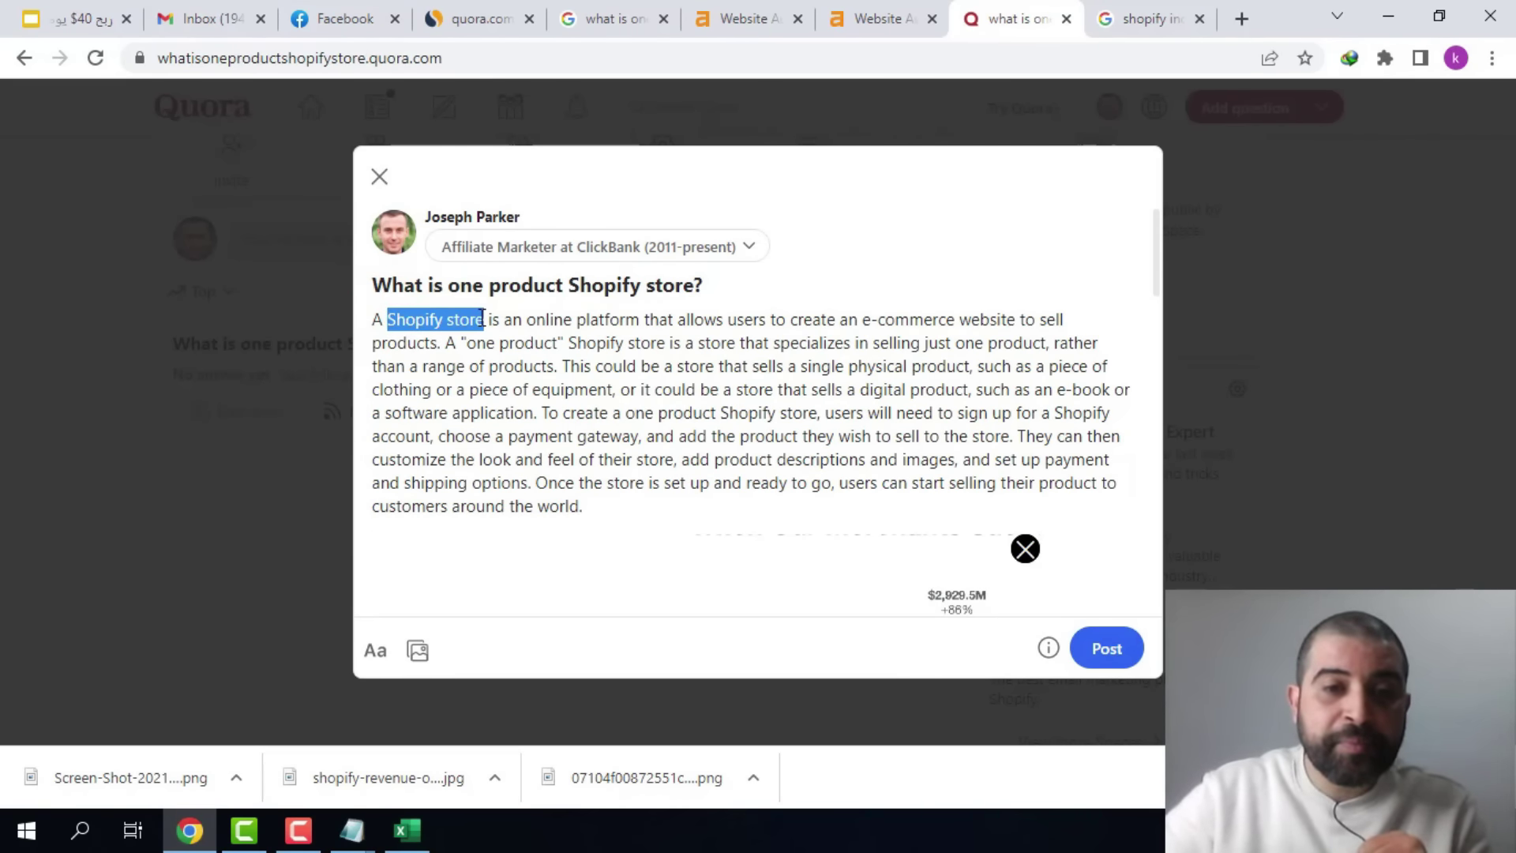
click(376, 652)
click(376, 651)
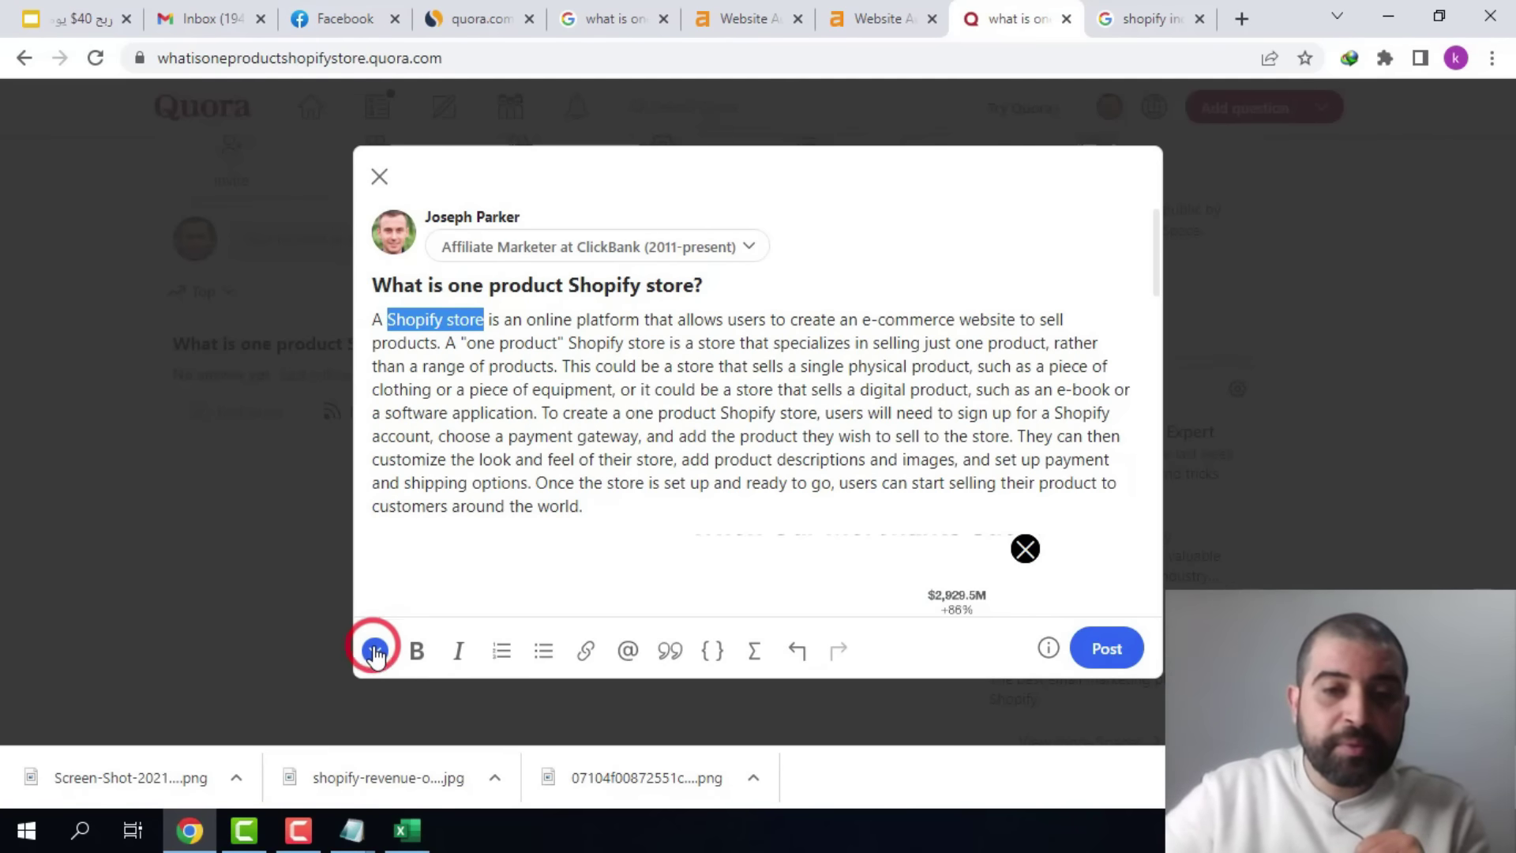
click(588, 652)
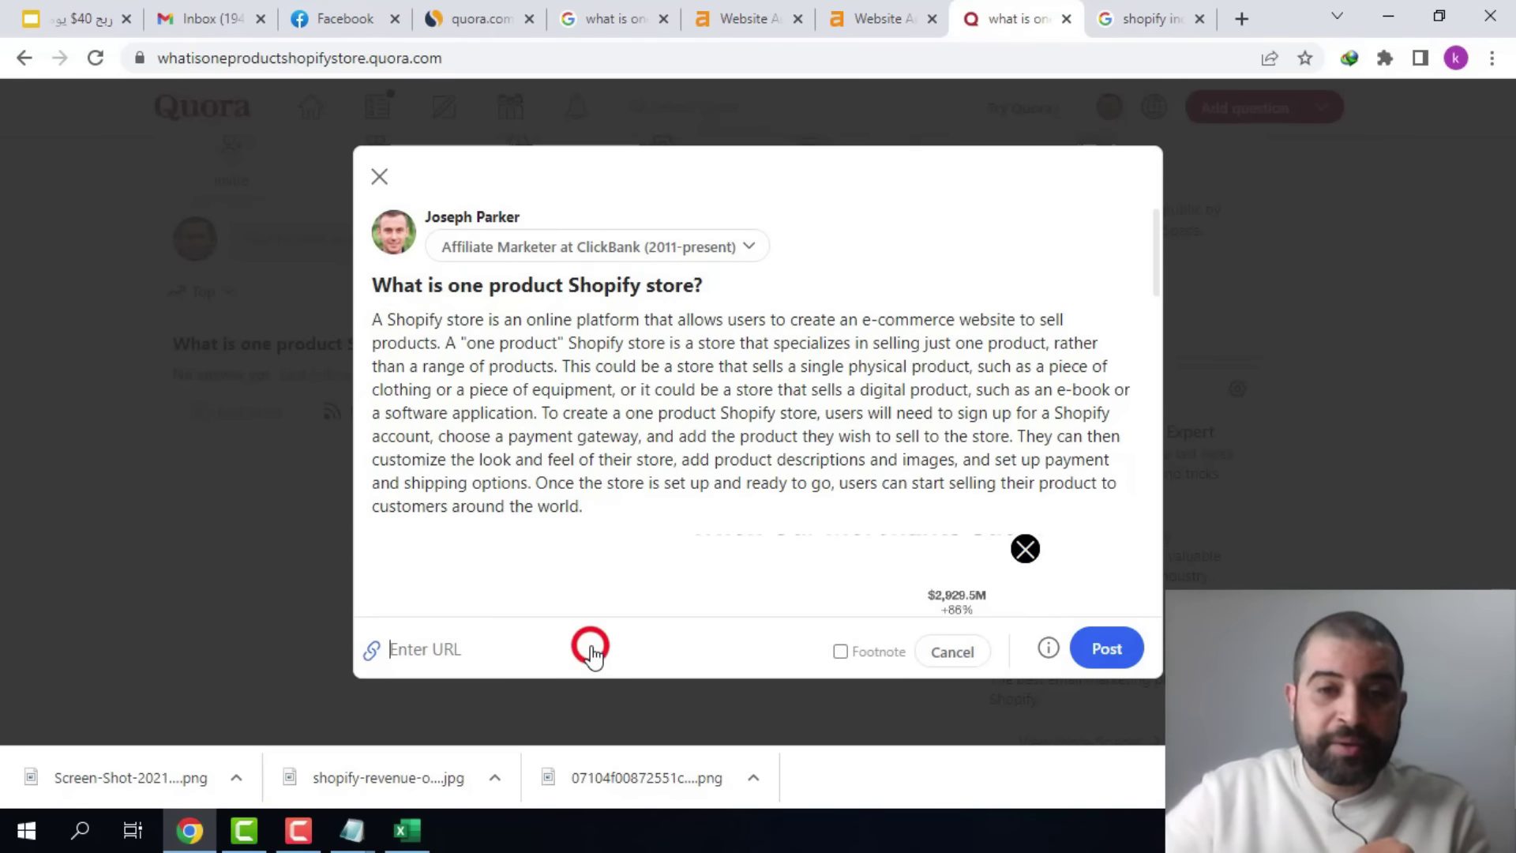
right_click(434, 649)
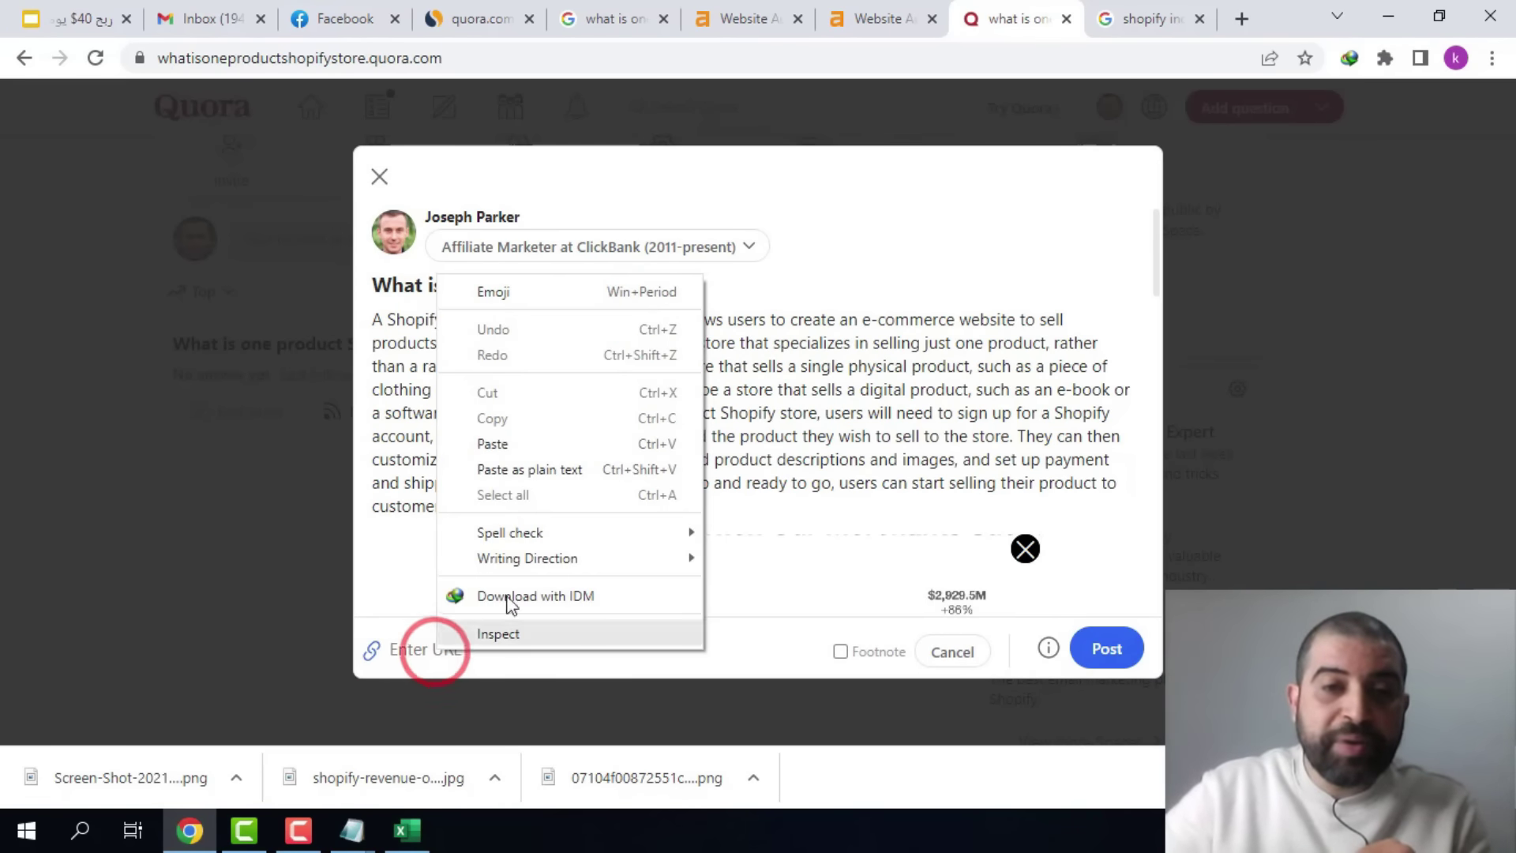
click(531, 444)
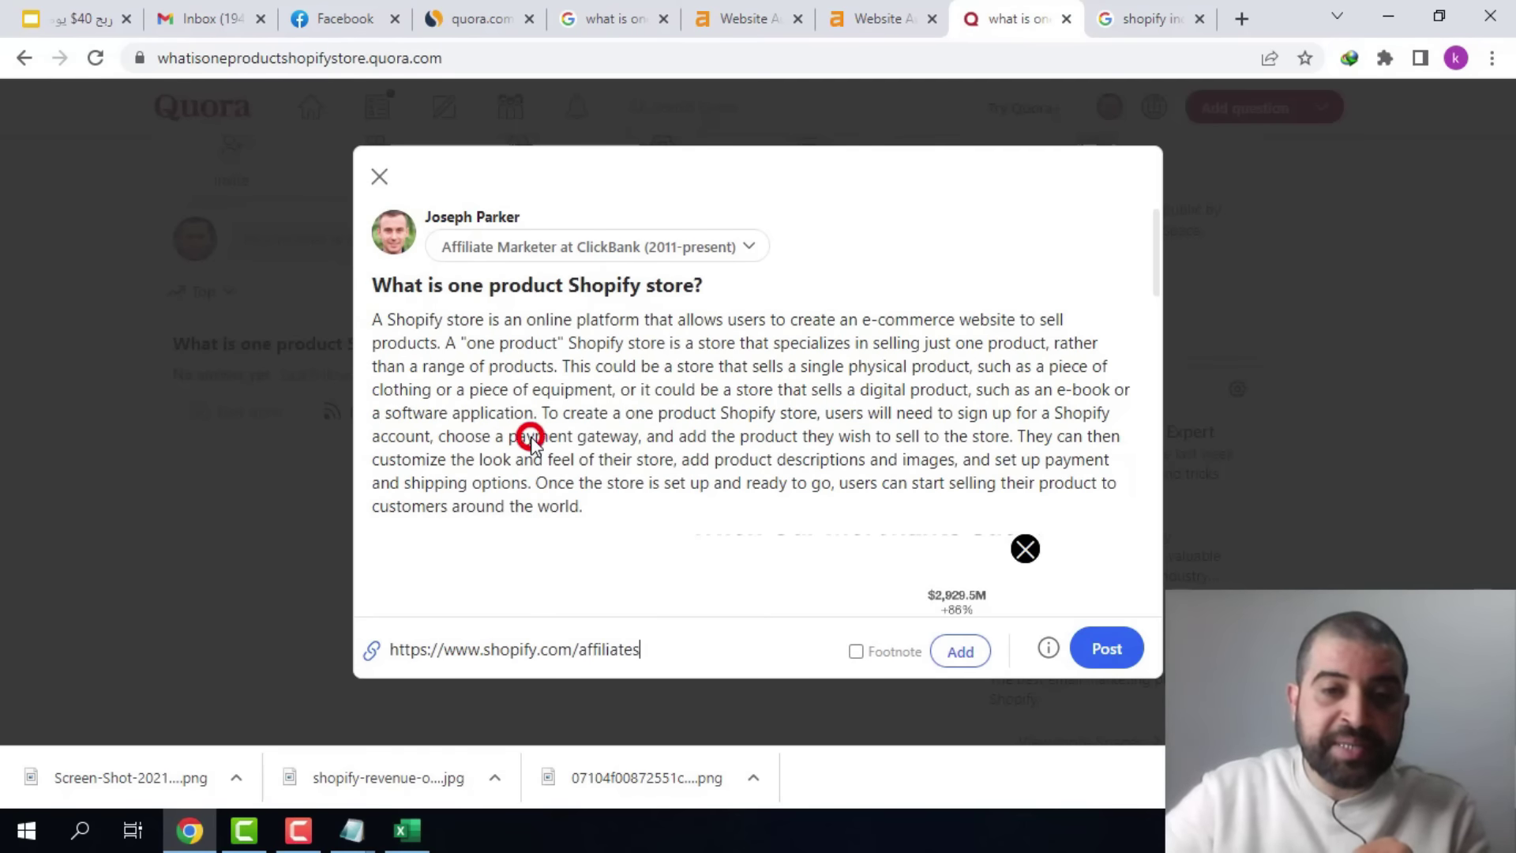
click(964, 653)
click(625, 412)
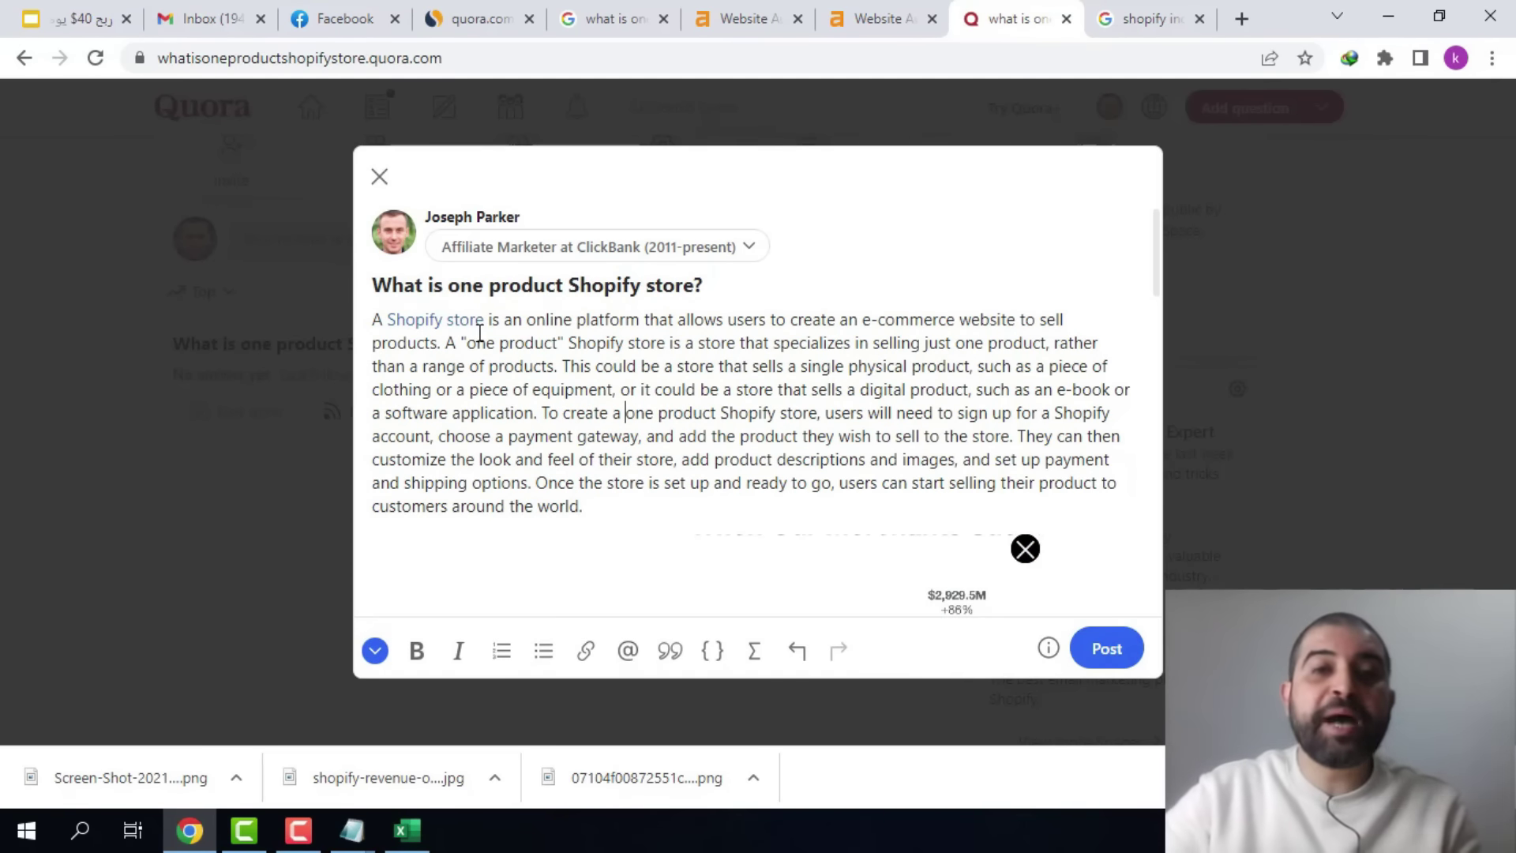